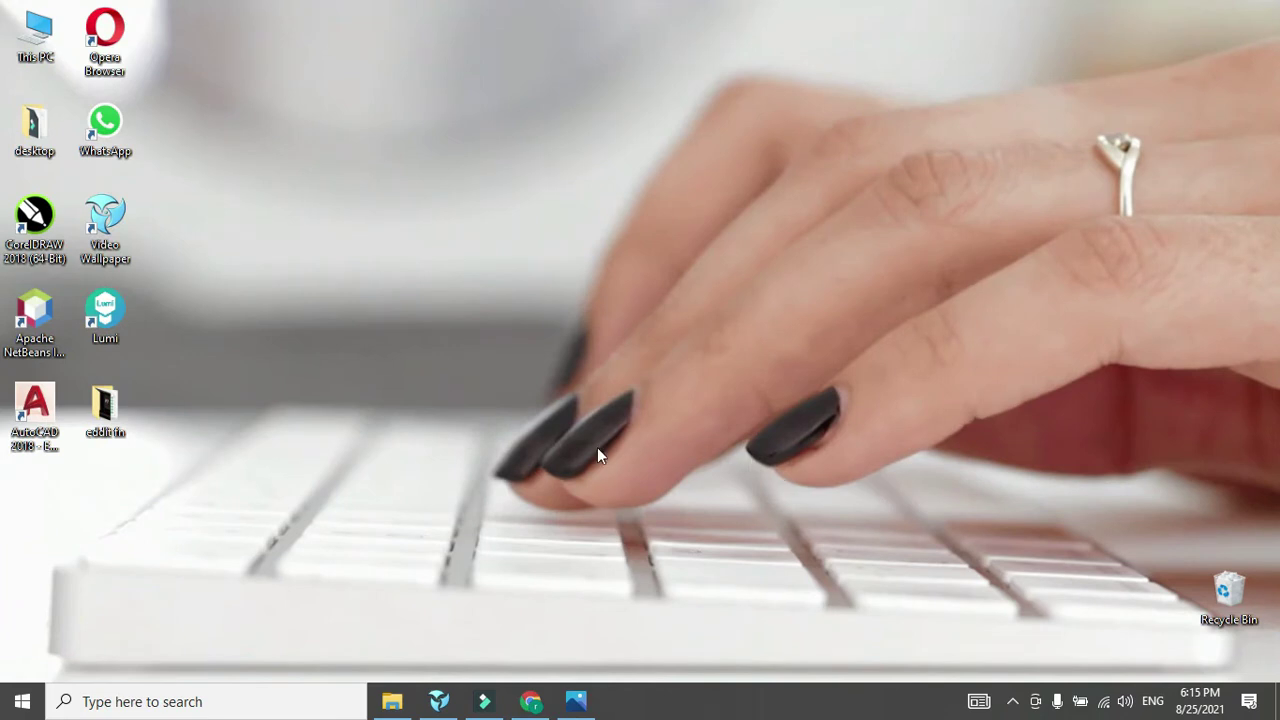
Step: View the F1 key picture 1.jpg from the eddit fn folder in Photos, enlarged to about 214%
click(482, 498)
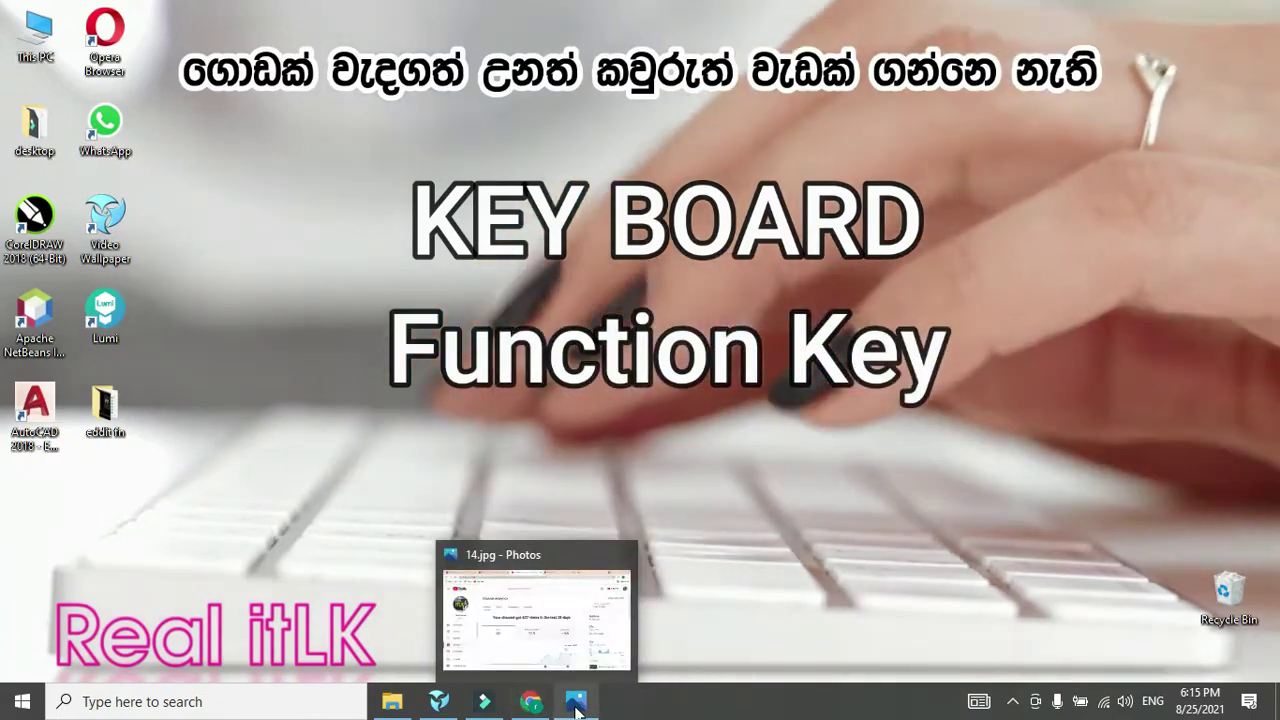
mouse_move(437, 705)
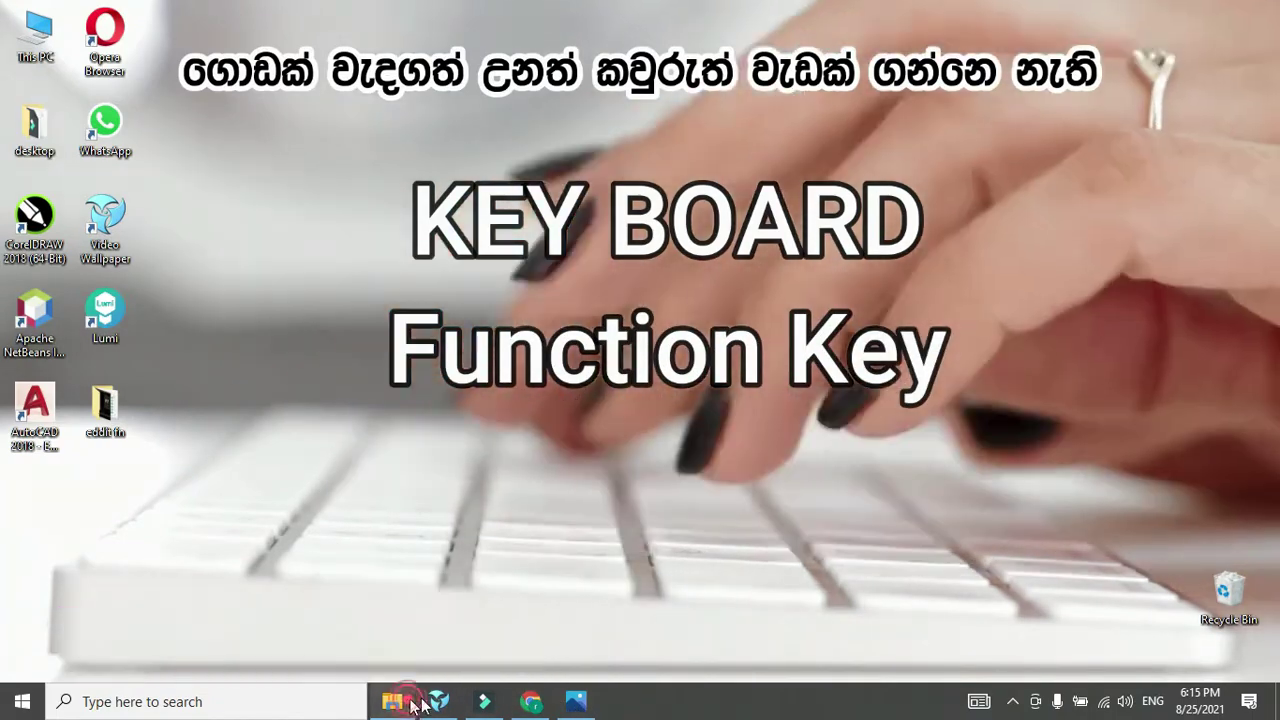
click(391, 701)
click(581, 552)
click(306, 243)
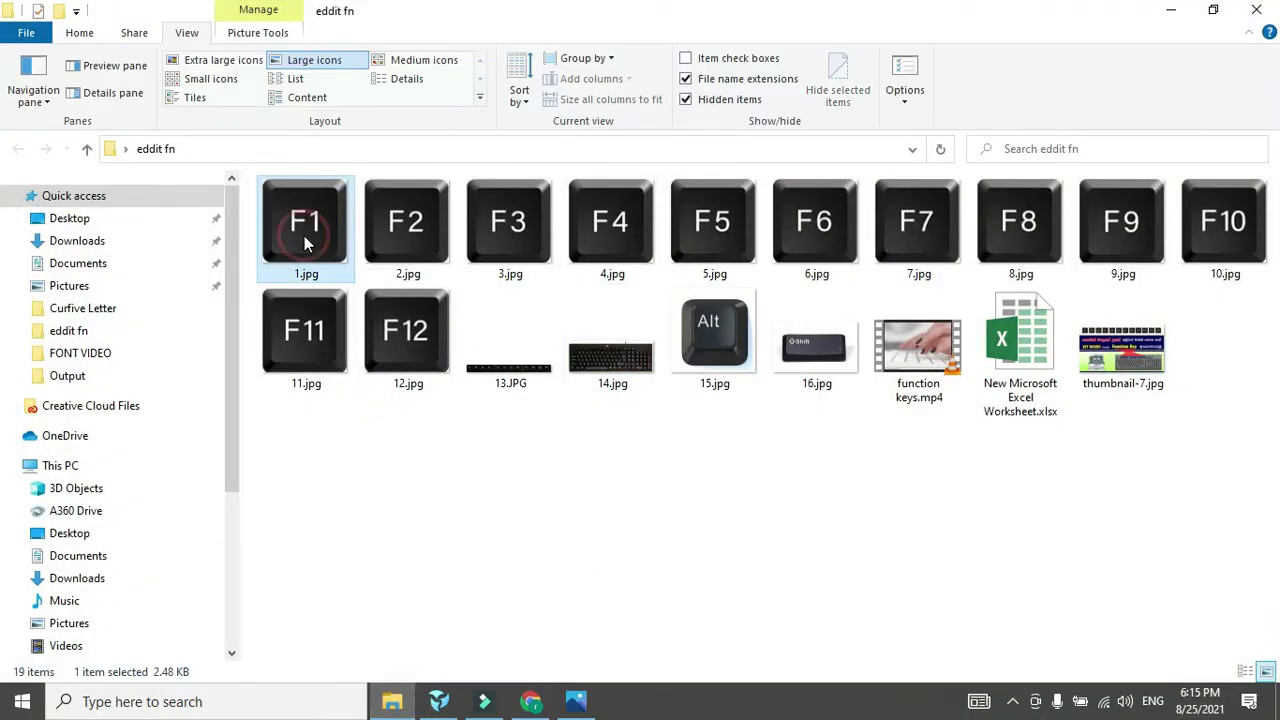
double_click(304, 236)
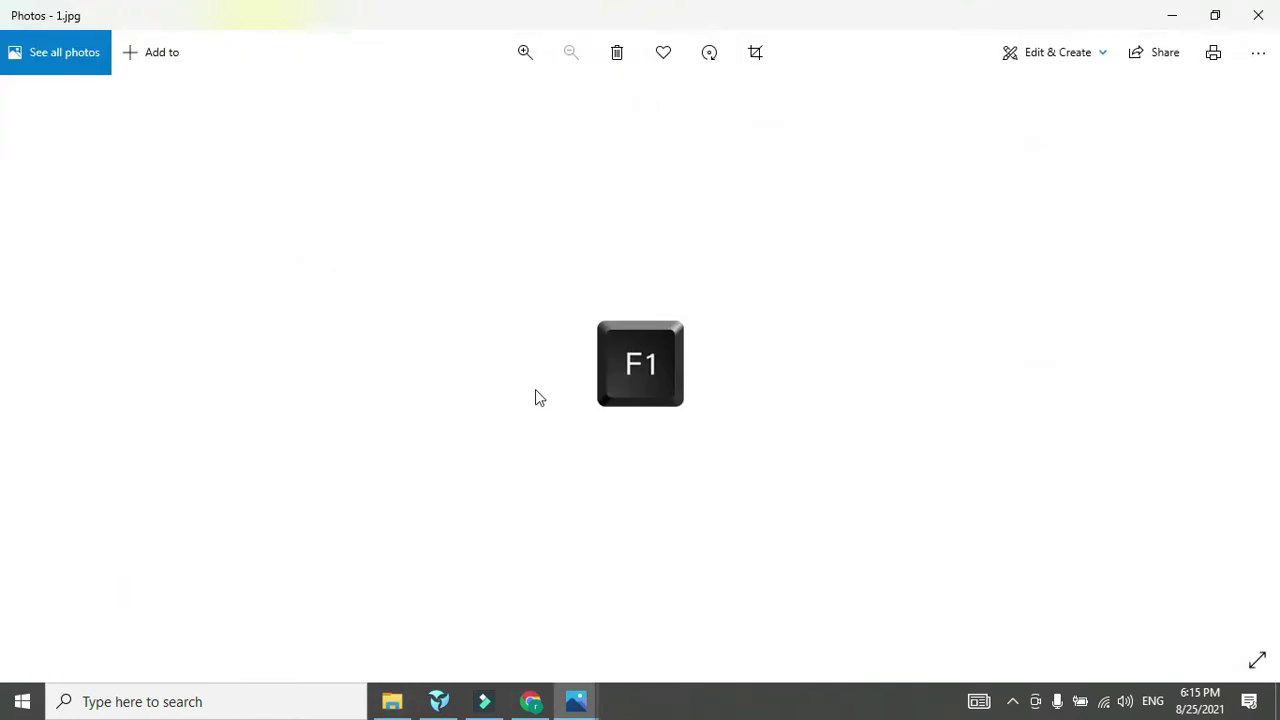
scroll(636, 405, up, 4)
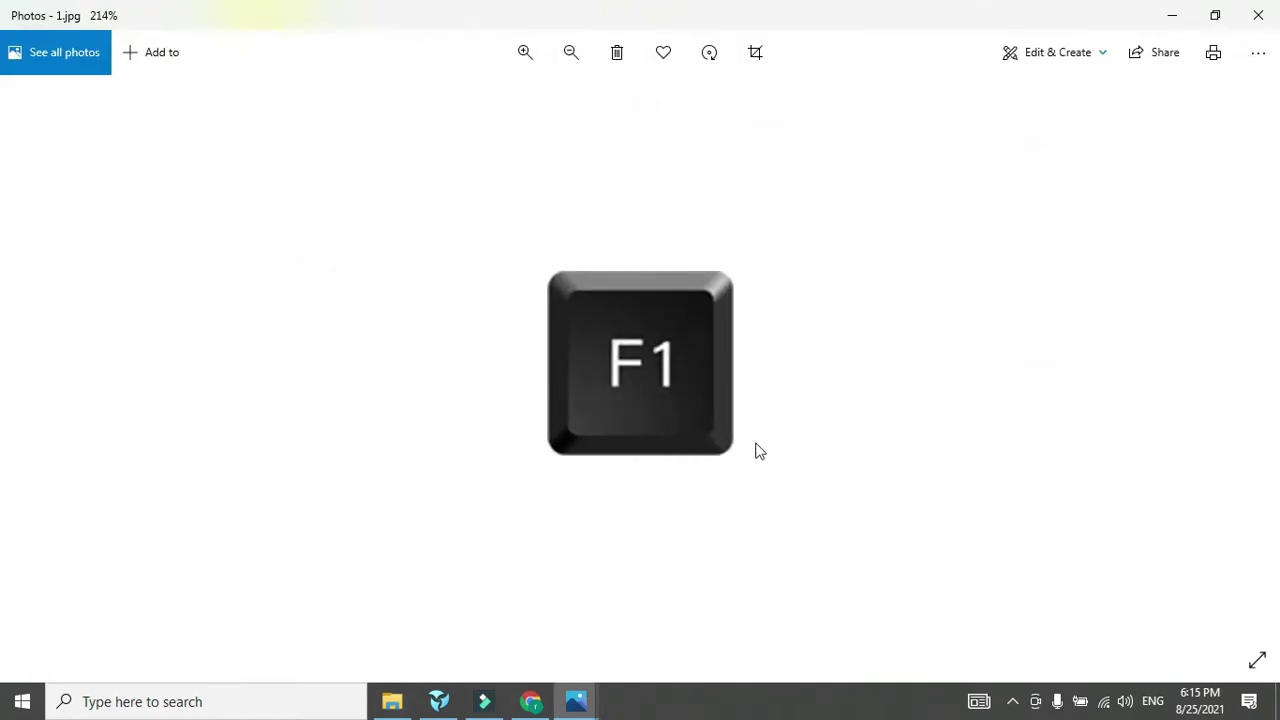
Step: Shrink the F1 picture's window and clear the open windows away to get back to the desktop
double_click(1120, 20)
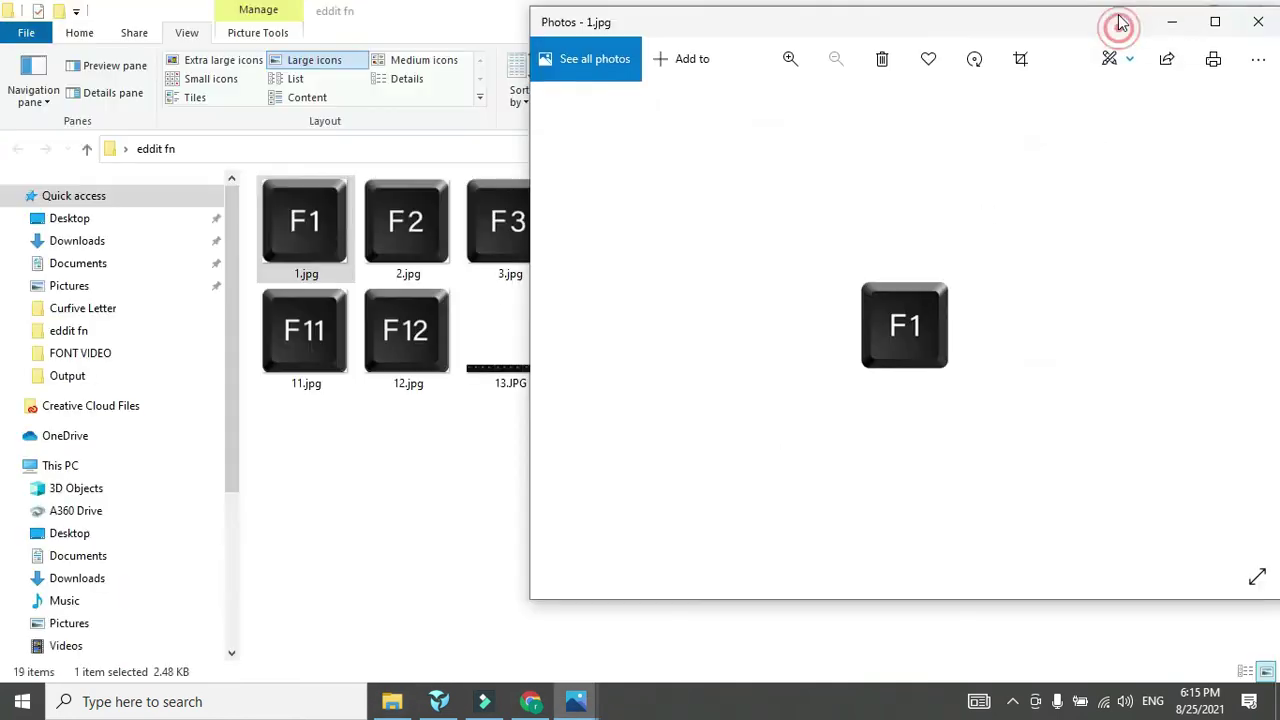
drag(1120, 20, 1180, 8)
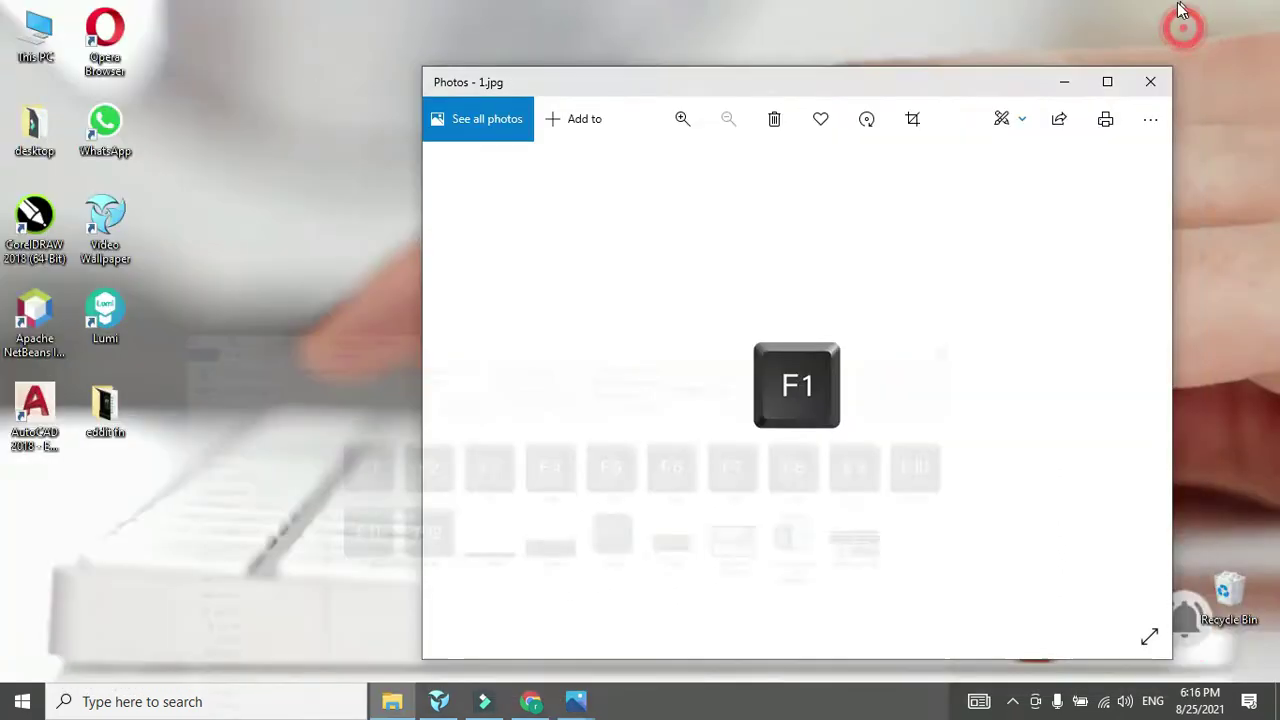
click(179, 271)
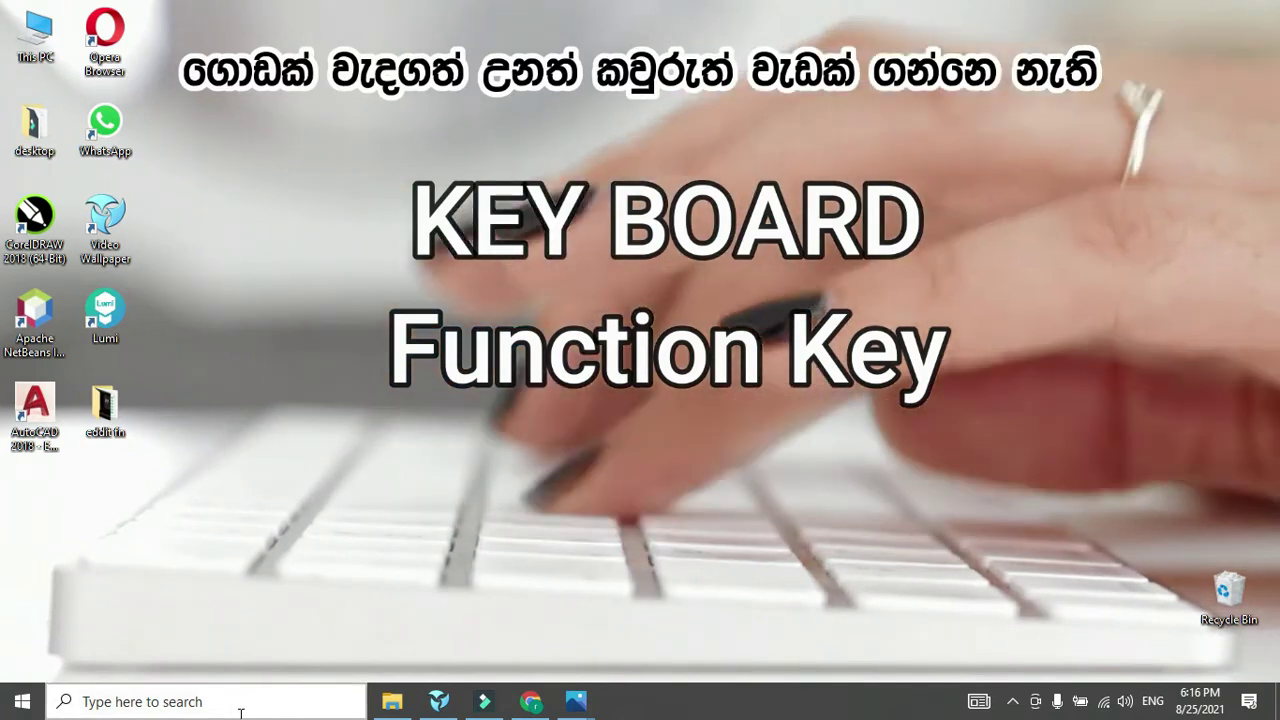
Step: Search Windows for "word", launch Word 2013 and create a blank document
click(240, 705)
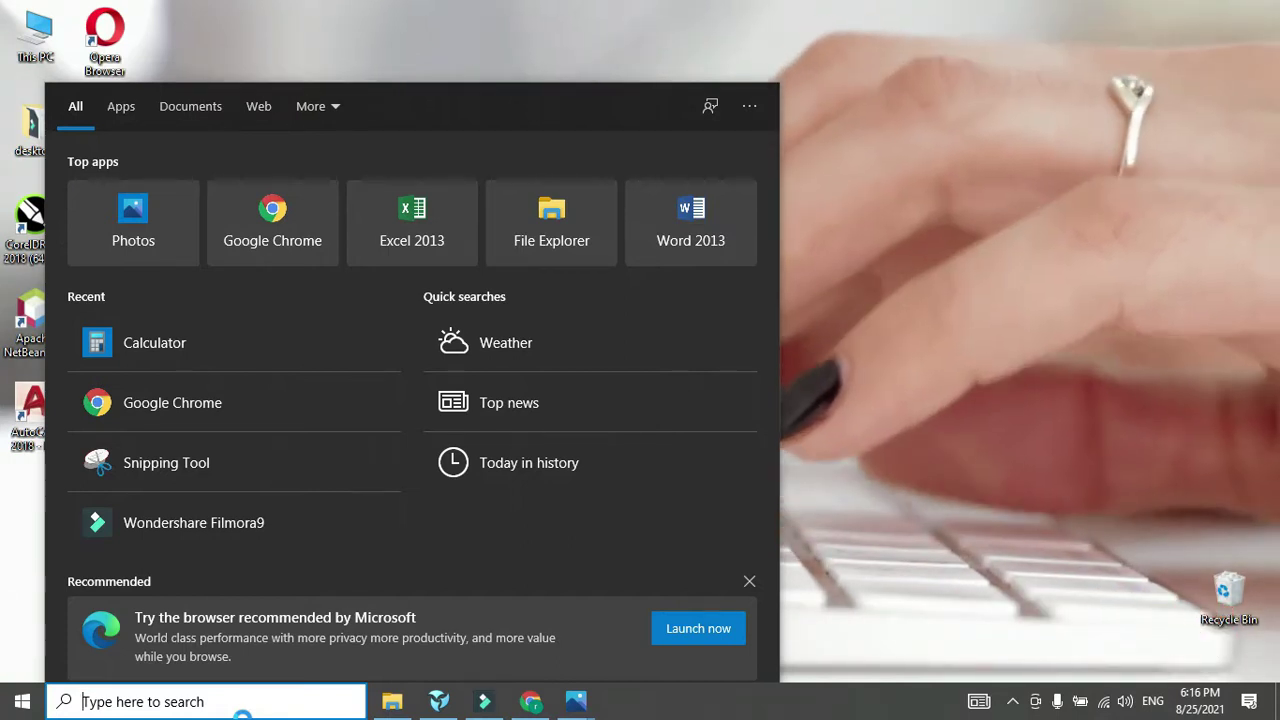
text(word)
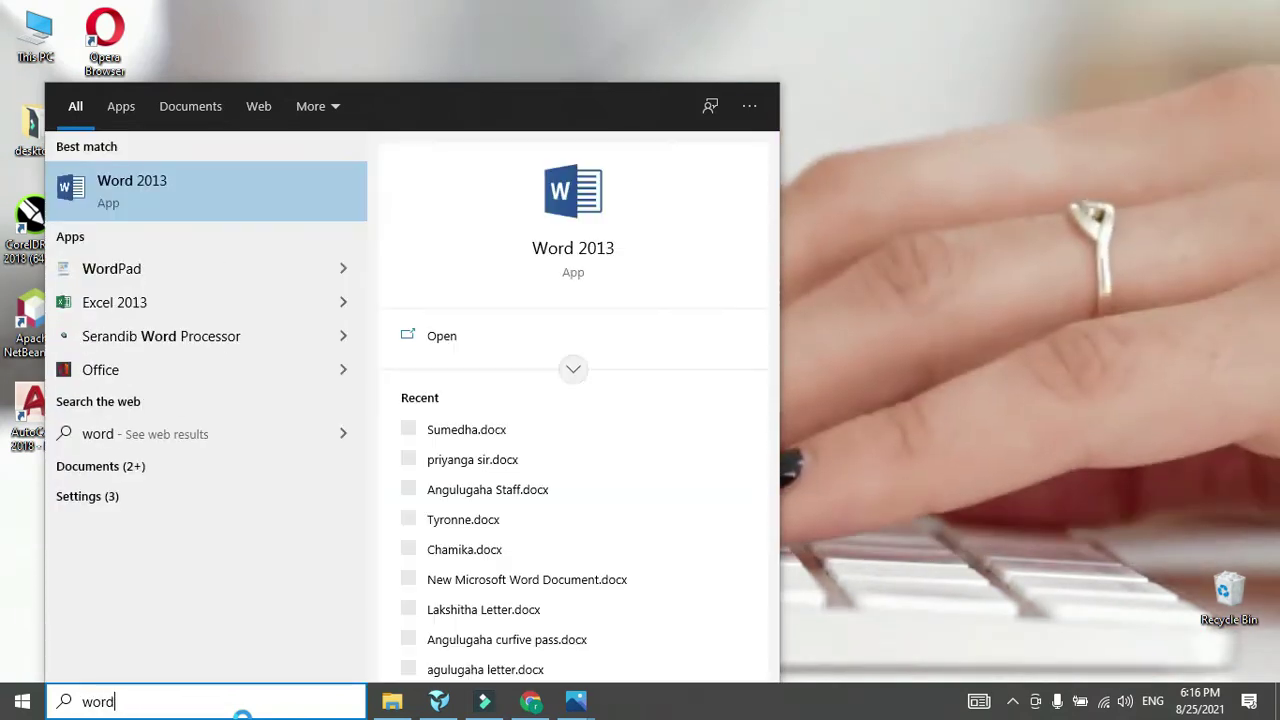
key(Return)
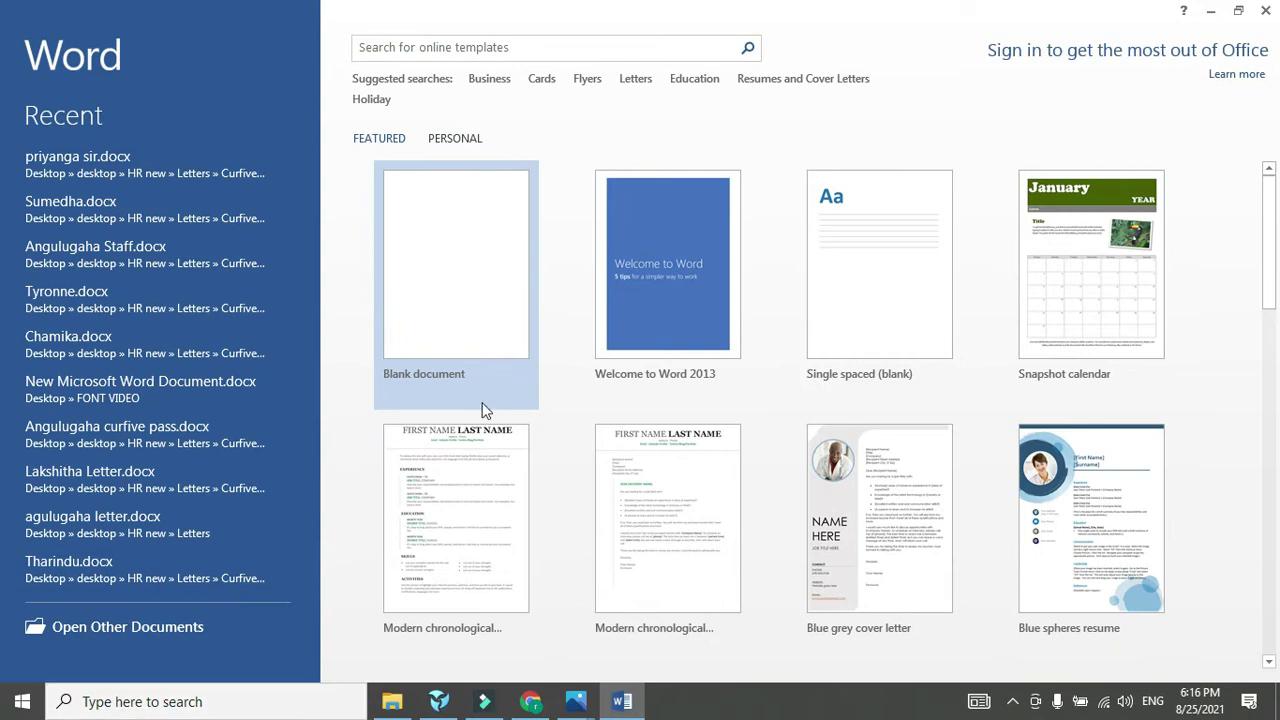
click(474, 280)
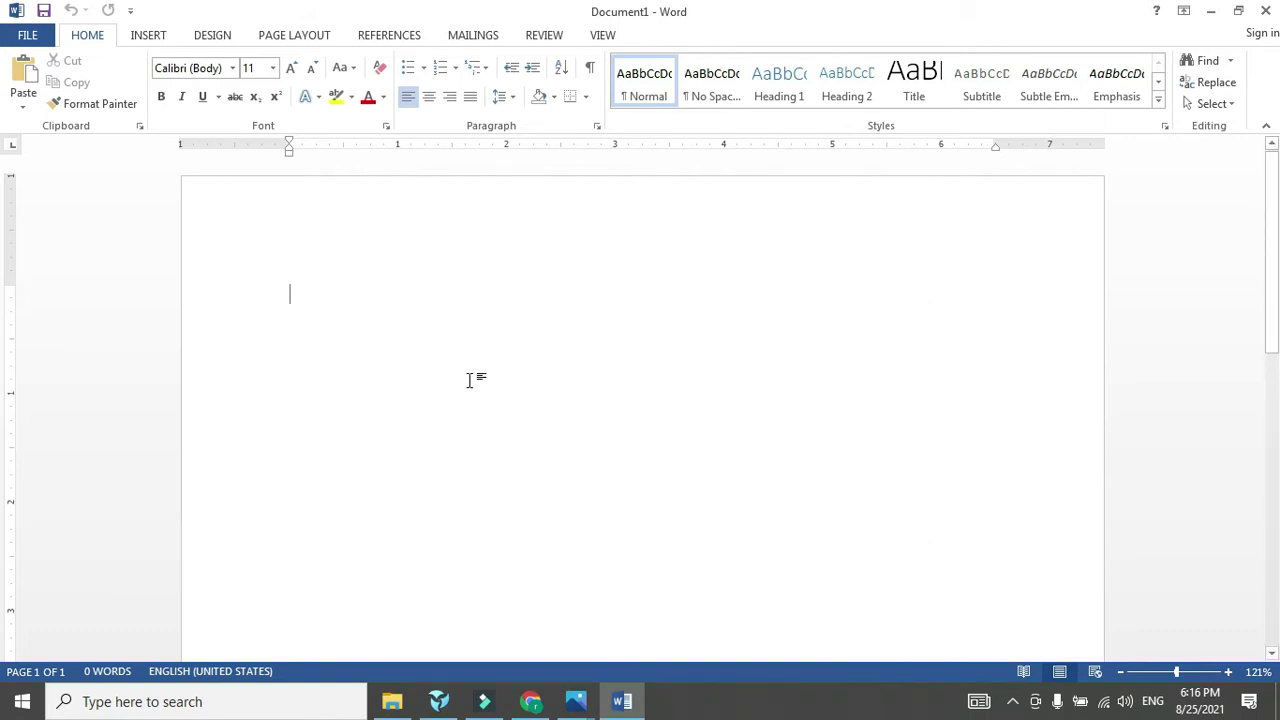
Step: Bring up Word Help and search it for "how to increase font"
key(F1)
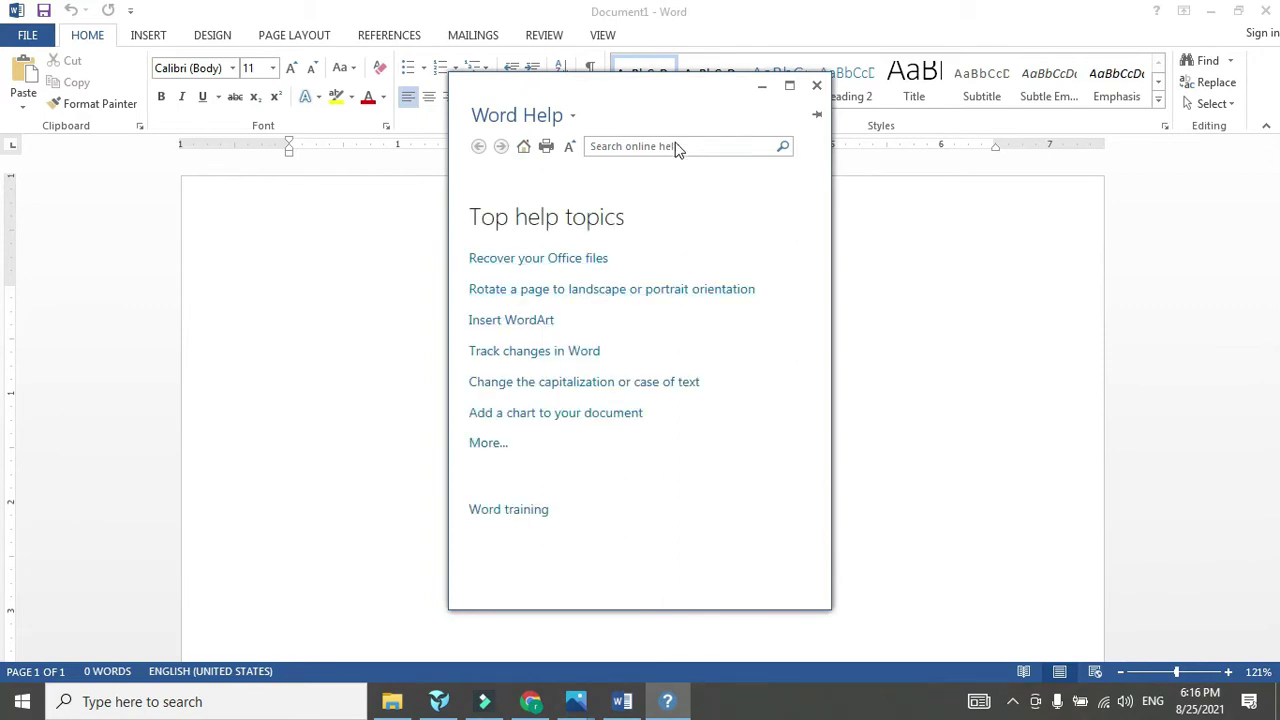
drag(659, 80, 670, 102)
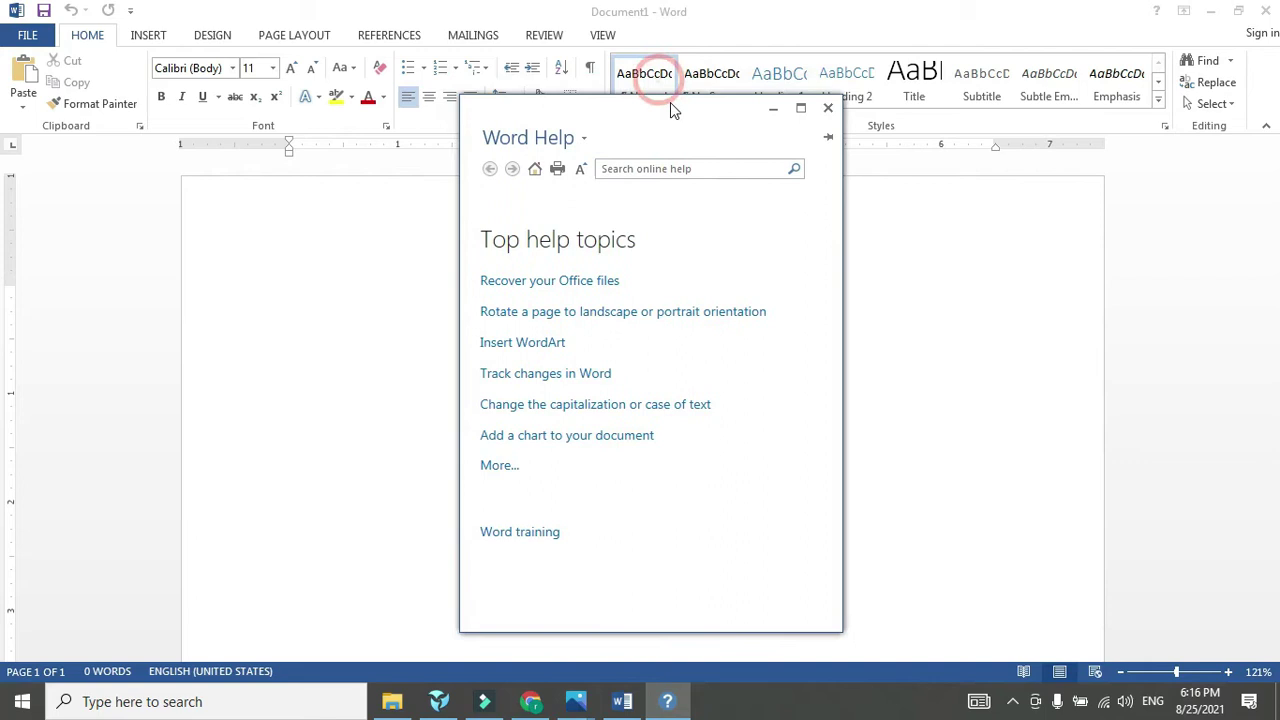
click(687, 169)
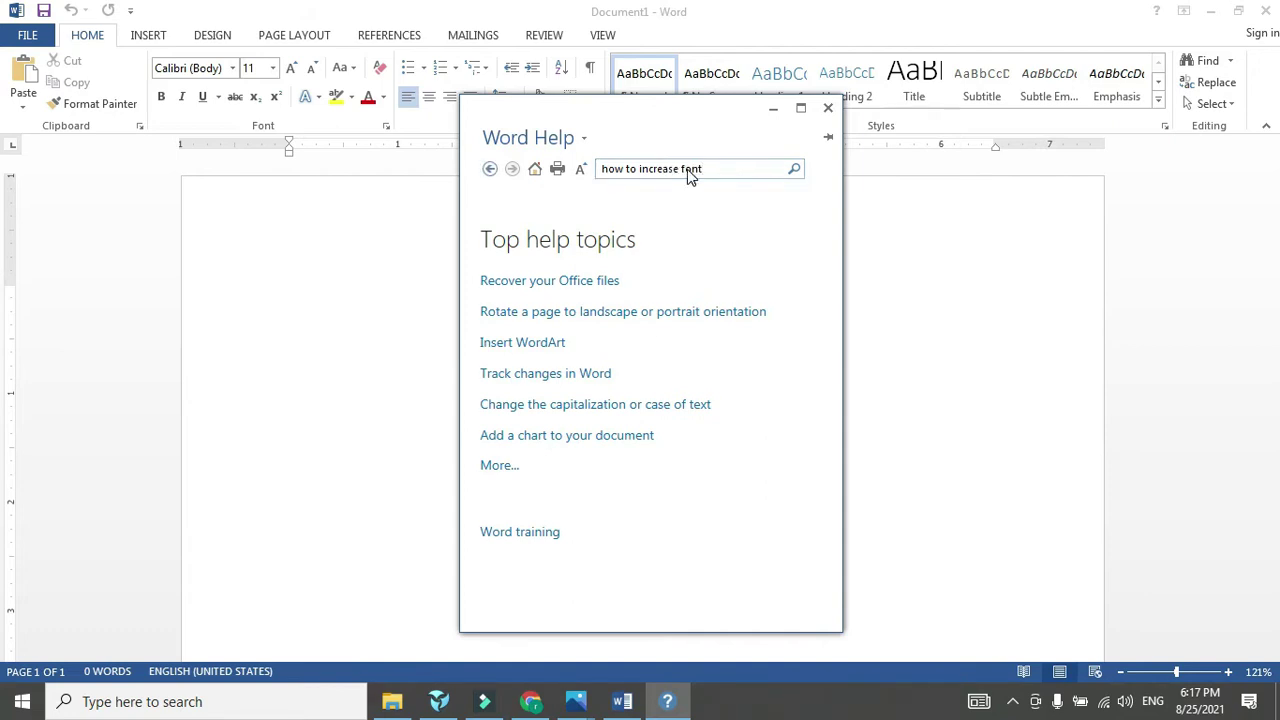
key(Return)
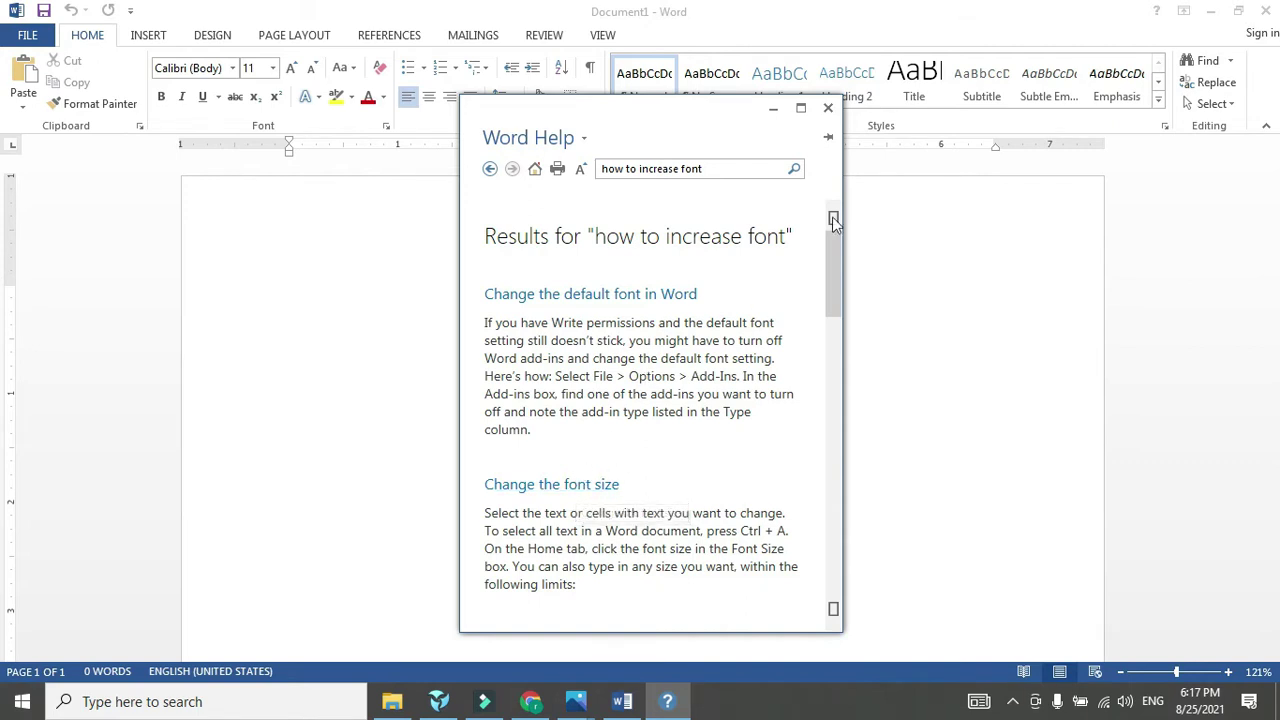
Step: Close the Word Help window and exit Word
click(828, 109)
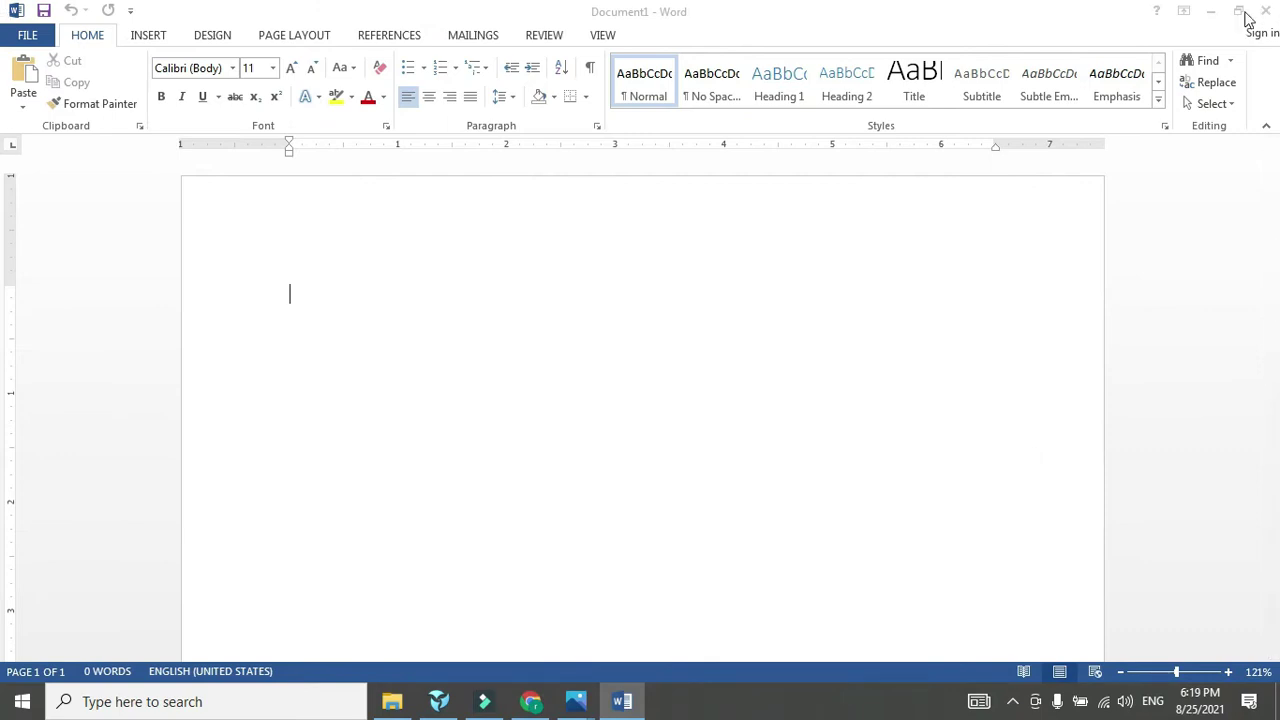
click(1068, 26)
click(1262, 12)
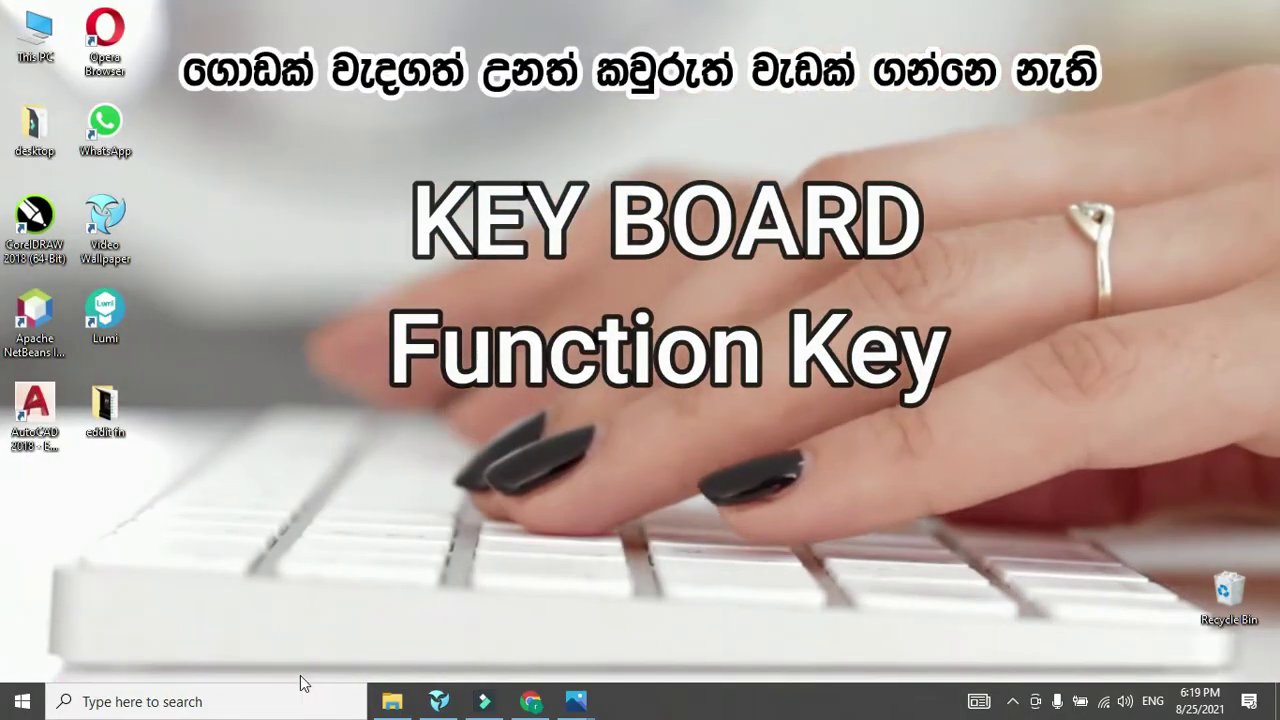
Step: View the full keyboard picture 14.jpg from the eddit fn folder in Photos, and close it
click(392, 701)
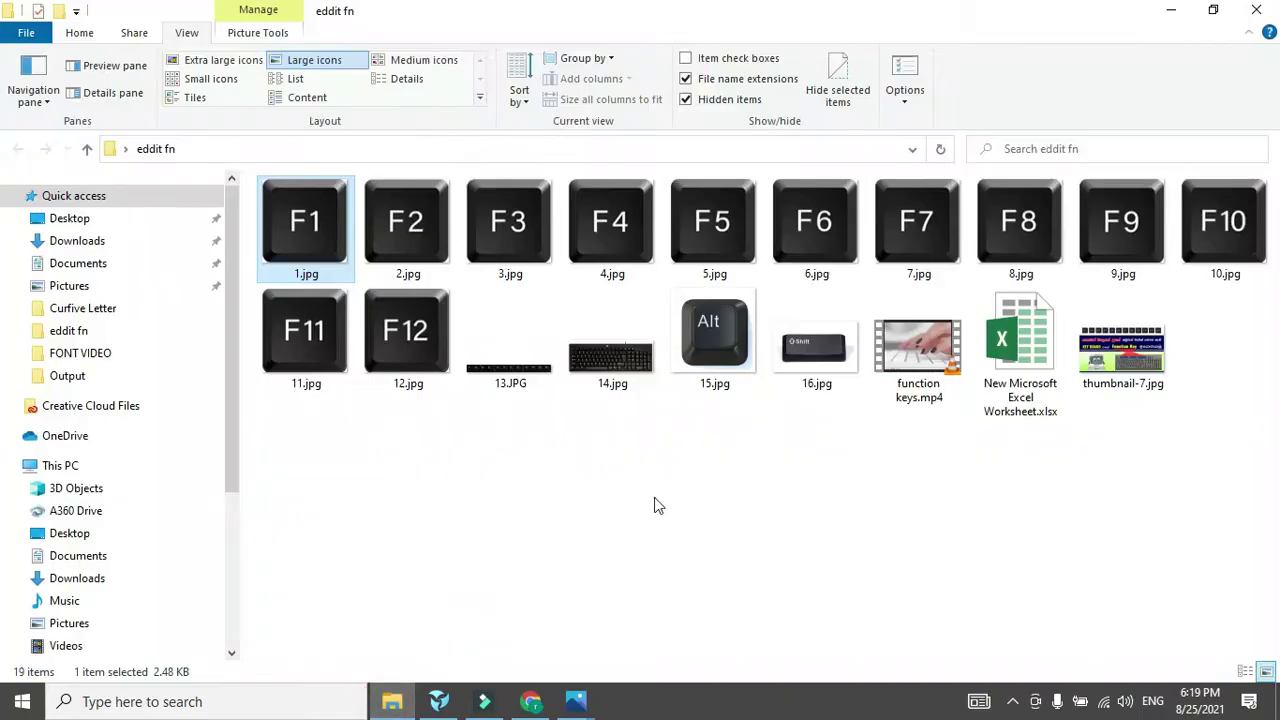
click(655, 497)
click(612, 370)
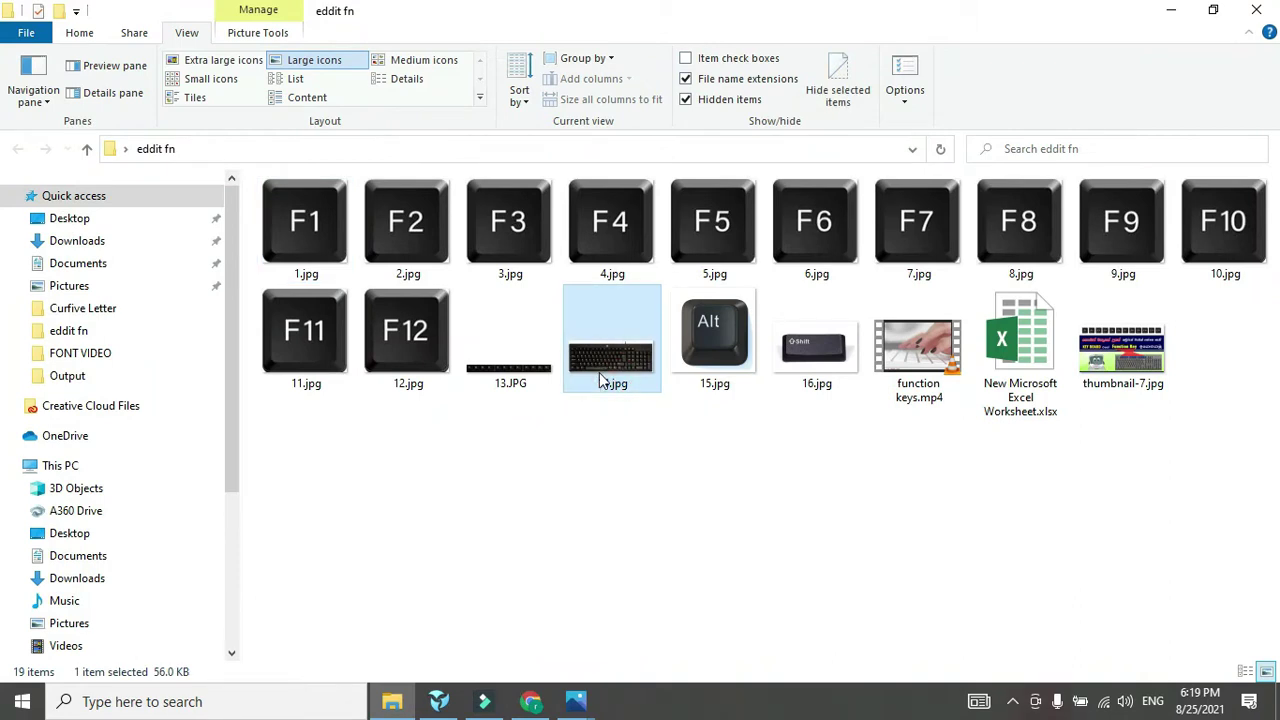
double_click(606, 377)
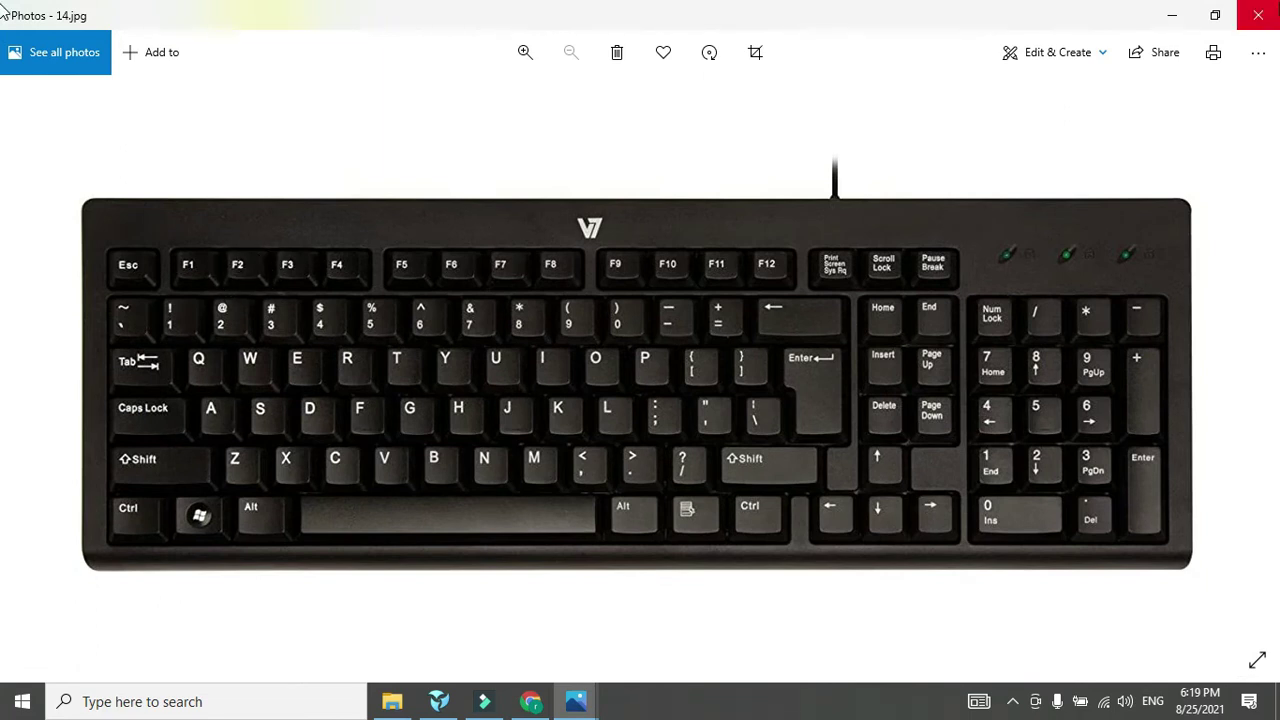
click(1258, 15)
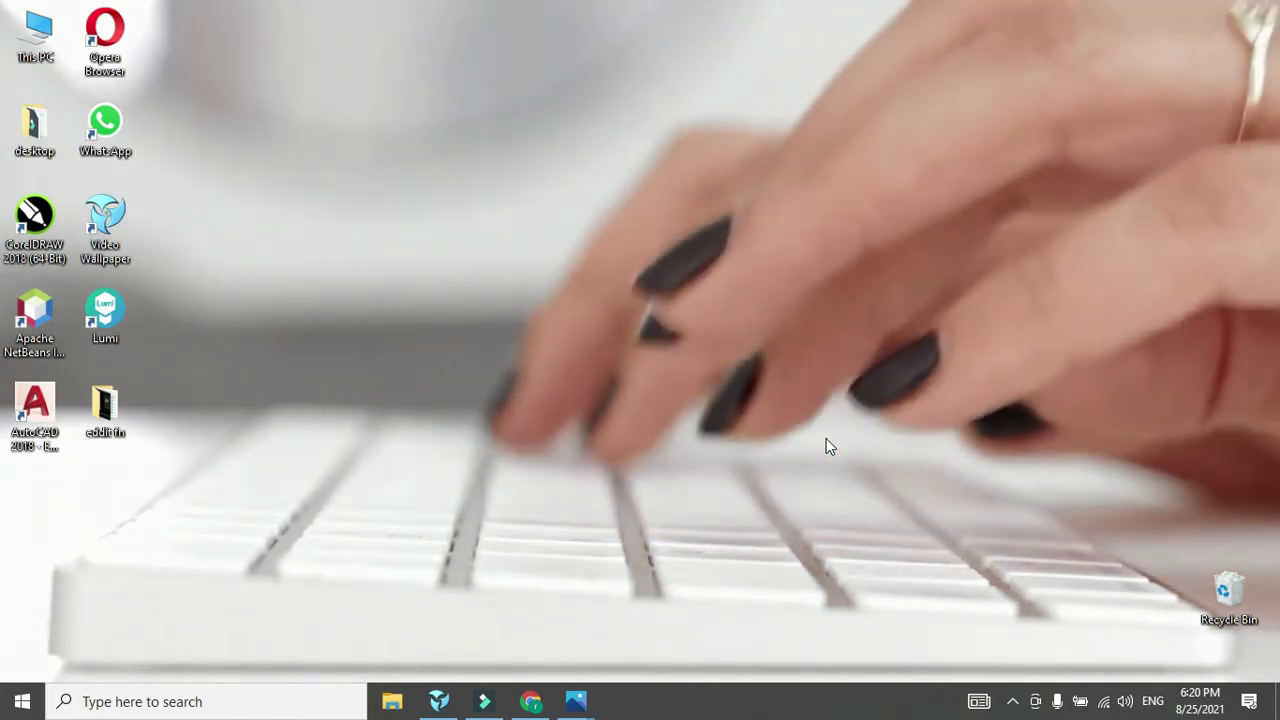
Step: Create a new folder on the desktop and place it near the existing desktop icons
right_click(391, 225)
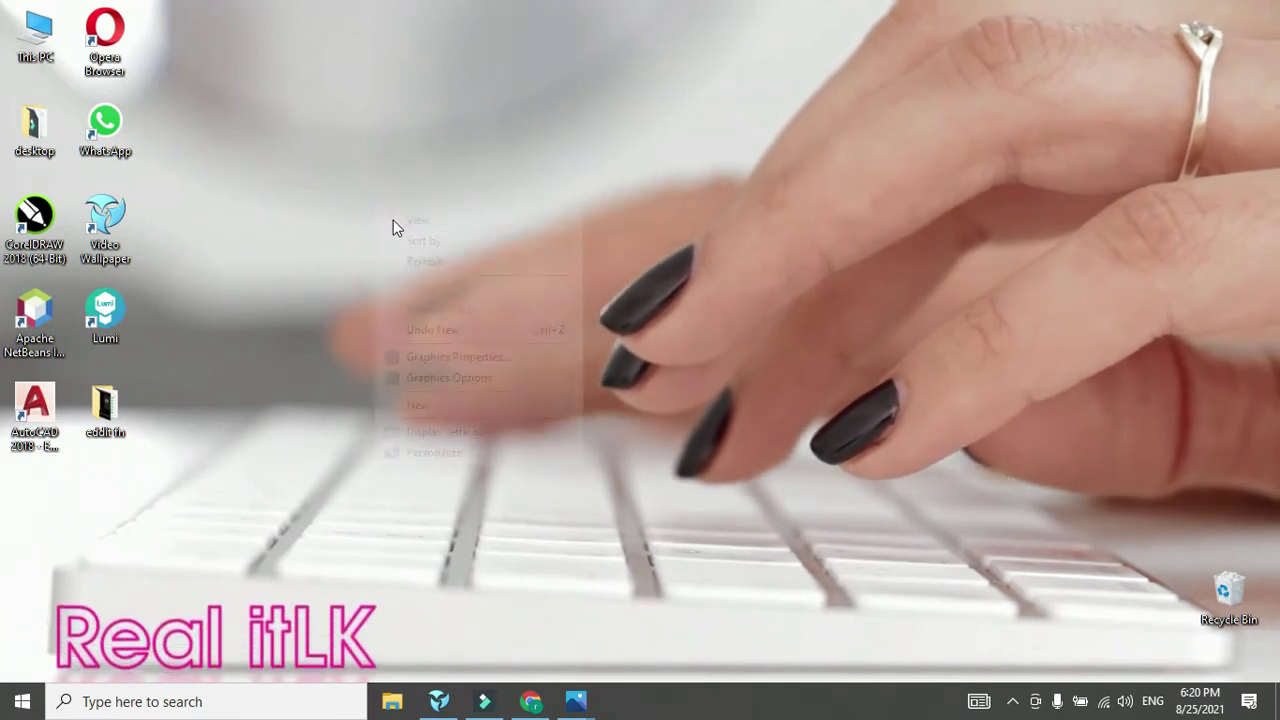
click(312, 210)
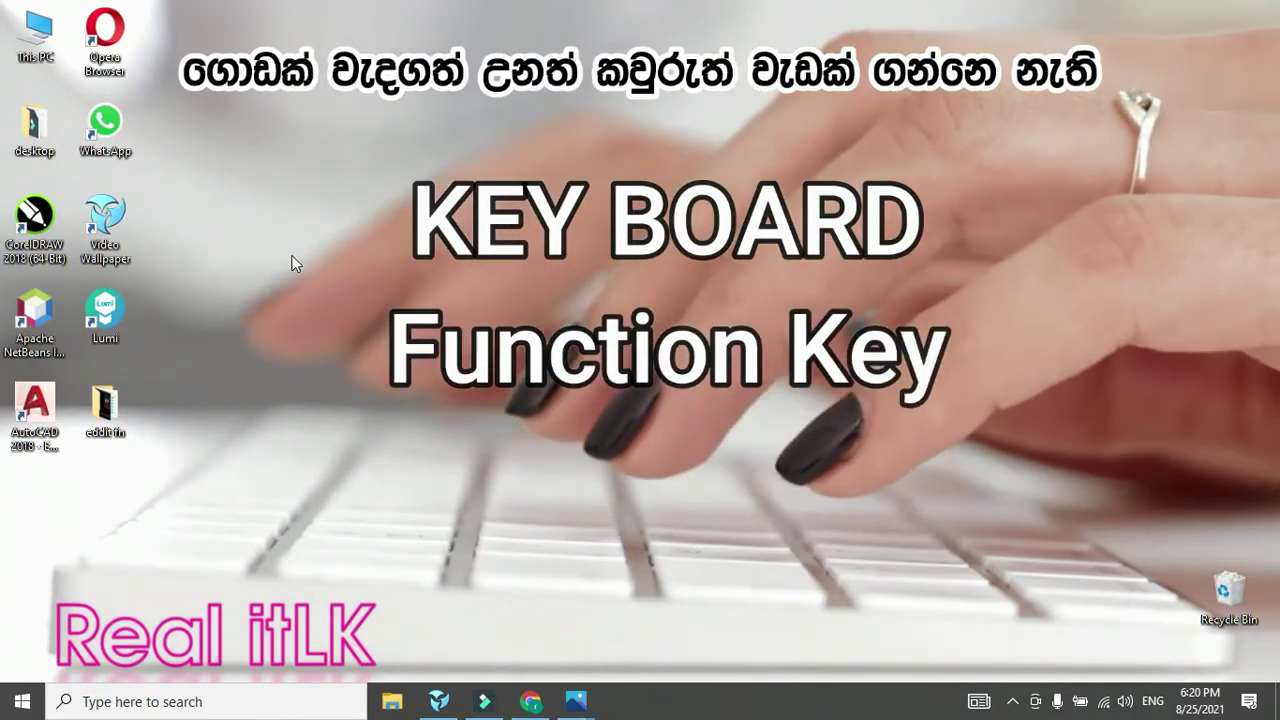
right_click(293, 258)
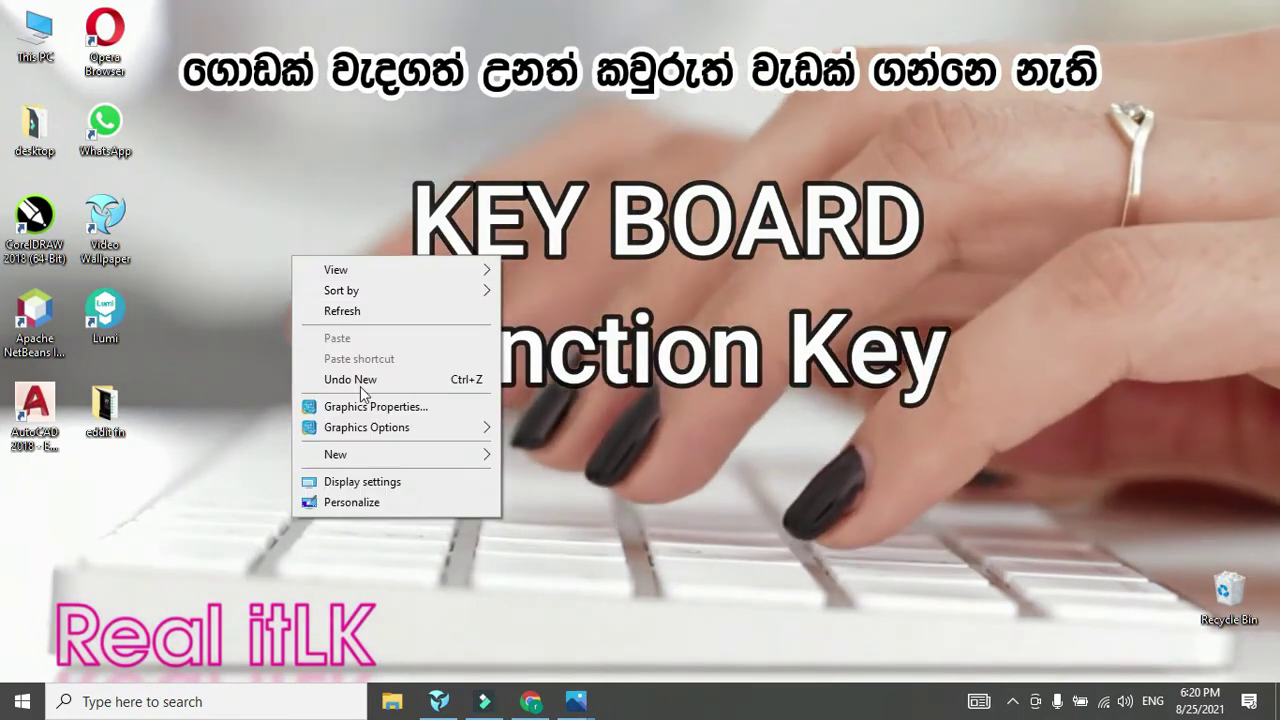
mouse_move(448, 460)
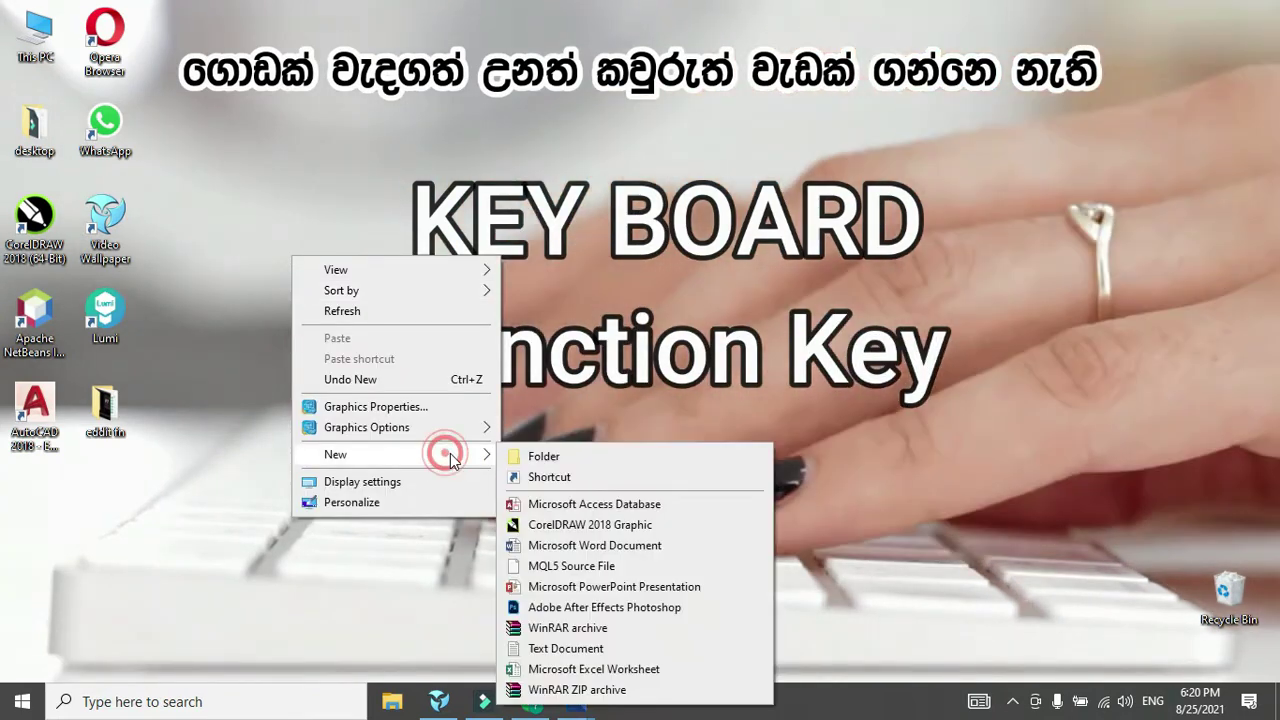
click(527, 454)
drag(313, 310, 250, 218)
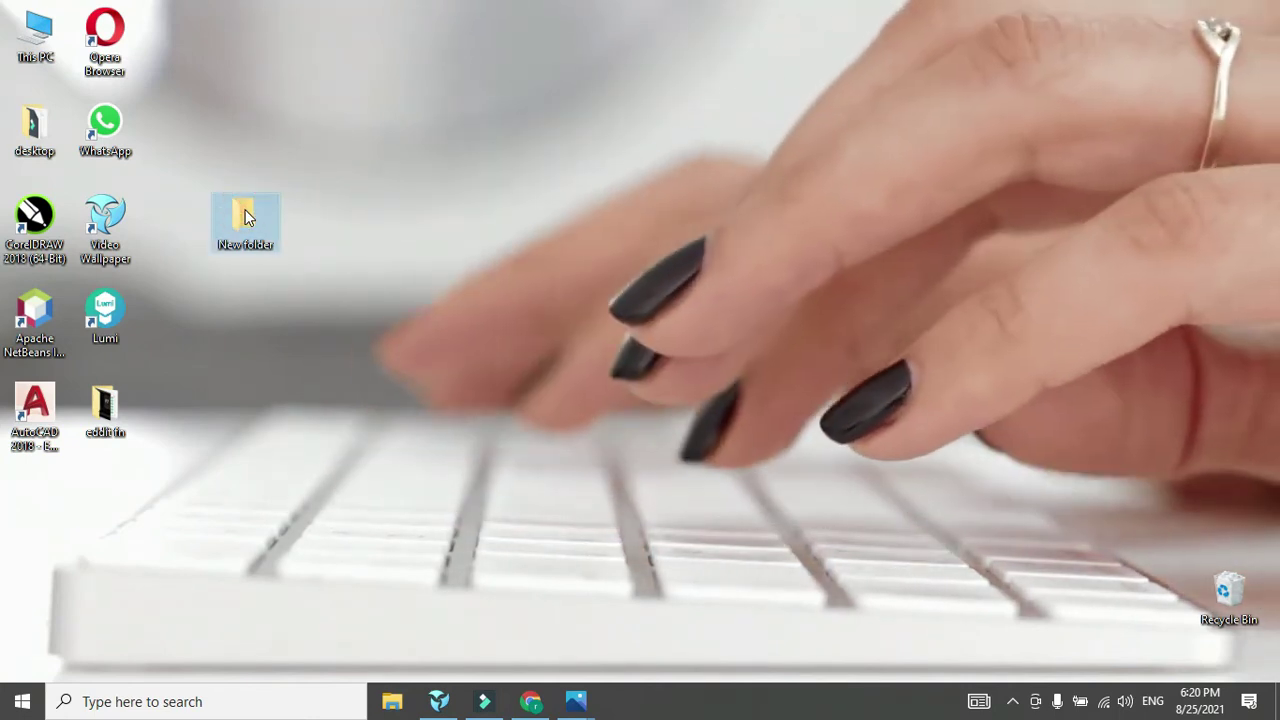
Step: Rename the new desktop folder as "real itlk" using its context command
right_click(245, 217)
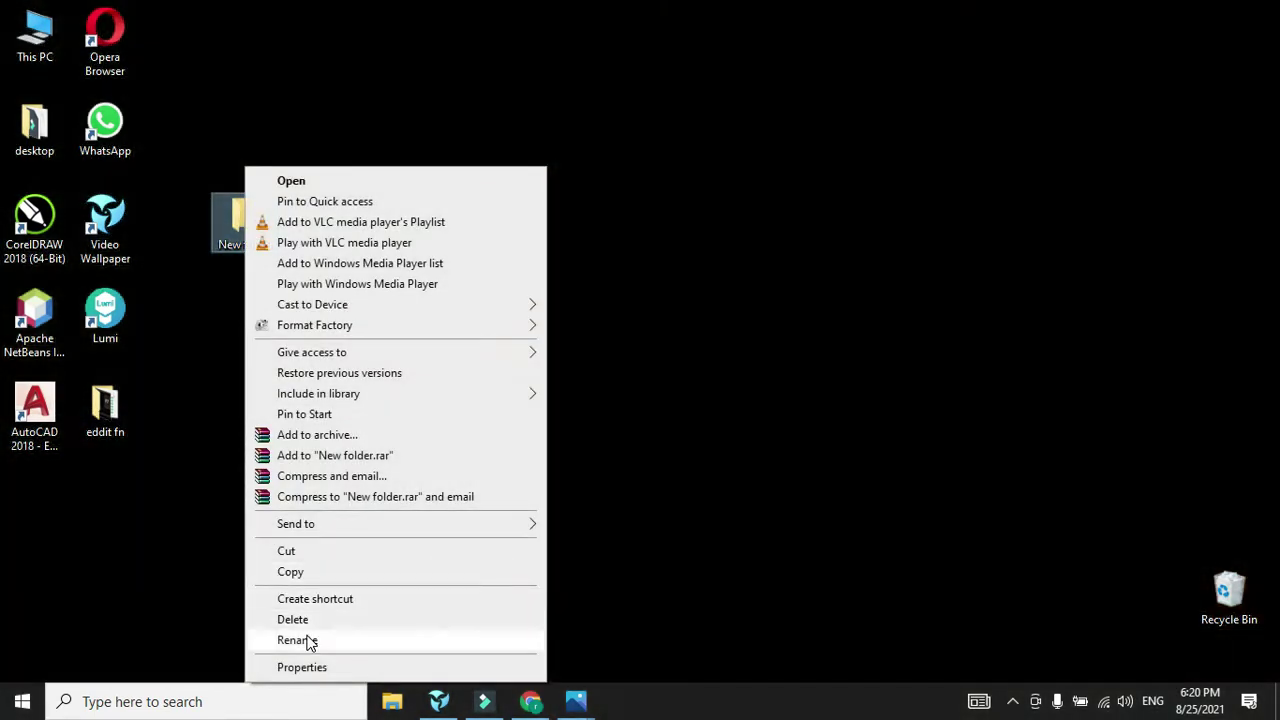
click(306, 638)
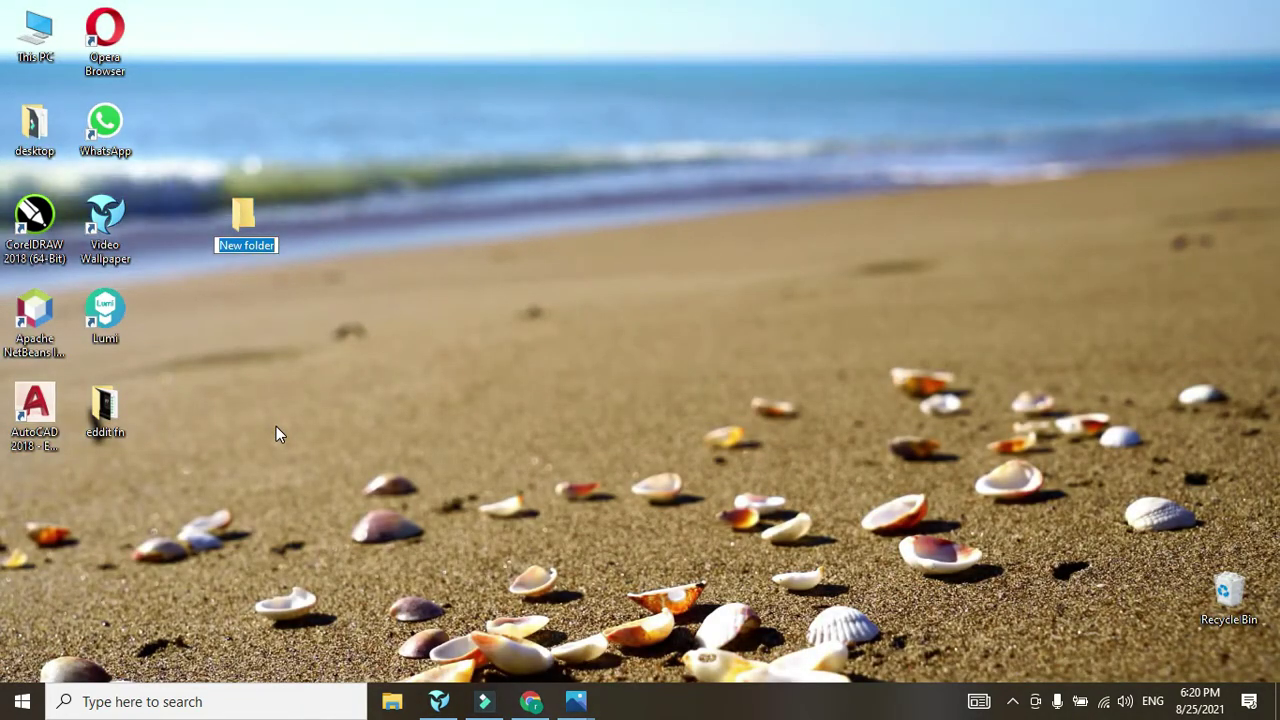
text(real itlk)
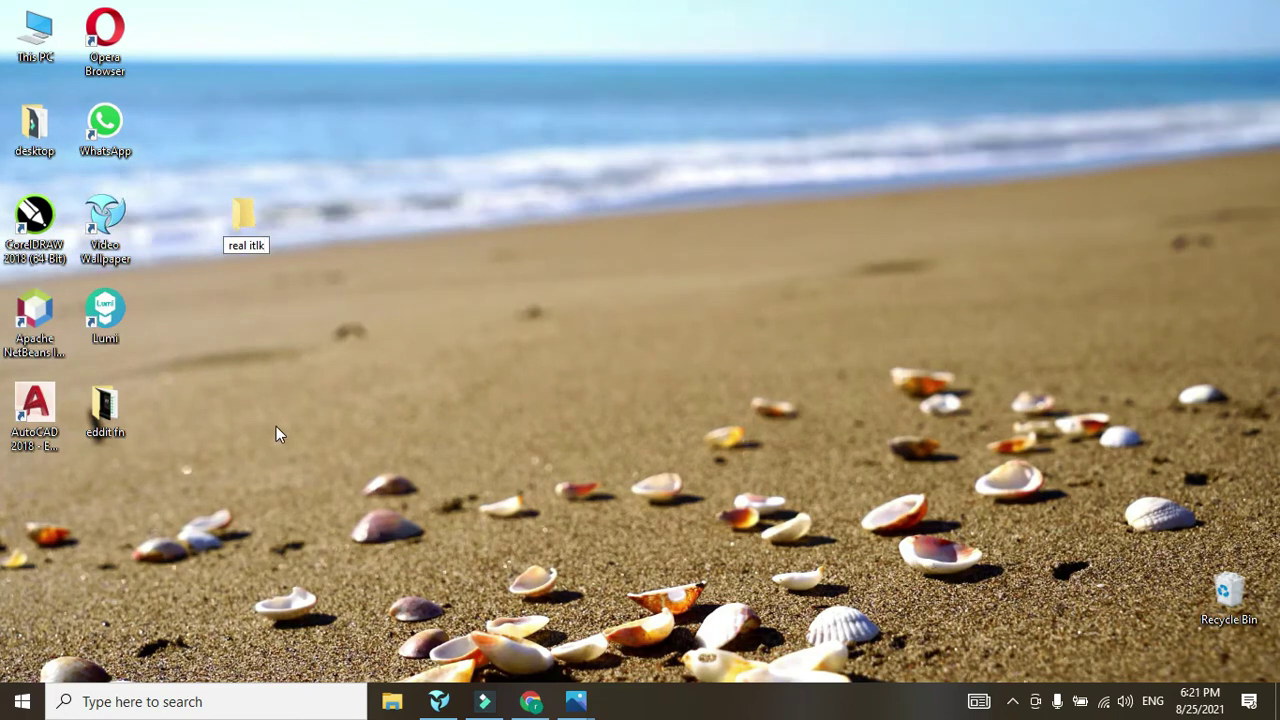
key(Return)
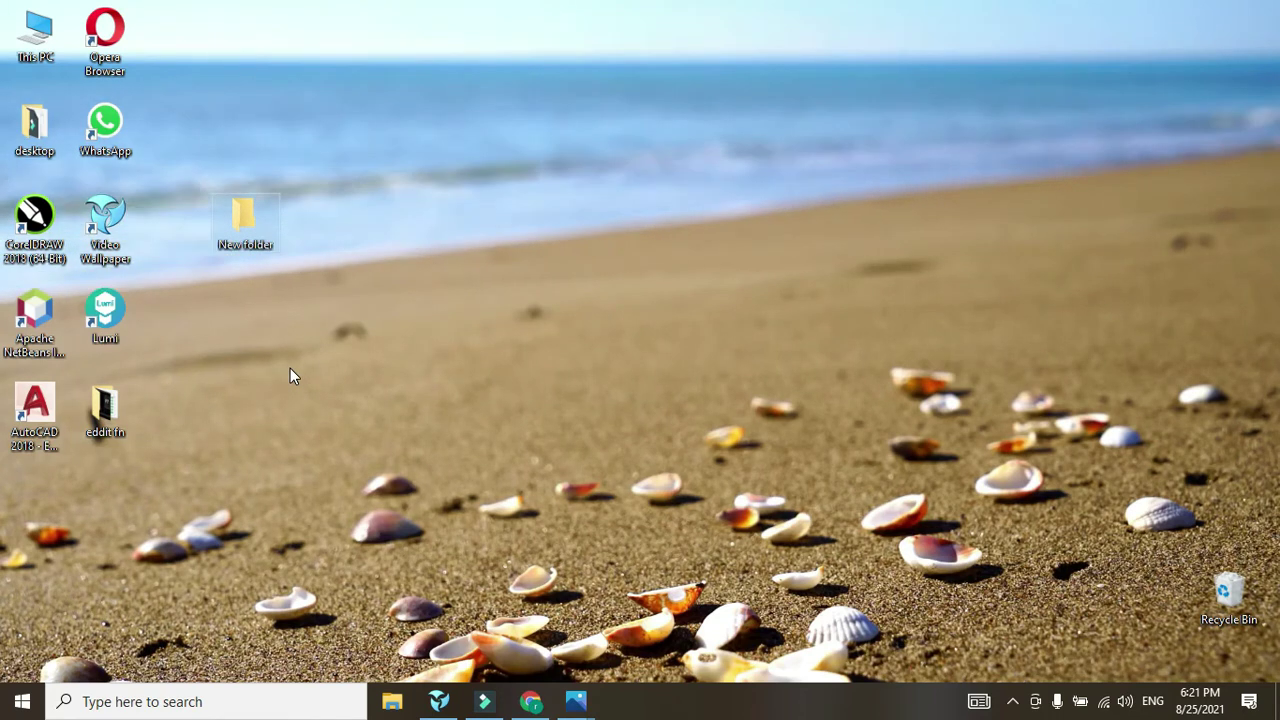
Step: Undo the desktop folder's rename and deselect the folder
key(ctrl+z)
click(306, 279)
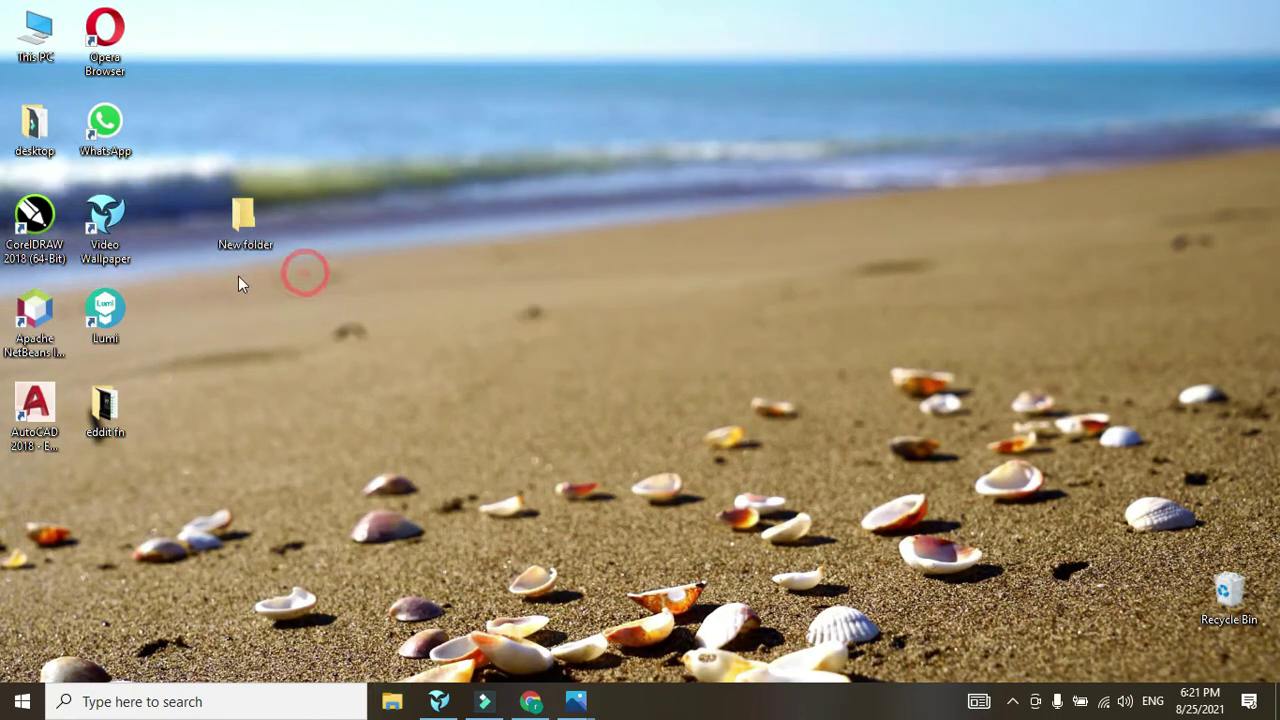
click(277, 373)
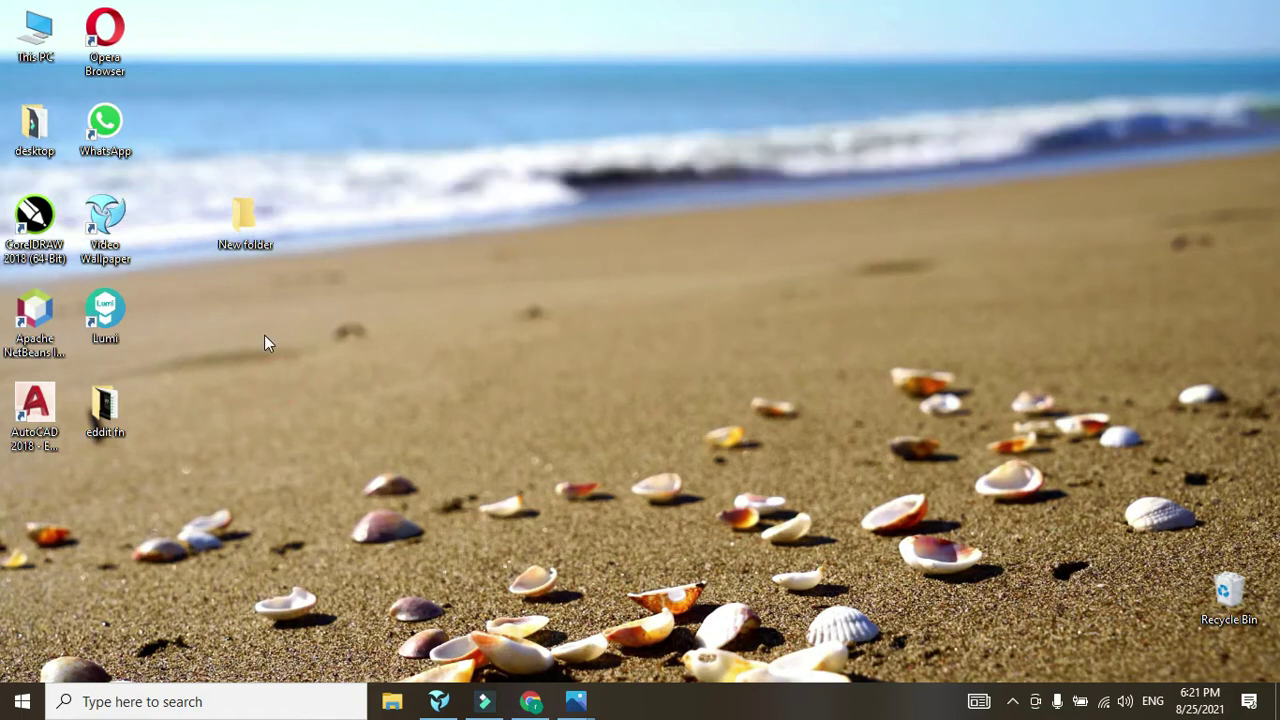
Step: Rename the desktop's New folder as "Real itlk" using the rename function key
click(247, 230)
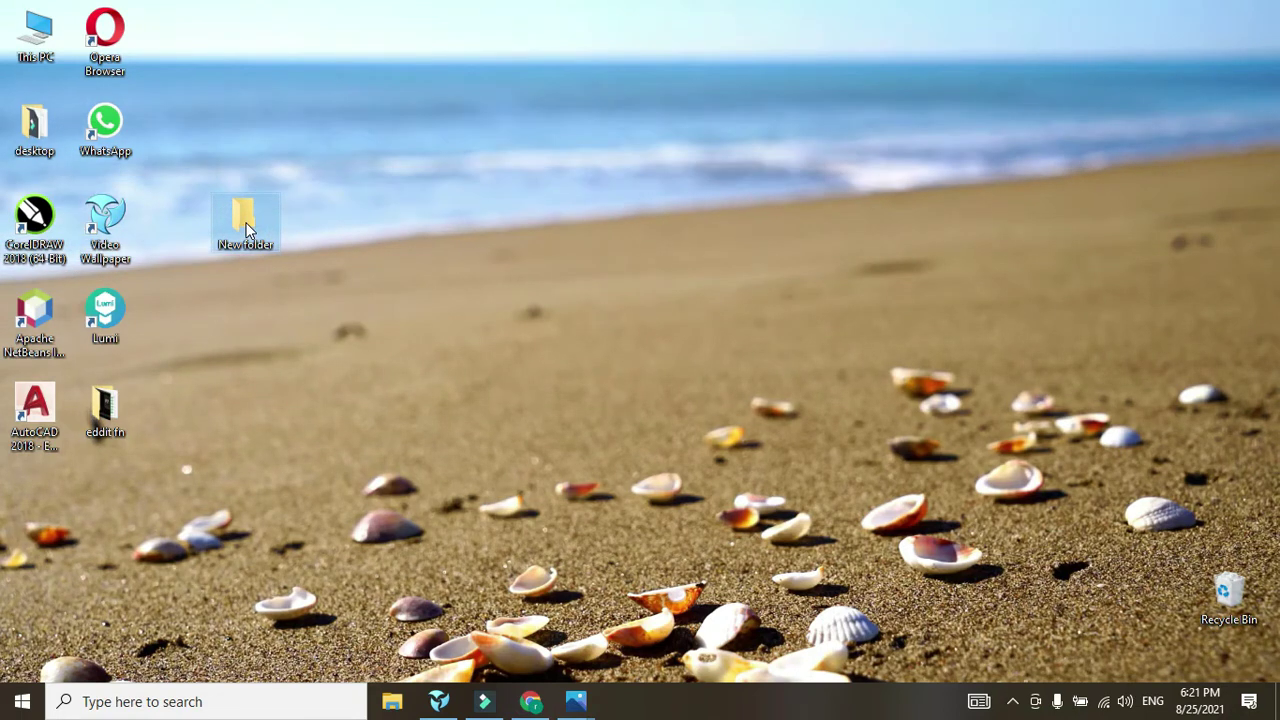
key(F2)
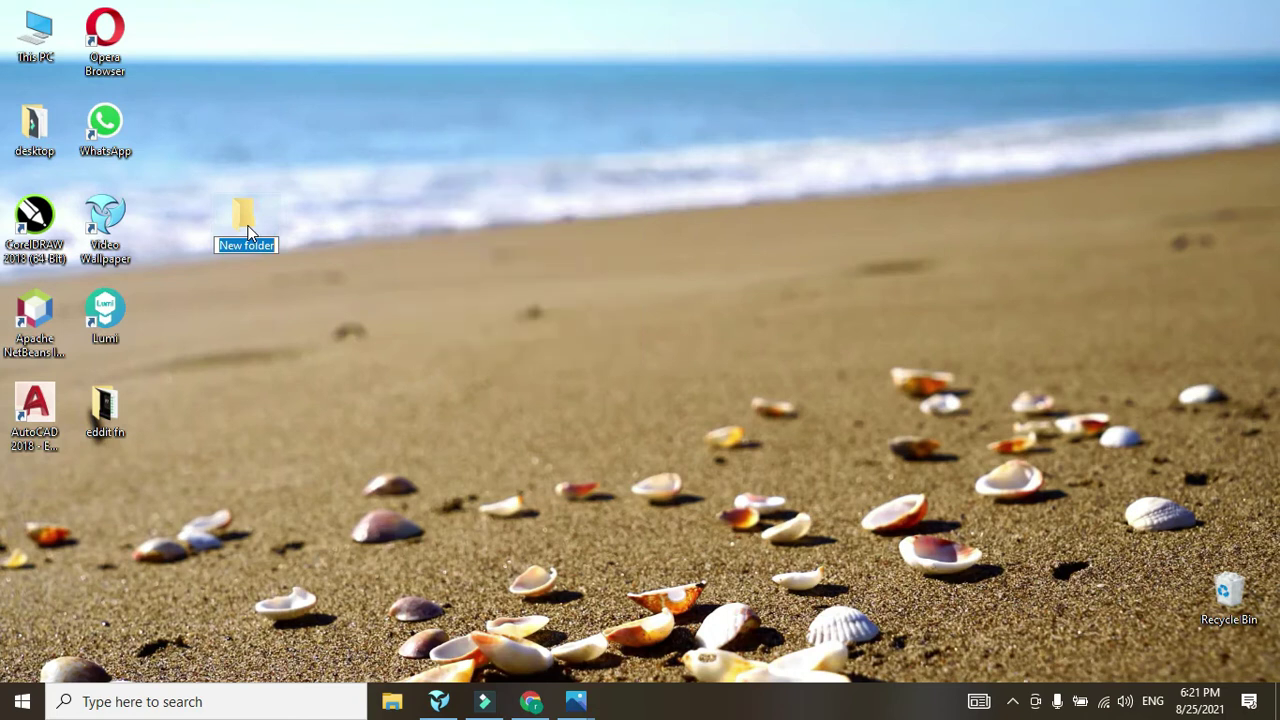
text(Re)
text(al talk)
click(353, 239)
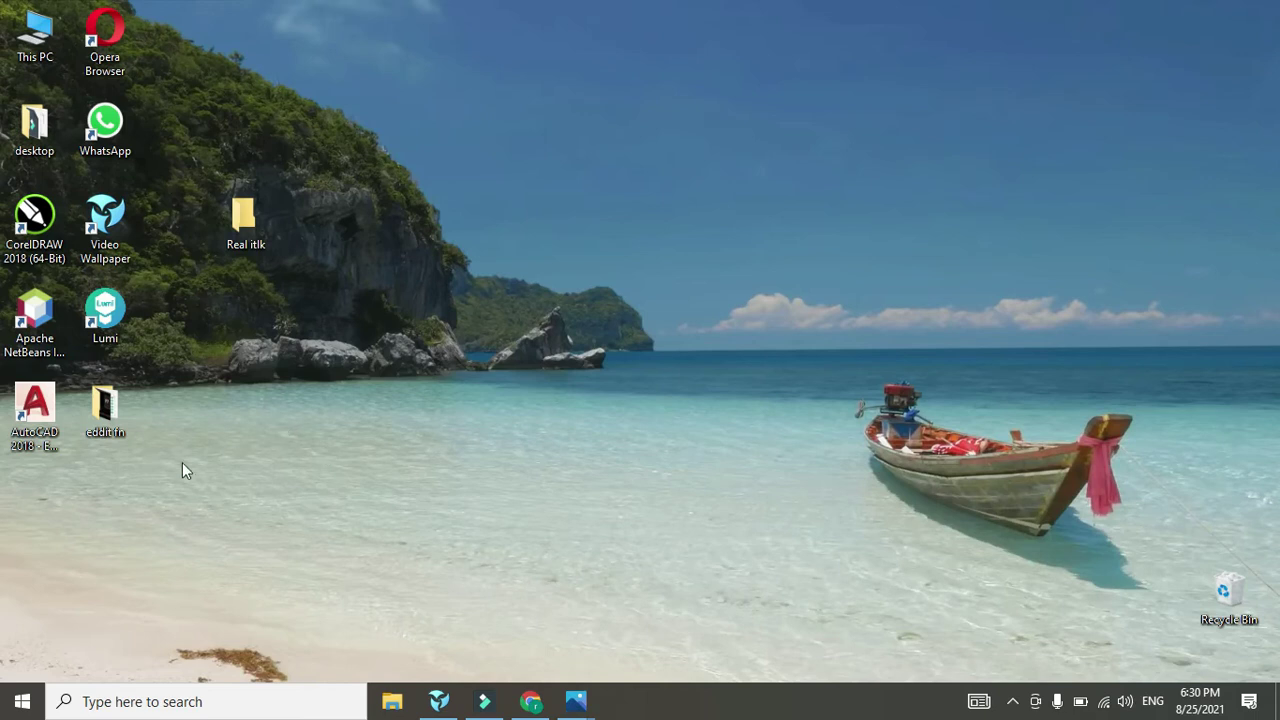
Step: Open the eddit fn folder from the desktop, view the F3 key picture 3.jpg enlarged, and close it
double_click(105, 405)
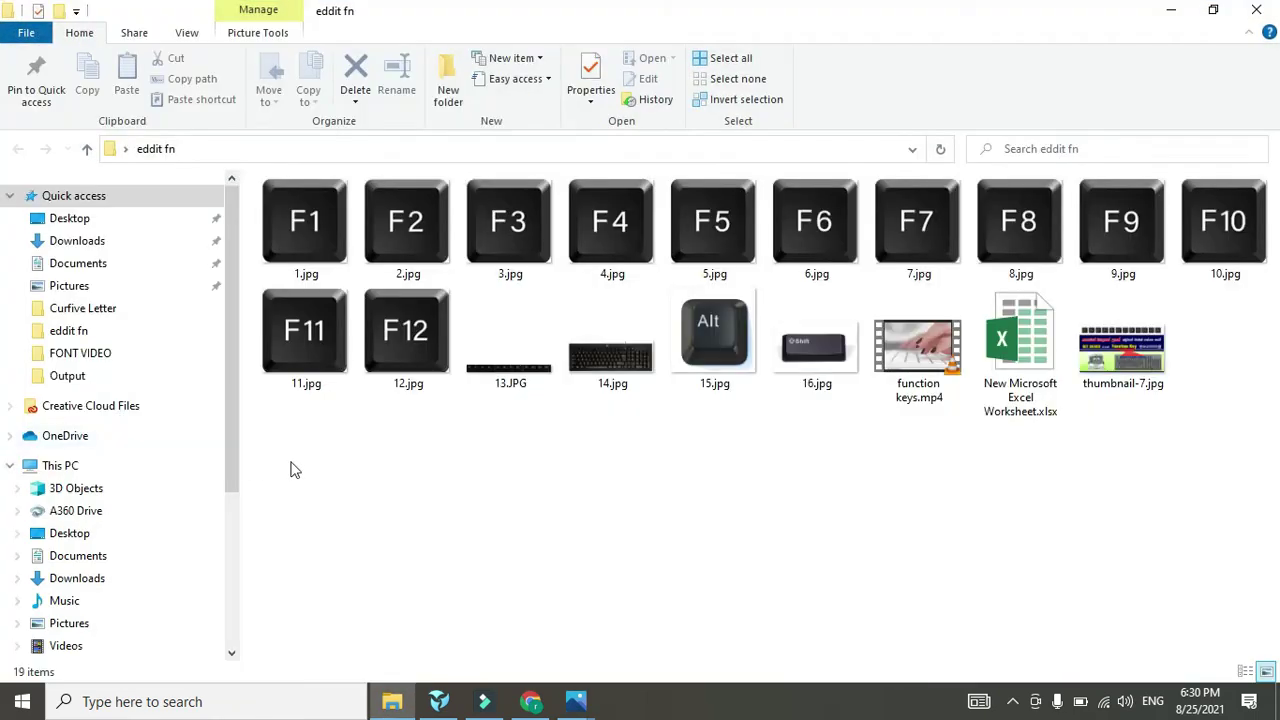
click(484, 252)
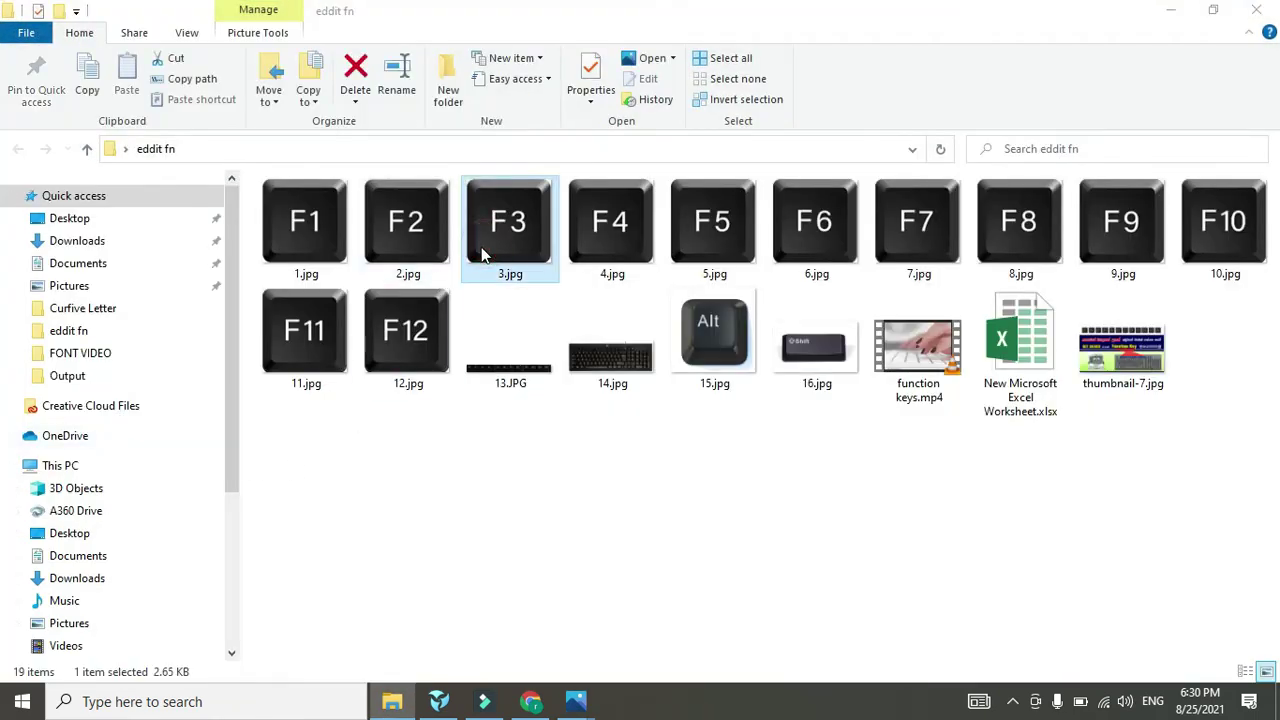
double_click(484, 254)
scroll(637, 384, up, 4)
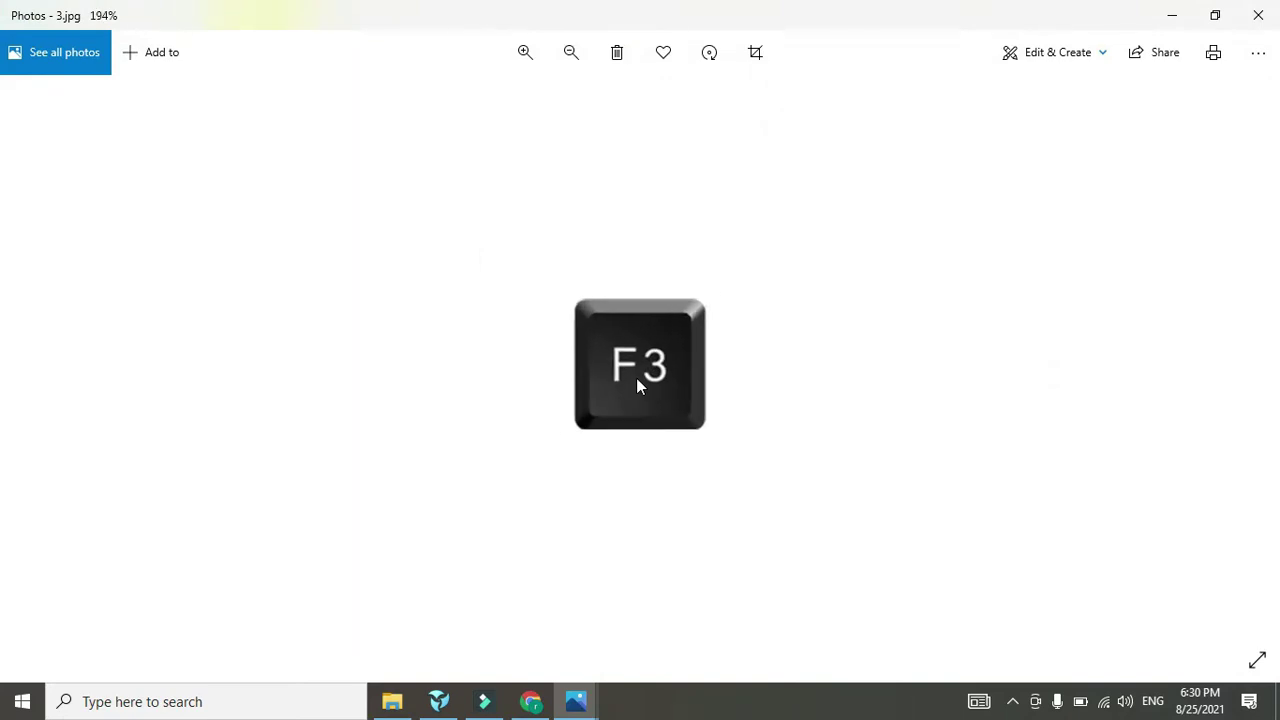
key(alt+F4)
click(657, 491)
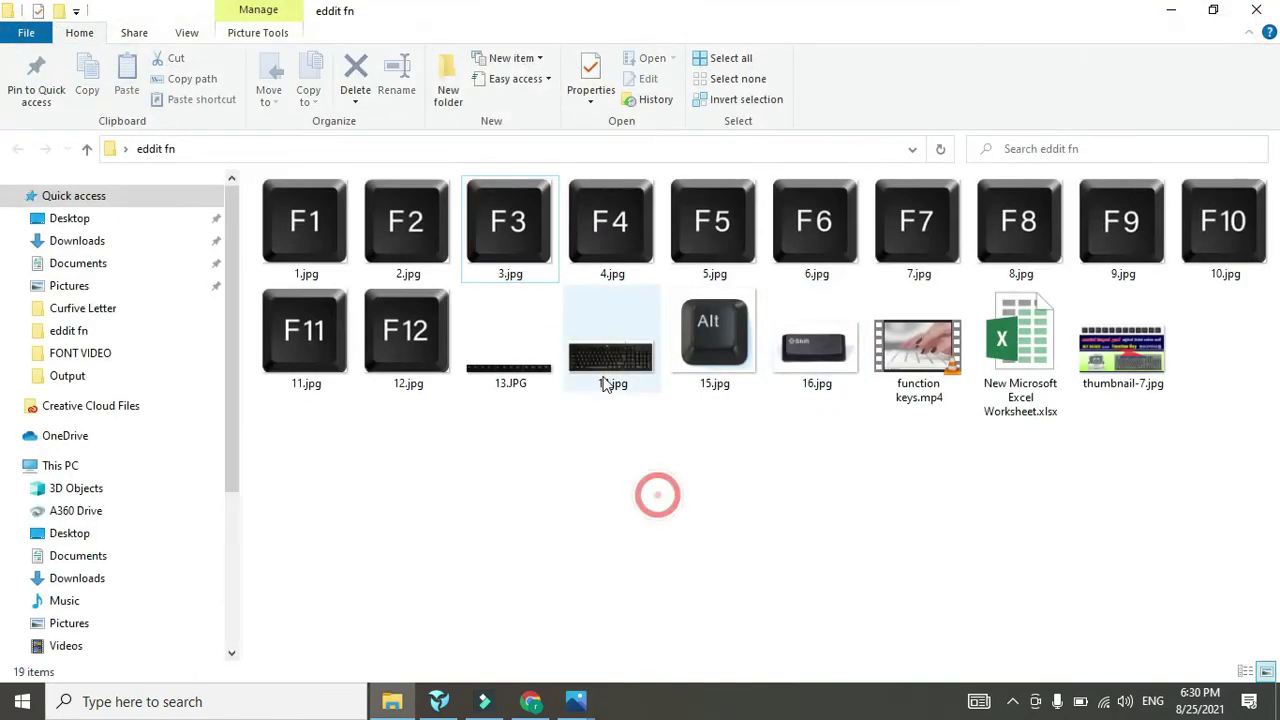
Step: View the full keyboard picture 14.jpg from the eddit fn folder
click(611, 380)
double_click(607, 378)
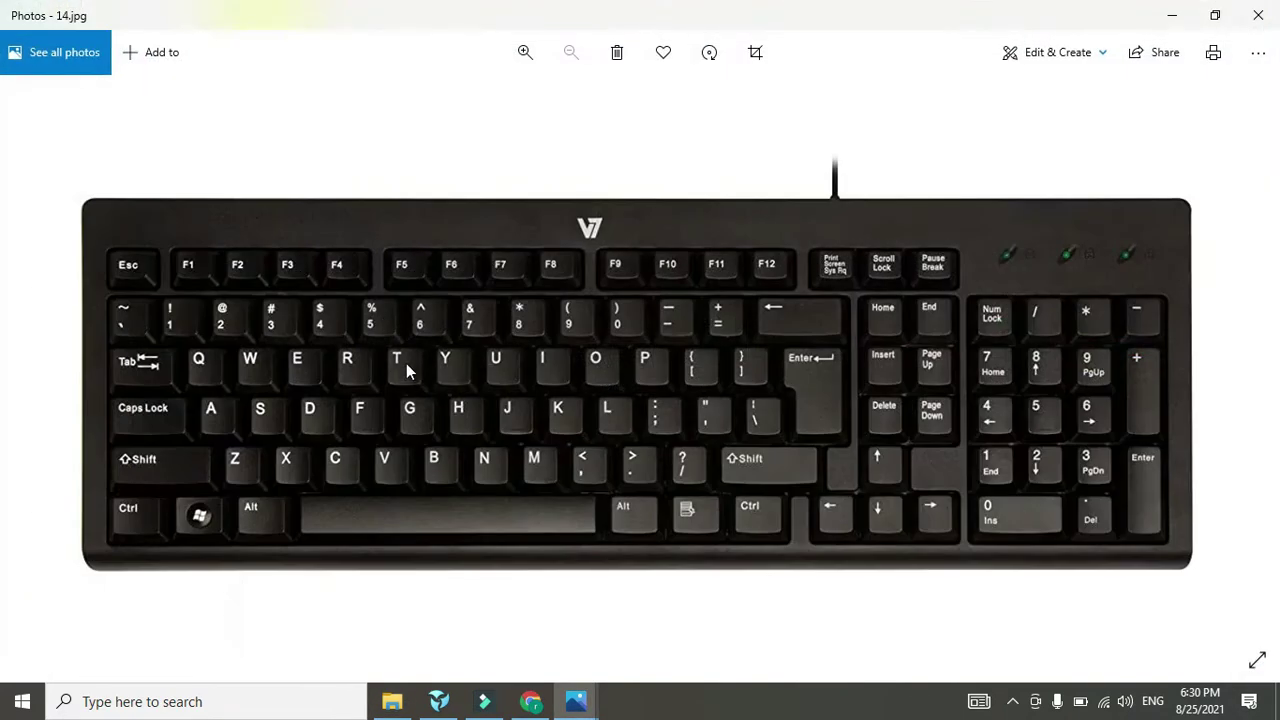
scroll(300, 310, up, 2)
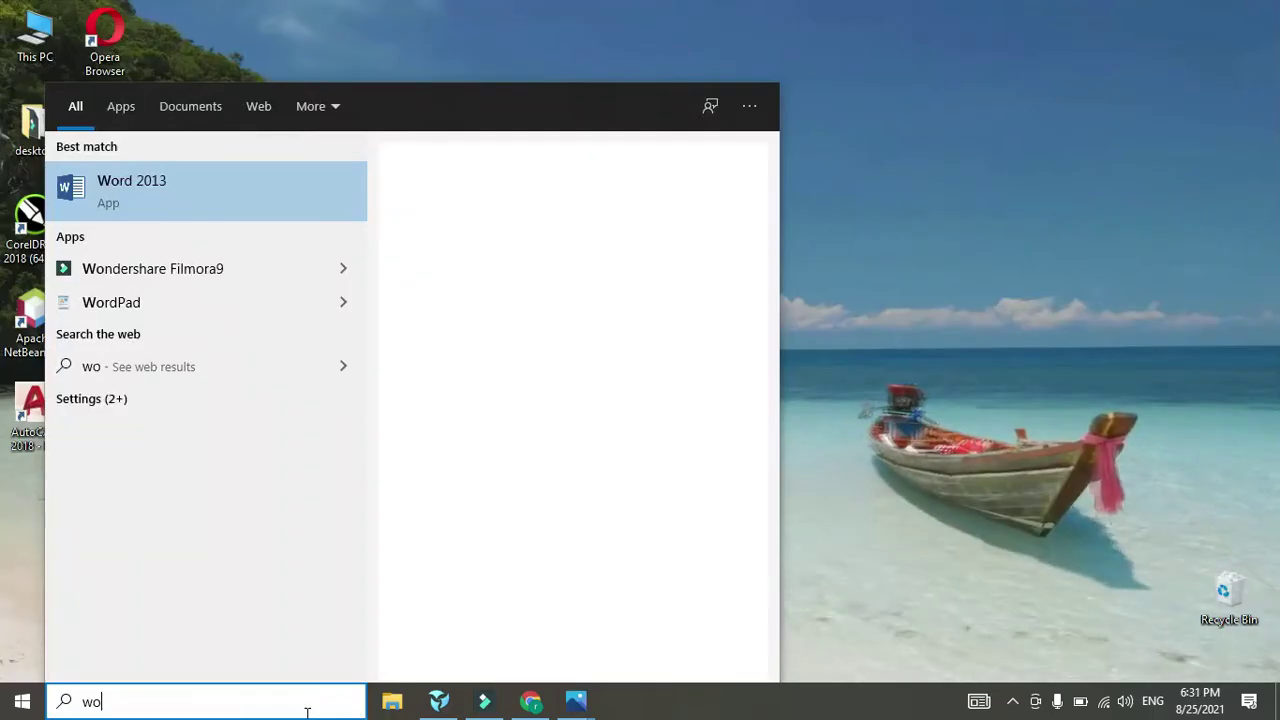
Step: Search Windows for "word", start Word 2013, and create a blank document
text(rd)
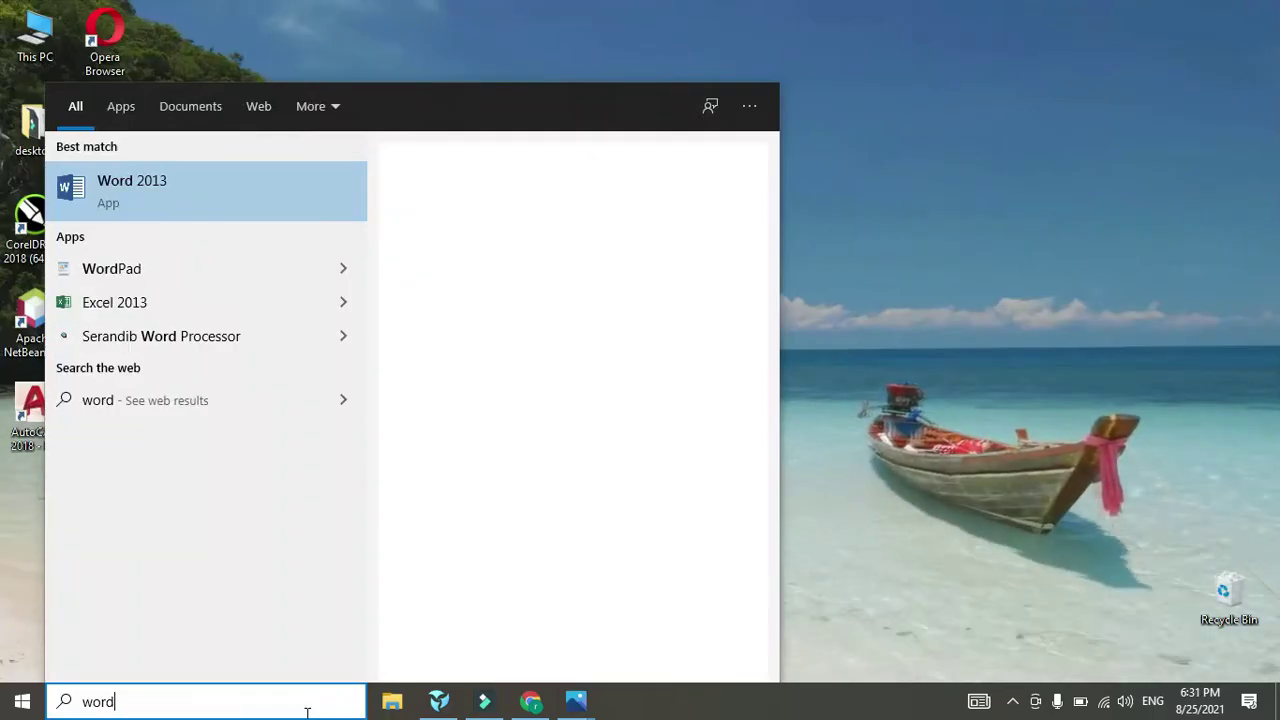
key(Return)
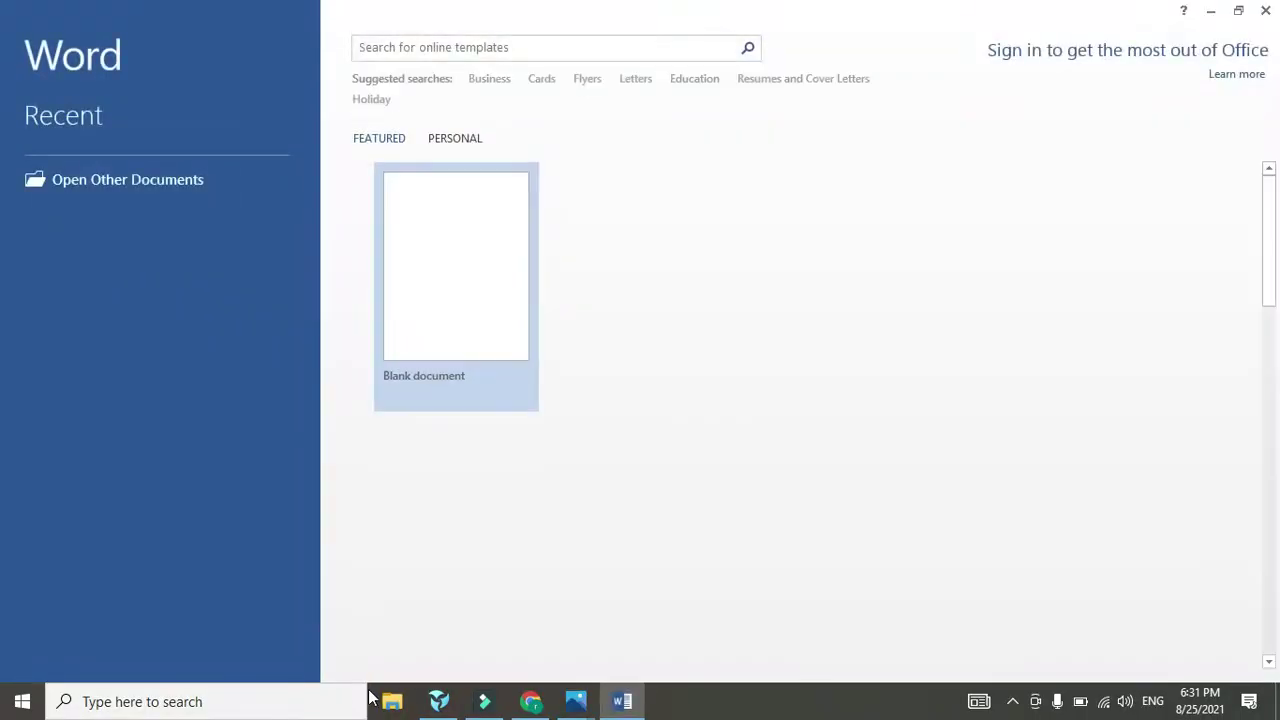
click(492, 307)
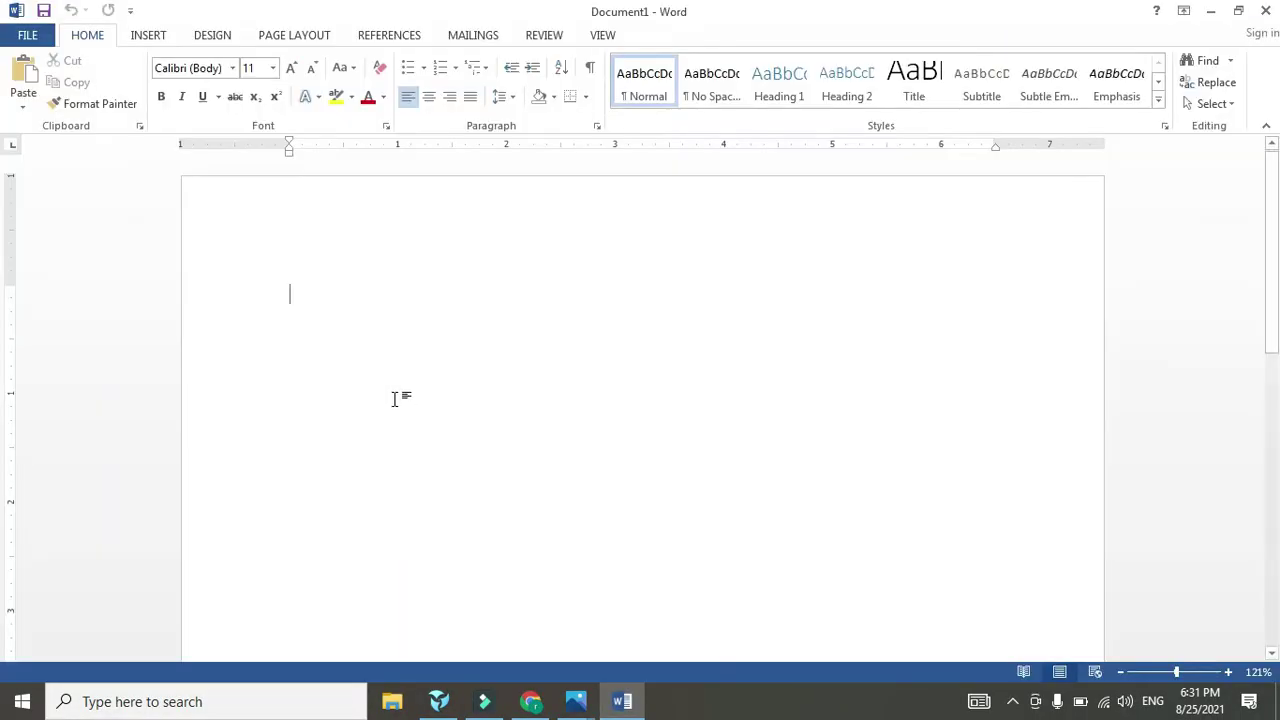
Step: Generate sample paragraphs in the blank document with the formula =rand()
click(325, 294)
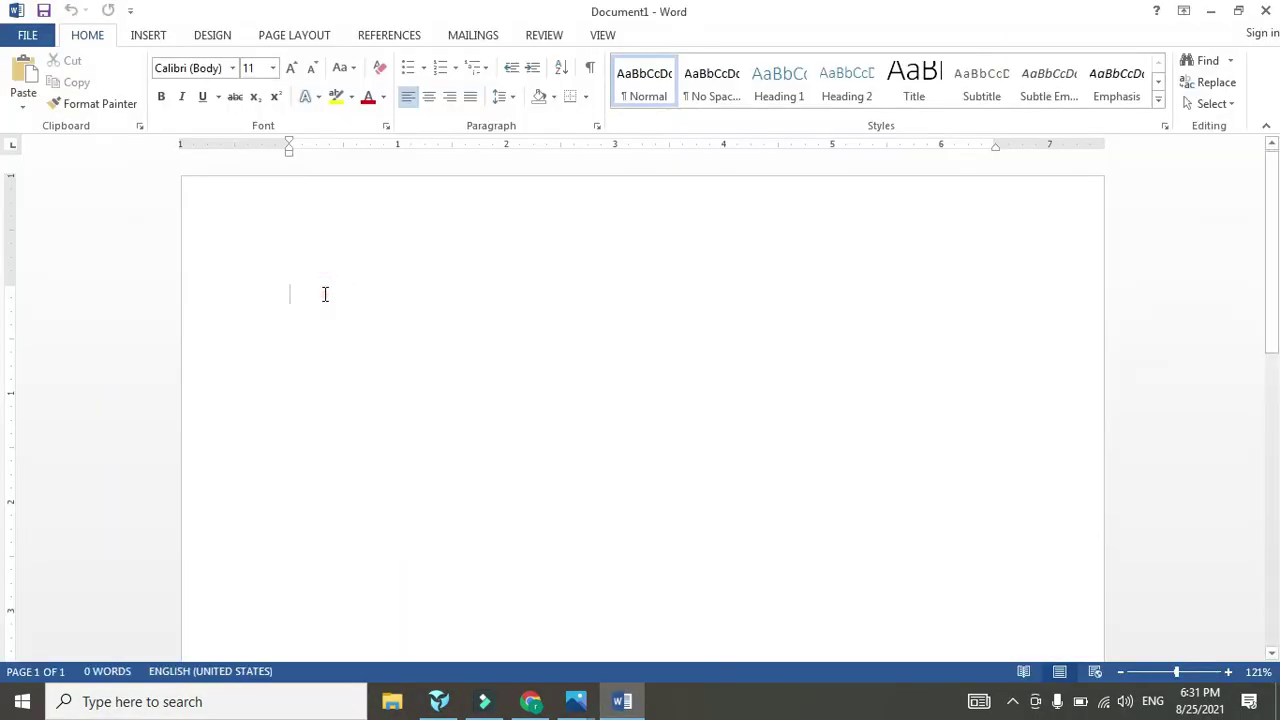
text(=)
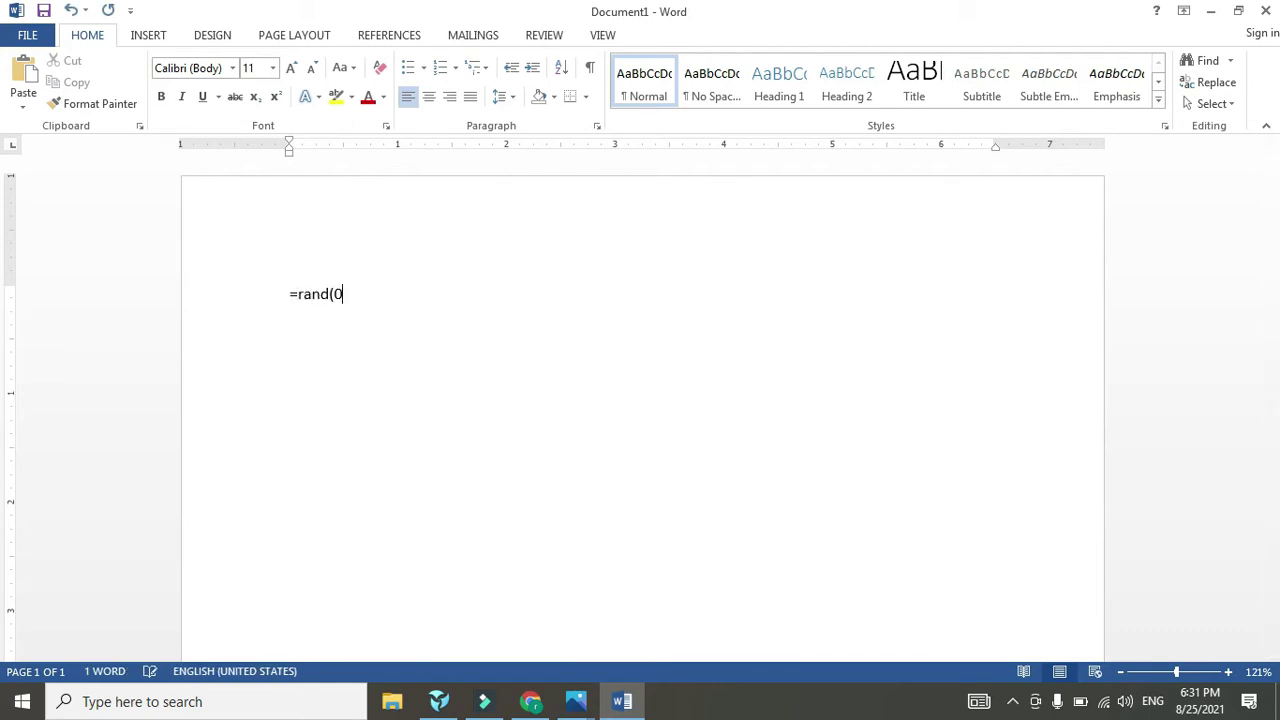
text(rand())
key(Return)
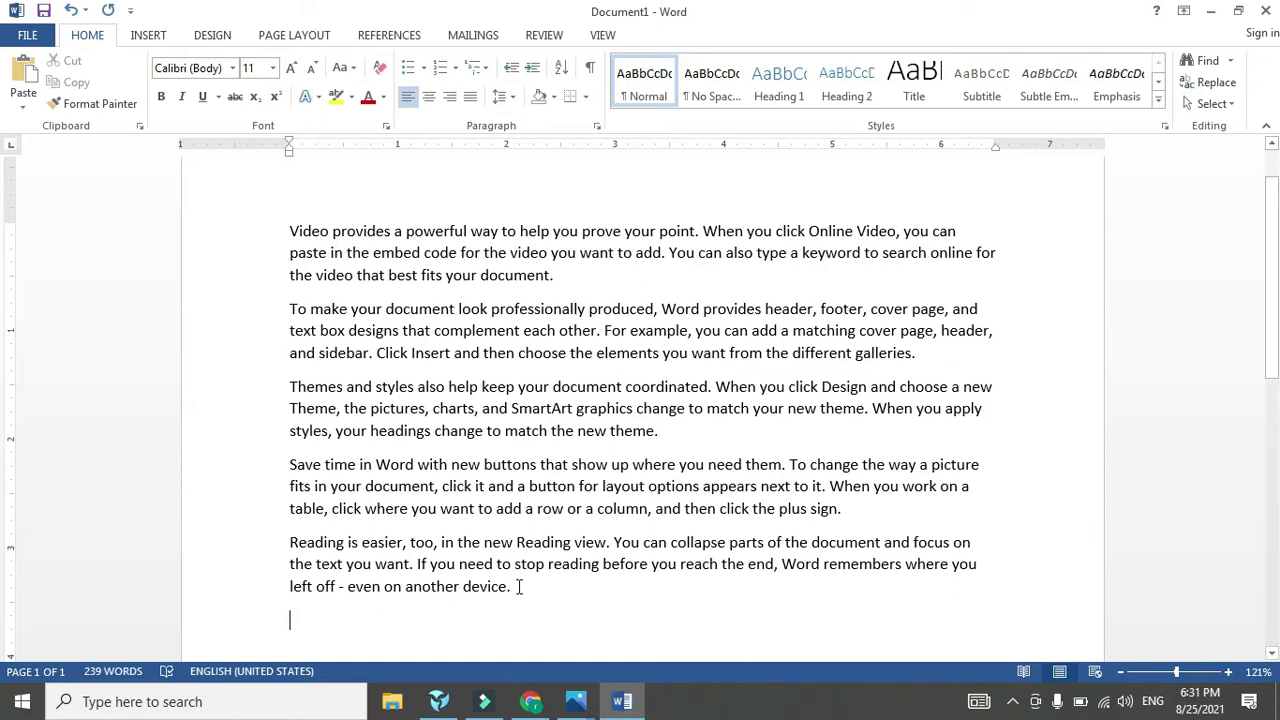
Step: Select all five sample paragraphs and cycle their letter case through uppercase, lowercase and sentence case
drag(518, 586, 262, 226)
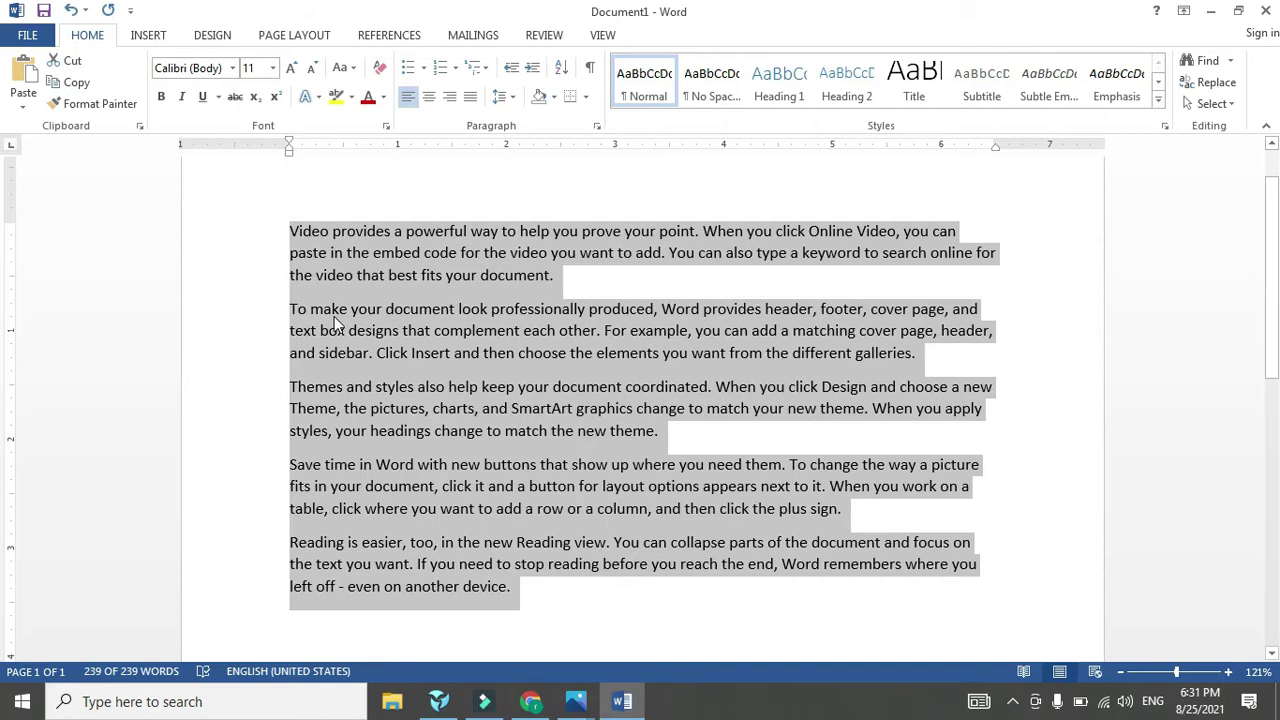
key(shift+F3)
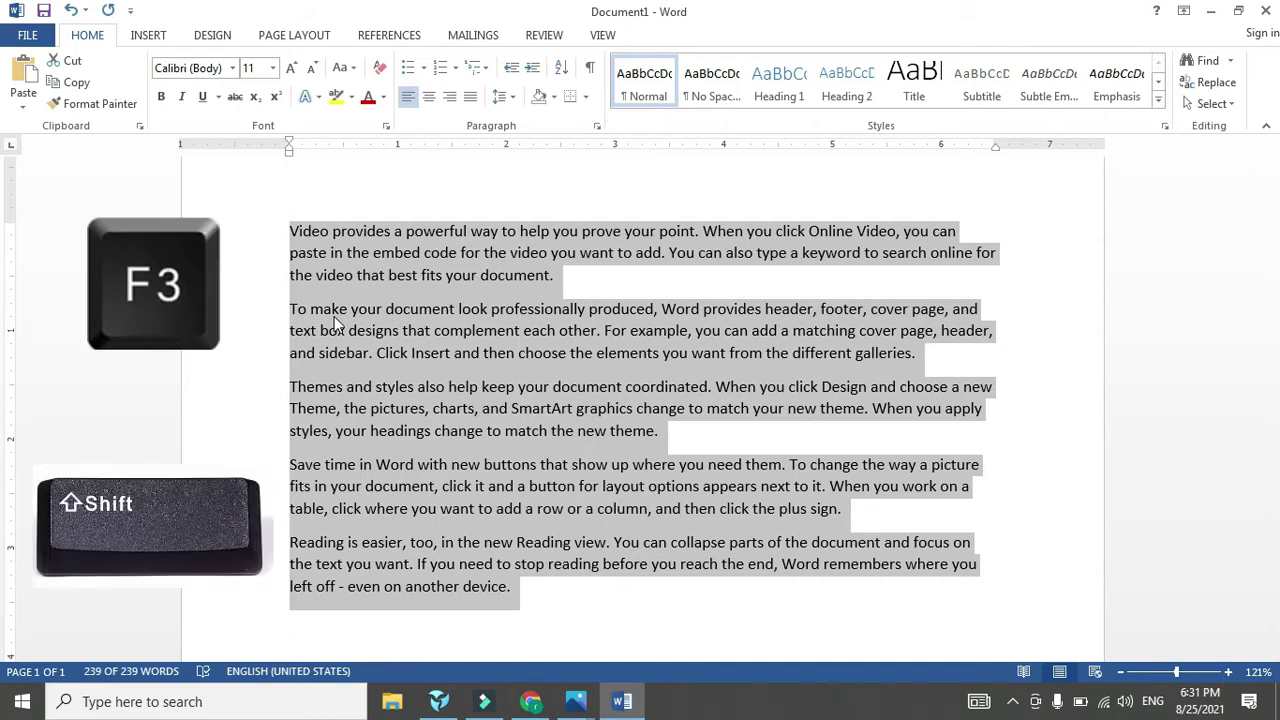
key(shift+F3)
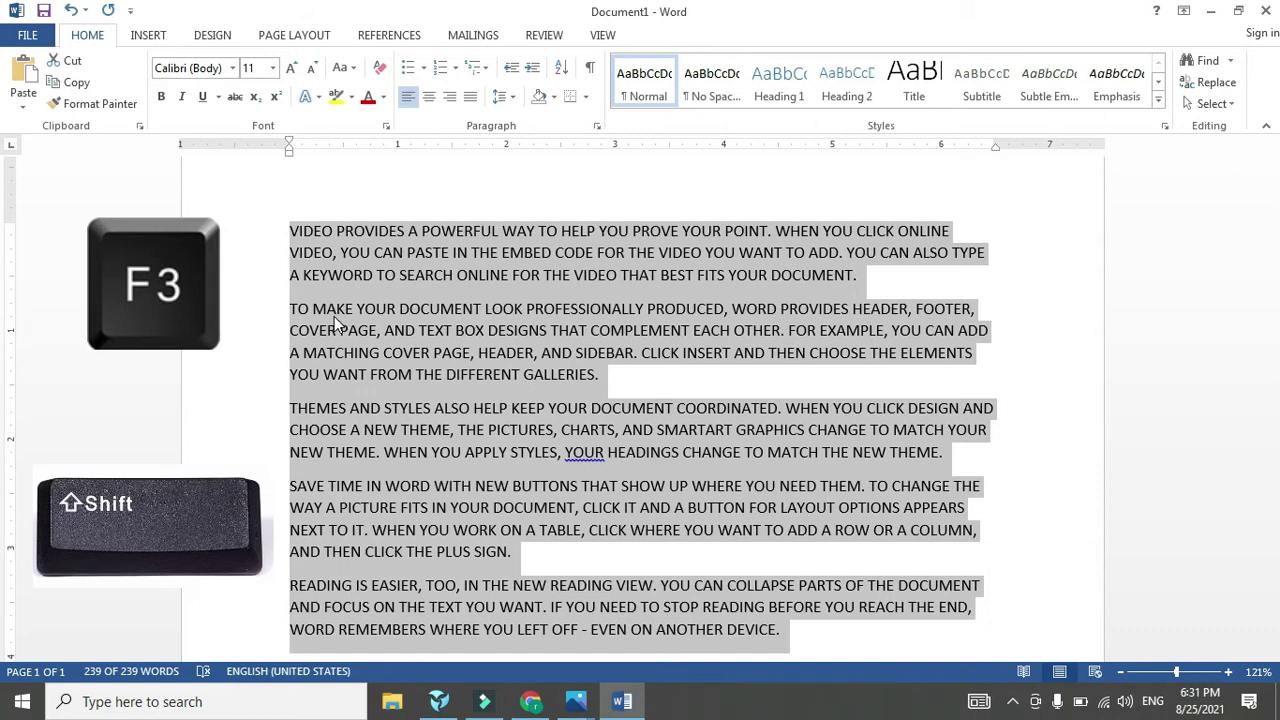
key(shift+F3)
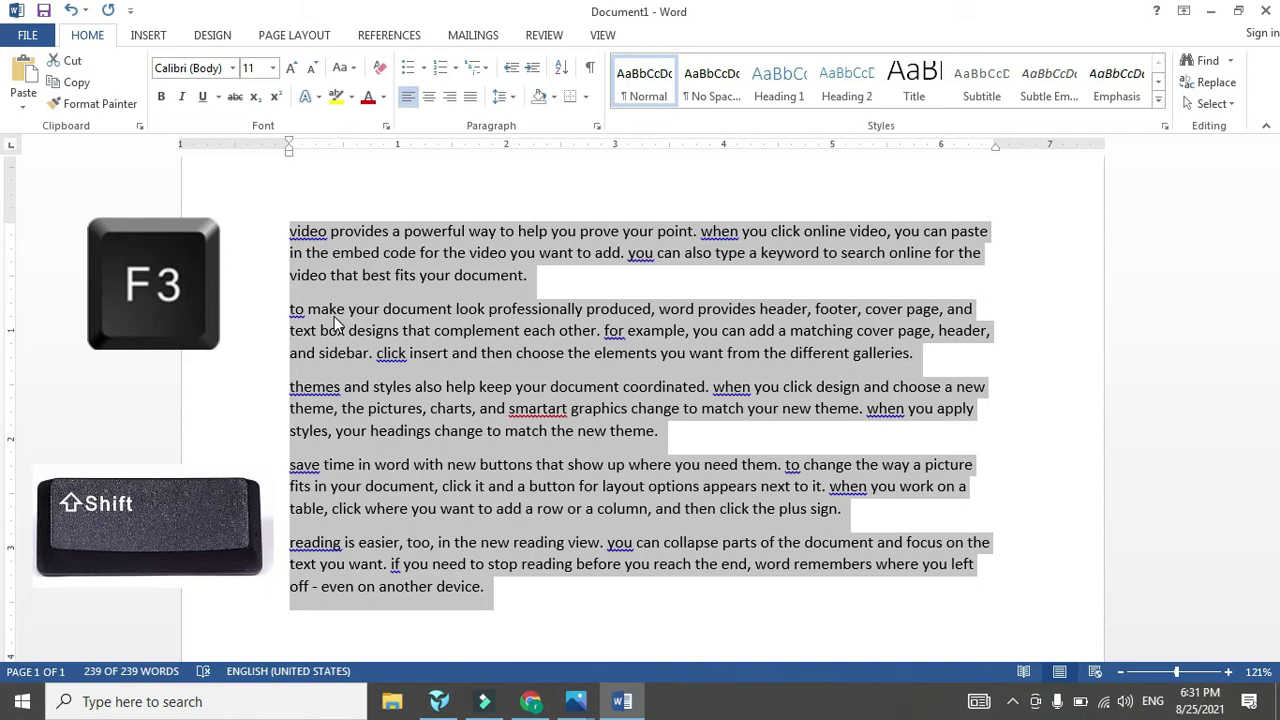
key(shift+F3)
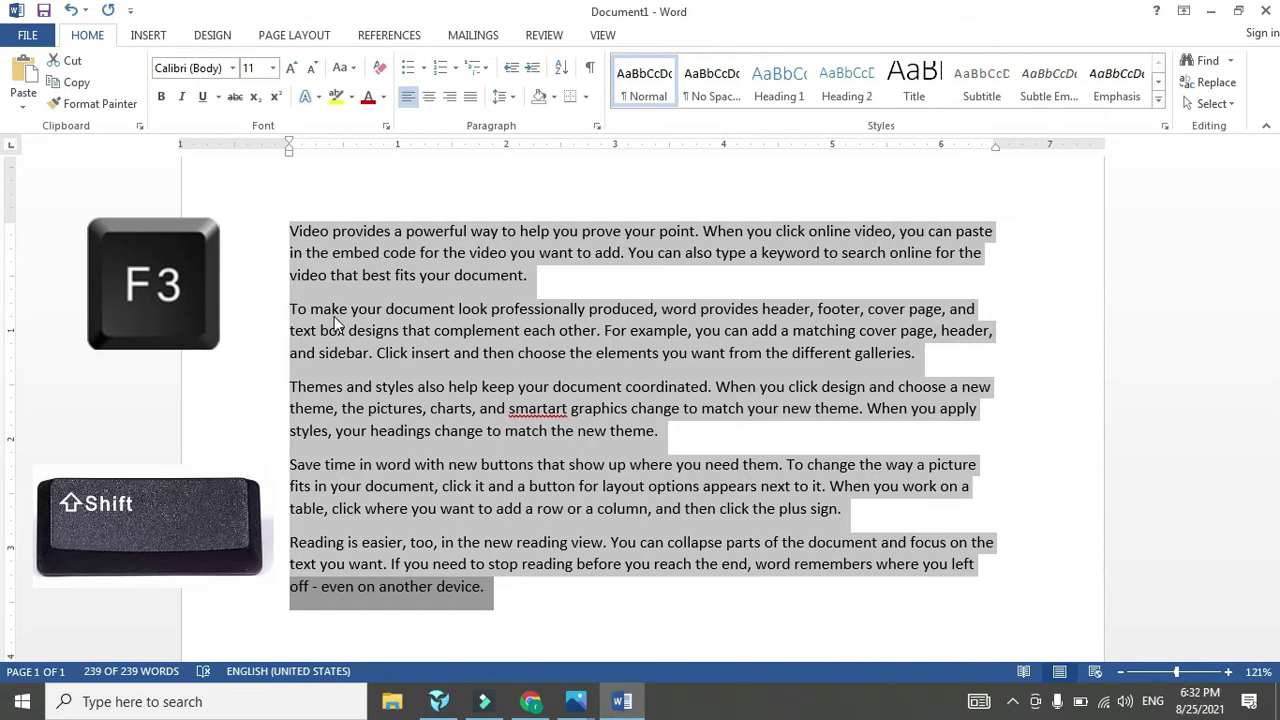
Step: Select the whole first paragraph and increase its font size by two steps
click(270, 224)
click(271, 223)
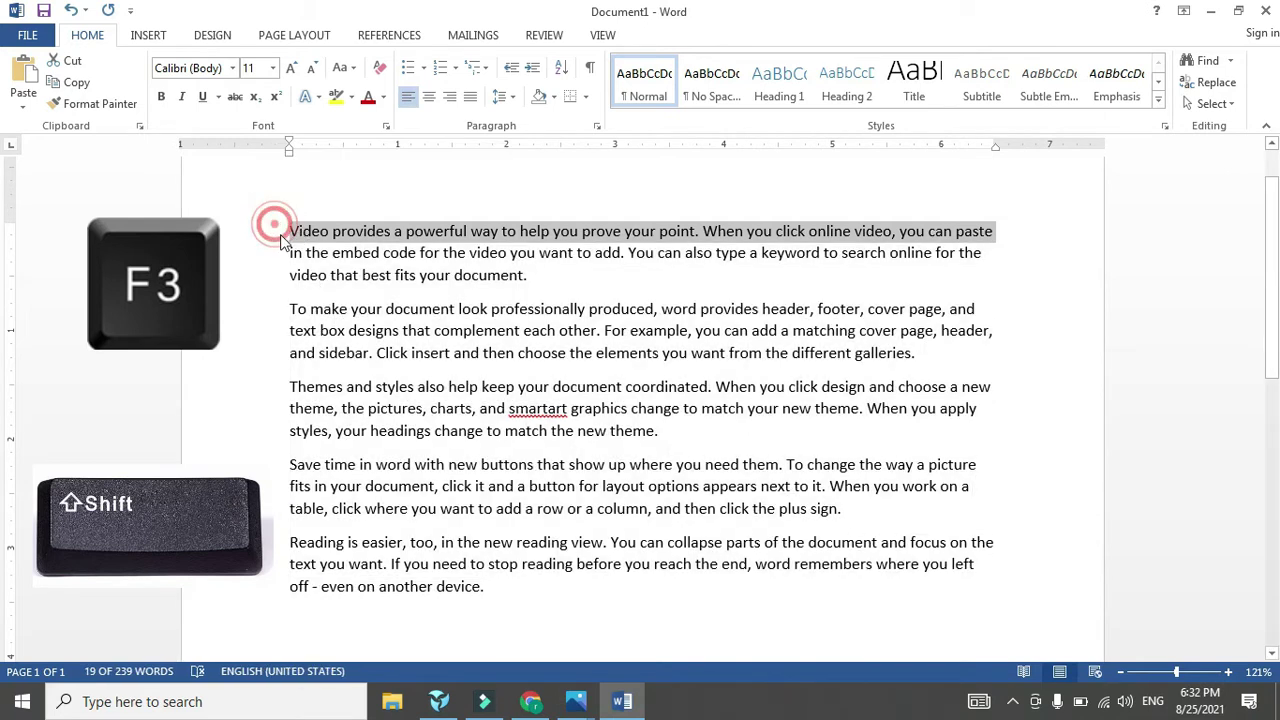
click(299, 234)
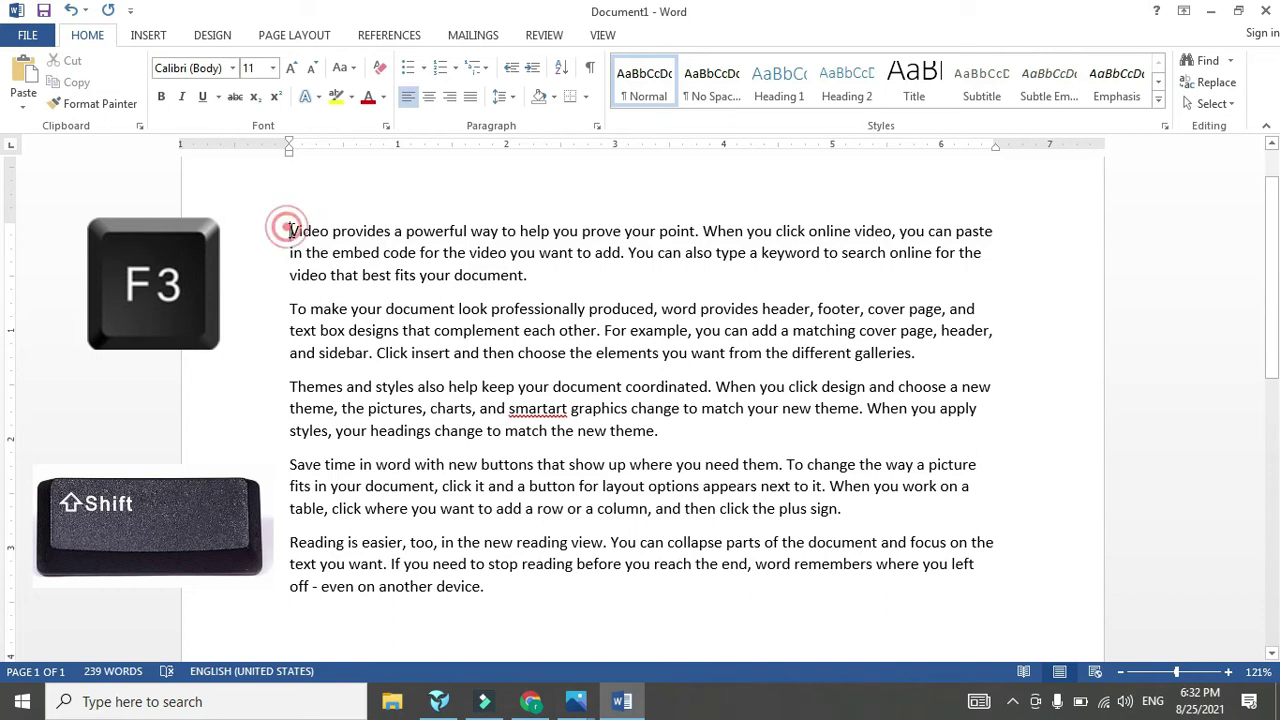
drag(287, 228, 298, 238)
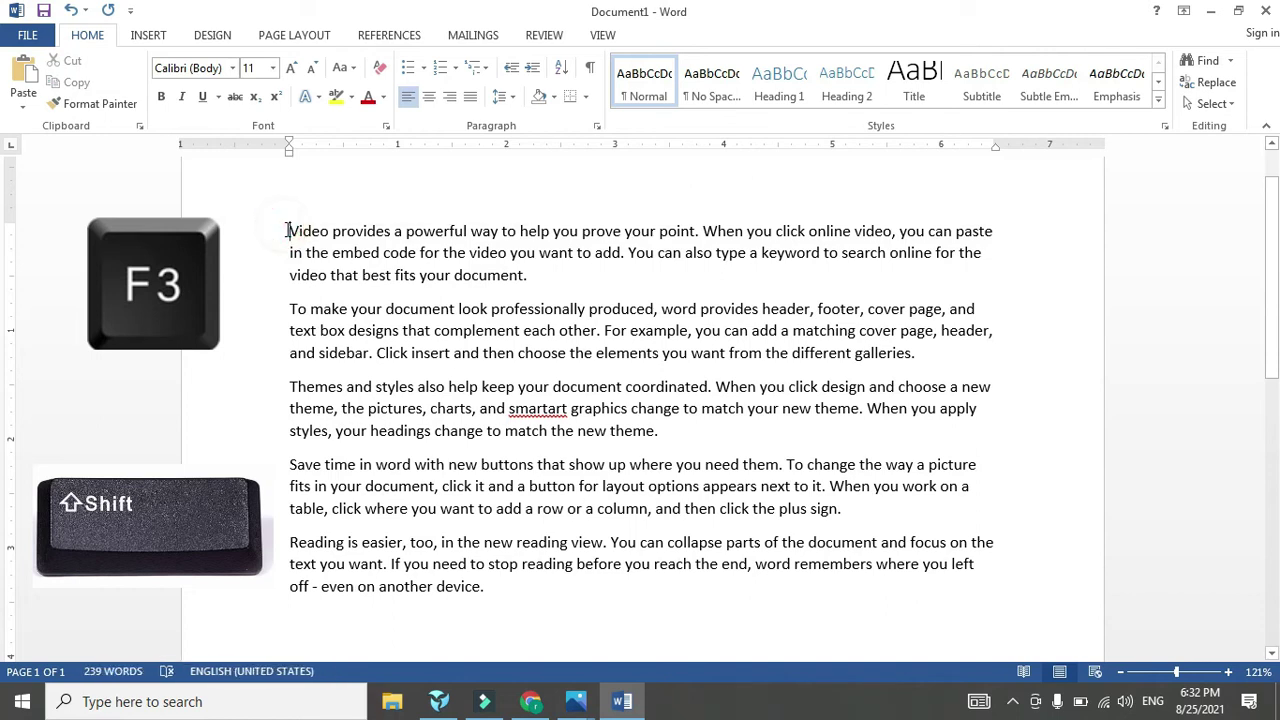
click(285, 229)
drag(293, 234, 531, 287)
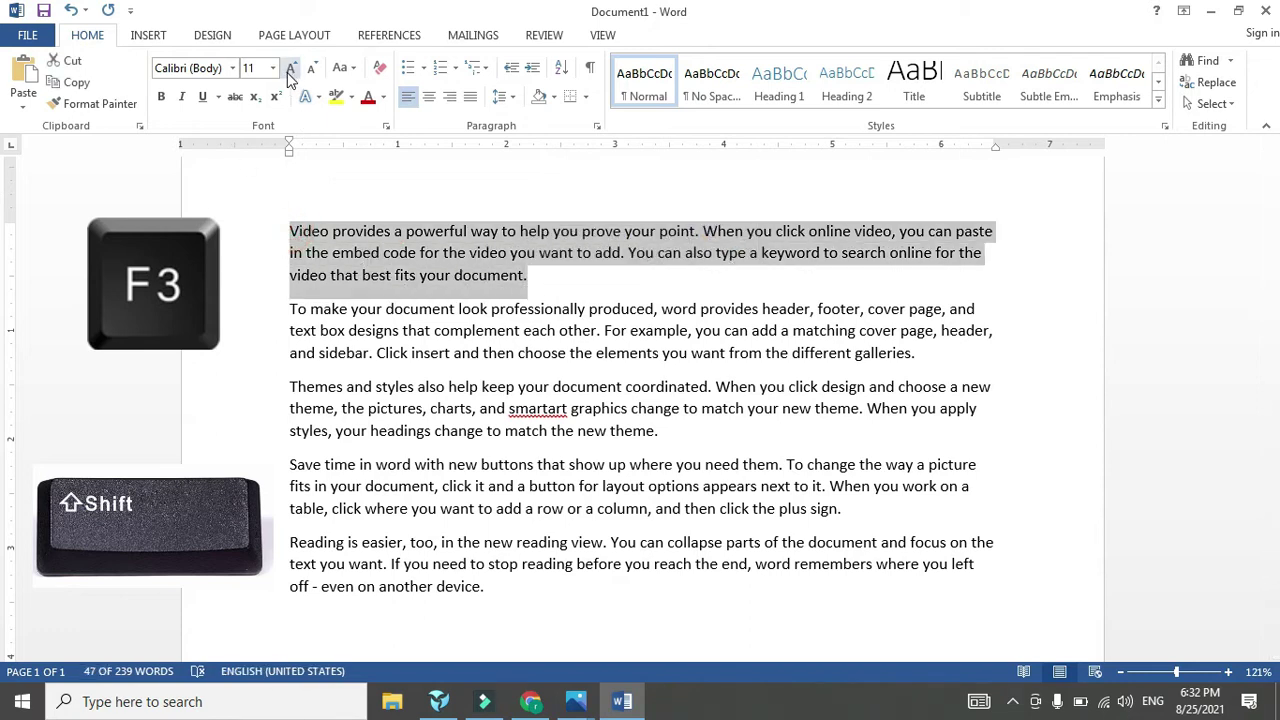
click(291, 68)
click(291, 68)
Step: Select the text from the first paragraph into the last one and cycle its letter case repeatedly
drag(305, 238, 520, 612)
click(284, 251)
click(320, 289)
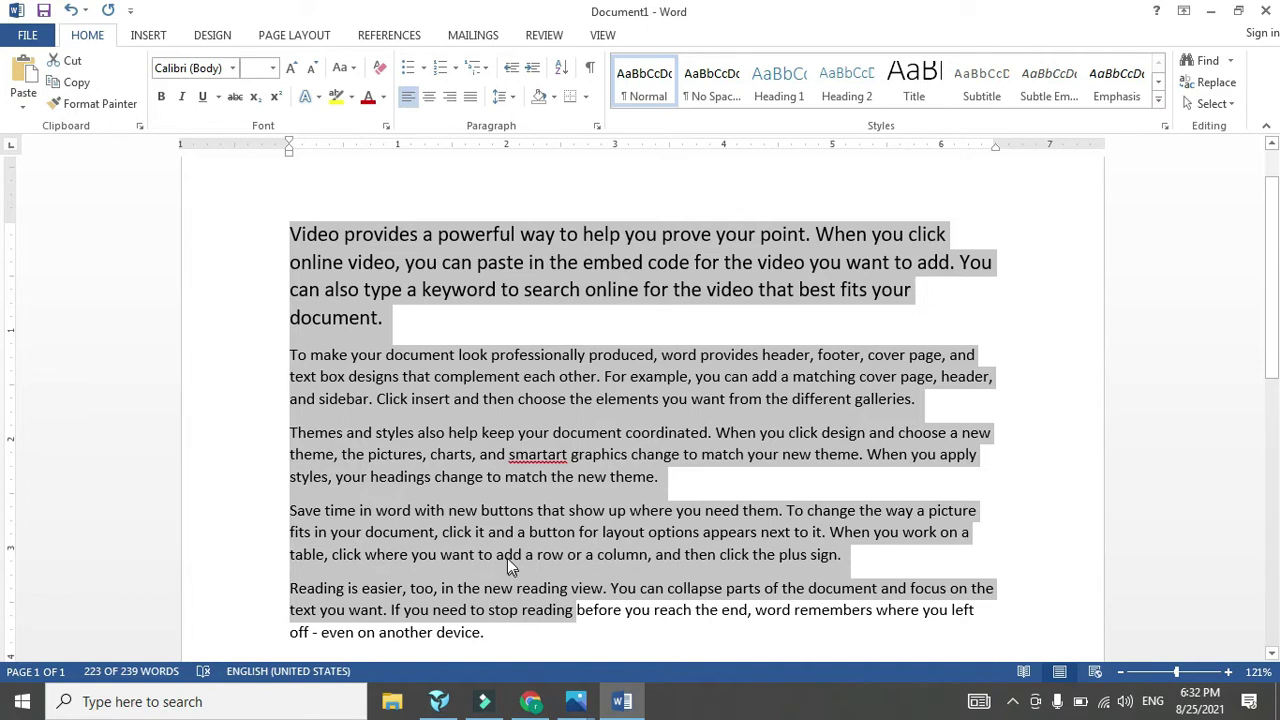
key(shift+F3)
key(shift+F3)
key(shift+F3)
key(shift+F3)
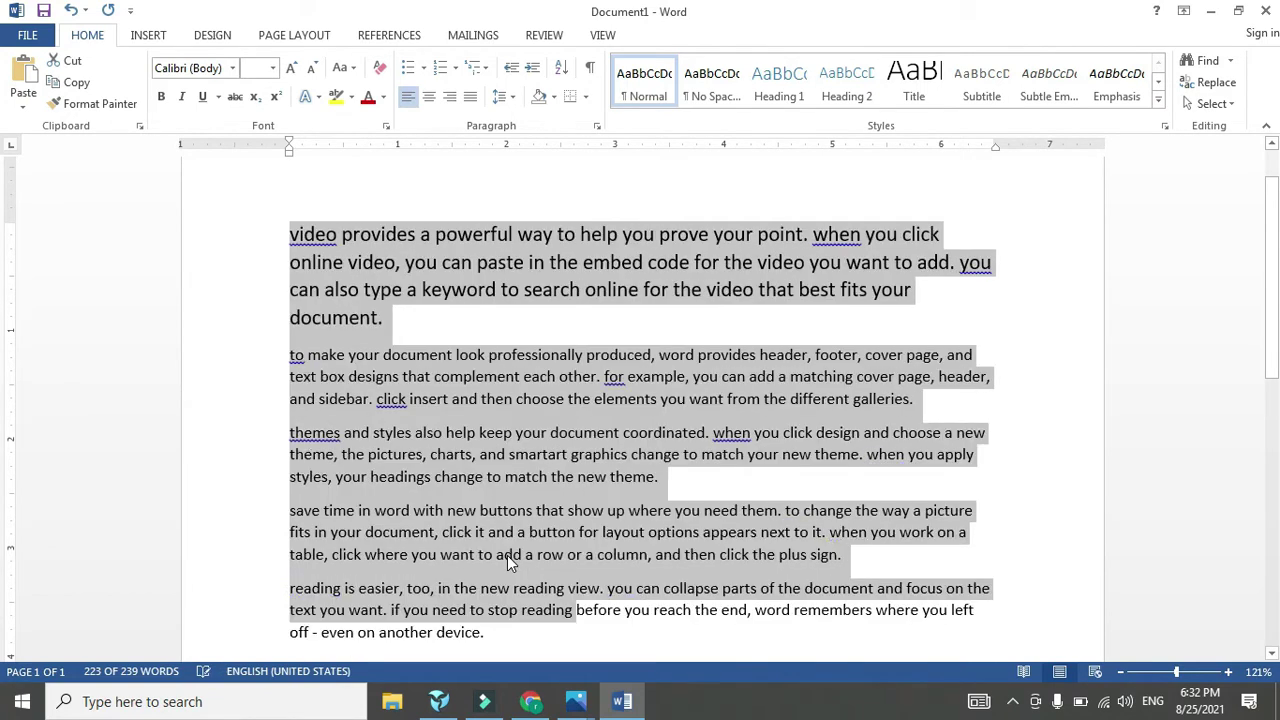
key(shift+F3)
key(shift+F3)
key(shift+F3)
key(shift+F3)
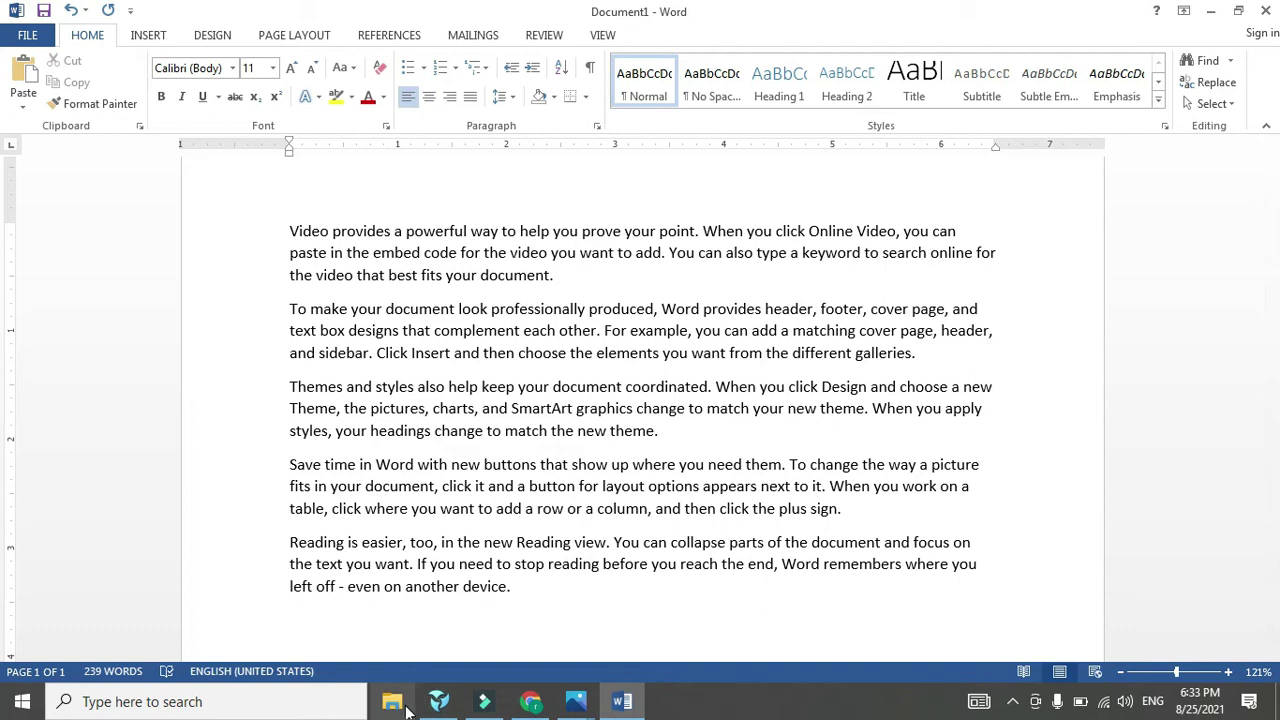
Step: Minimize Word, view the keyboard picture 14.jpg from the eddit fn folder, then close and deselect it
click(1211, 11)
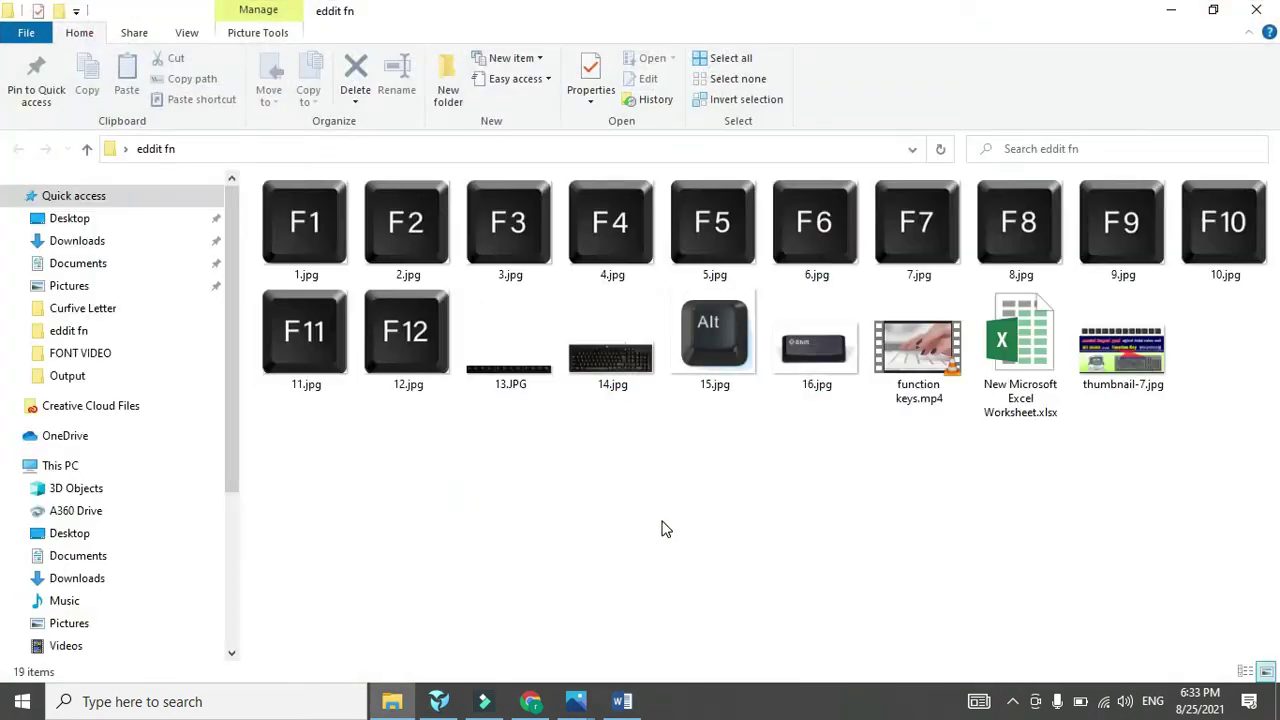
click(592, 343)
double_click(592, 342)
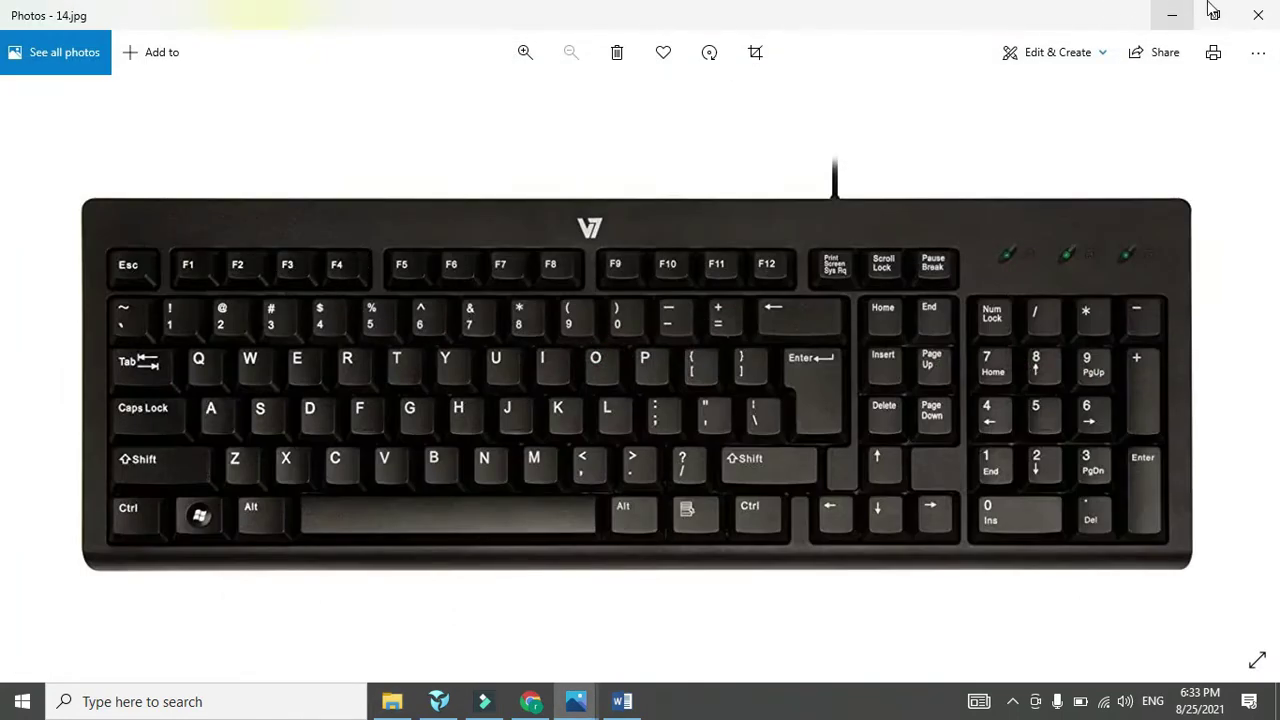
click(1257, 14)
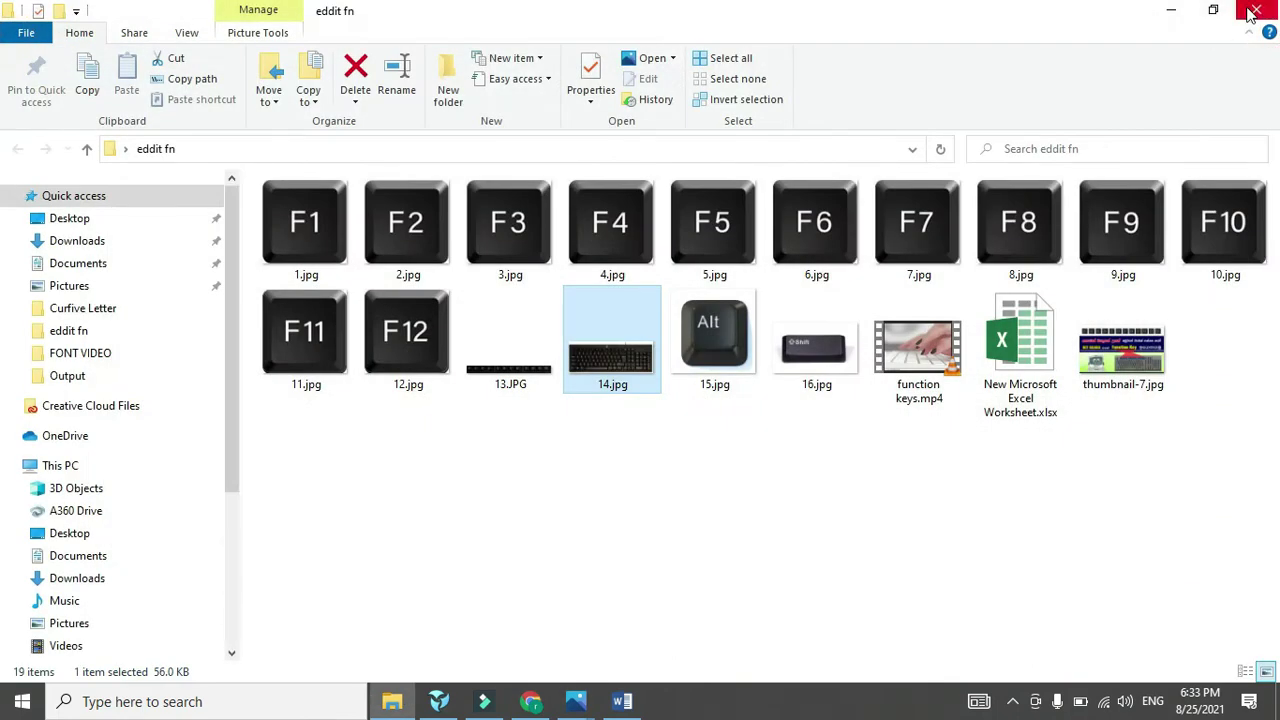
click(1008, 14)
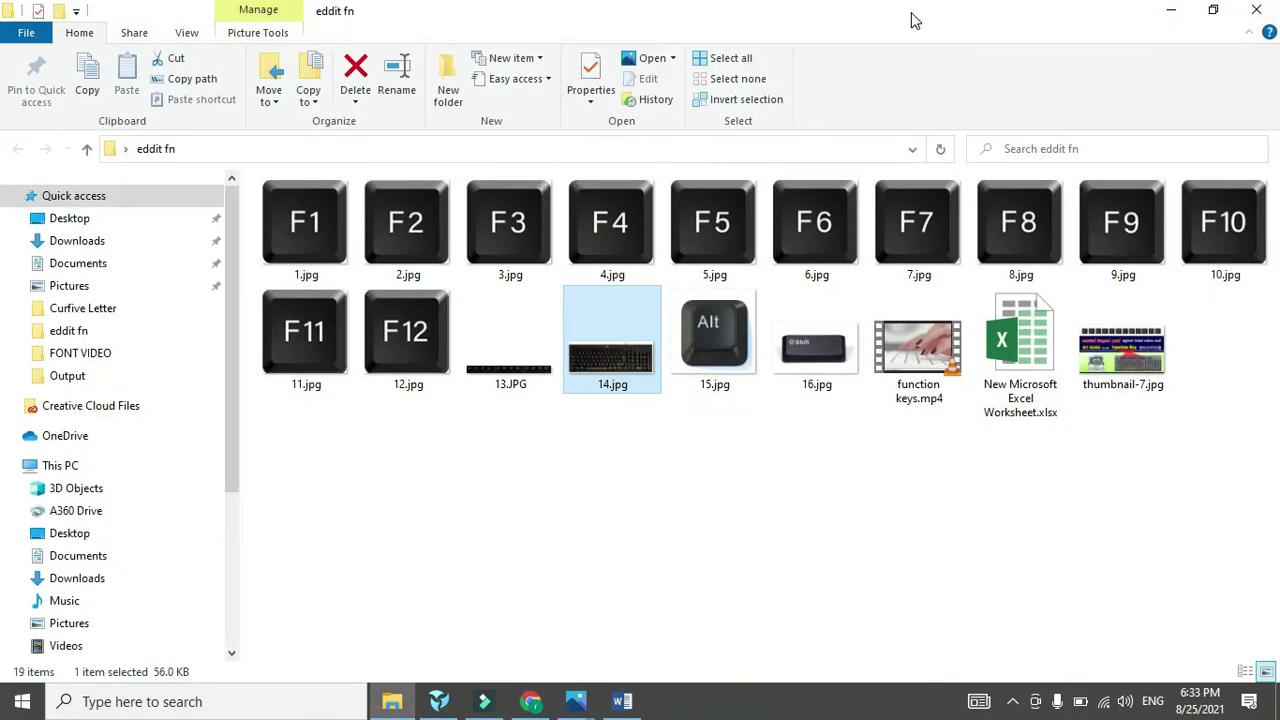
drag(931, 35, 877, 6)
click(761, 500)
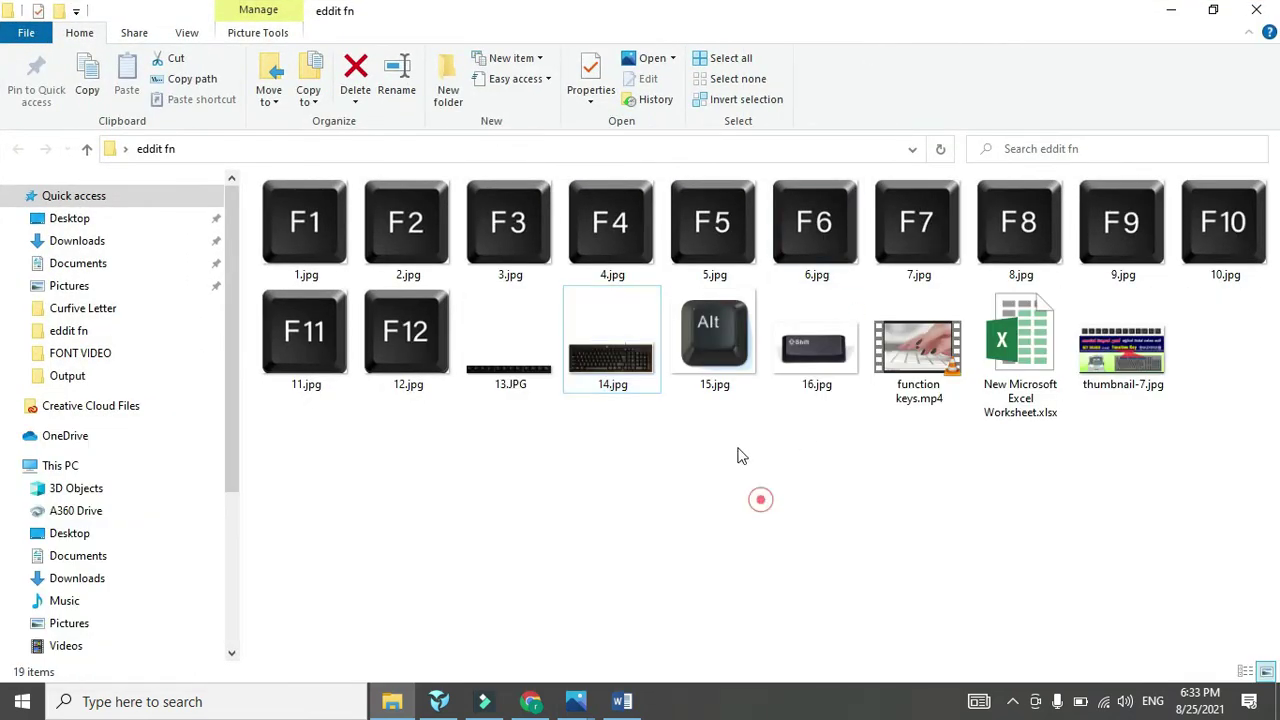
Step: View the Alt key picture 15.jpg enlarged, and close it
click(722, 328)
double_click(722, 328)
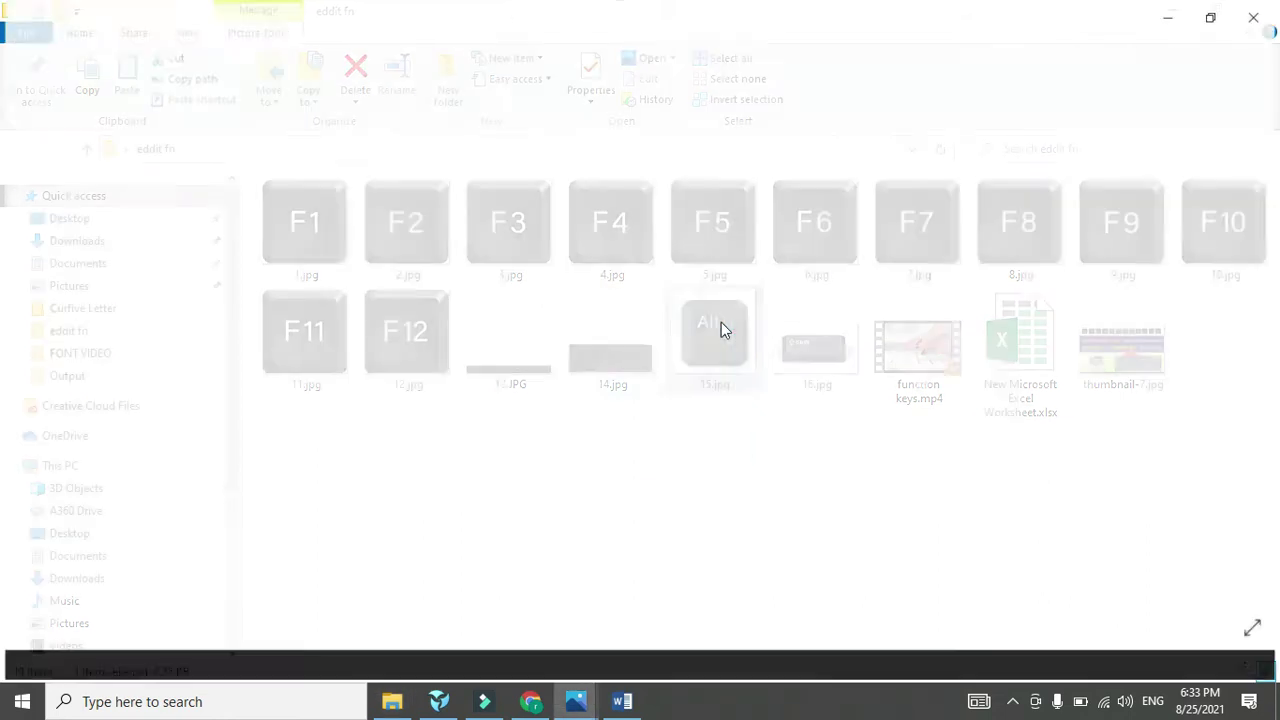
scroll(719, 322, up, 1)
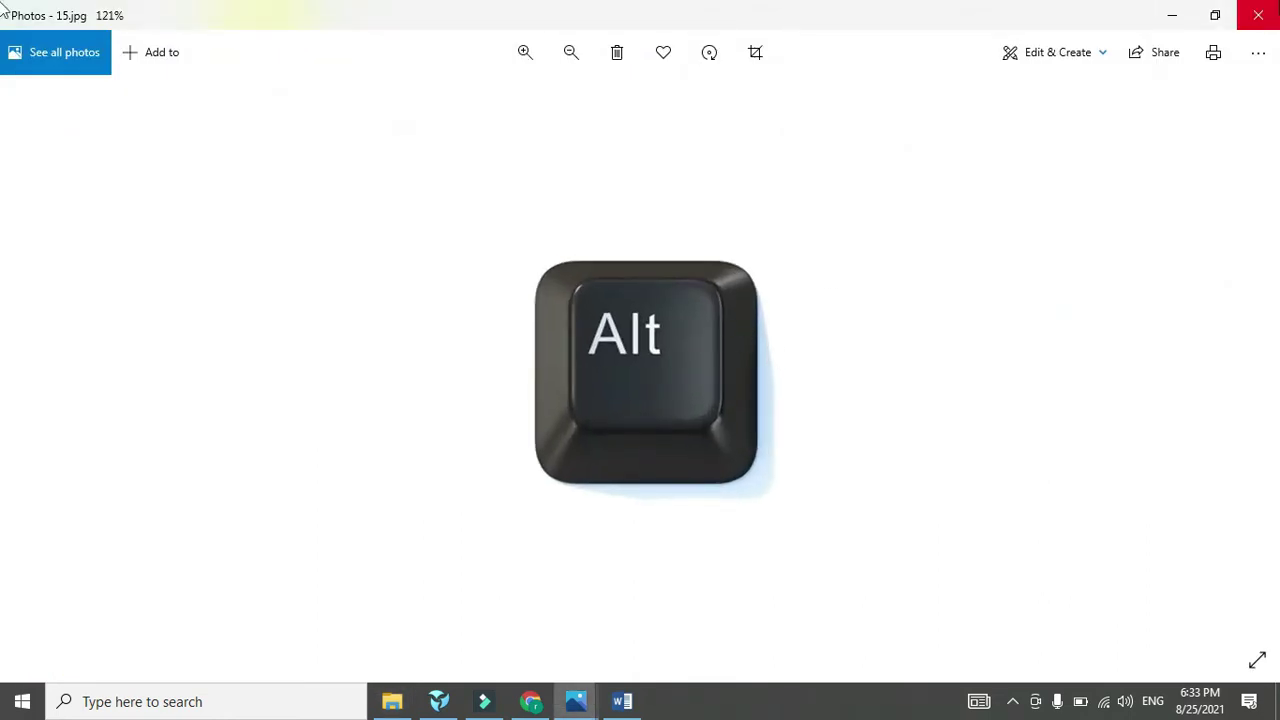
click(1258, 14)
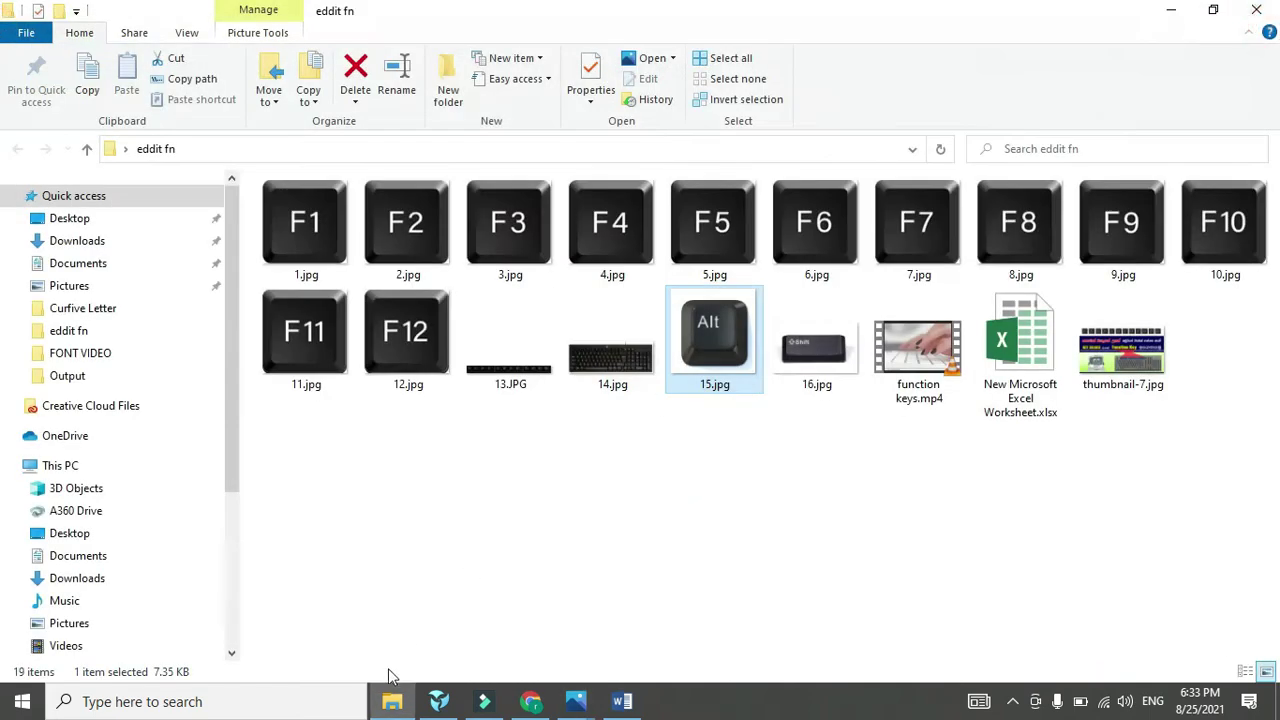
Step: View the keyboard picture 14.jpg, show its window menu with the Close shortcut, and close the picture
click(612, 372)
double_click(612, 372)
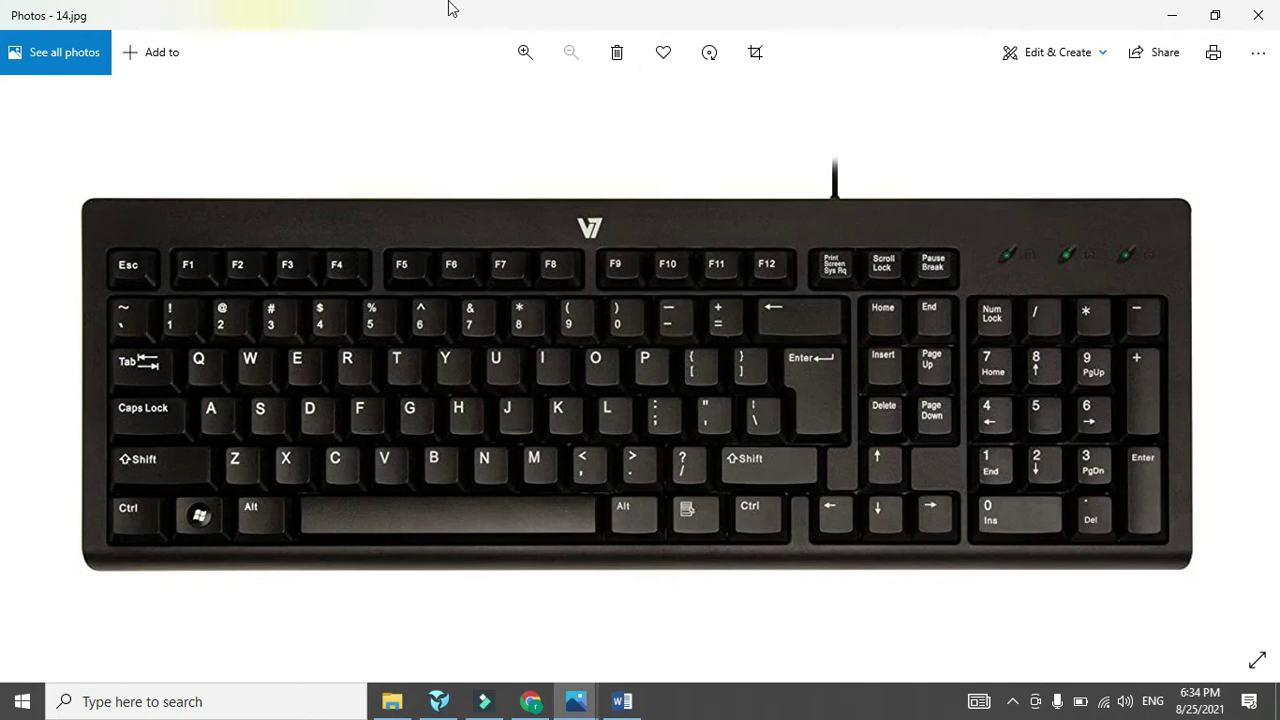
right_click(912, 19)
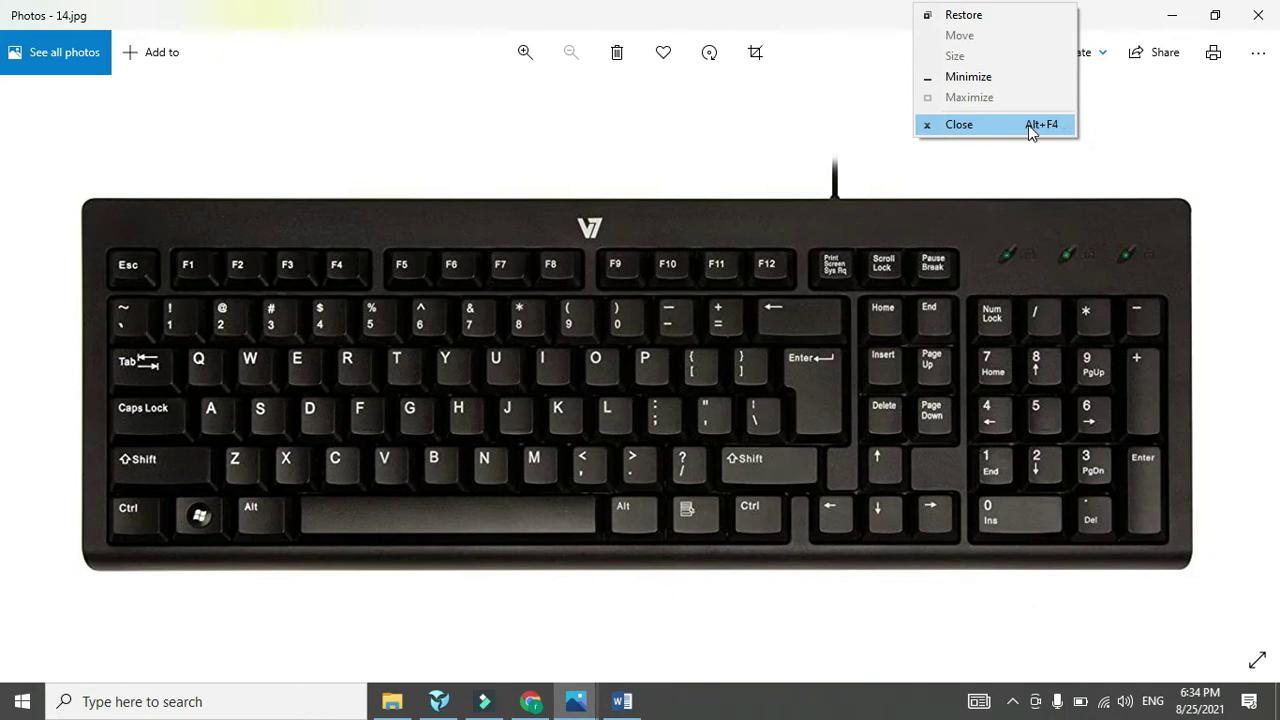
click(752, 20)
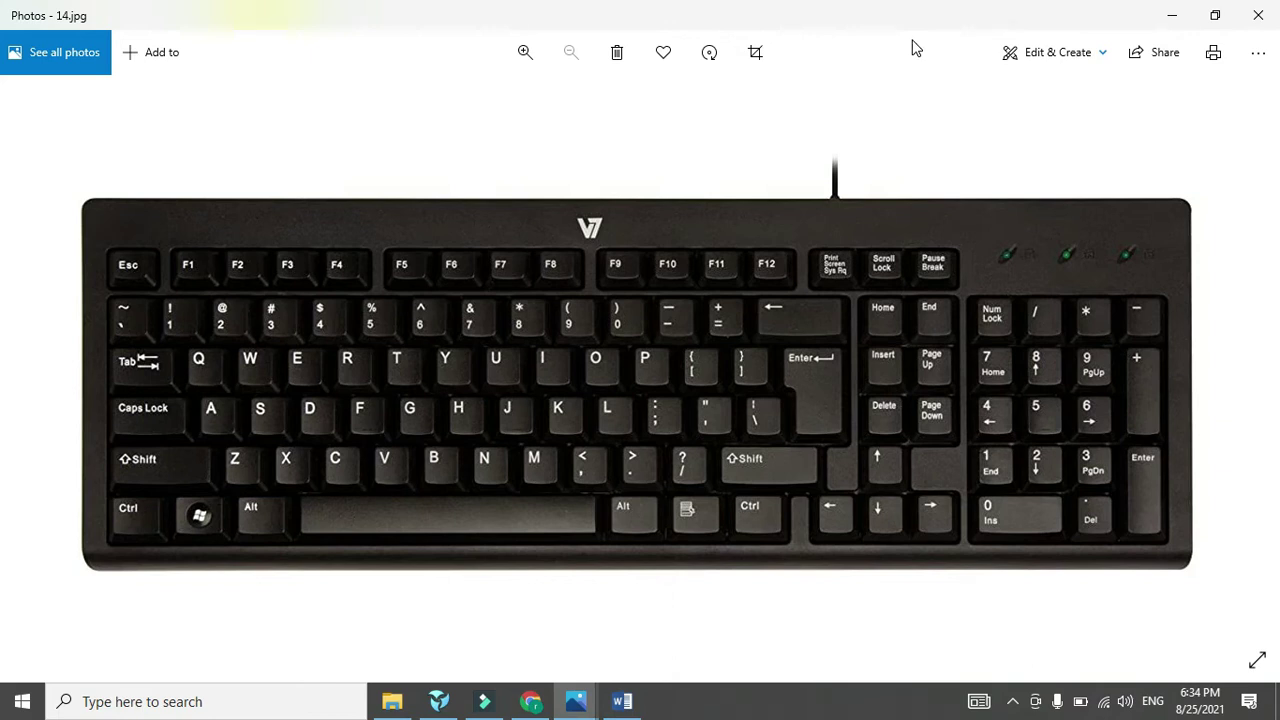
key(alt+F4)
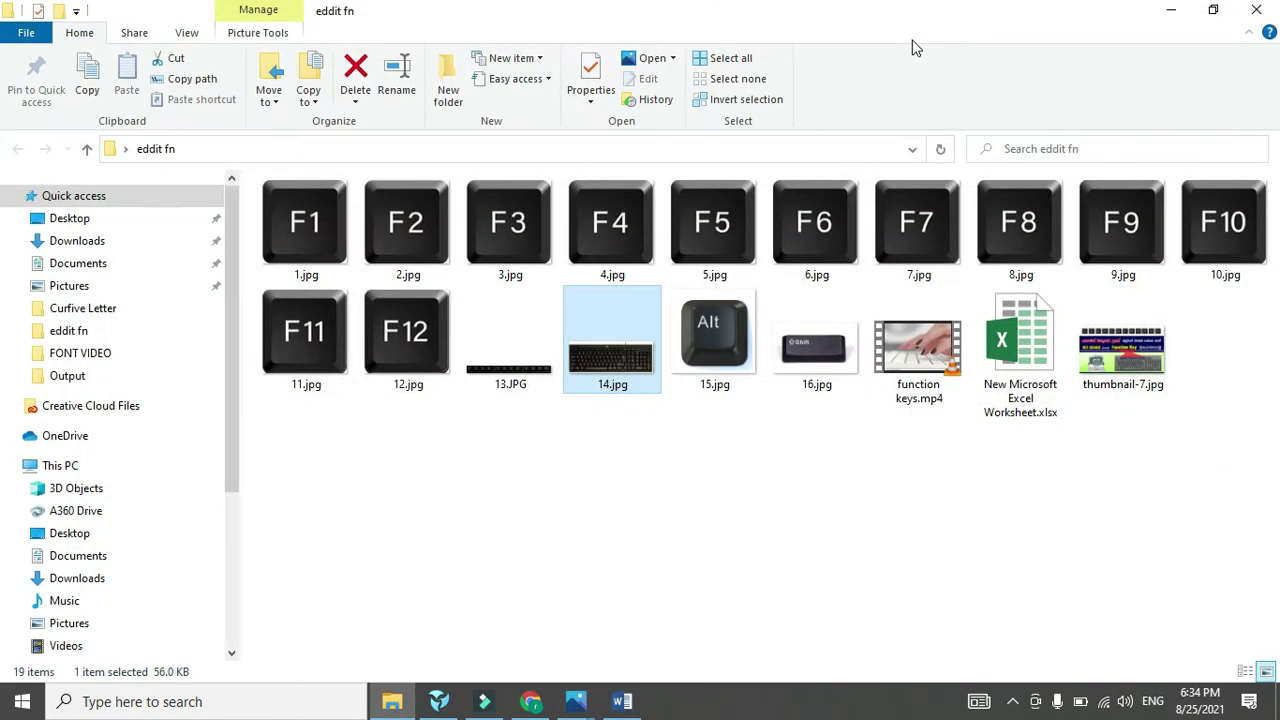
Step: Close the eddit fn folder, bring up the Shut Down Windows dialog from the desktop, and cancel it
key(alt+F4)
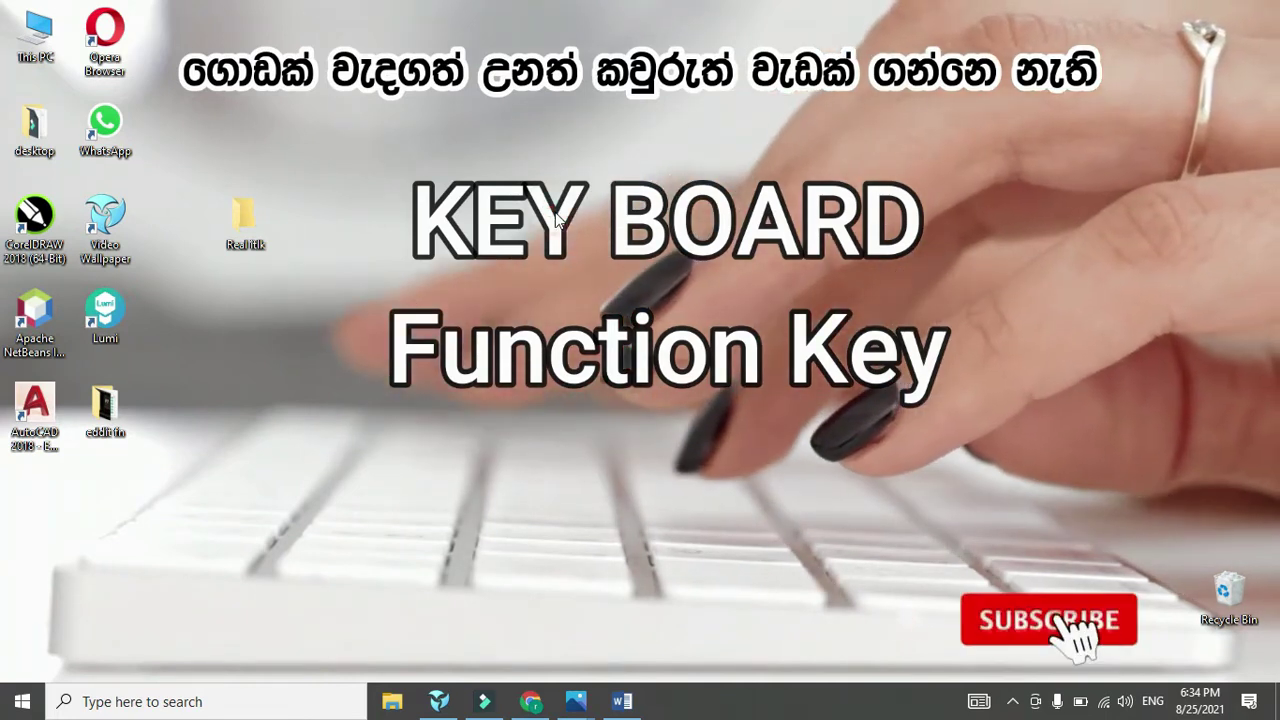
key(alt+F4)
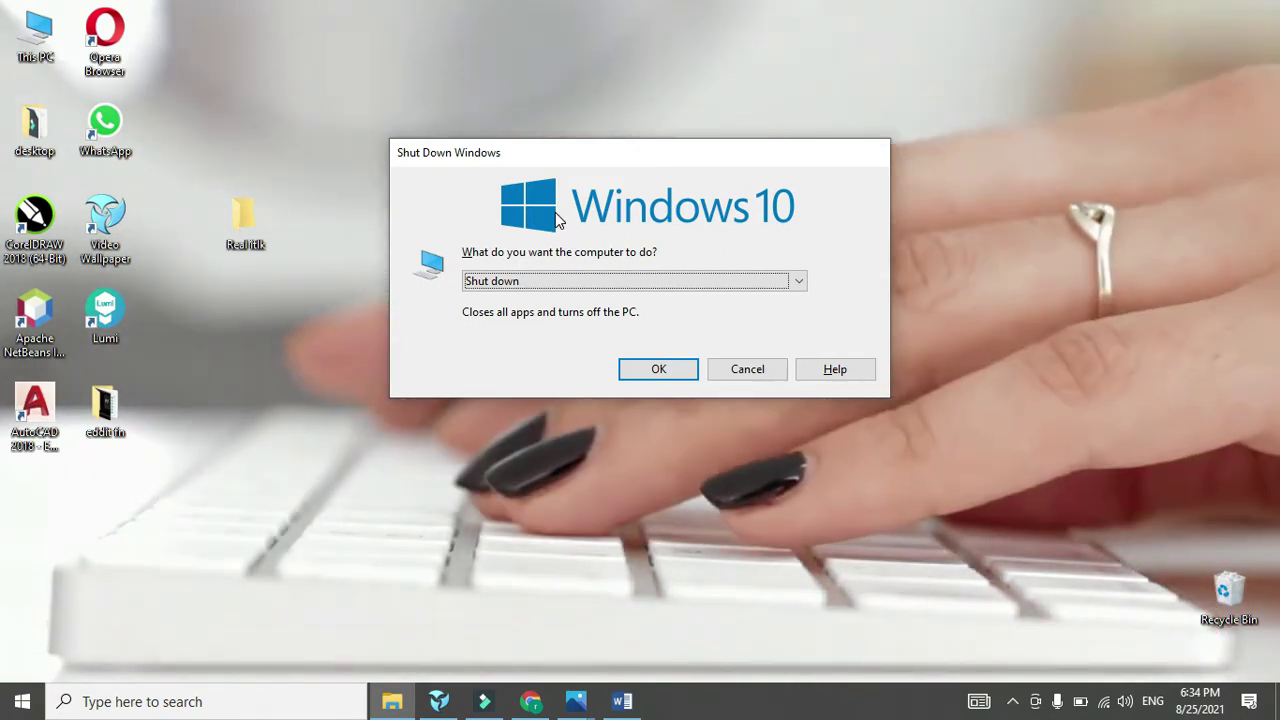
click(752, 369)
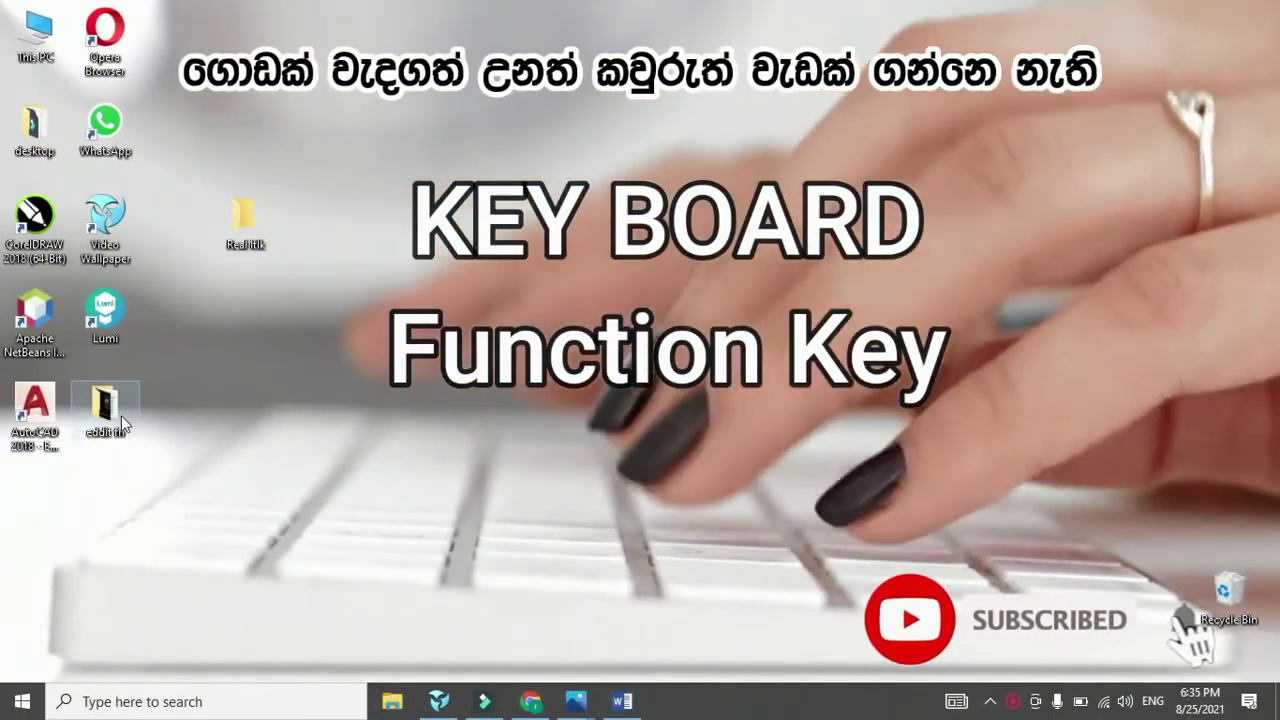
Step: Reopen the eddit fn folder from the desktop, view the keyboard picture 14.jpg, and close both windows
double_click(106, 406)
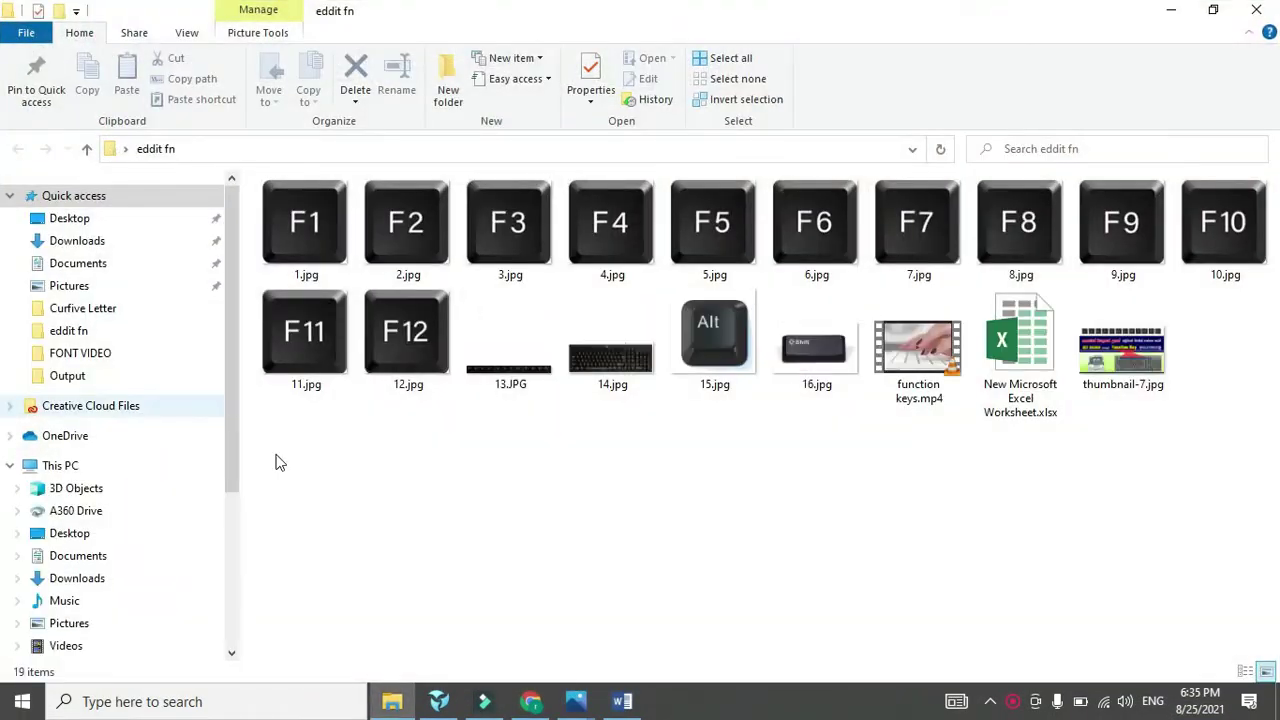
click(505, 474)
click(595, 368)
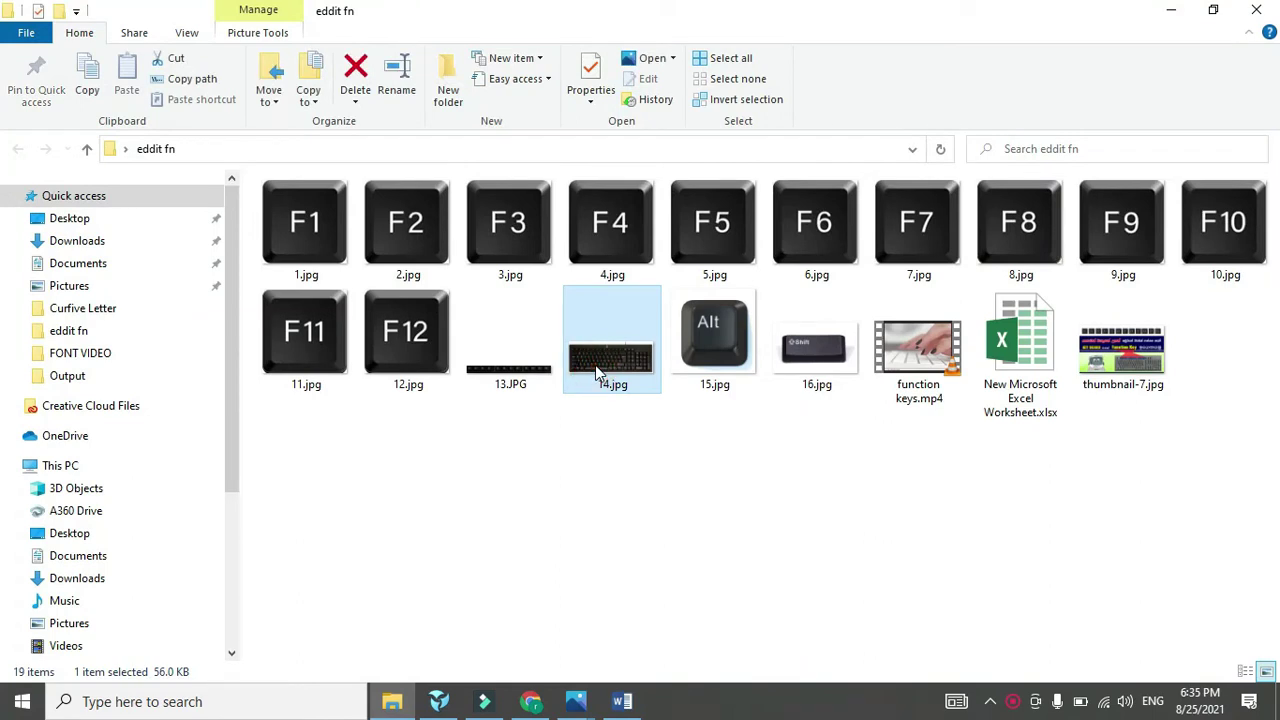
double_click(595, 367)
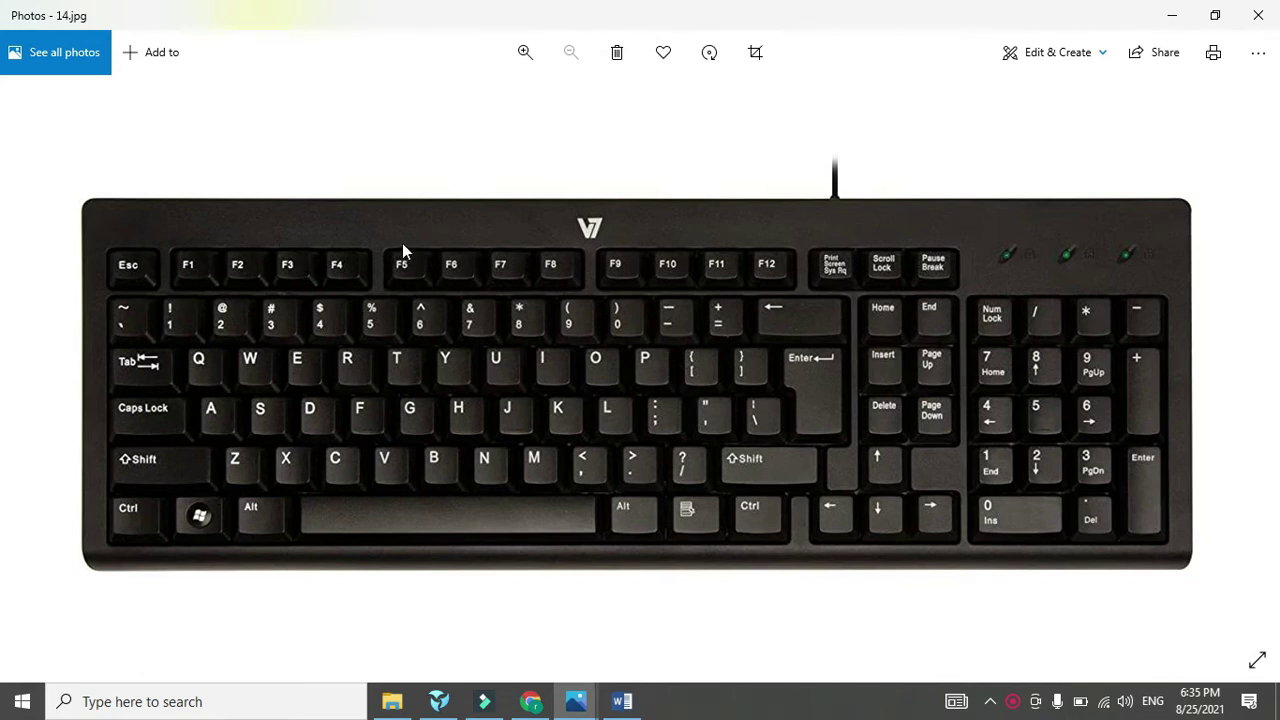
click(1250, 20)
click(1258, 8)
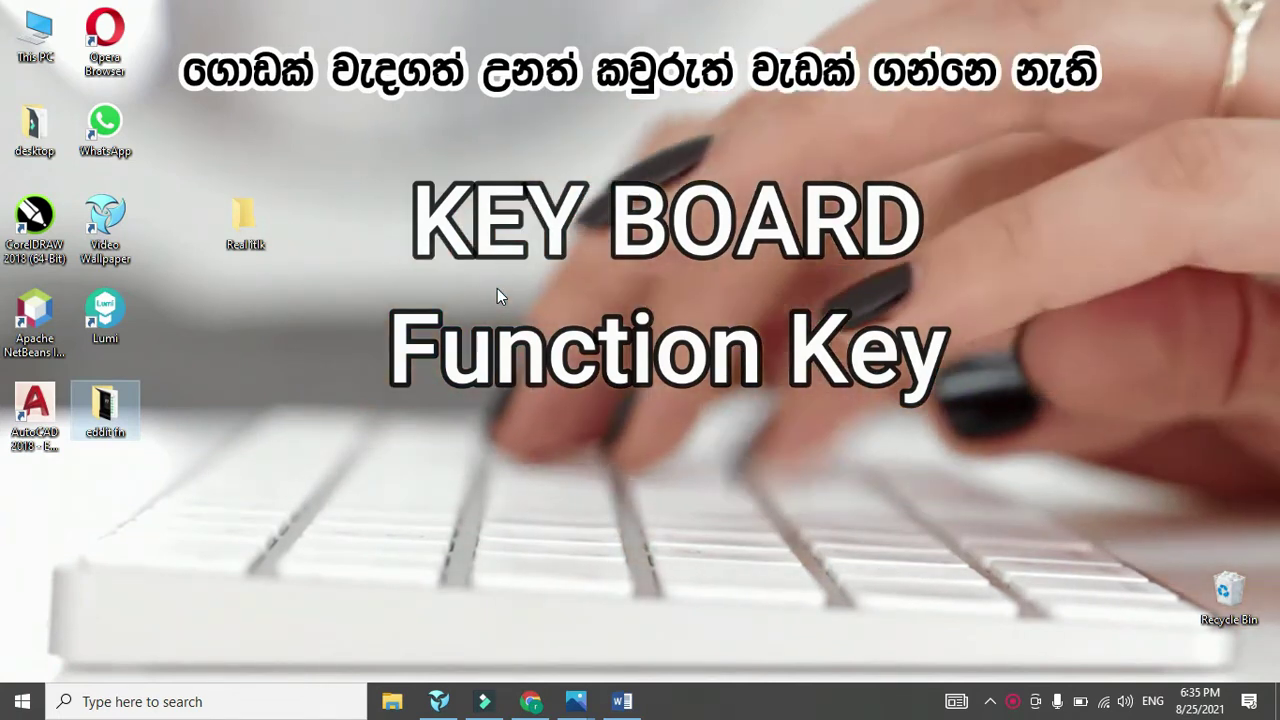
Step: Refresh the desktop four times through its context options
right_click(307, 350)
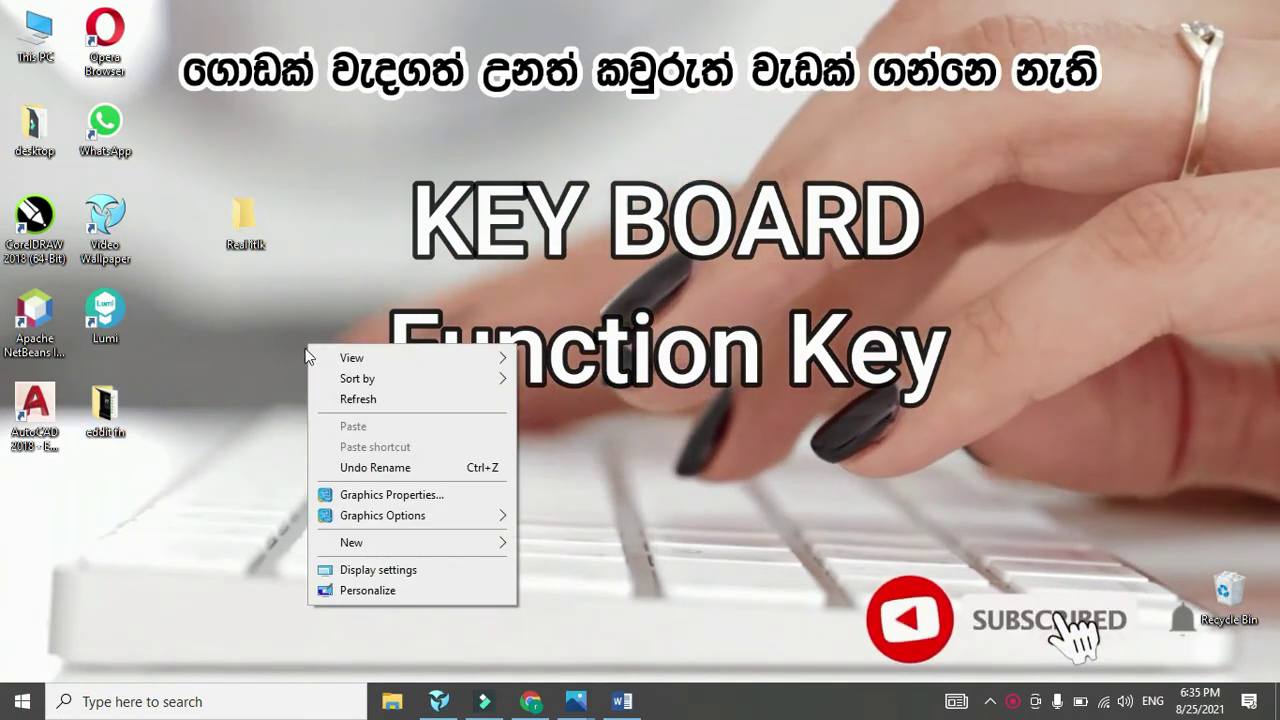
click(301, 359)
right_click(300, 357)
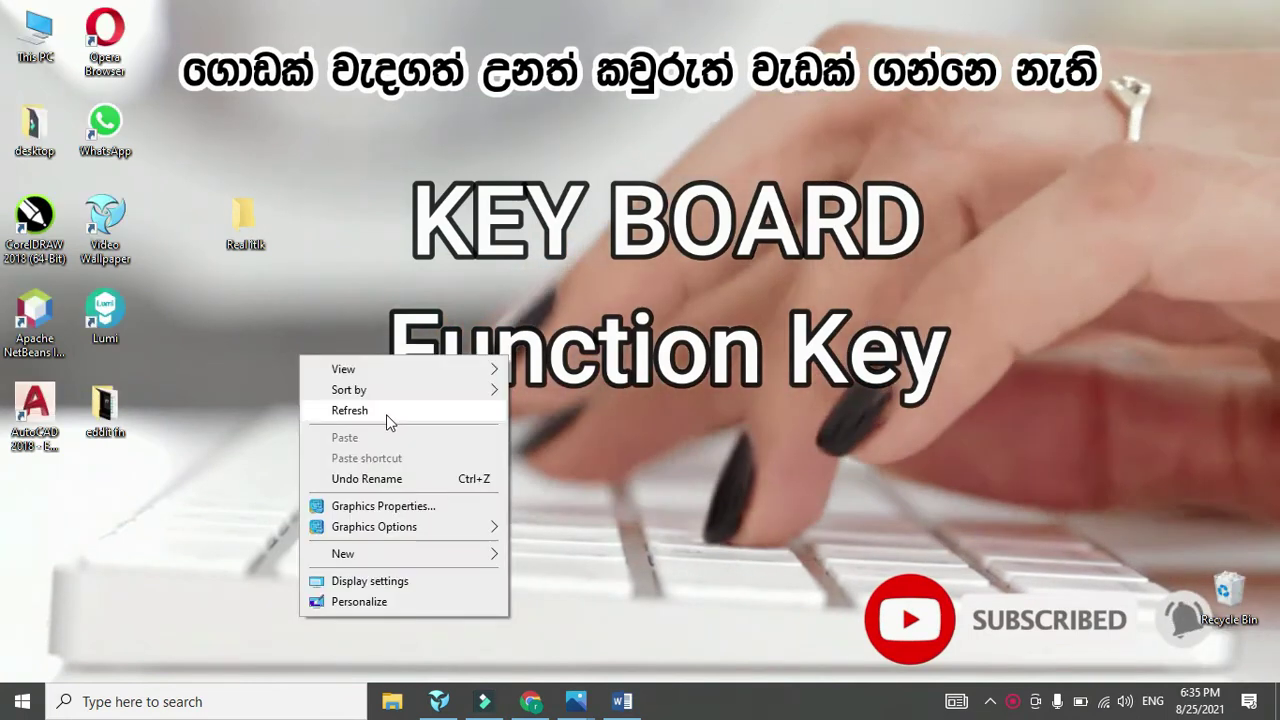
click(383, 414)
right_click(306, 364)
click(348, 424)
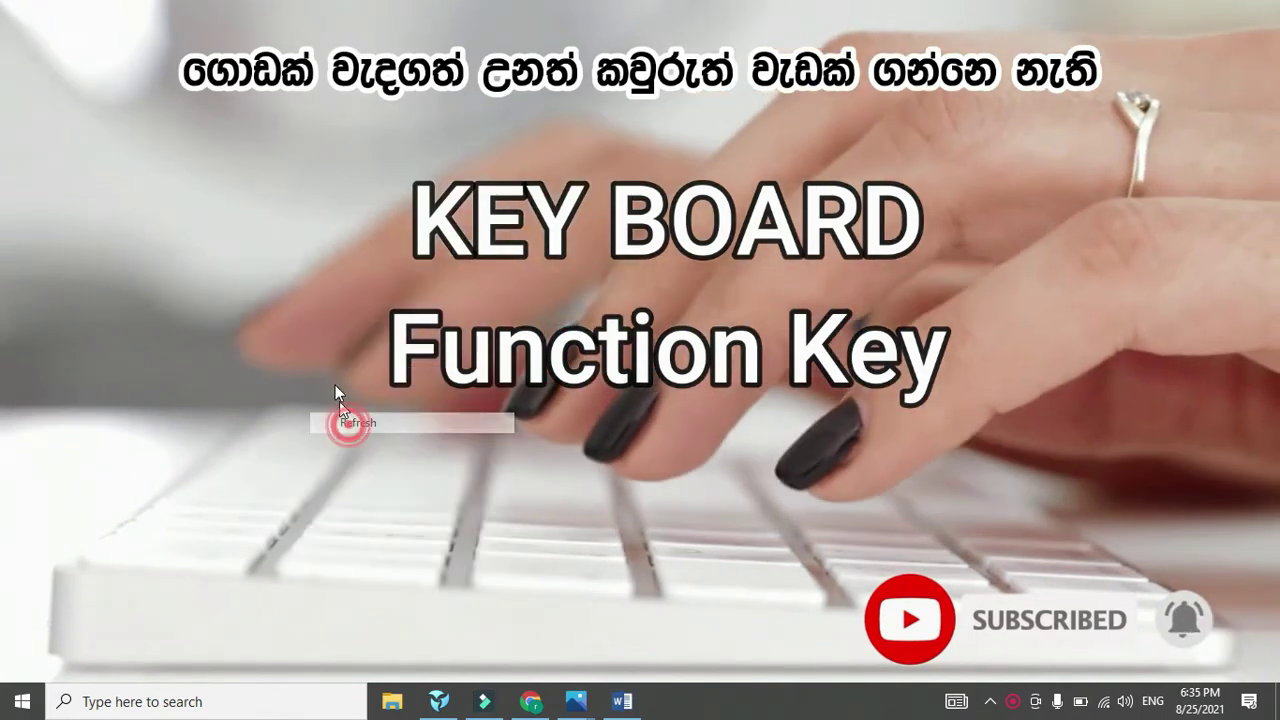
right_click(320, 345)
click(359, 402)
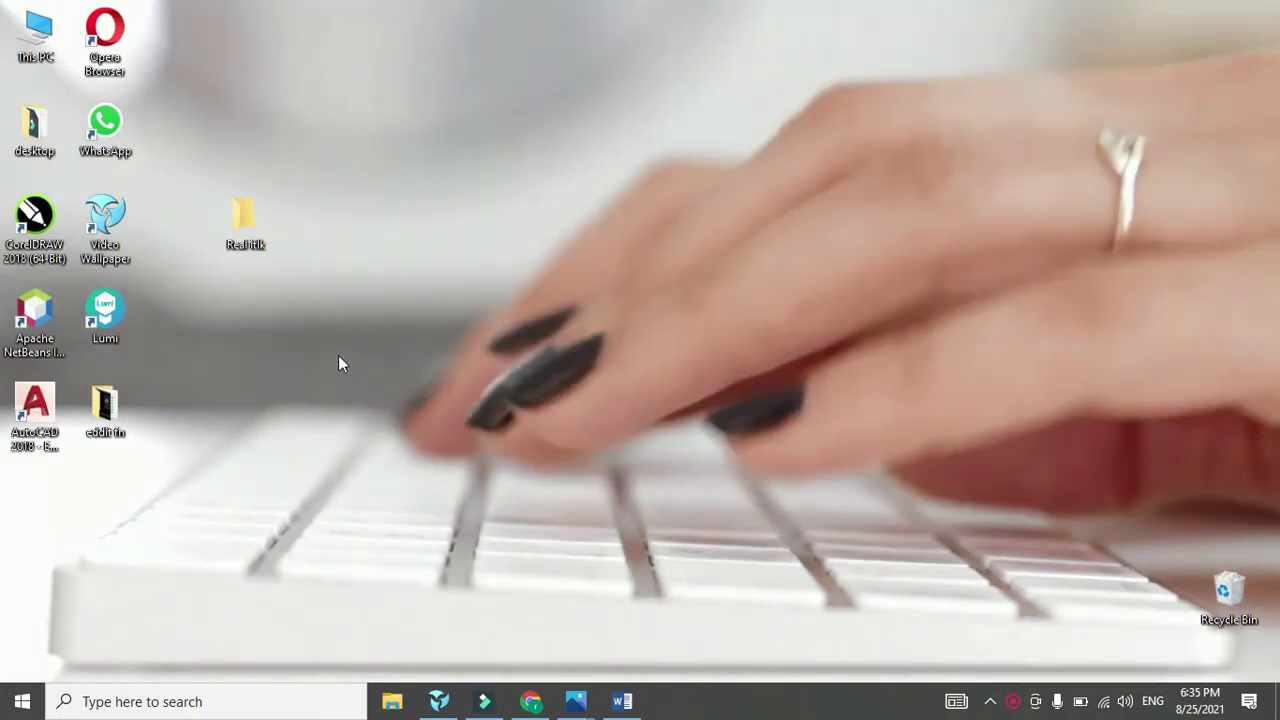
right_click(334, 347)
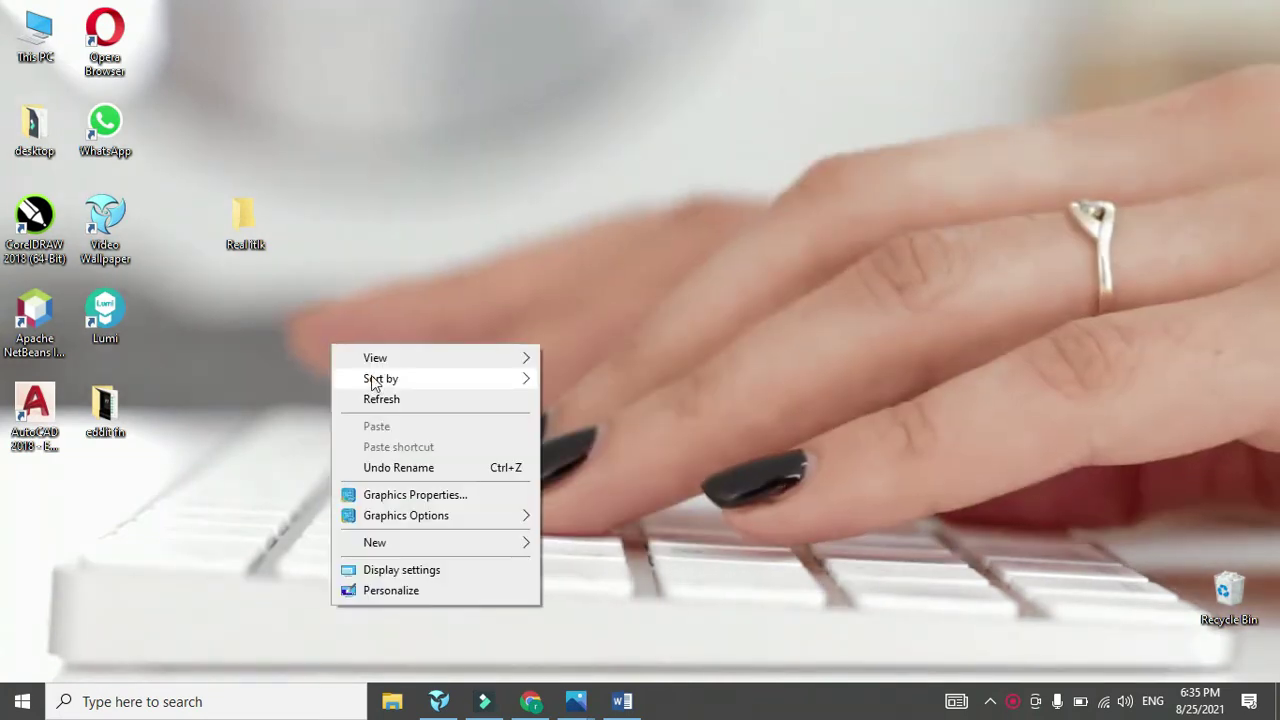
click(379, 400)
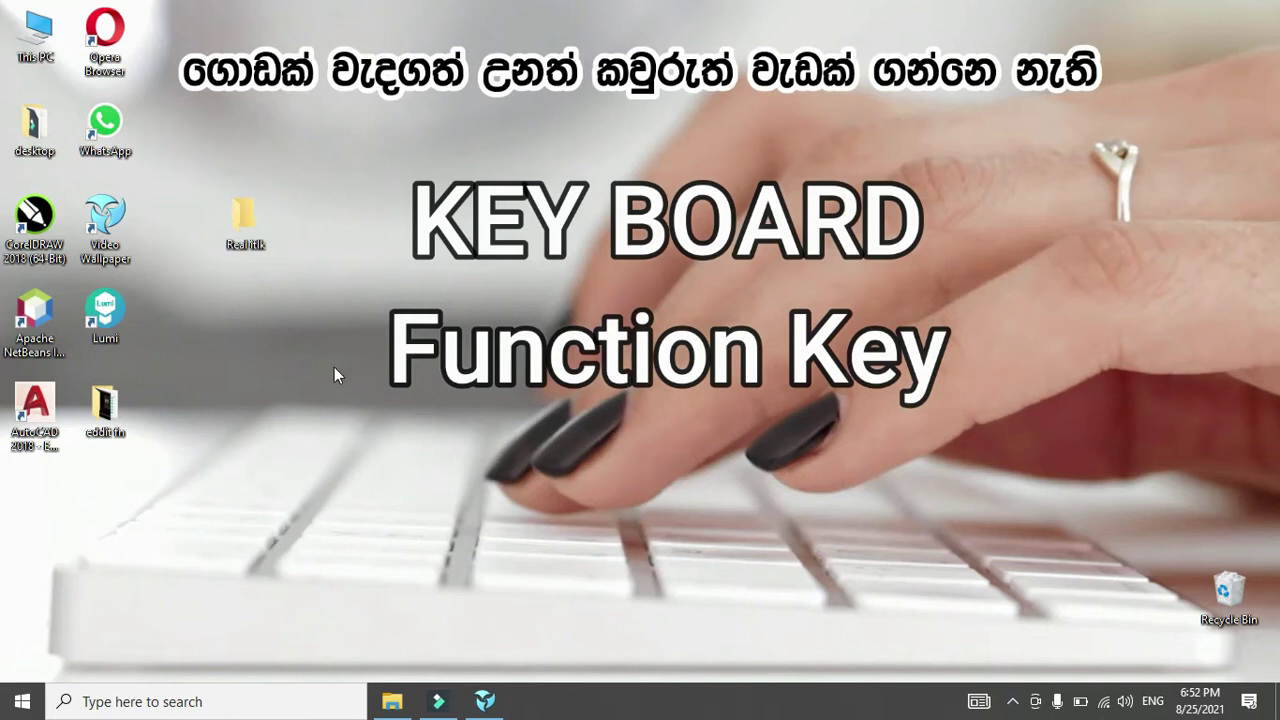
Step: Open the eddit fn folder maximized, view the keyboard picture 14.jpg enlarged, and close the picture
double_click(115, 418)
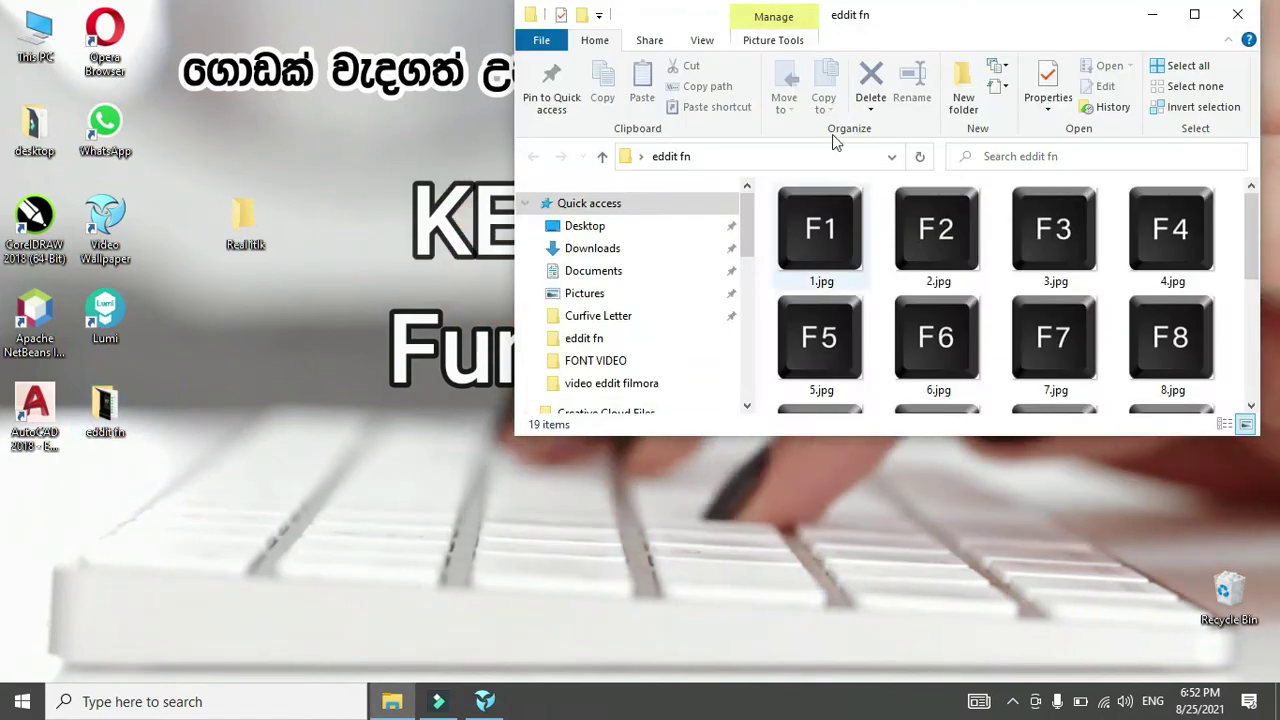
double_click(925, 37)
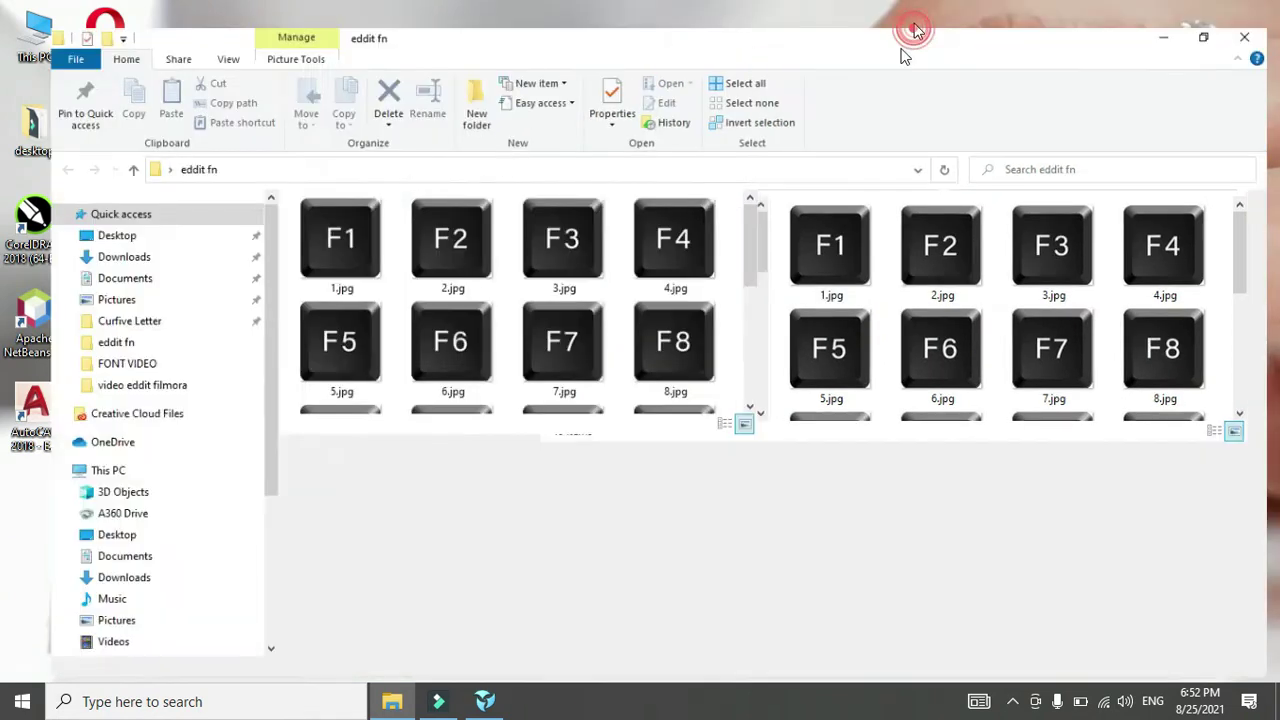
click(610, 360)
double_click(607, 360)
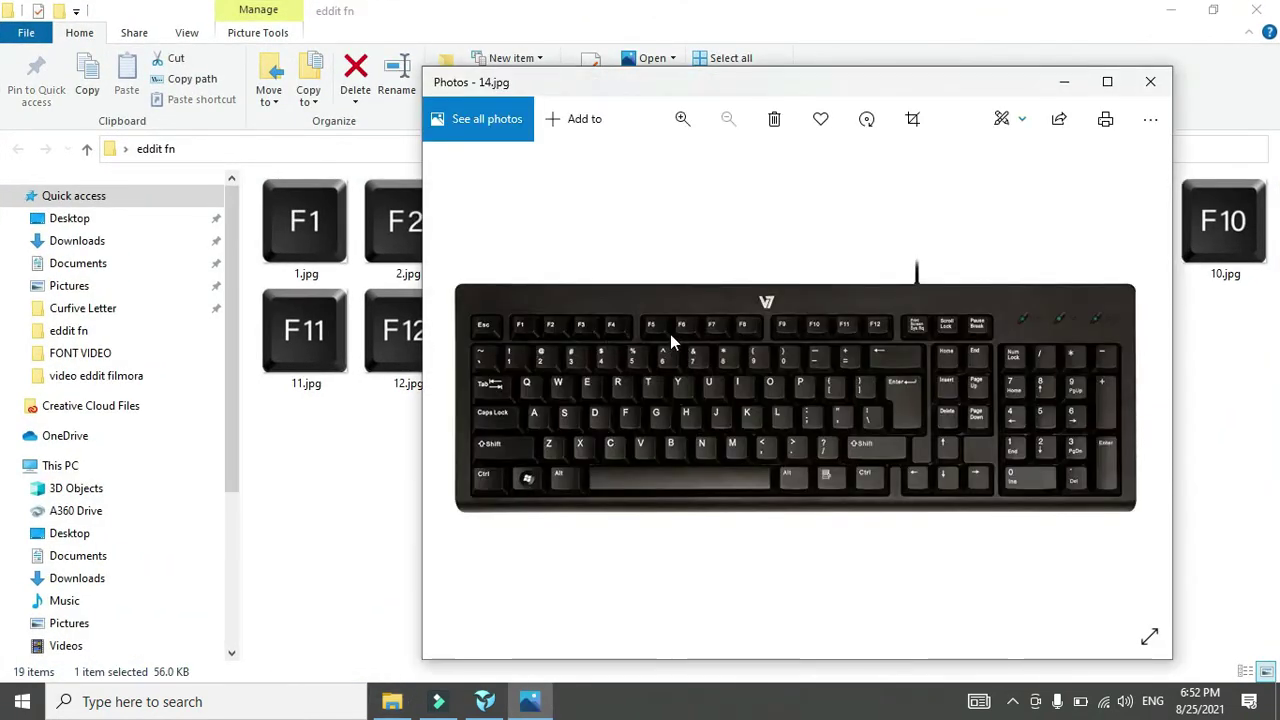
double_click(760, 86)
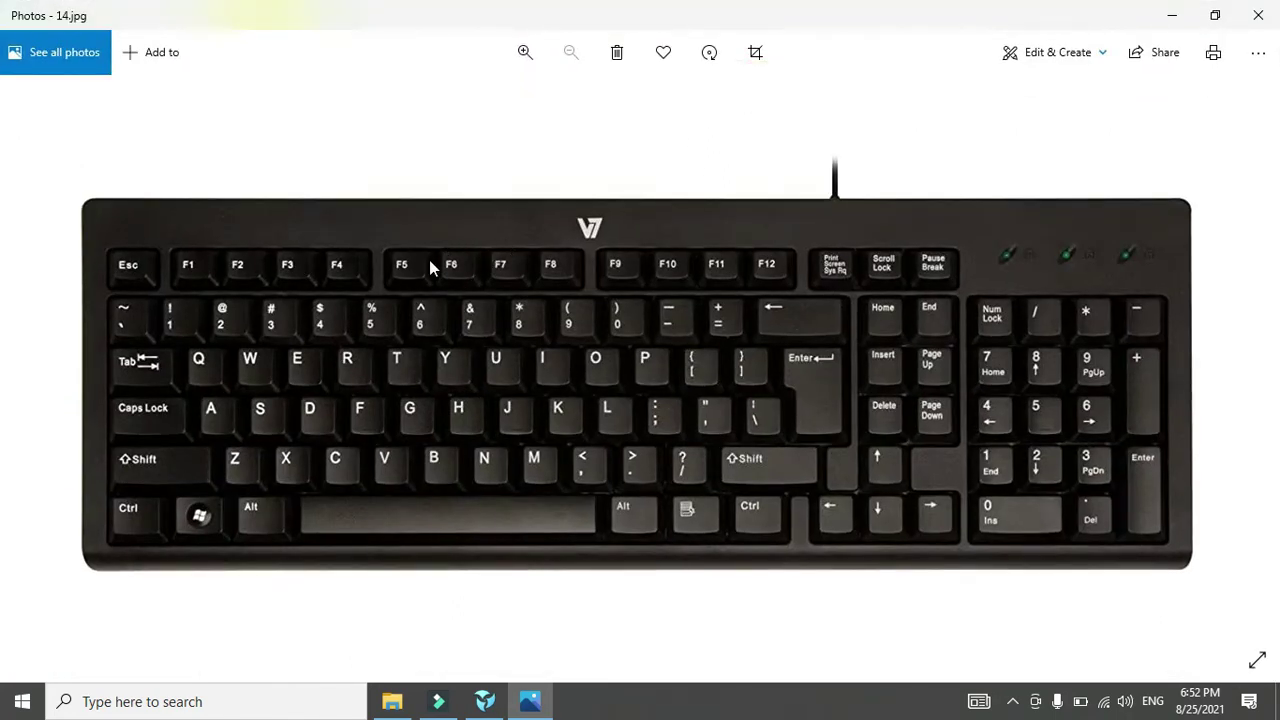
click(1256, 14)
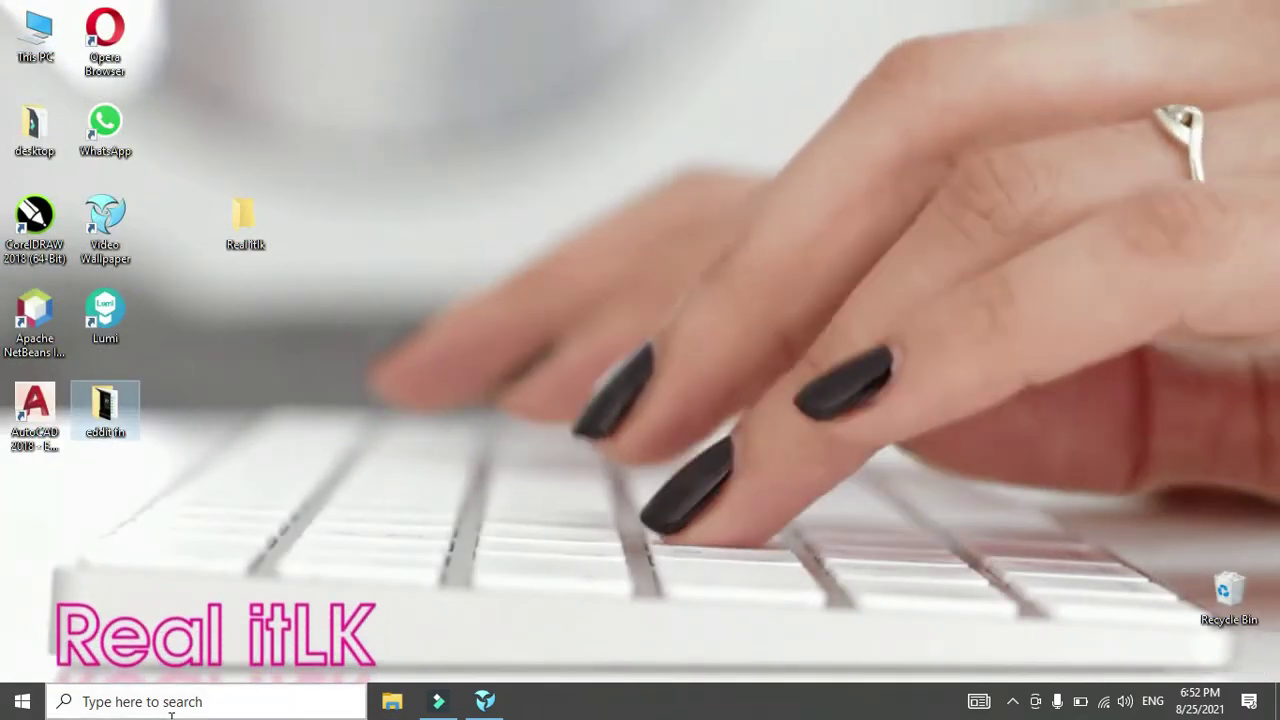
Step: Search Windows for "cro" and open Google Chrome
click(171, 708)
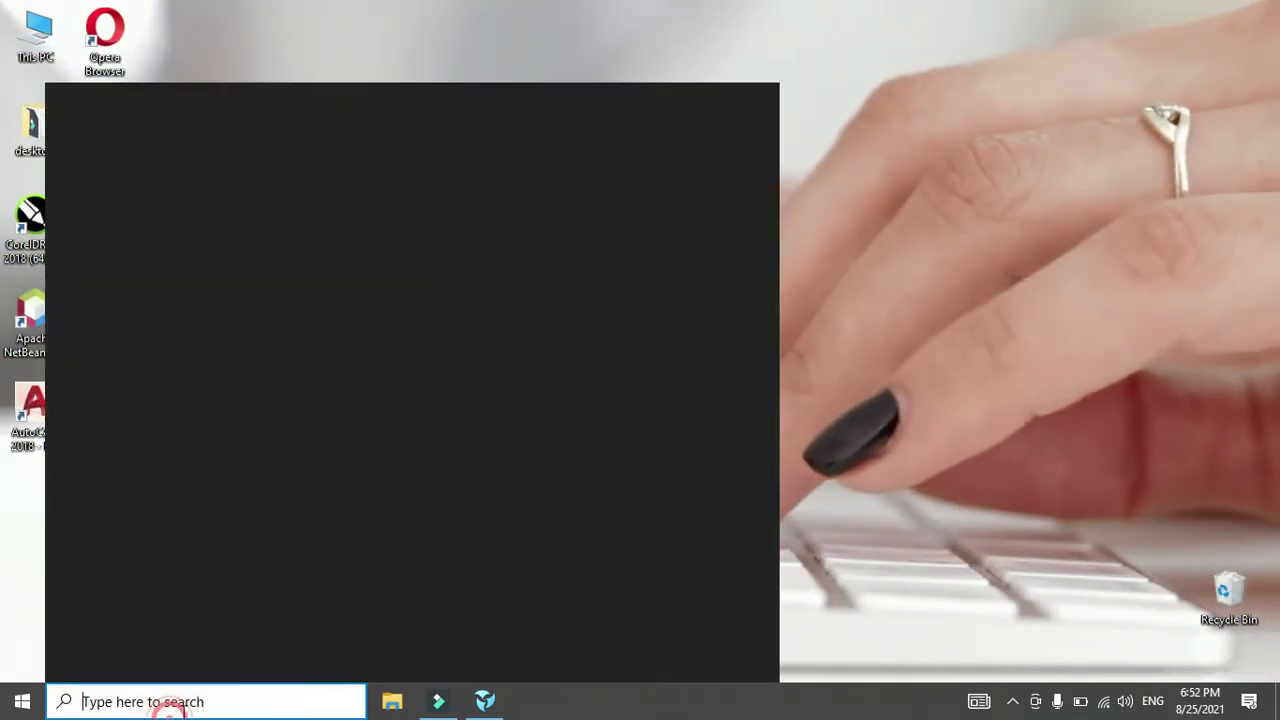
text(cro)
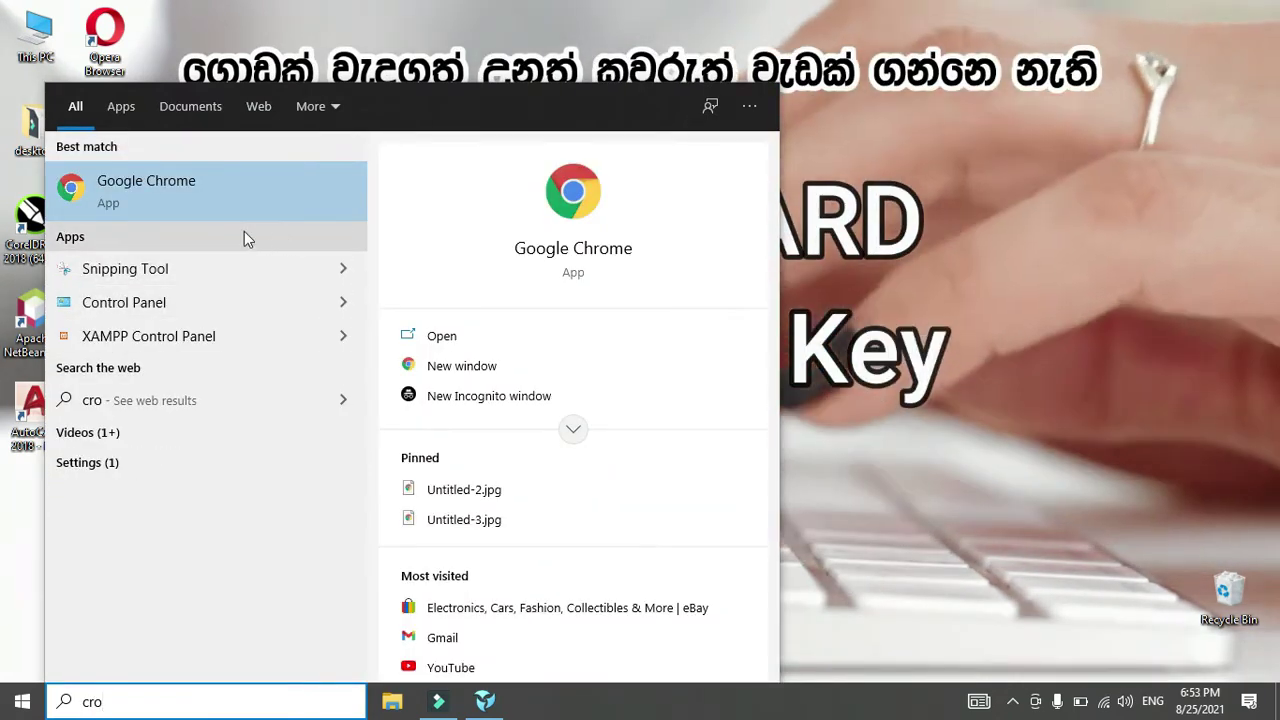
click(246, 191)
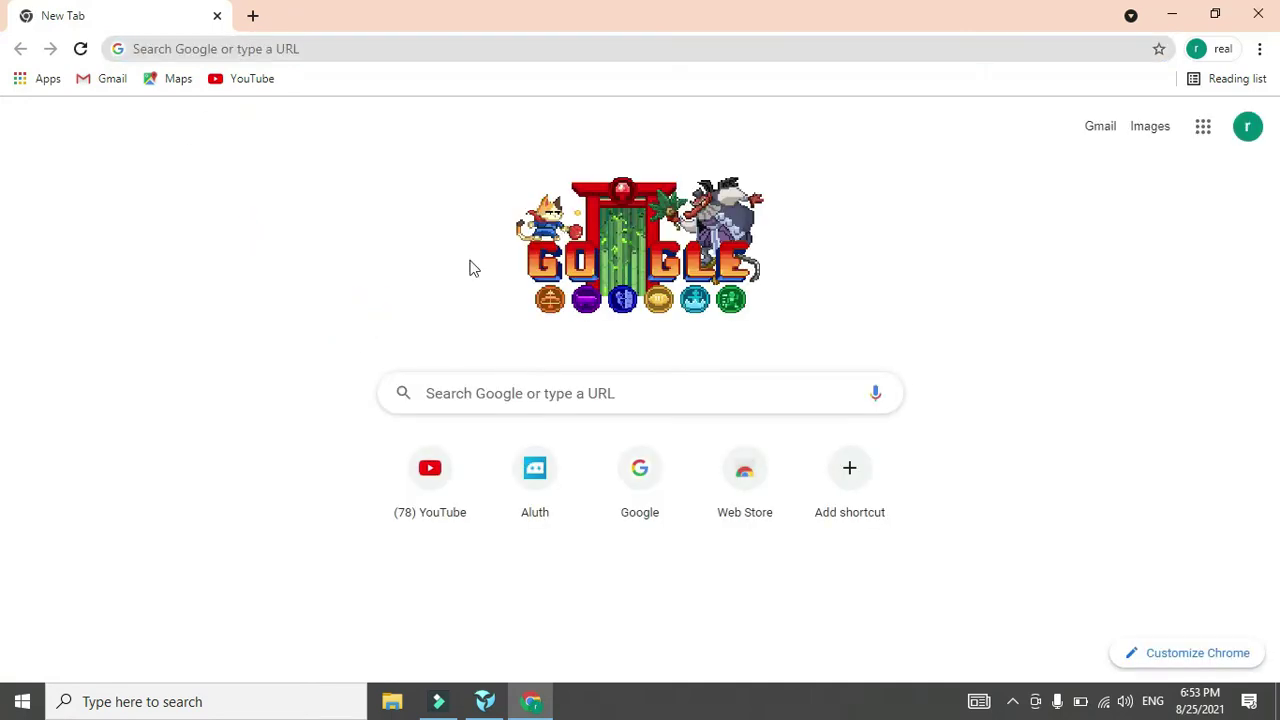
Step: Run a Google search for "english to sinhala" from the earlier search suggestions
click(515, 392)
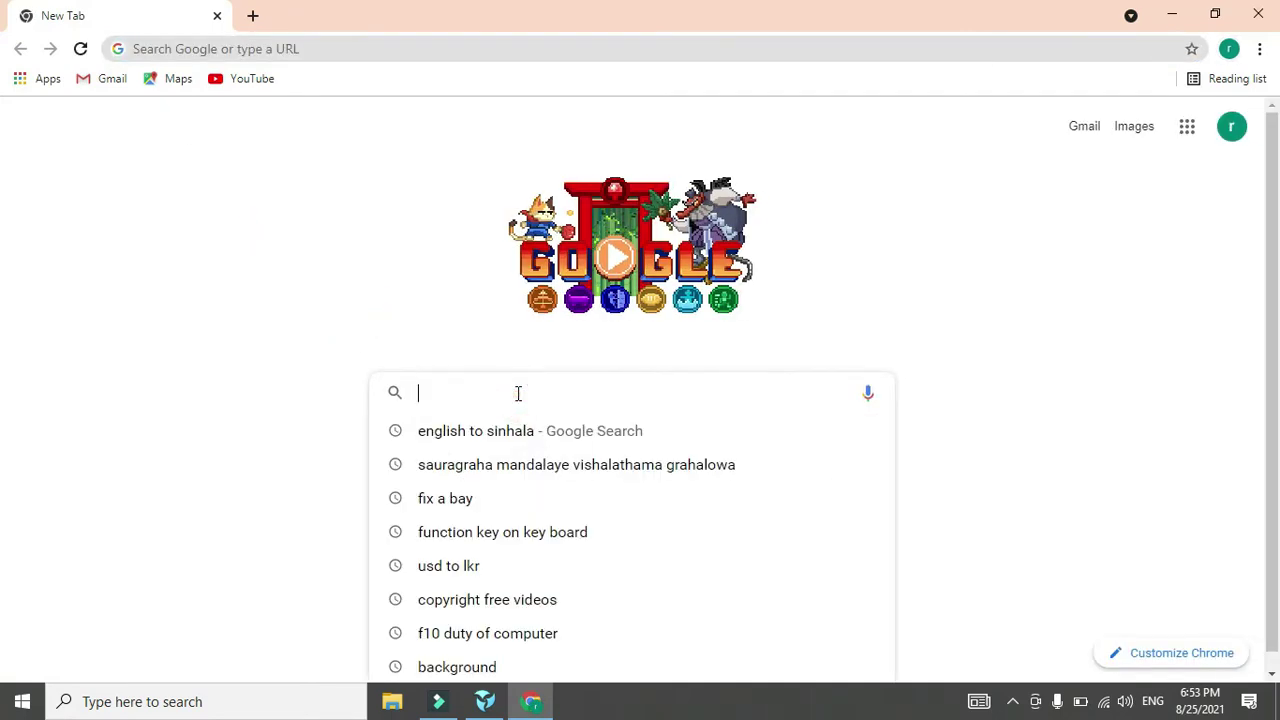
click(506, 398)
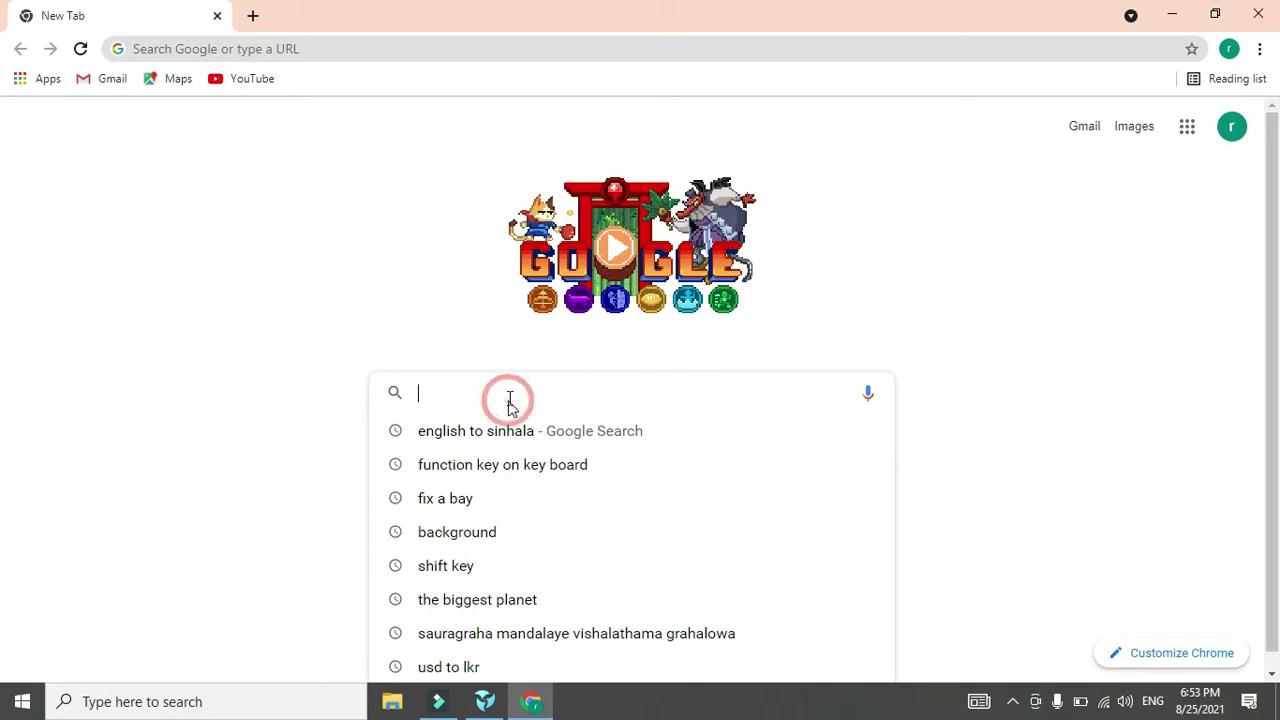
click(506, 386)
click(494, 428)
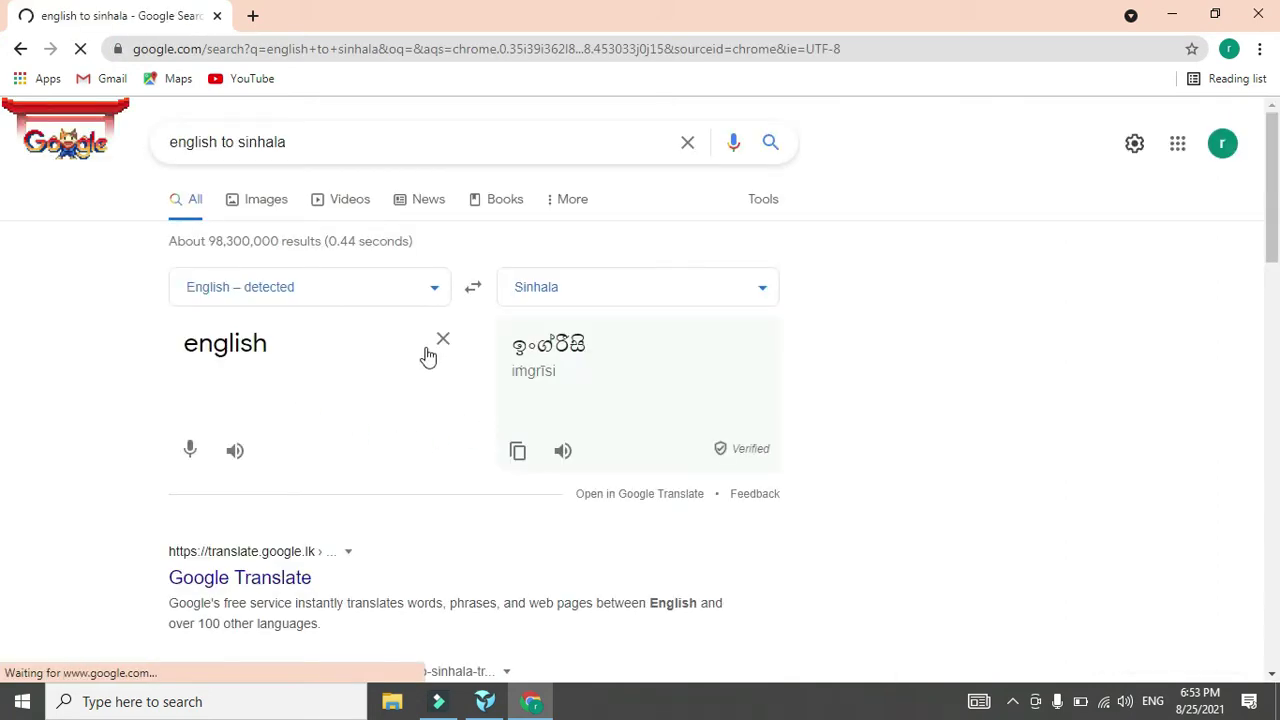
Step: Replace the text in Google's English to Sinhala translator with "cat" and add a line break
click(442, 344)
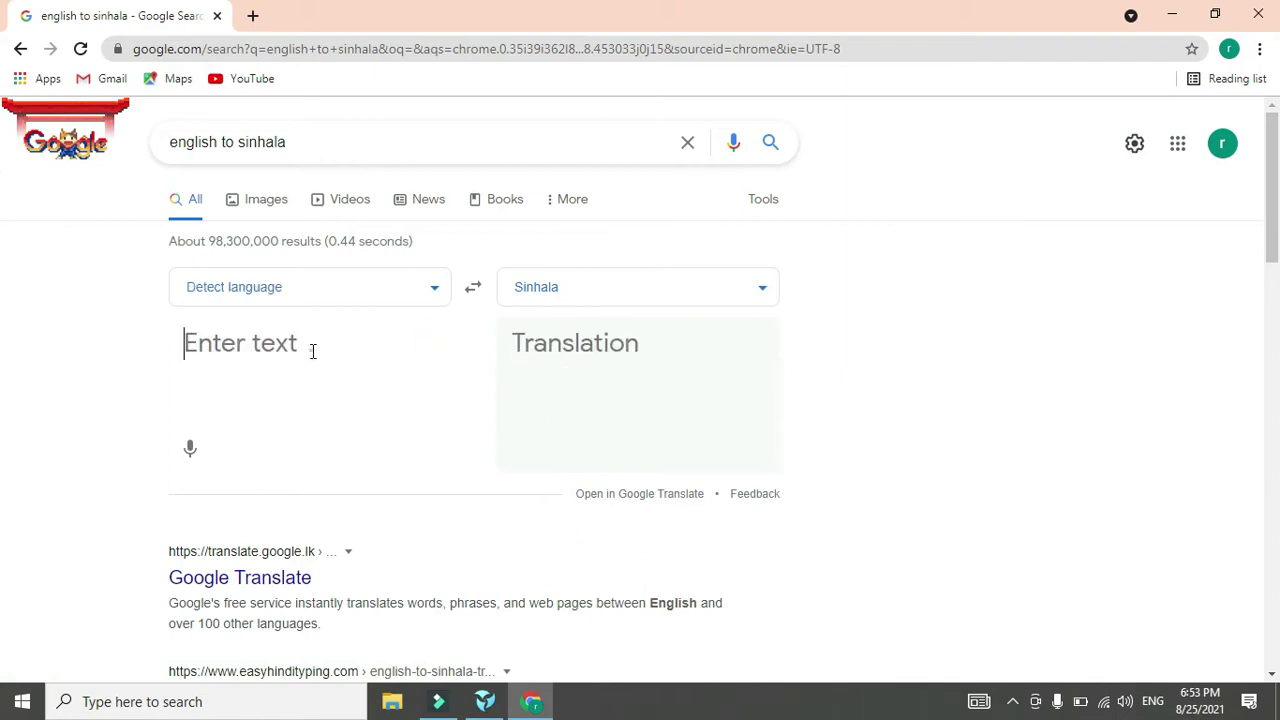
text(cat)
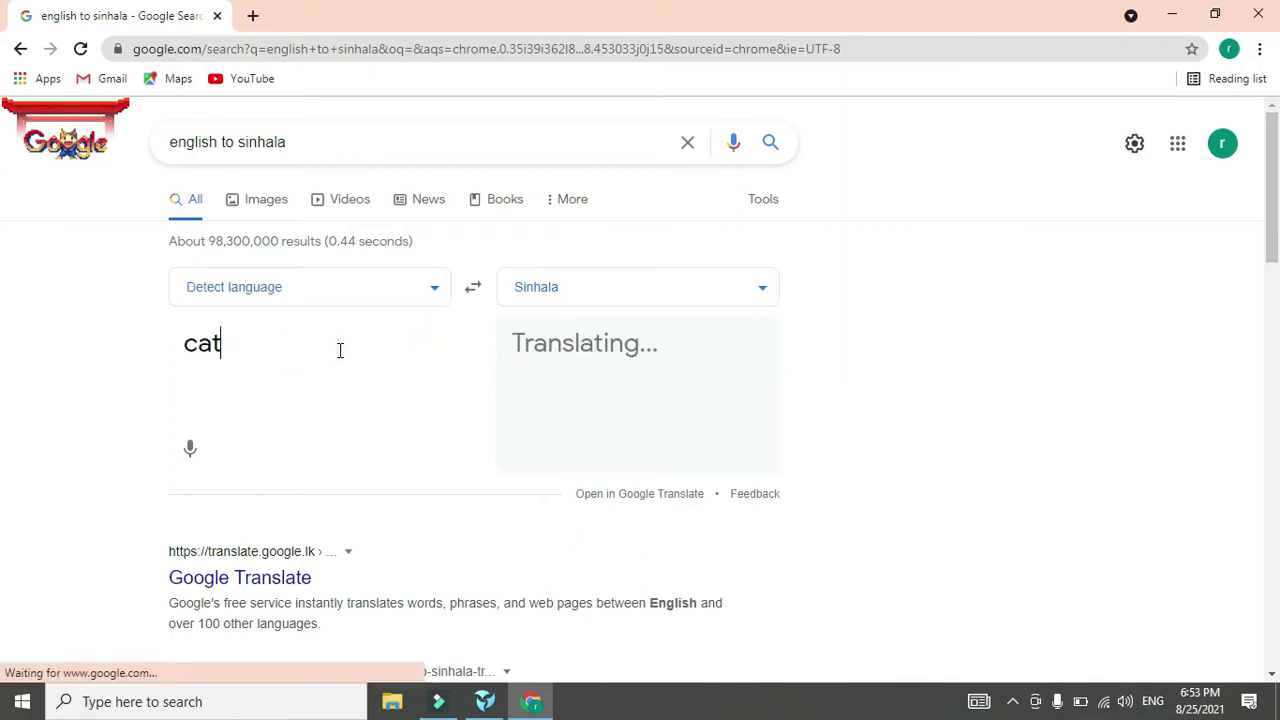
key(Return)
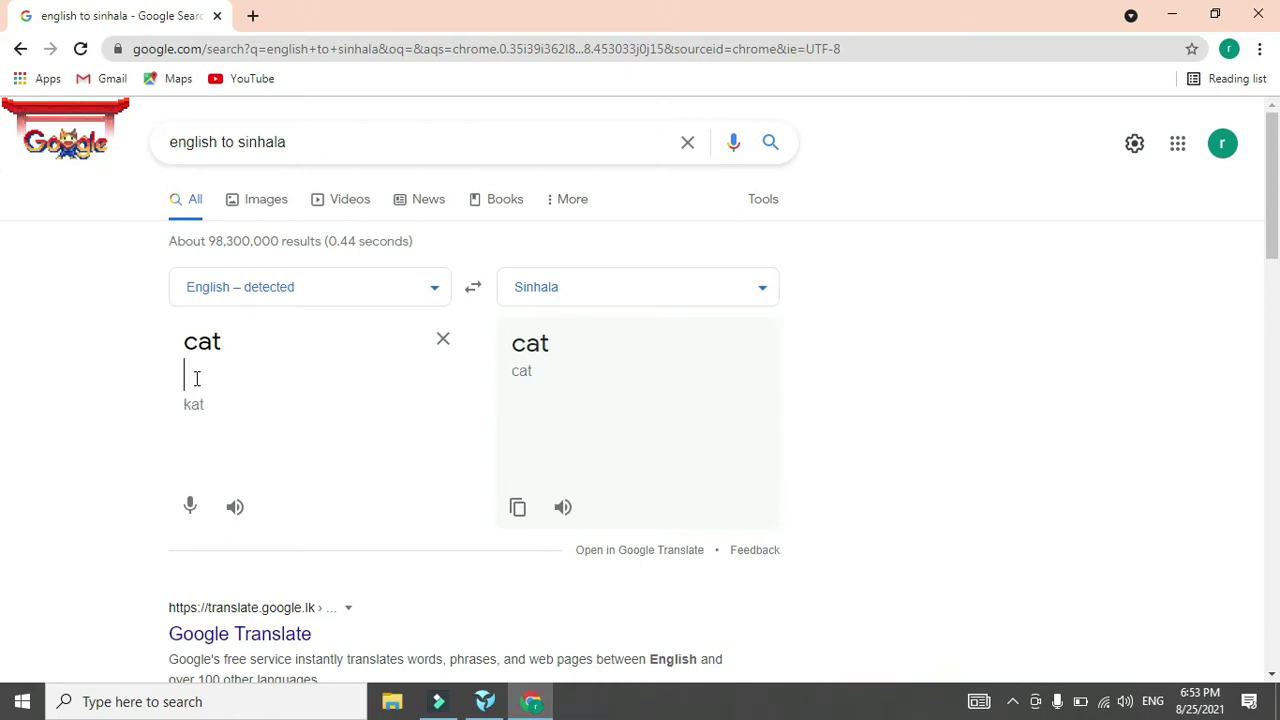
Step: Move the focus to the browser's address bar, clear the page address, enter "www" as a trial, and erase it again
key(F6)
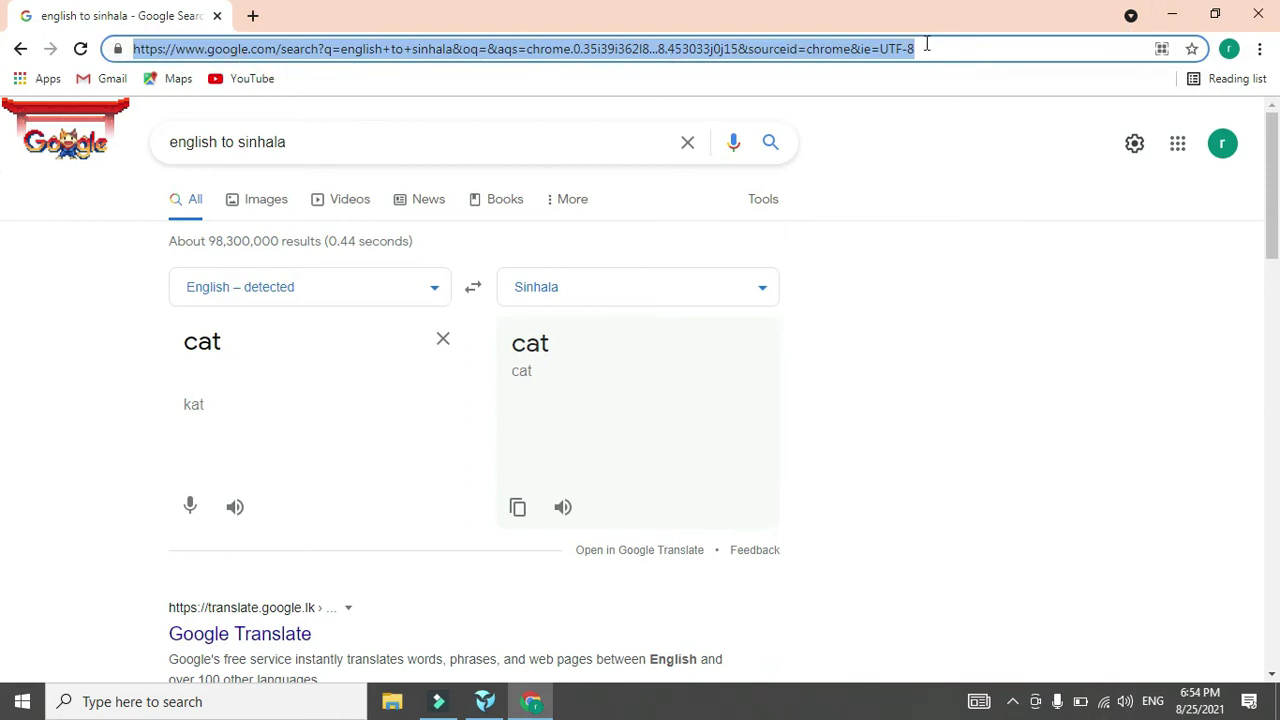
key(BackSpace)
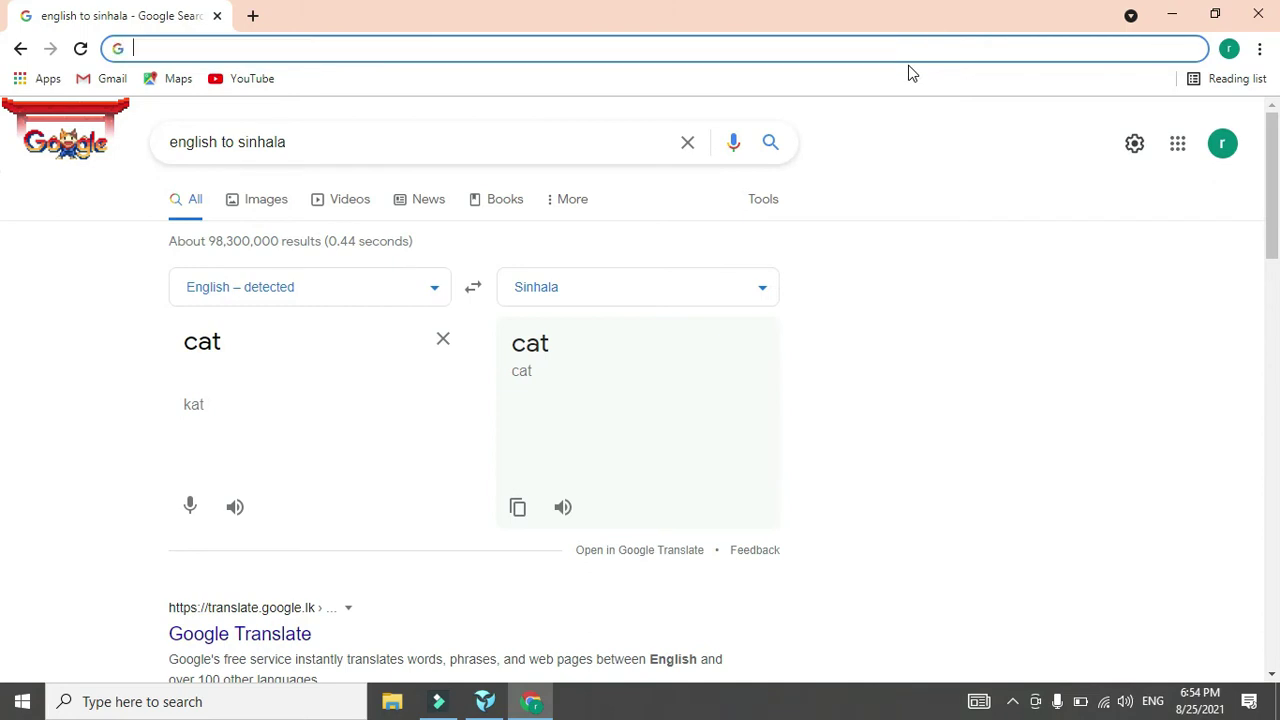
text(www)
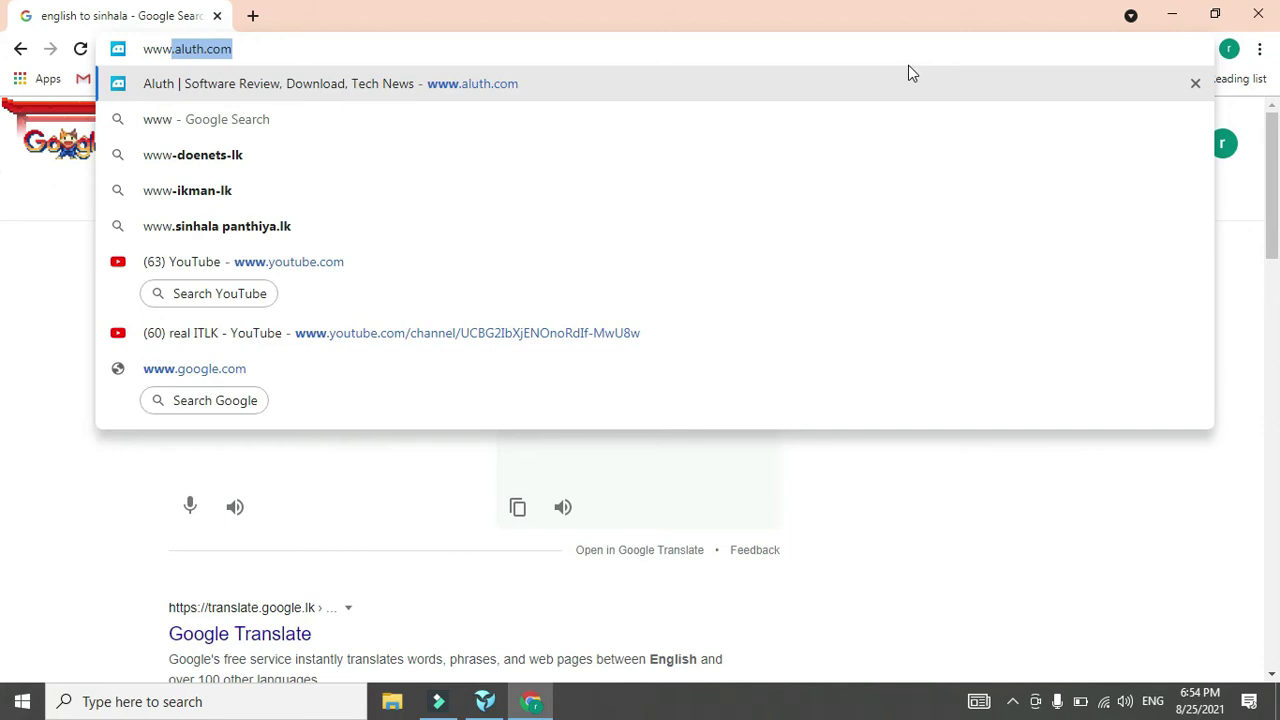
key(BackSpace)
key(BackSpace)
key(BackSpace)
key(BackSpace)
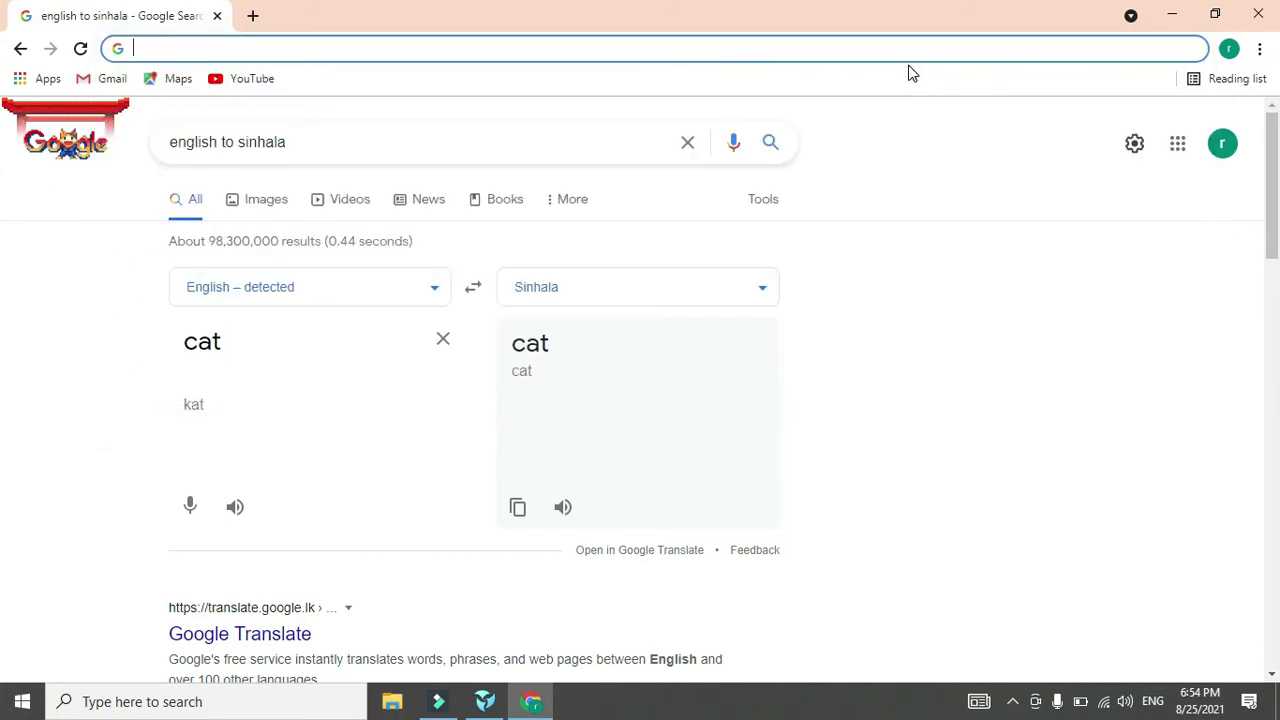
text(www.face)
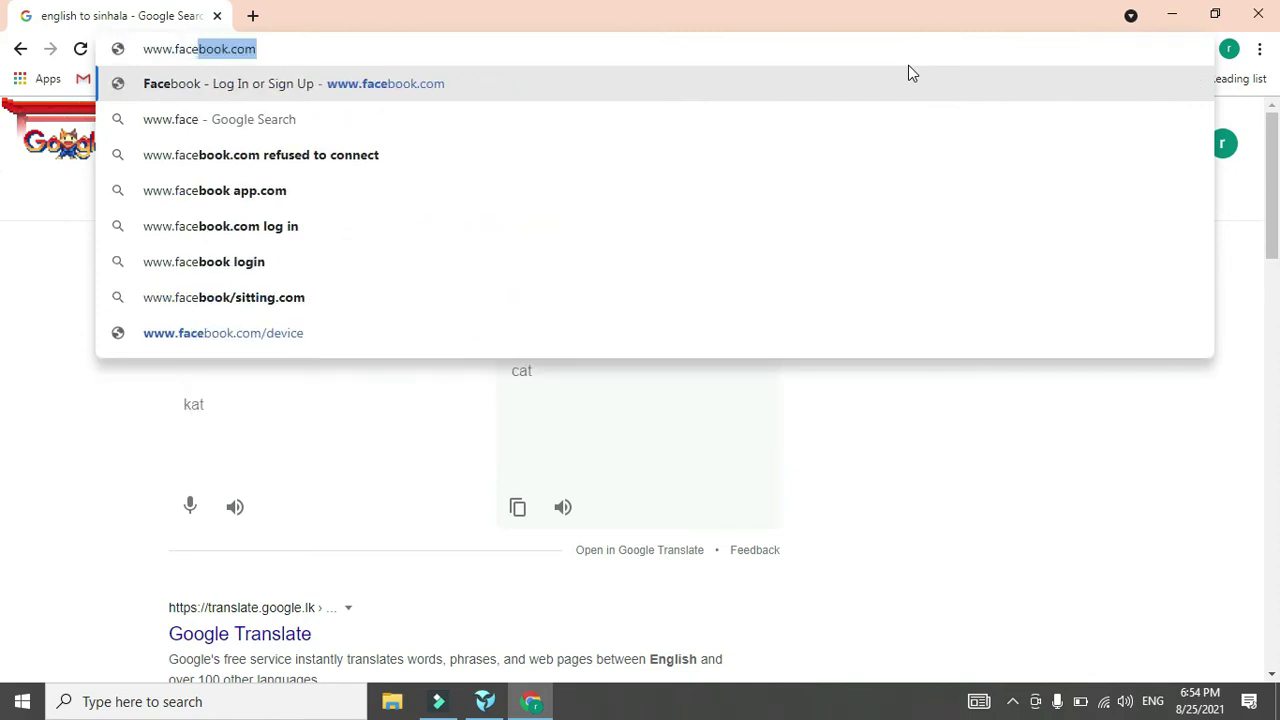
key(Return)
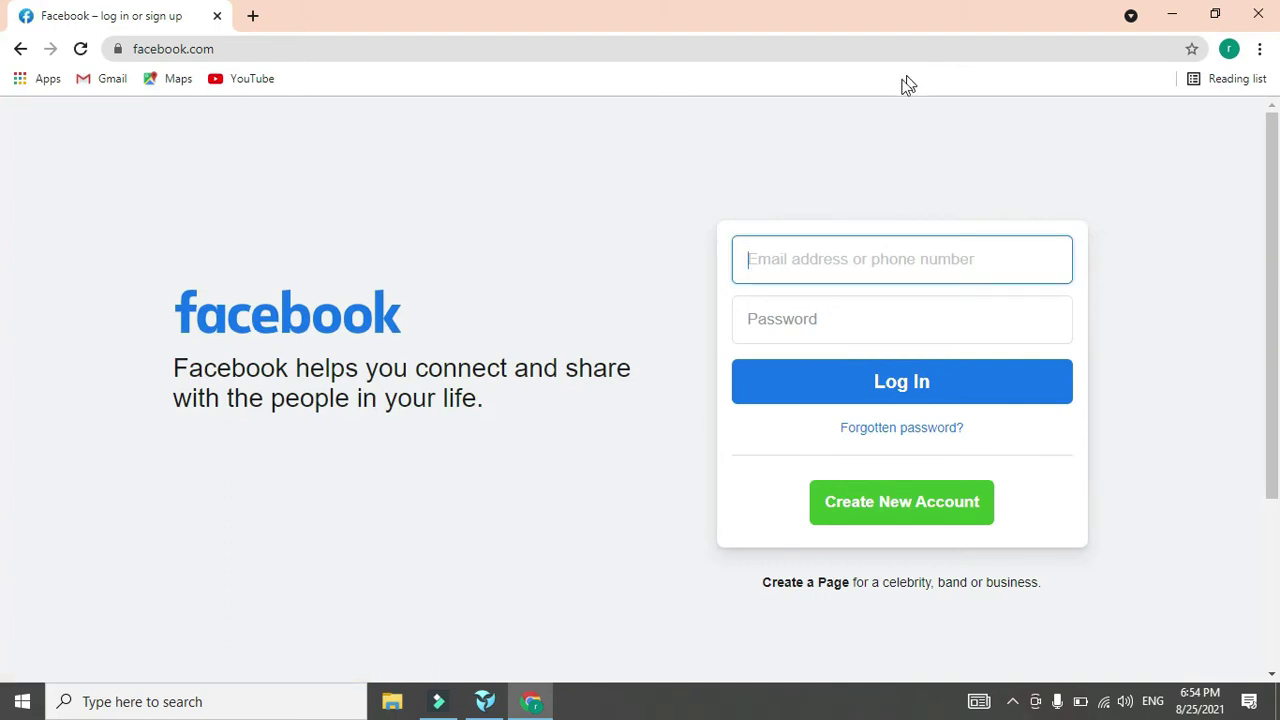
click(529, 52)
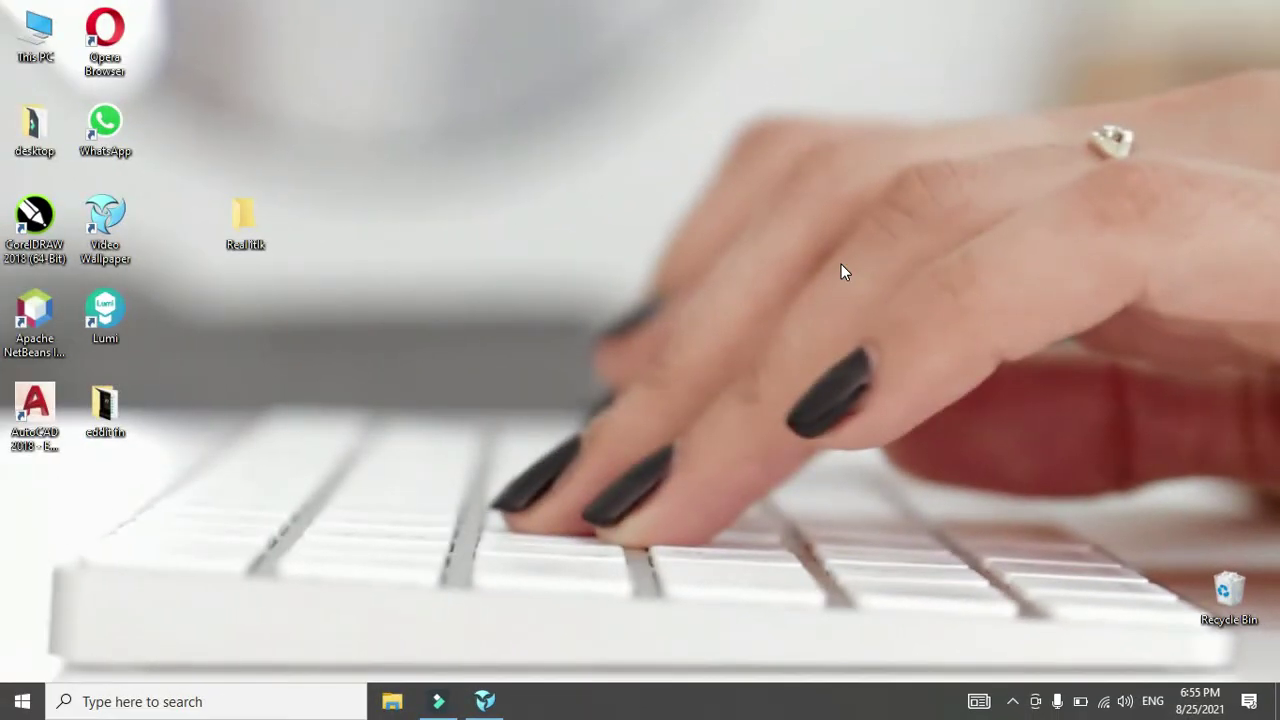
Step: Open the keyboard picture 14.jpg from the eddit fn folder to view its function keys
double_click(124, 388)
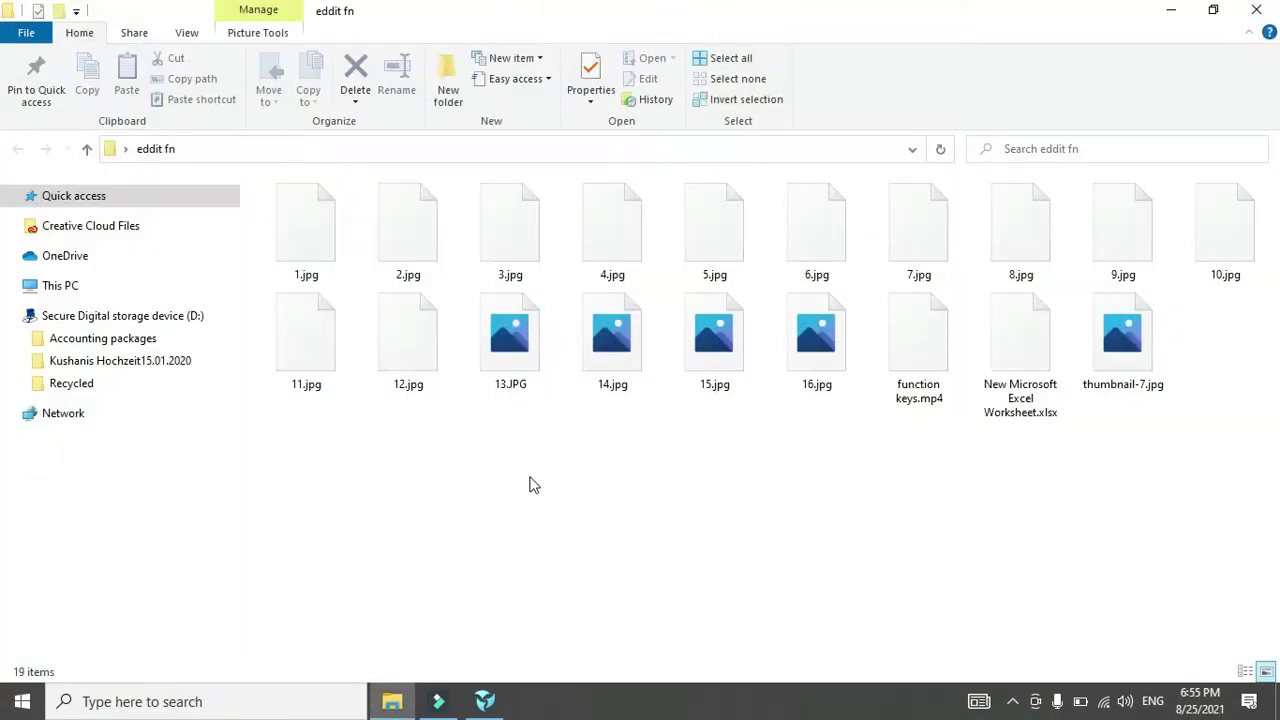
double_click(615, 365)
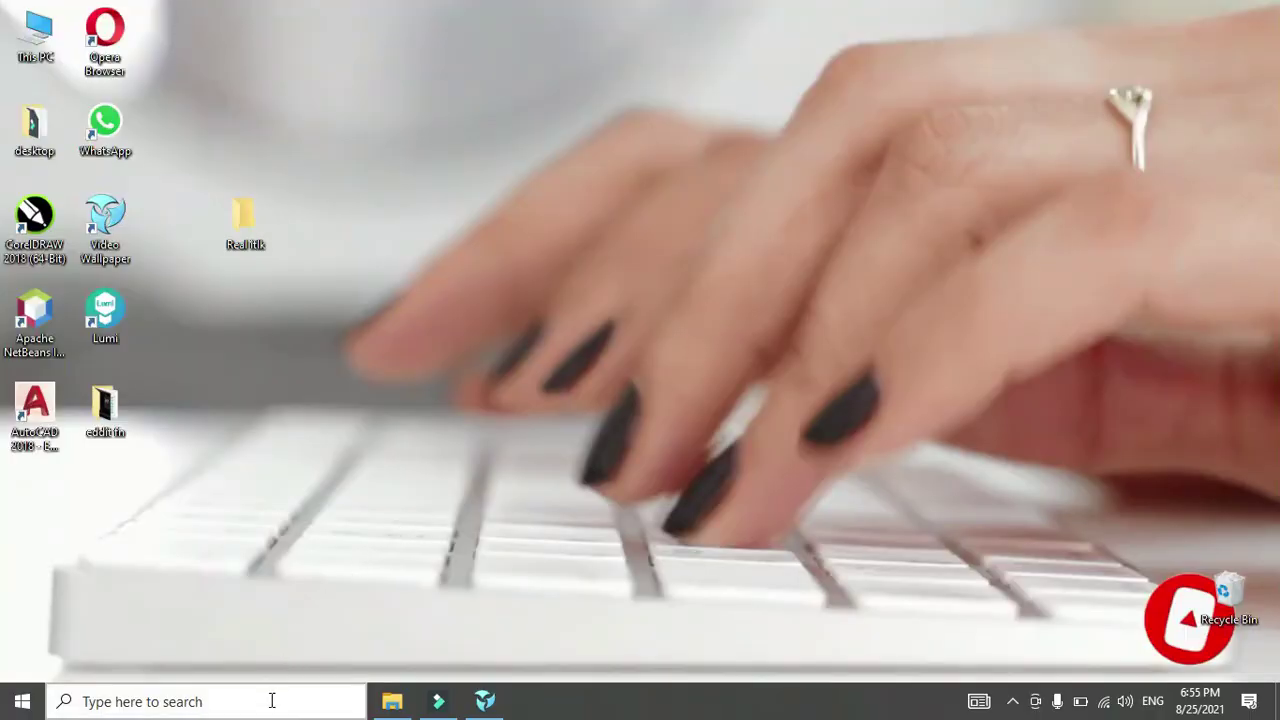
Step: Search Windows for "wo", open Word 2013, and create a blank document
click(269, 706)
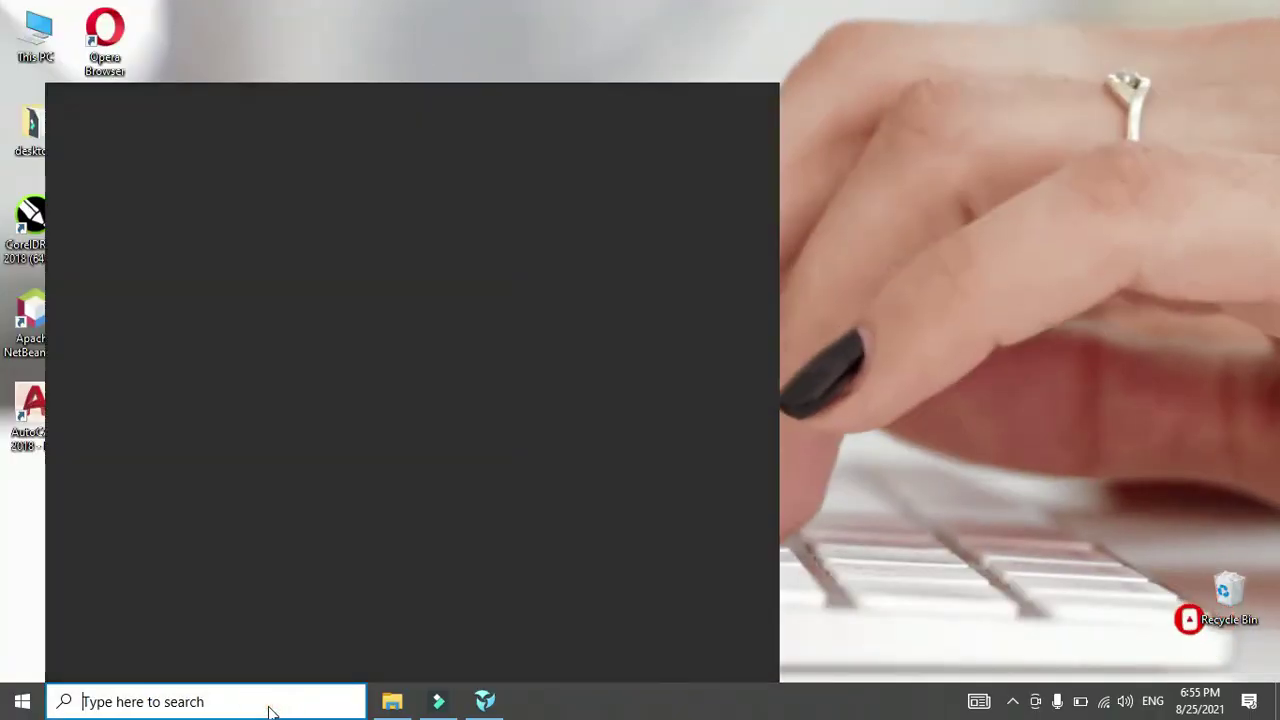
text(w)
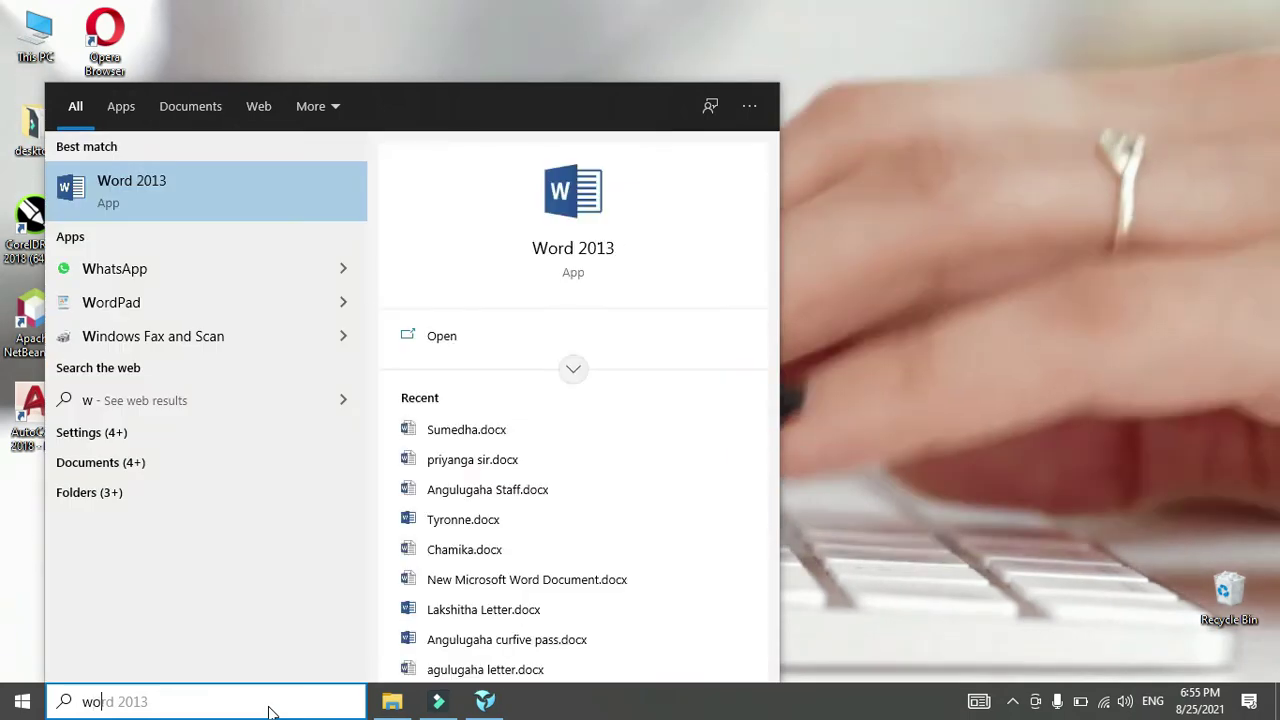
text(o)
key(Return)
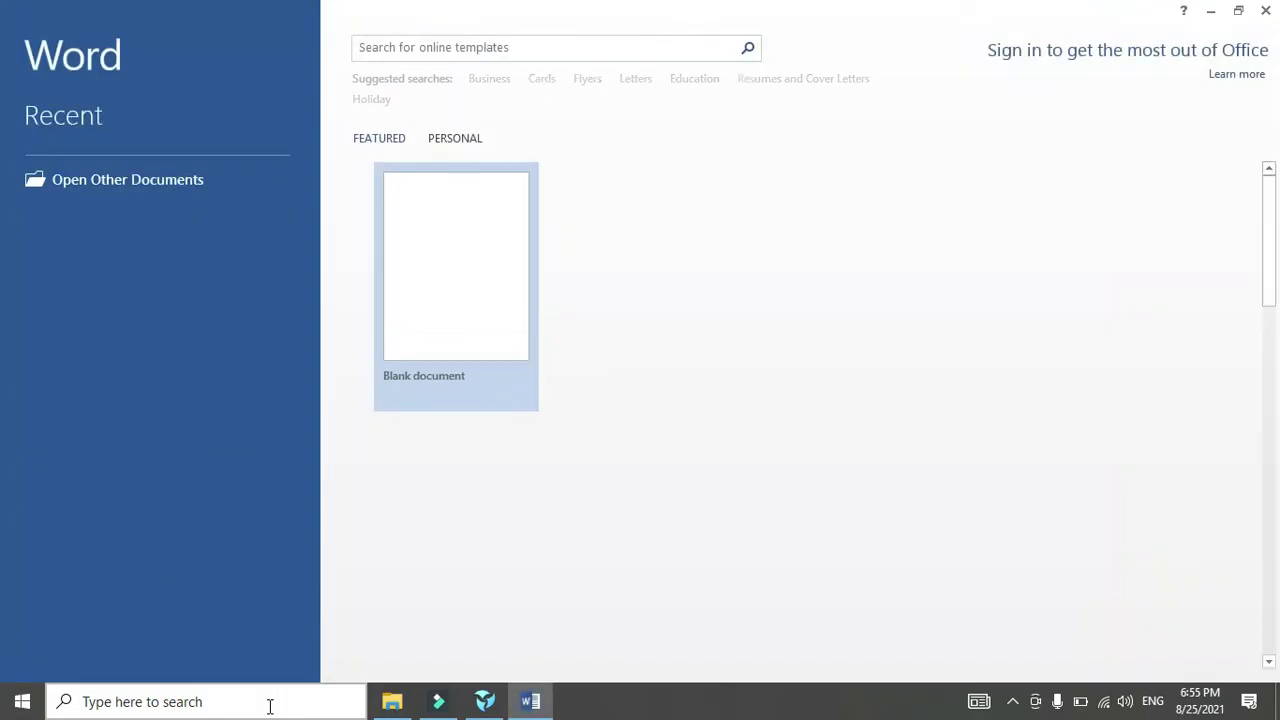
key(Return)
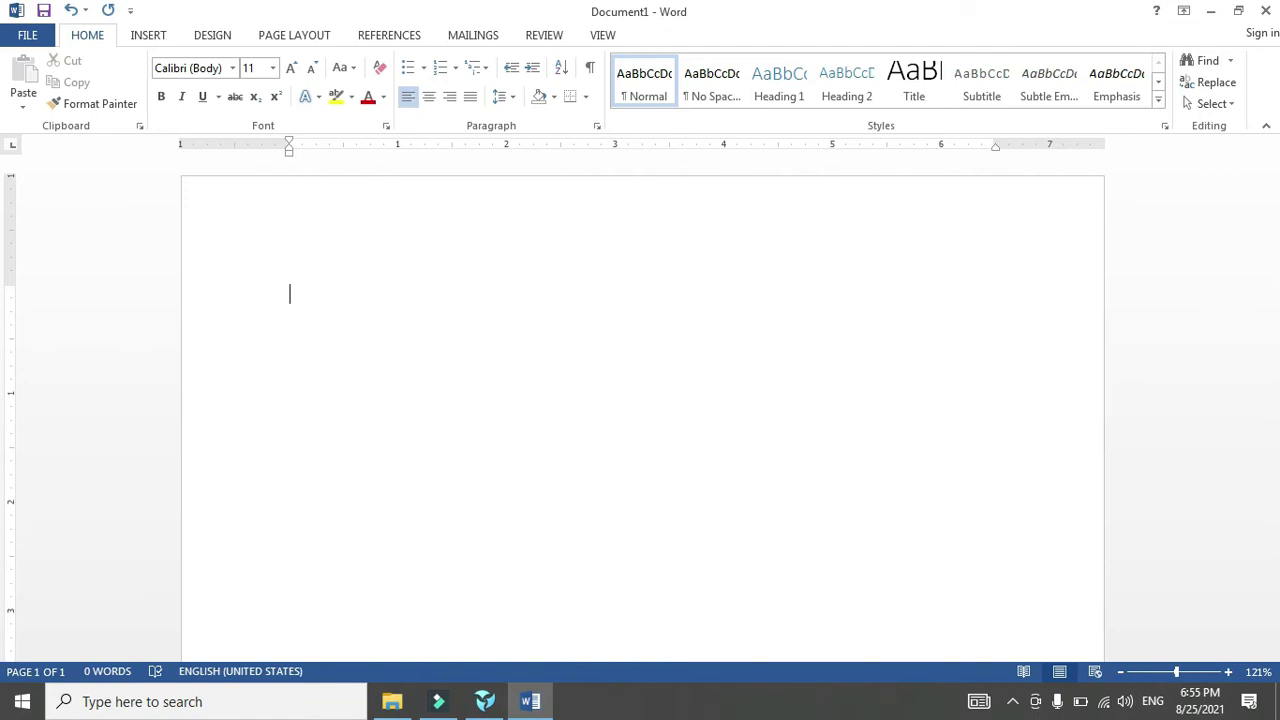
Step: Write "i am a boy" on the first line of the blank document
text(i am )
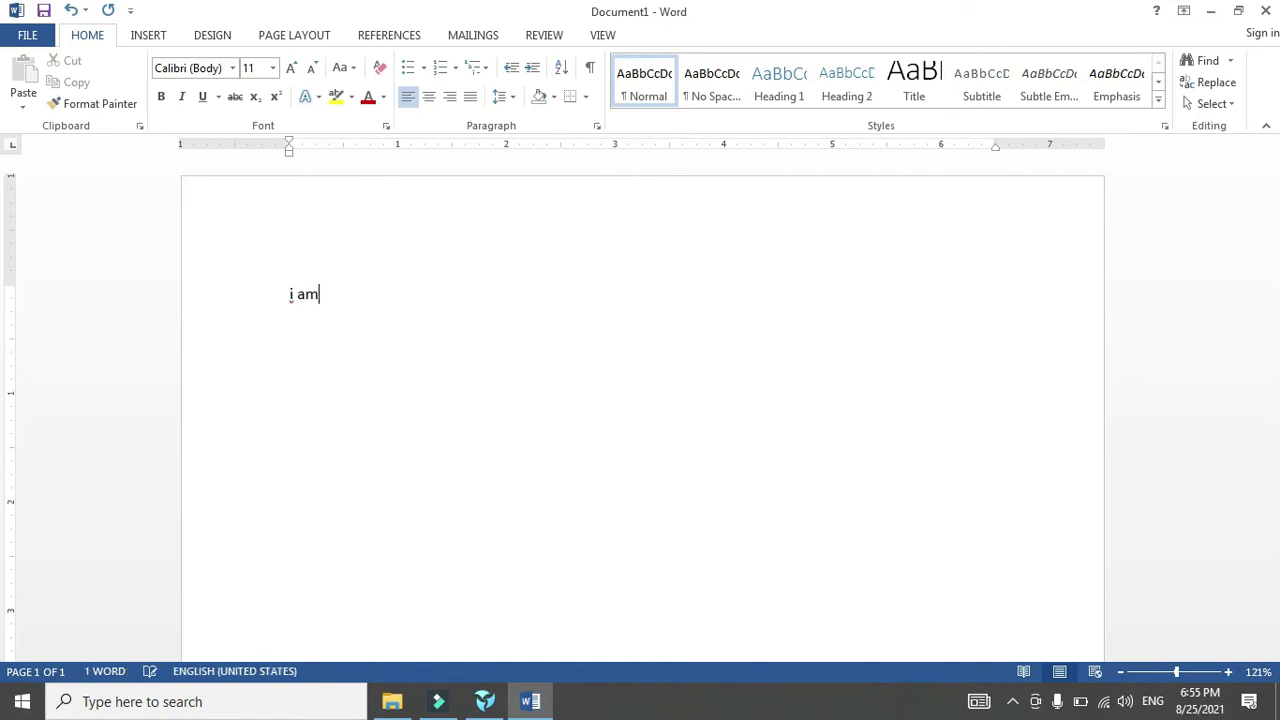
text(a b)
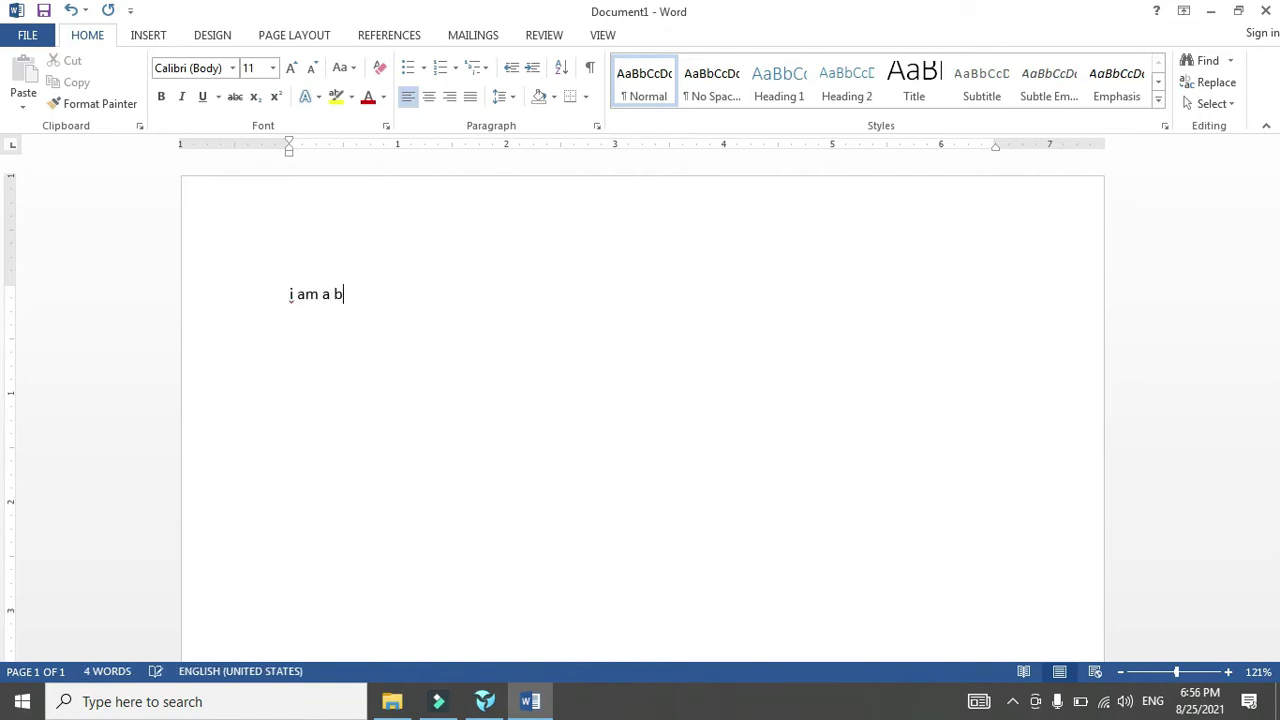
text(oy)
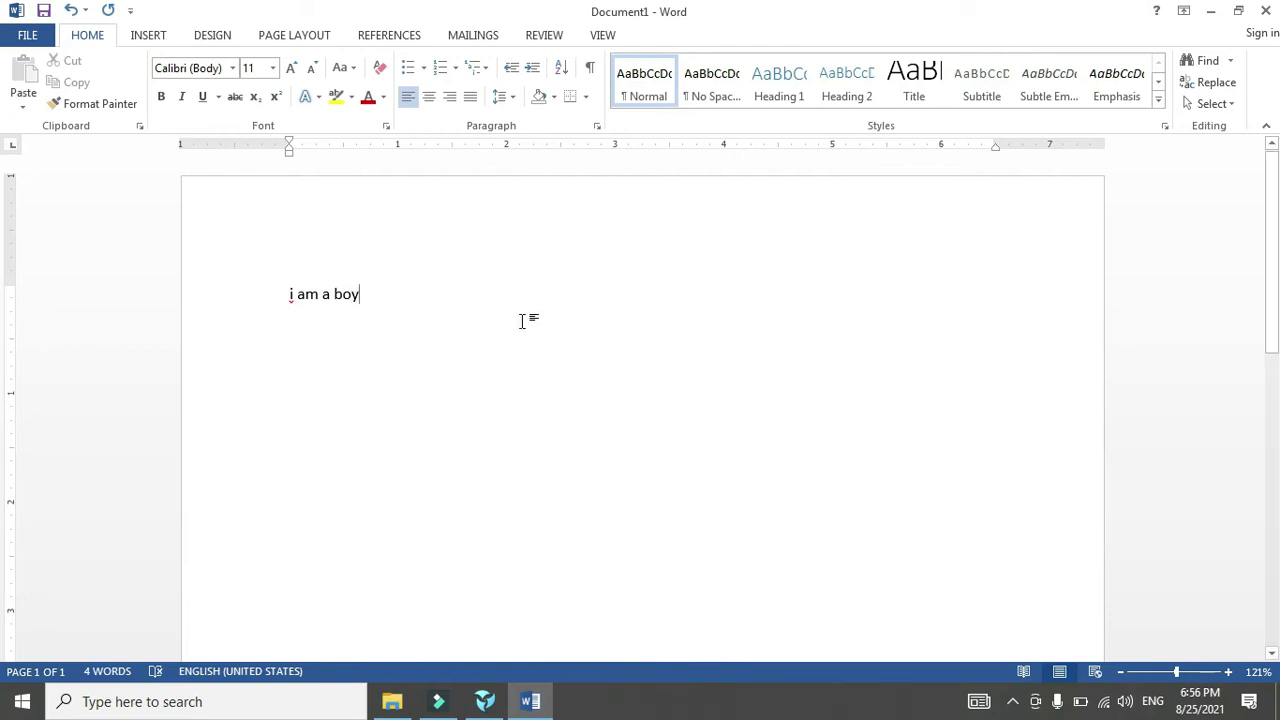
Step: Set the font size of the sentence "i am a boy" to 36
click(523, 320)
drag(380, 294, 214, 288)
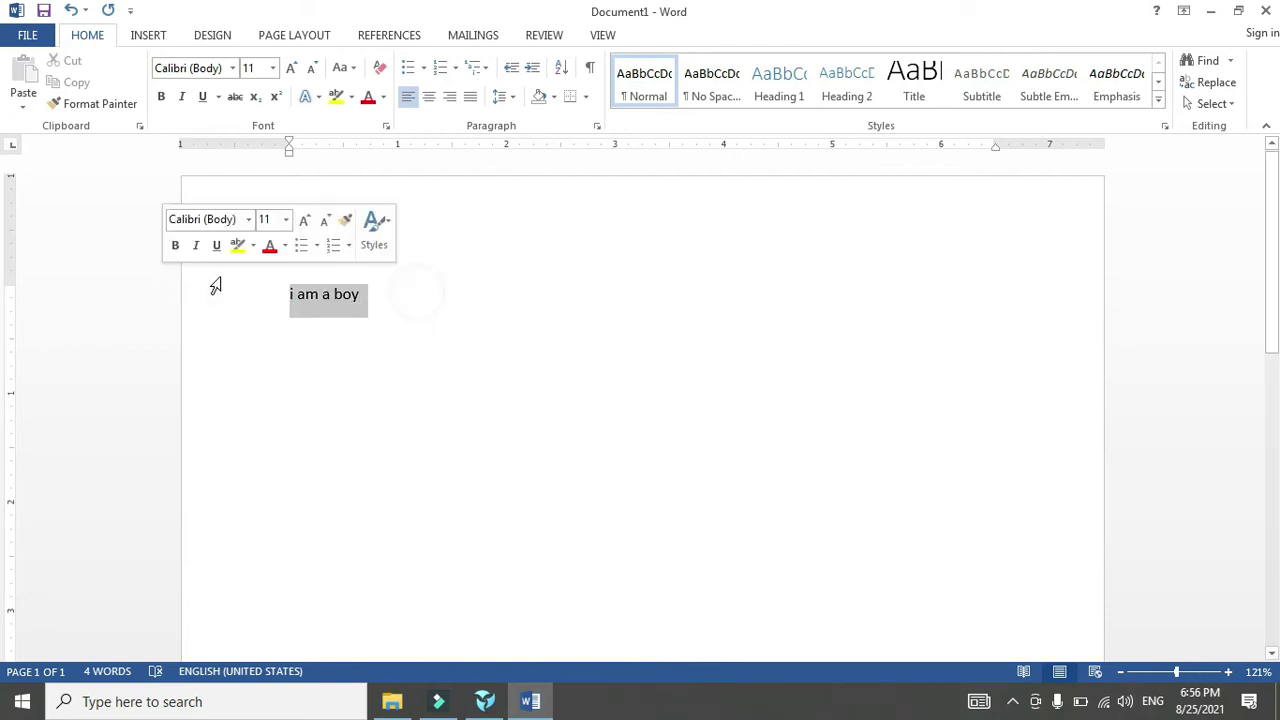
click(272, 68)
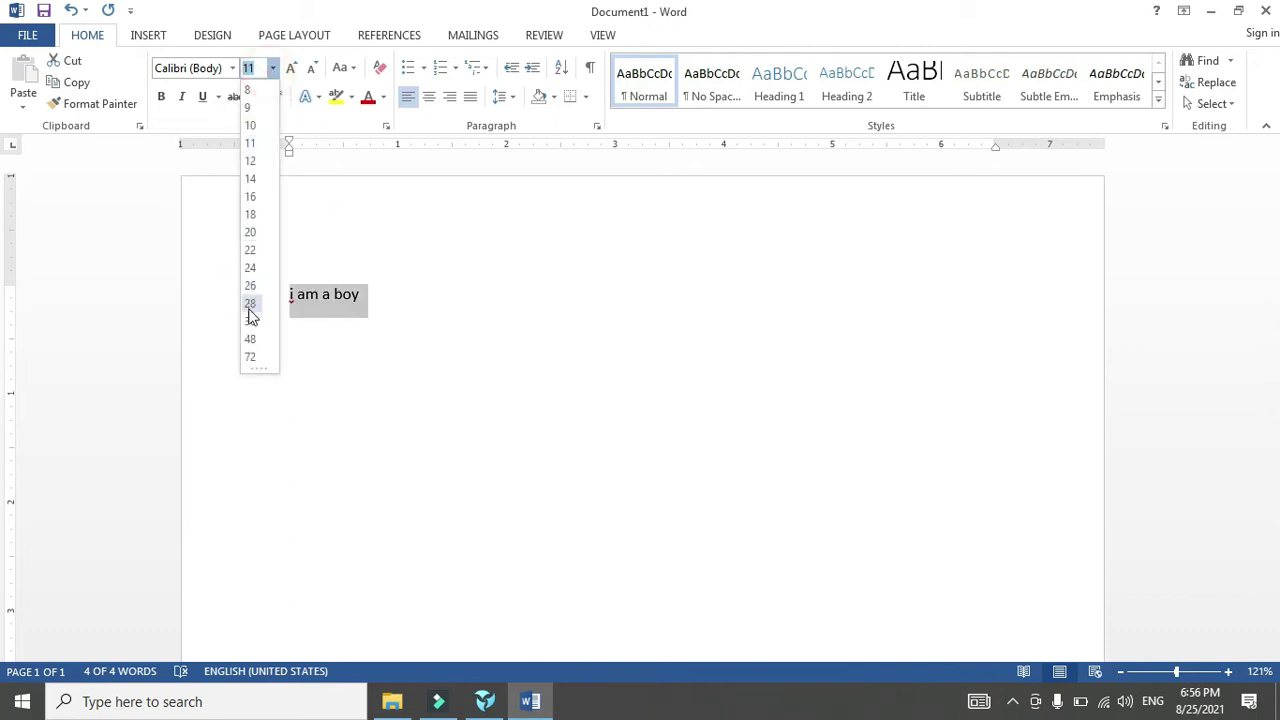
click(250, 322)
click(588, 390)
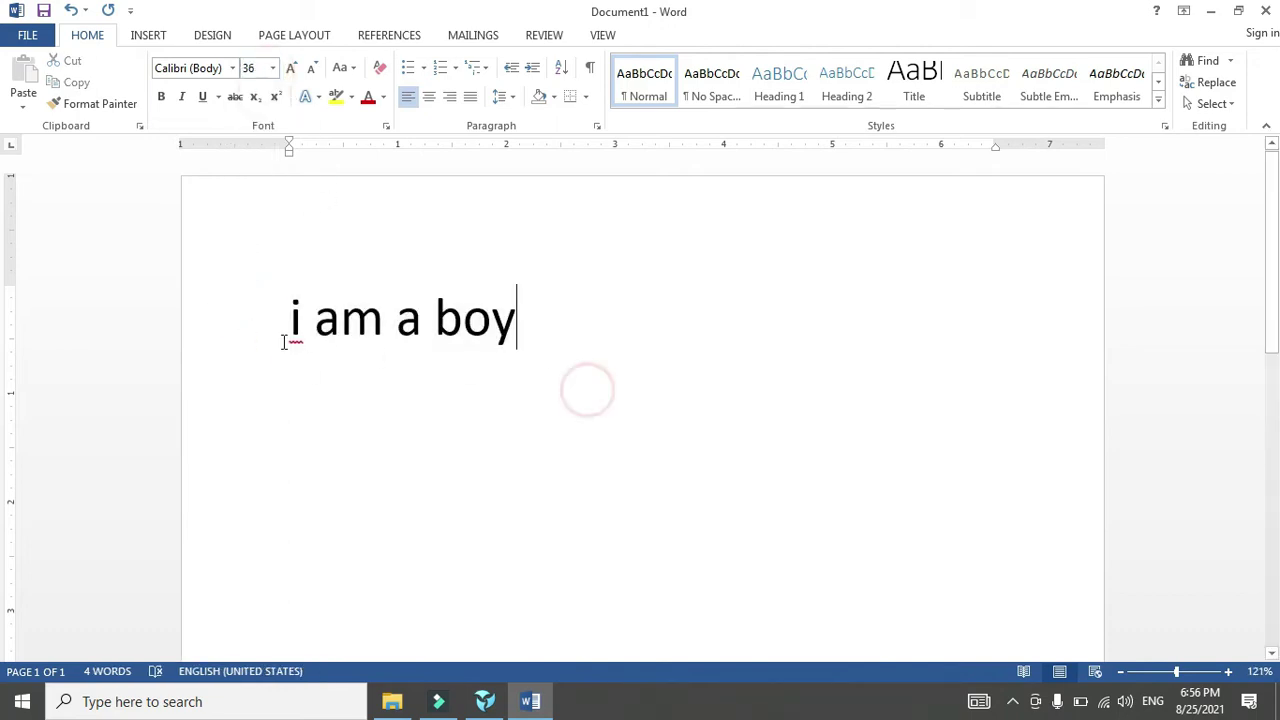
Step: Select the whole sentence "i am a boy" and run the spelling check on it
drag(303, 340, 288, 343)
click(304, 345)
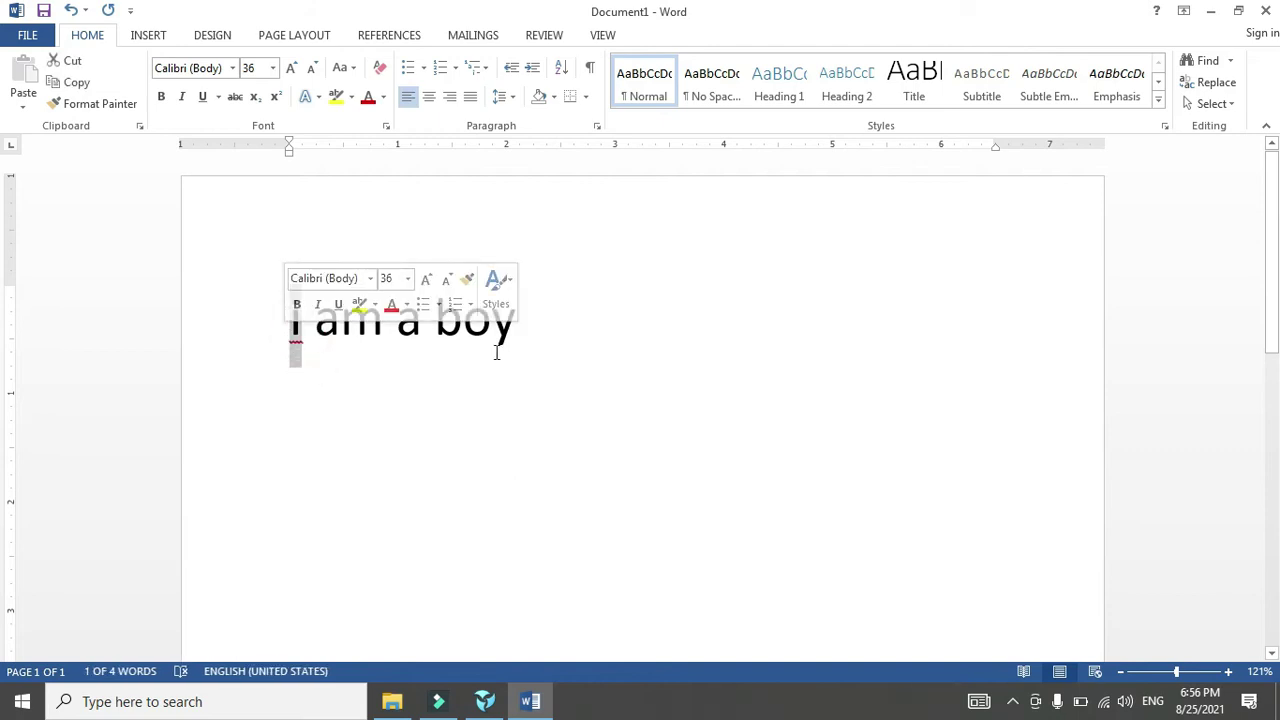
click(531, 335)
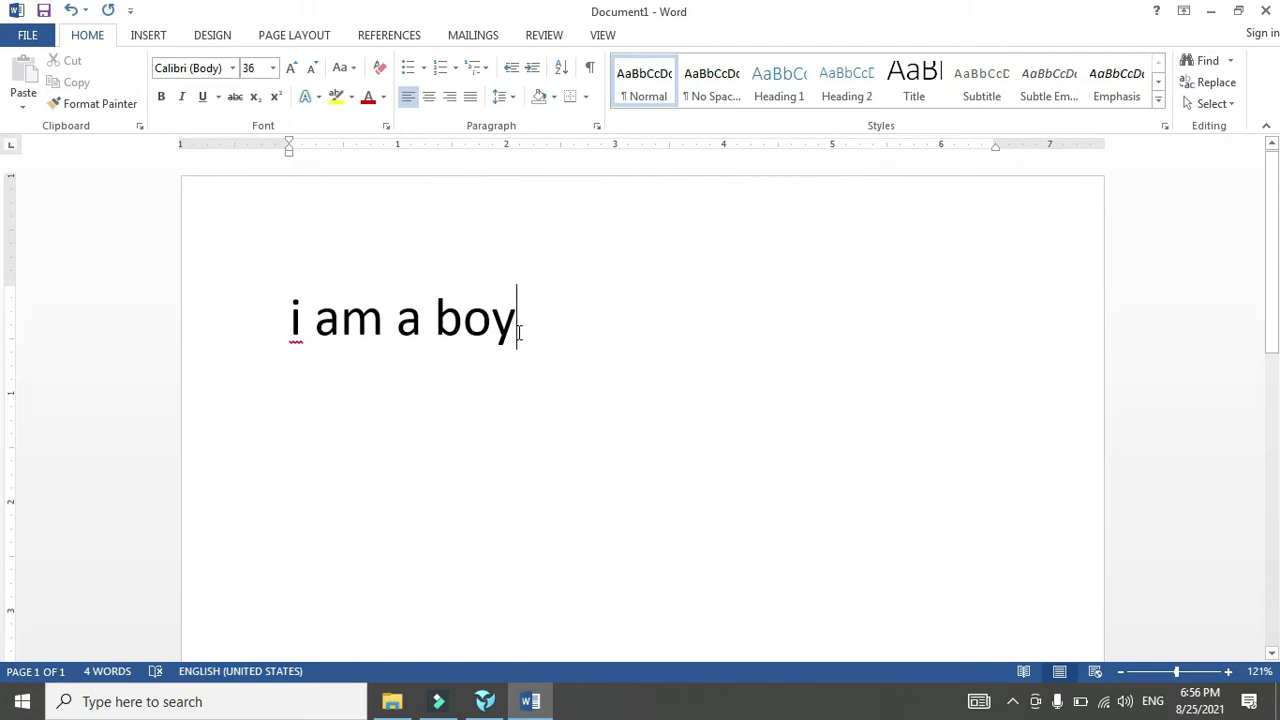
drag(519, 333, 214, 309)
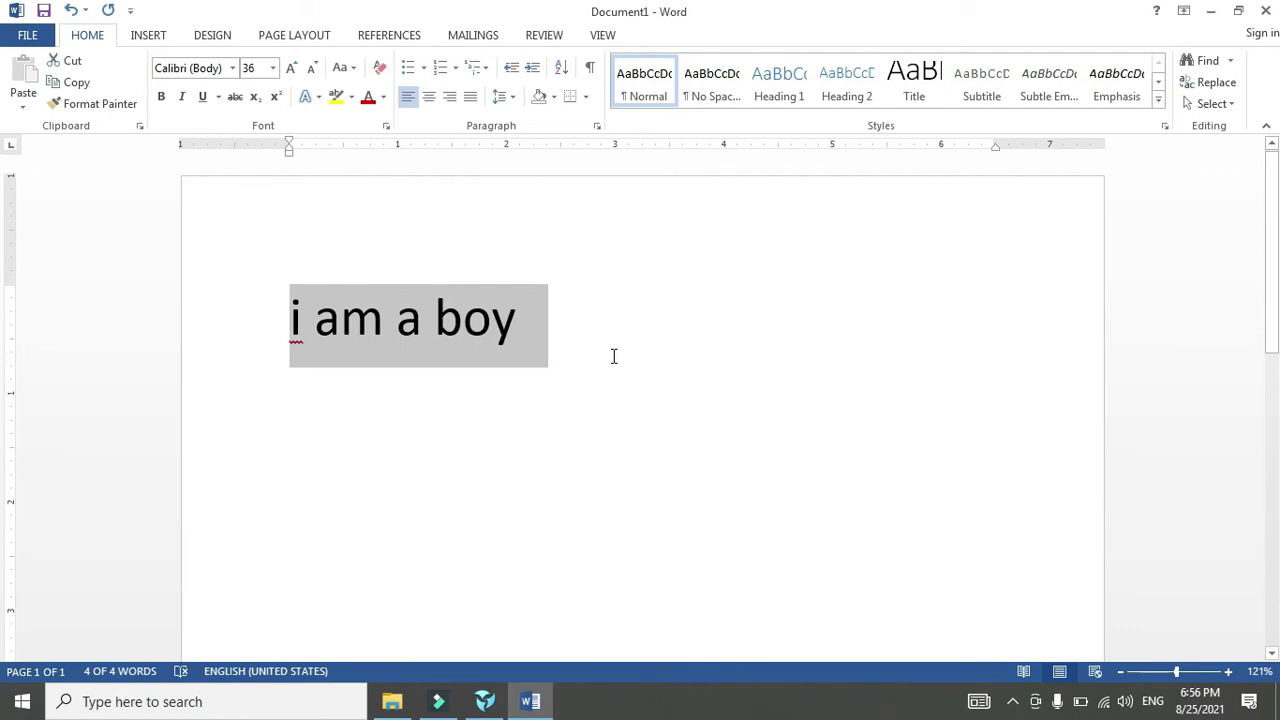
key(F7)
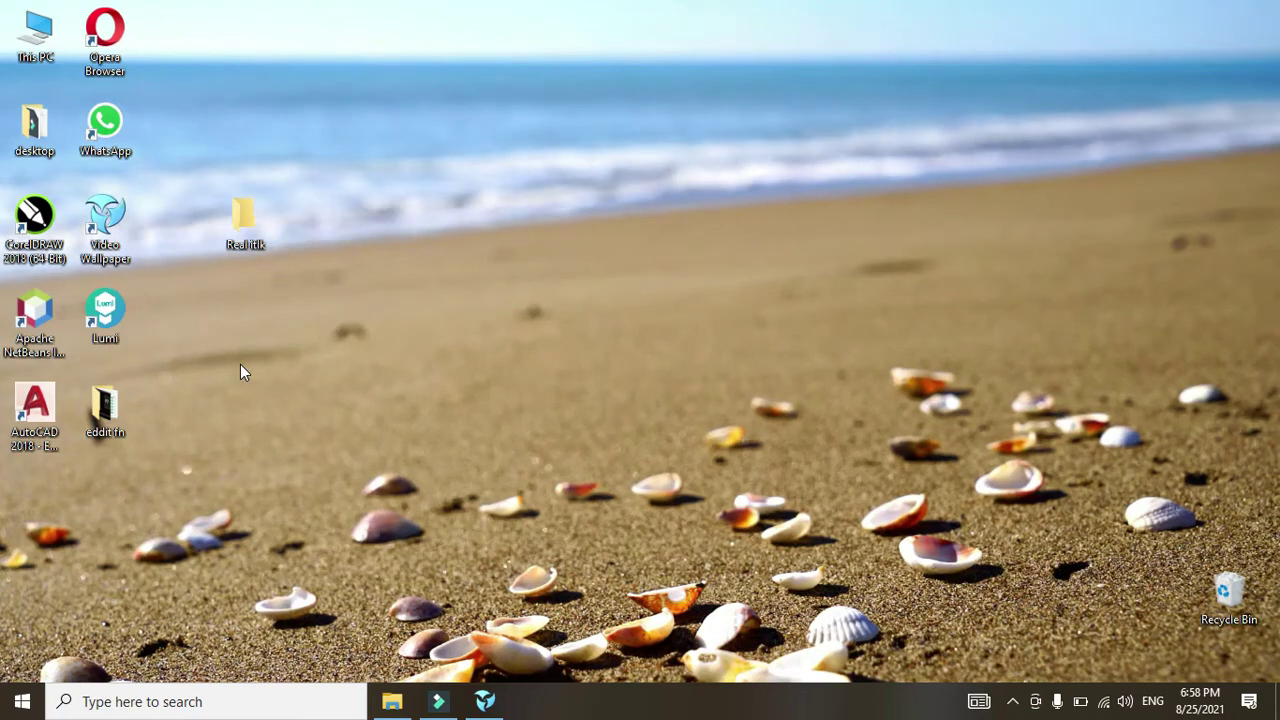
Step: View the keyboard picture 14.jpg from the eddit fn folder in a maximized window, and close the picture and the folder
click(381, 397)
double_click(105, 408)
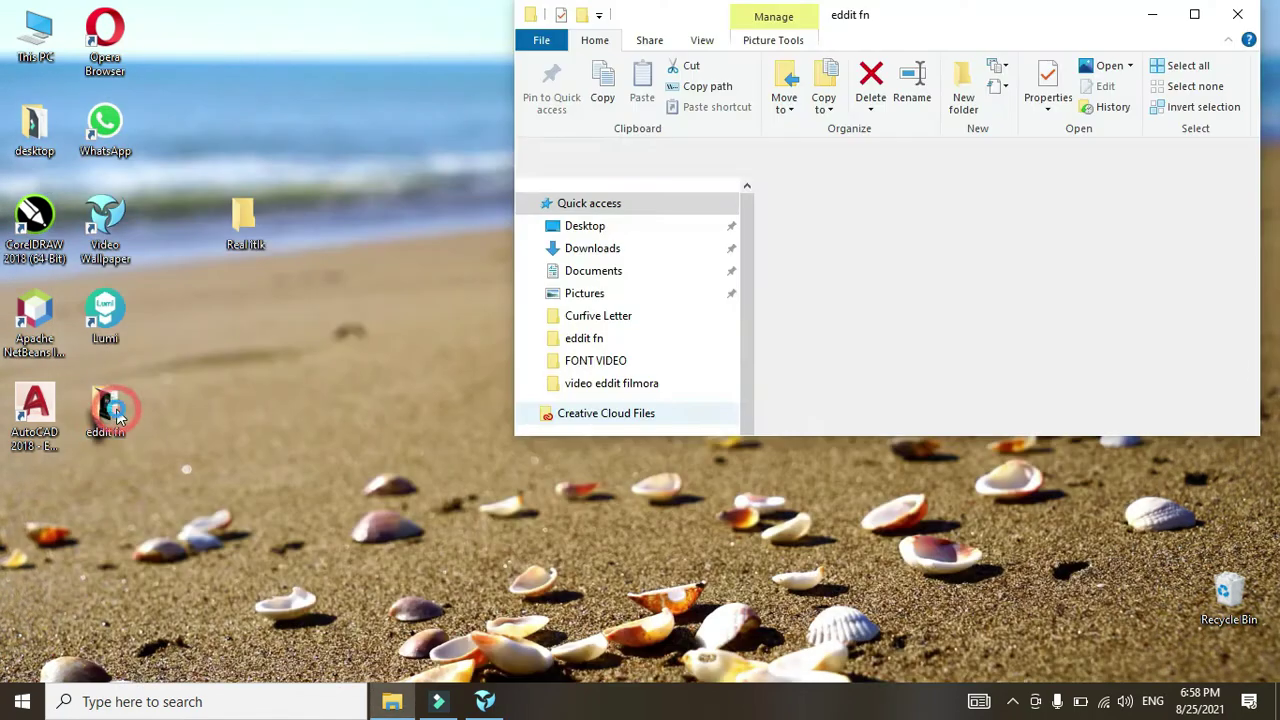
double_click(1015, 20)
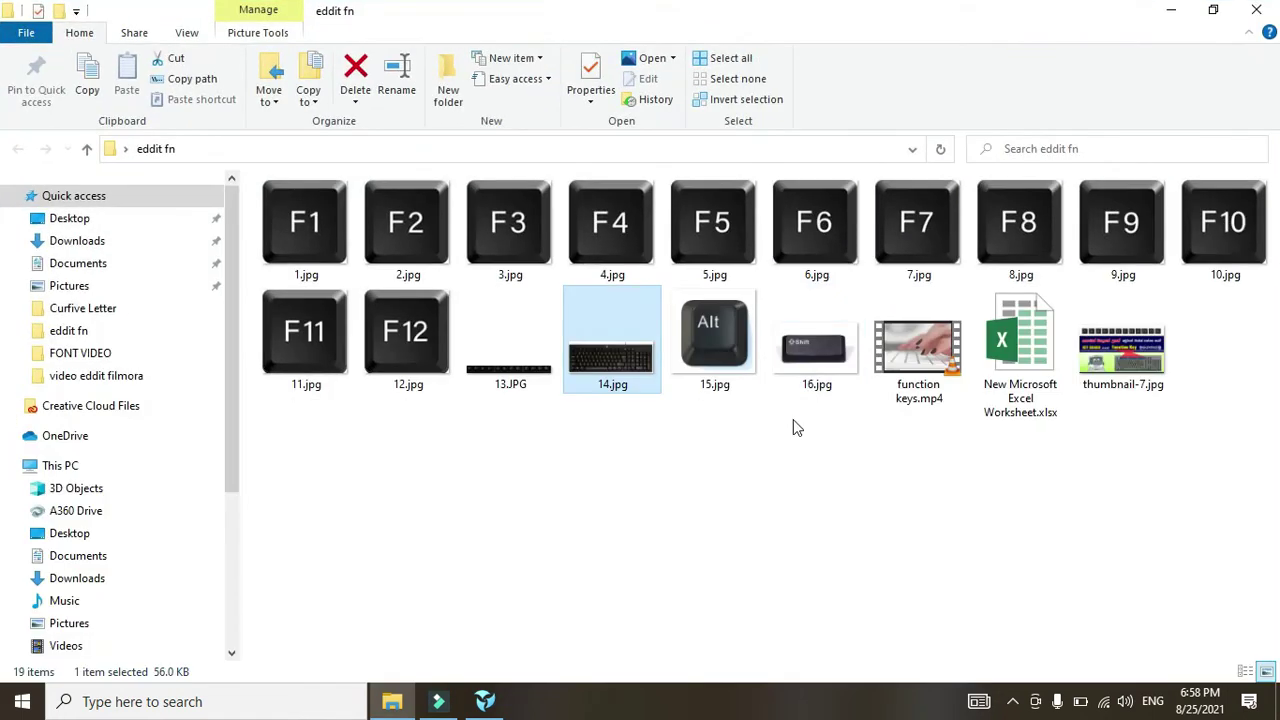
click(797, 427)
double_click(641, 356)
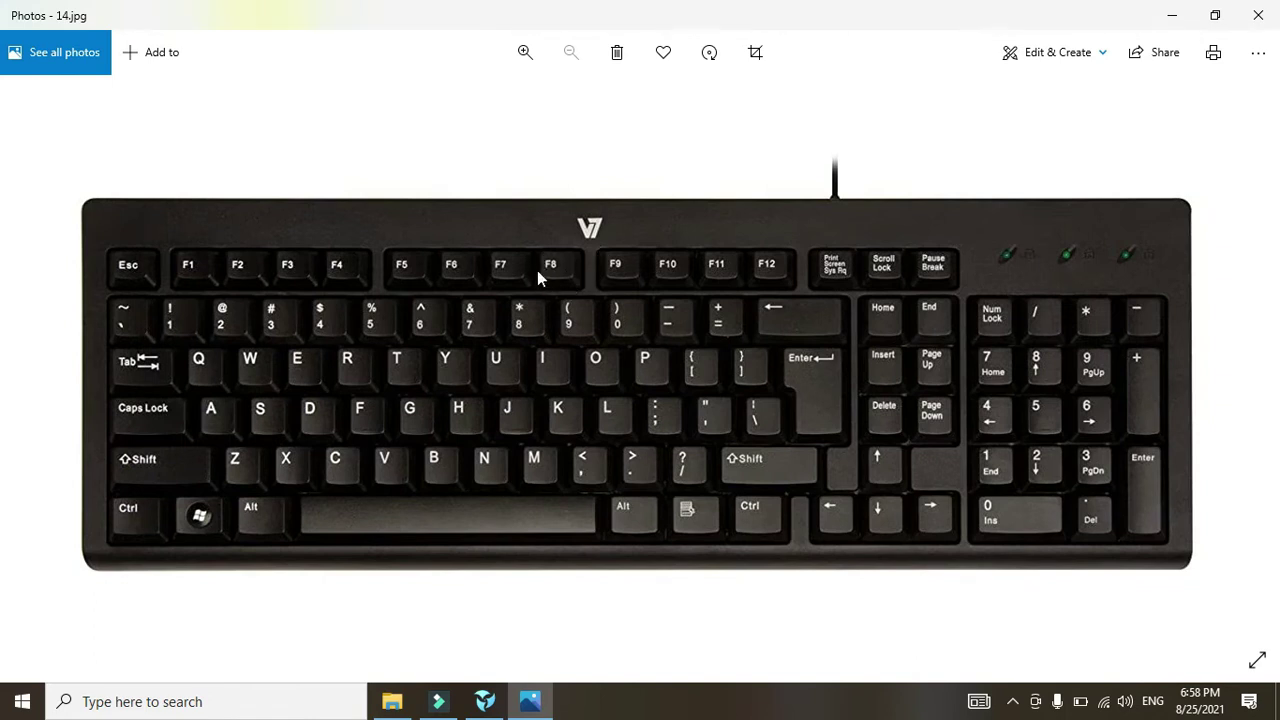
click(1254, 15)
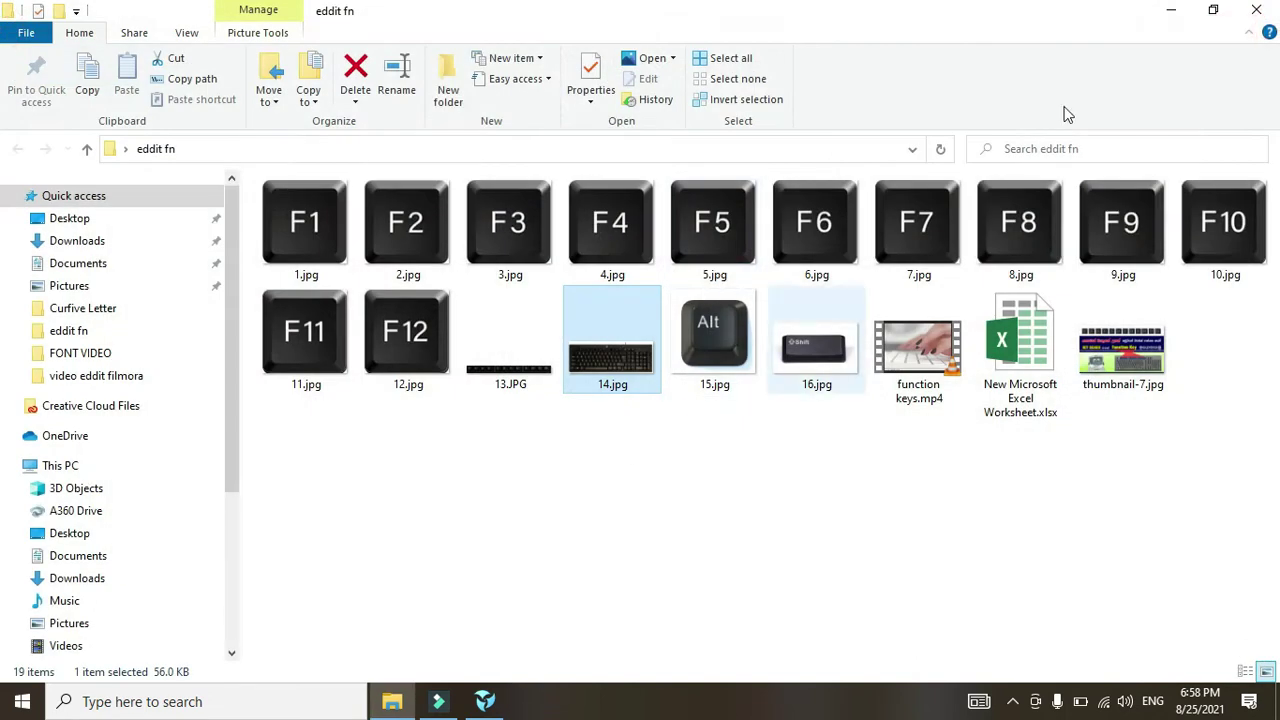
click(1246, 20)
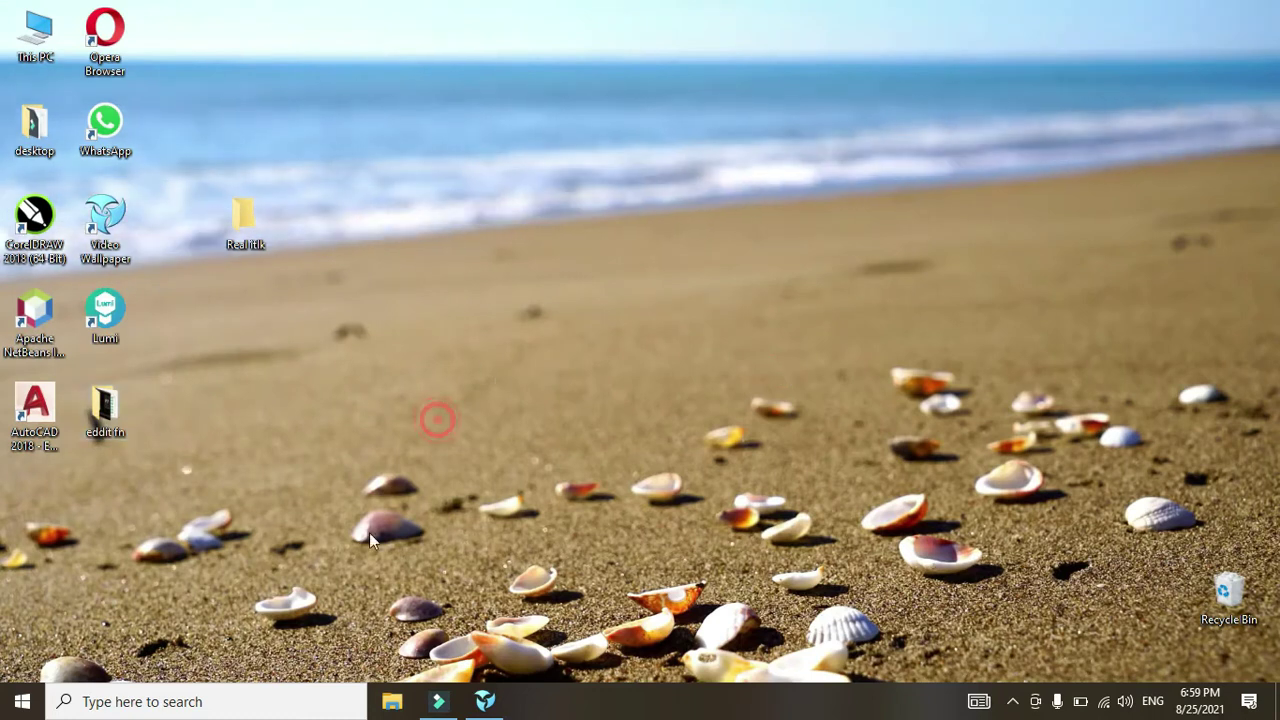
Step: Enter the column heading "Technology" in cell E1 of the Excel marks table
click(269, 701)
text(echnology)
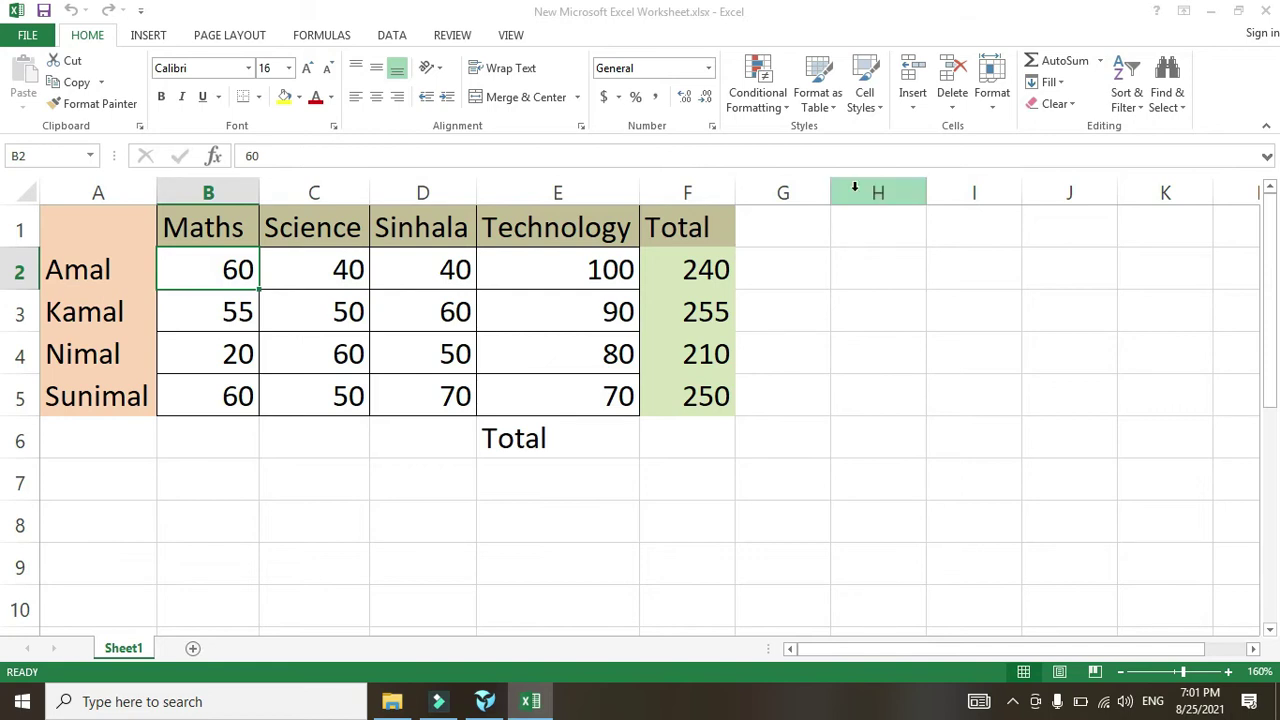
click(312, 297)
click(205, 268)
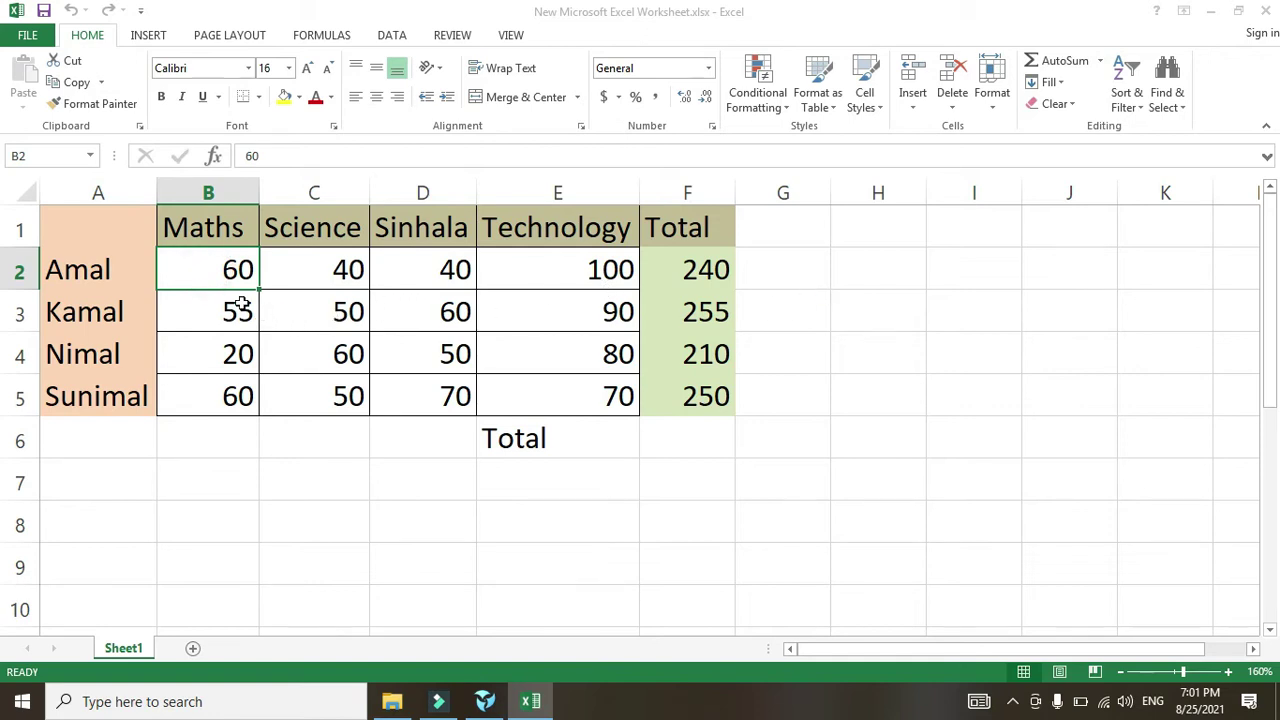
click(332, 302)
click(214, 276)
click(529, 295)
click(278, 281)
click(645, 316)
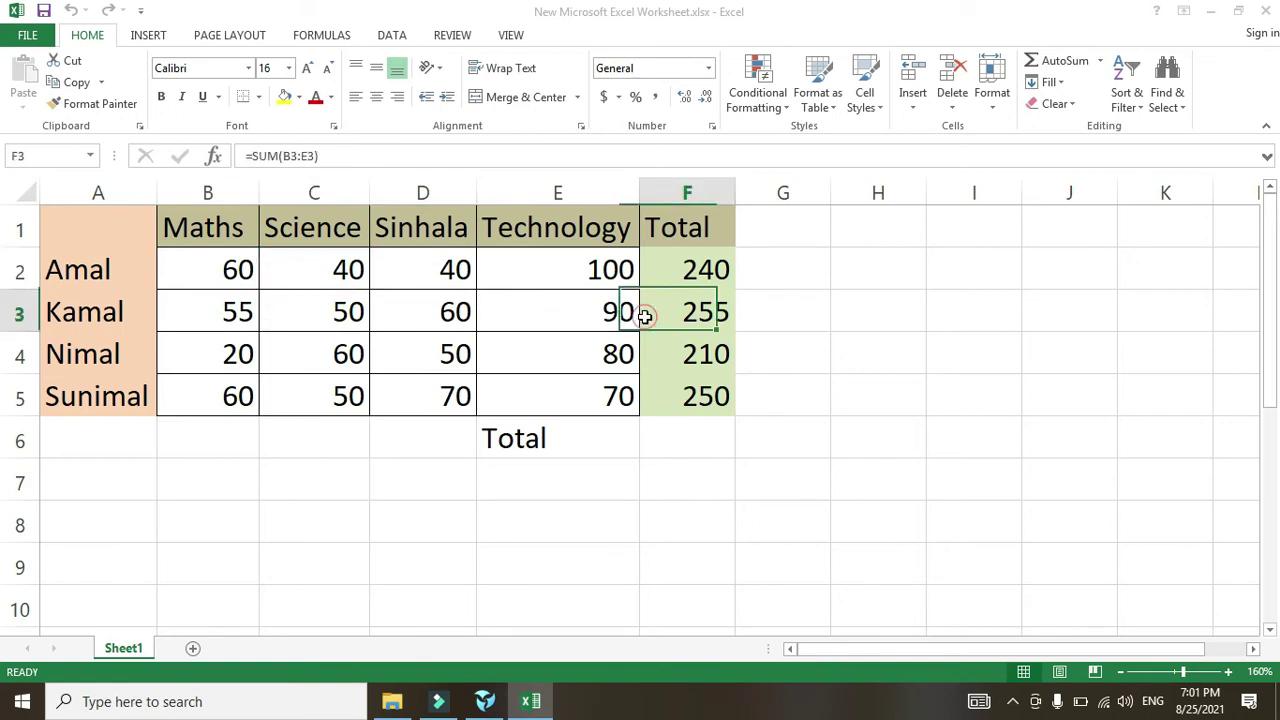
click(817, 323)
click(746, 363)
click(495, 319)
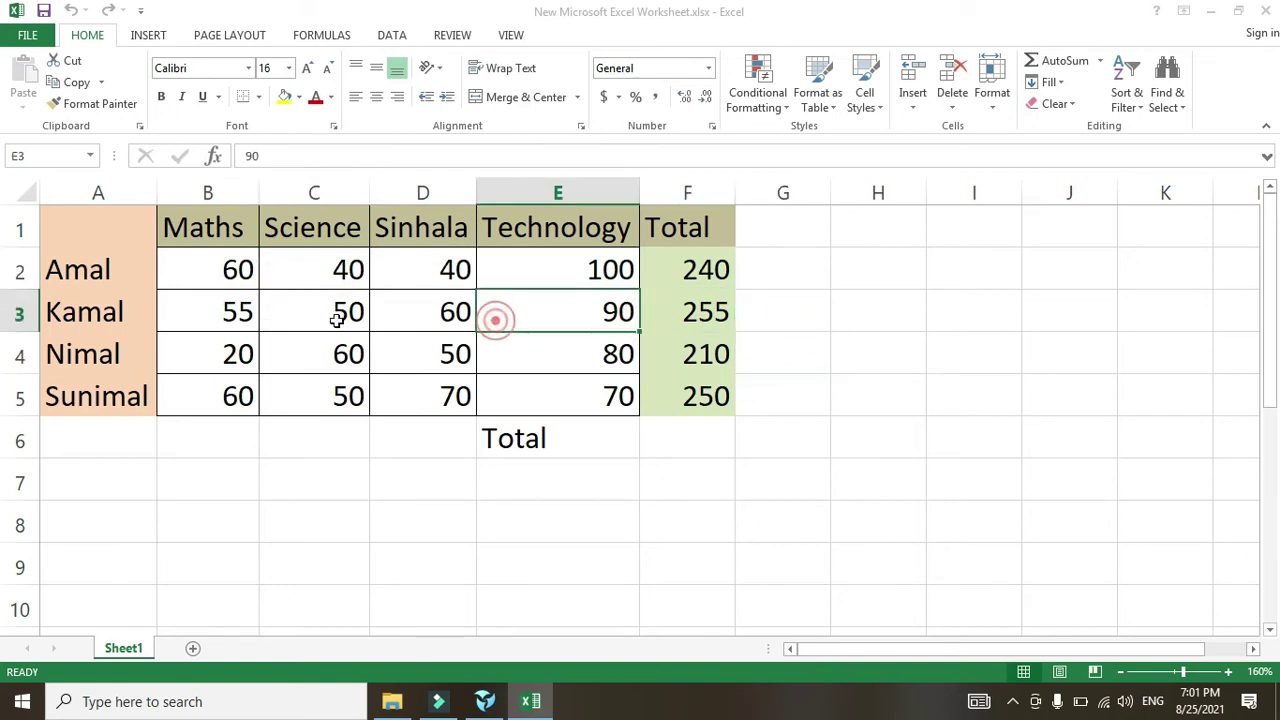
Step: Select the marks and totals of all four students, cells B2 to F5
click(190, 275)
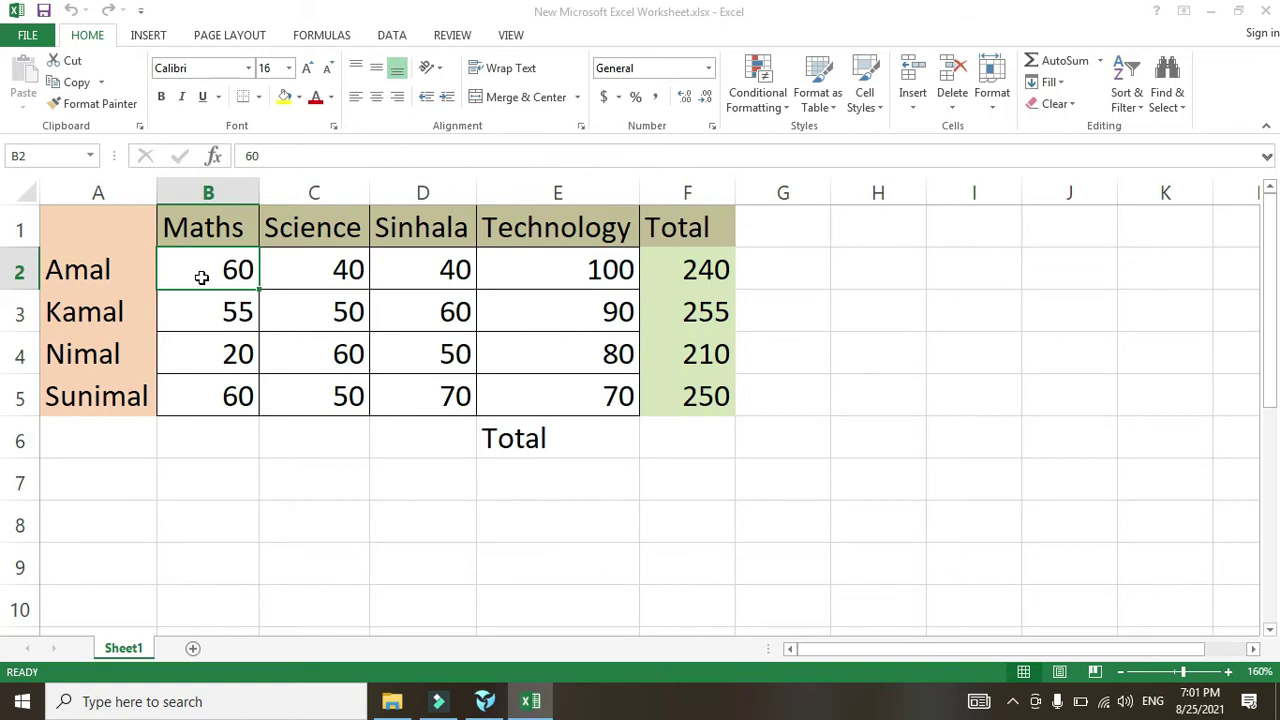
click(189, 263)
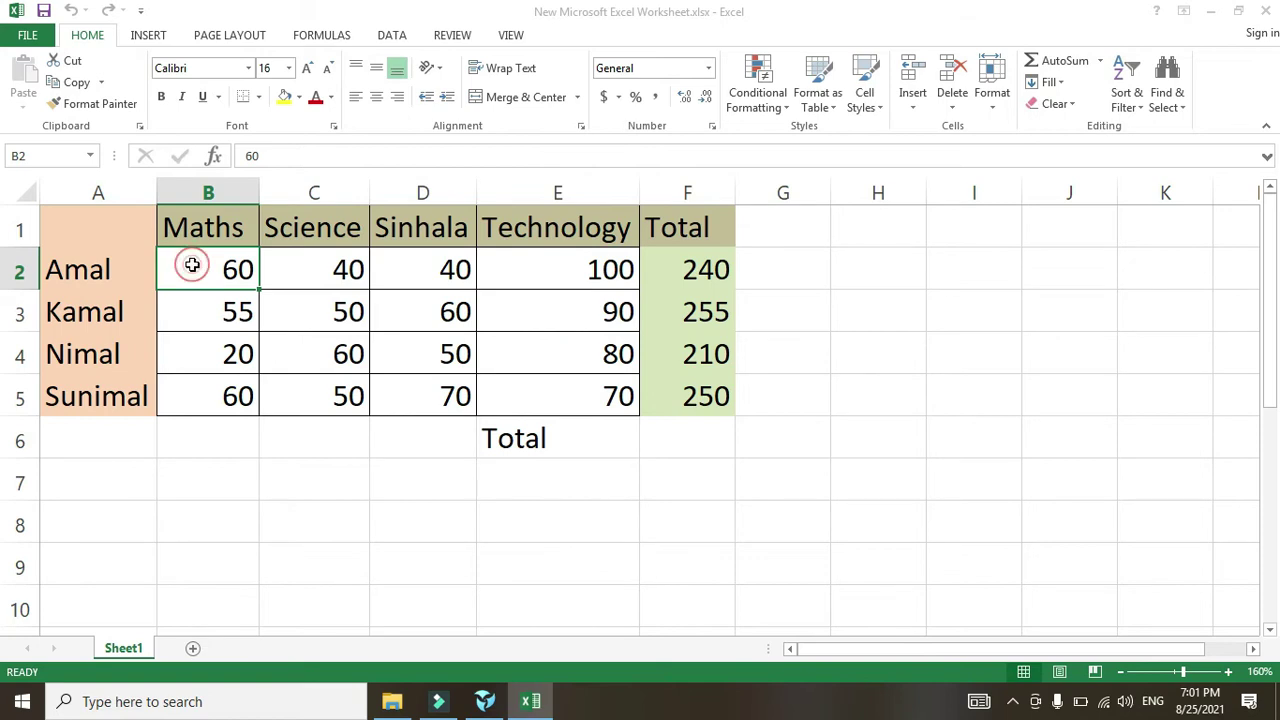
drag(214, 272, 257, 271)
click(242, 285)
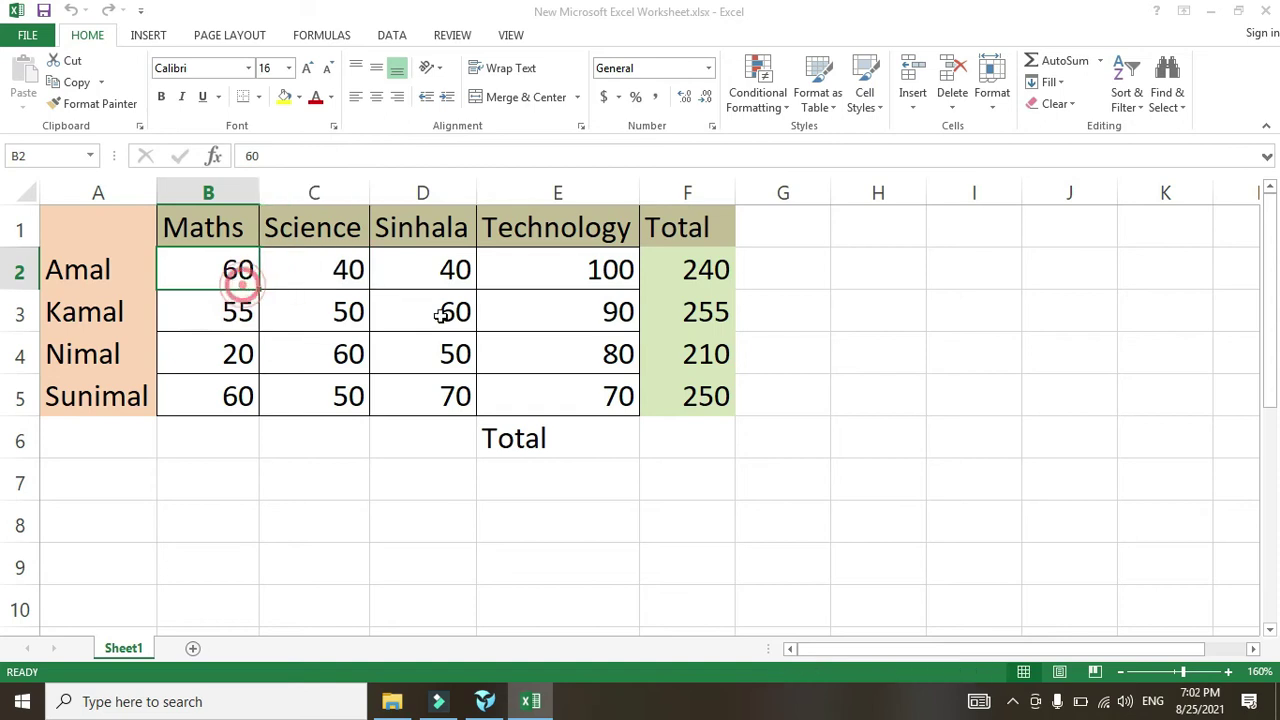
click(724, 401)
click(203, 258)
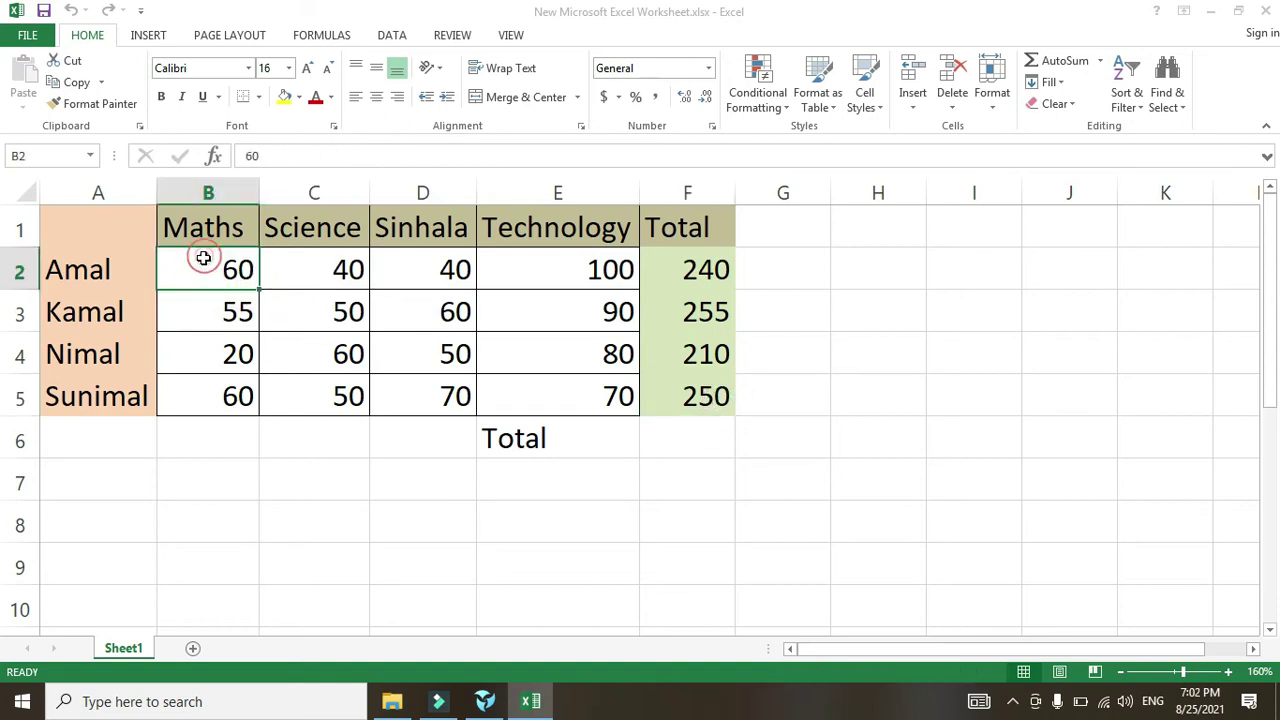
click(702, 405)
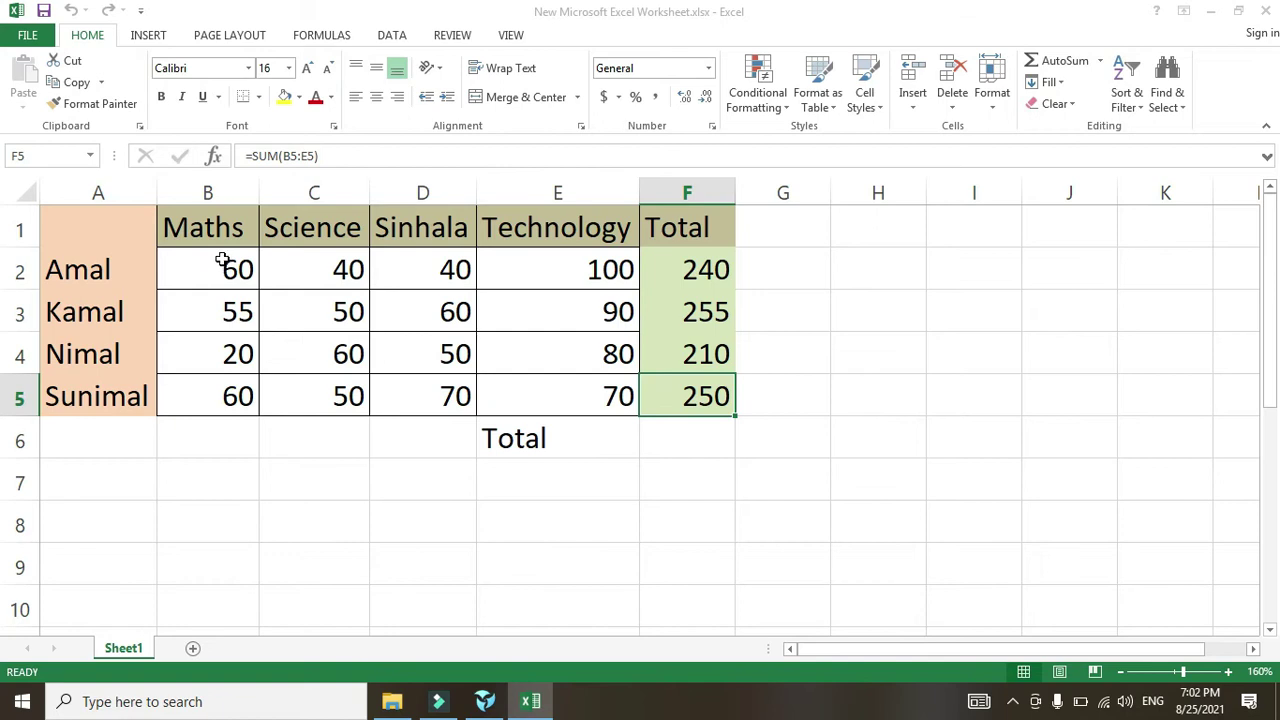
click(222, 259)
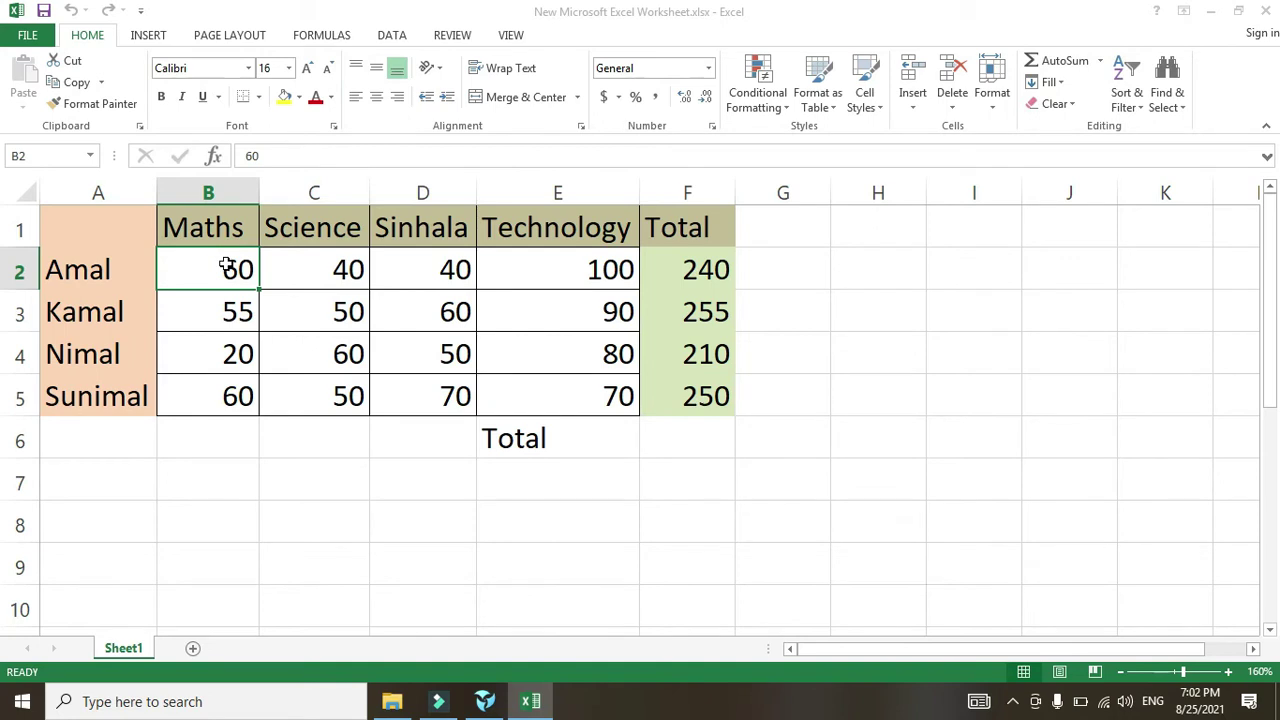
drag(226, 260, 705, 409)
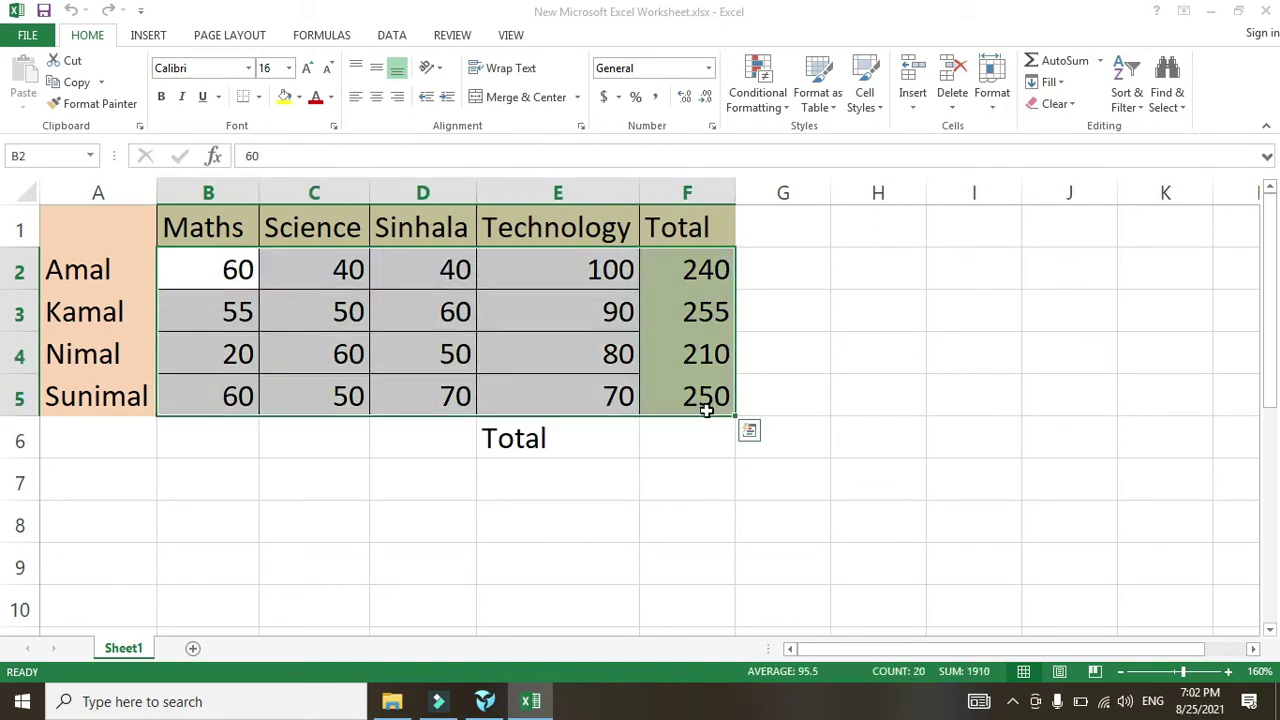
Step: Select the range B2 to F5 in Extend Selection mode, starting from cell B2
click(818, 427)
click(697, 390)
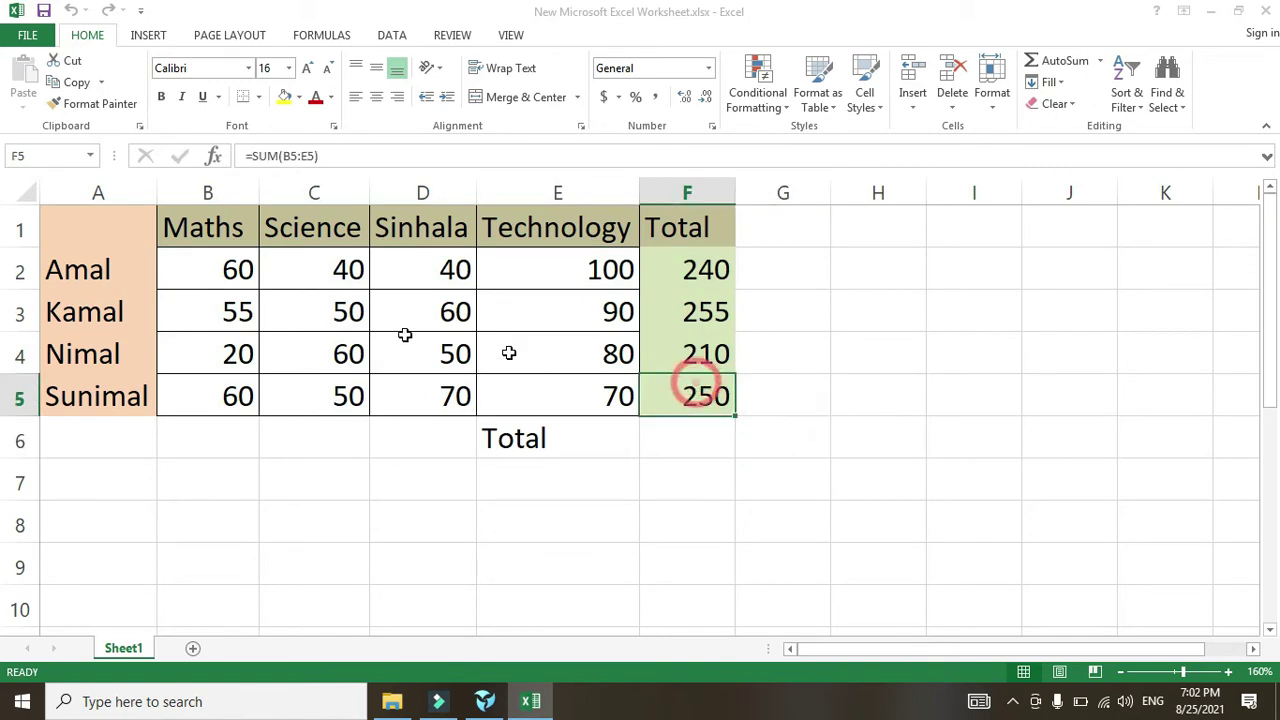
click(720, 358)
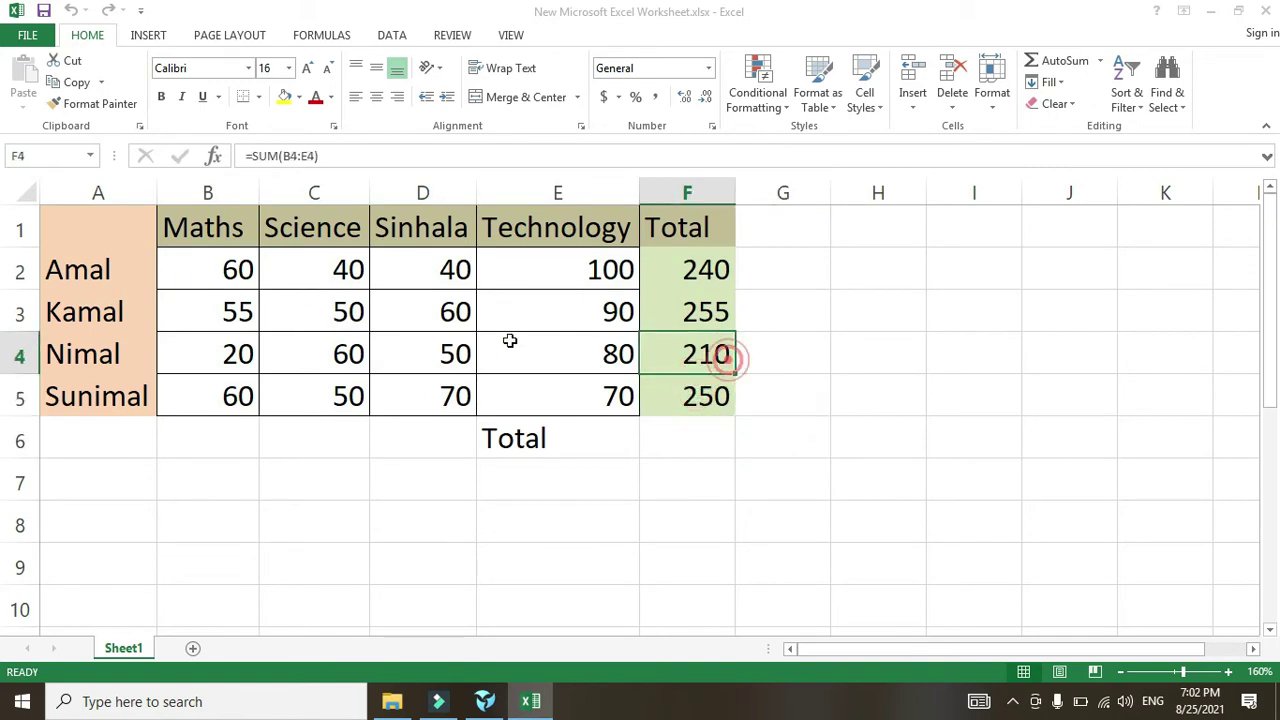
click(213, 272)
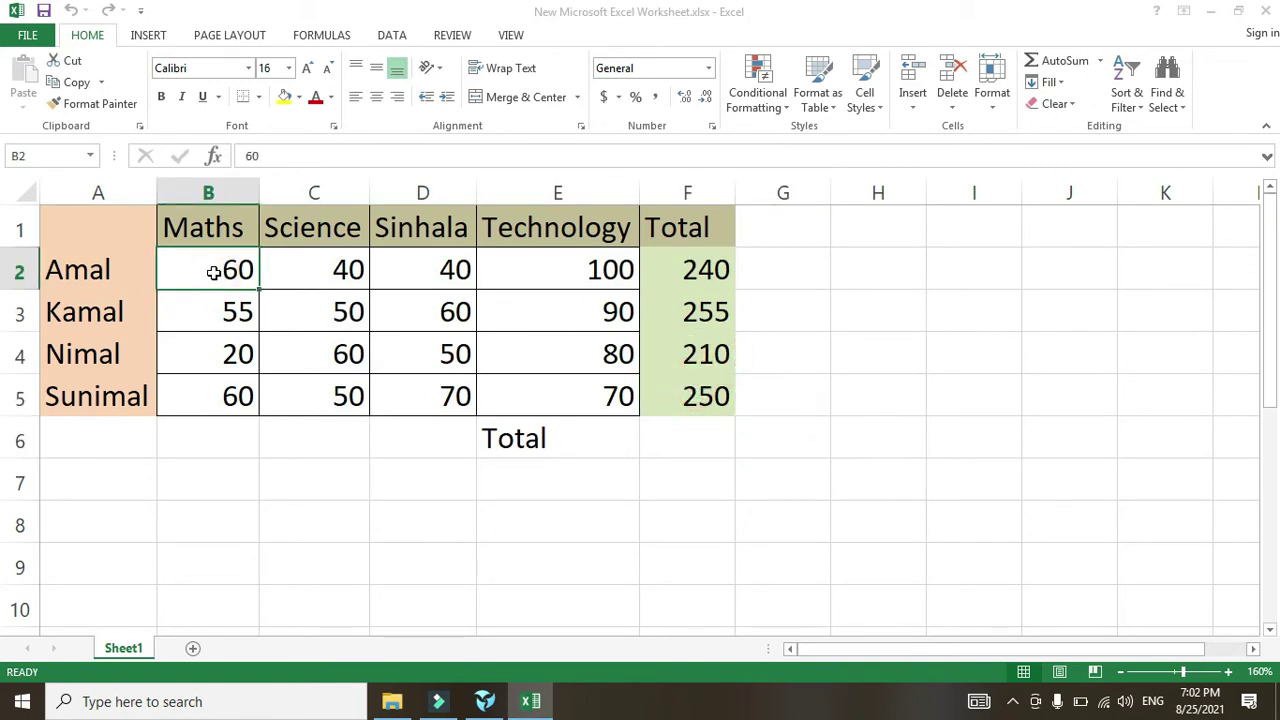
key(F8)
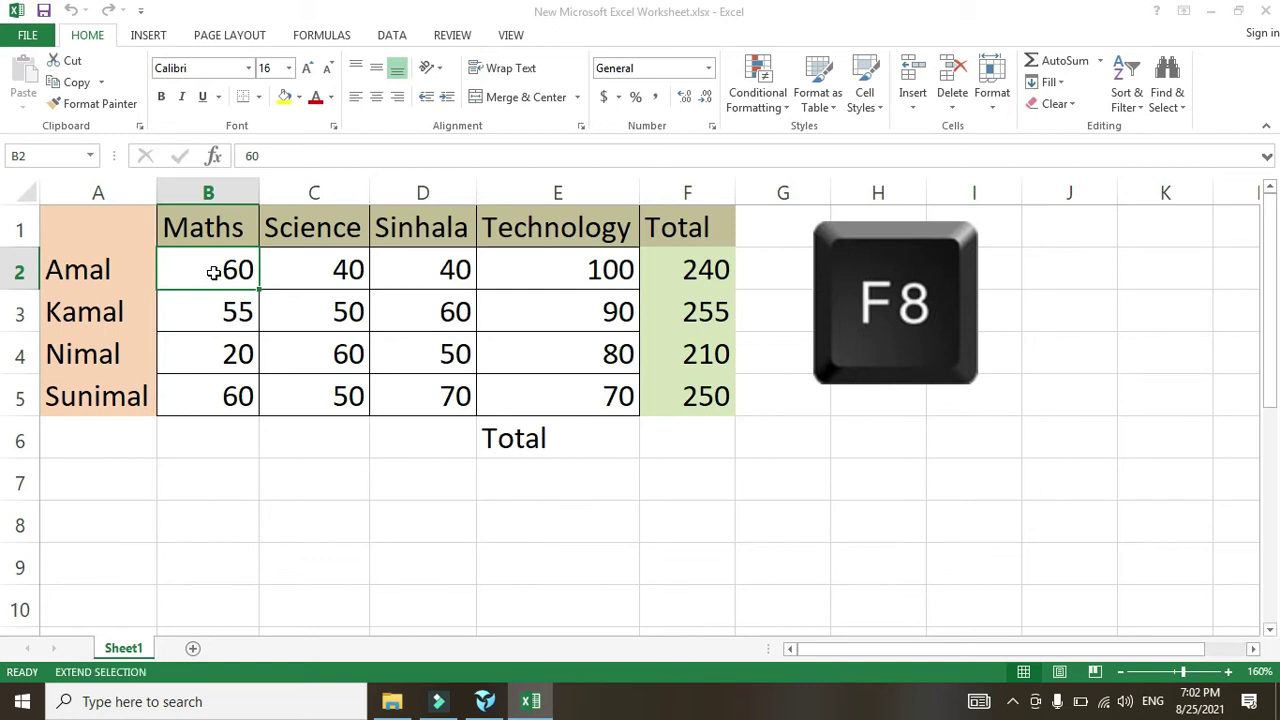
click(689, 397)
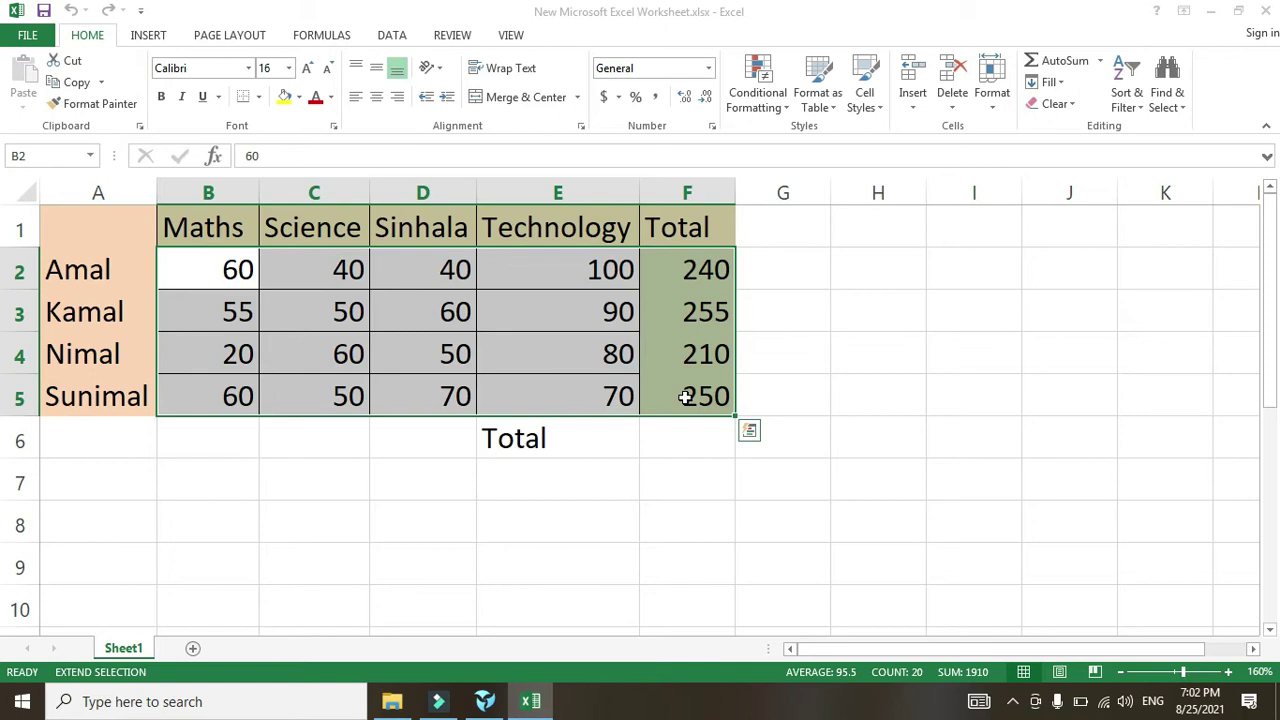
Step: Resize the extended selection down to cell F6 and to other end cells in column F
click(680, 437)
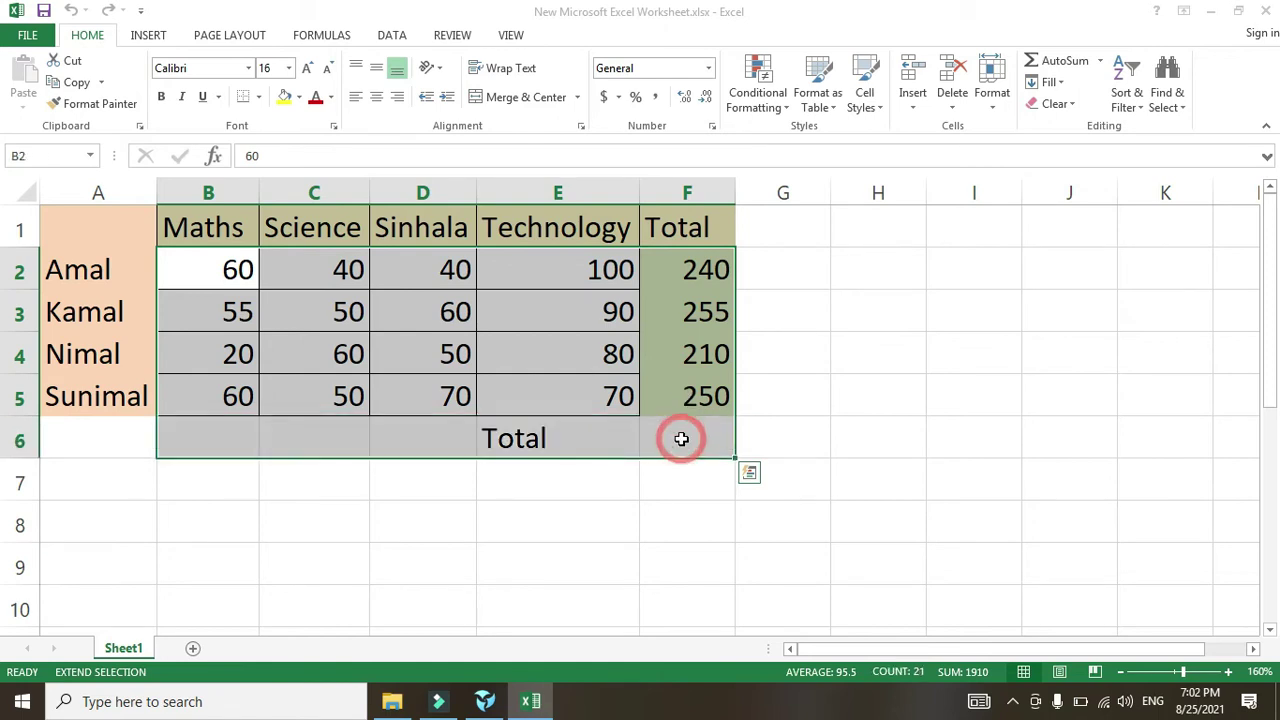
click(657, 506)
click(649, 376)
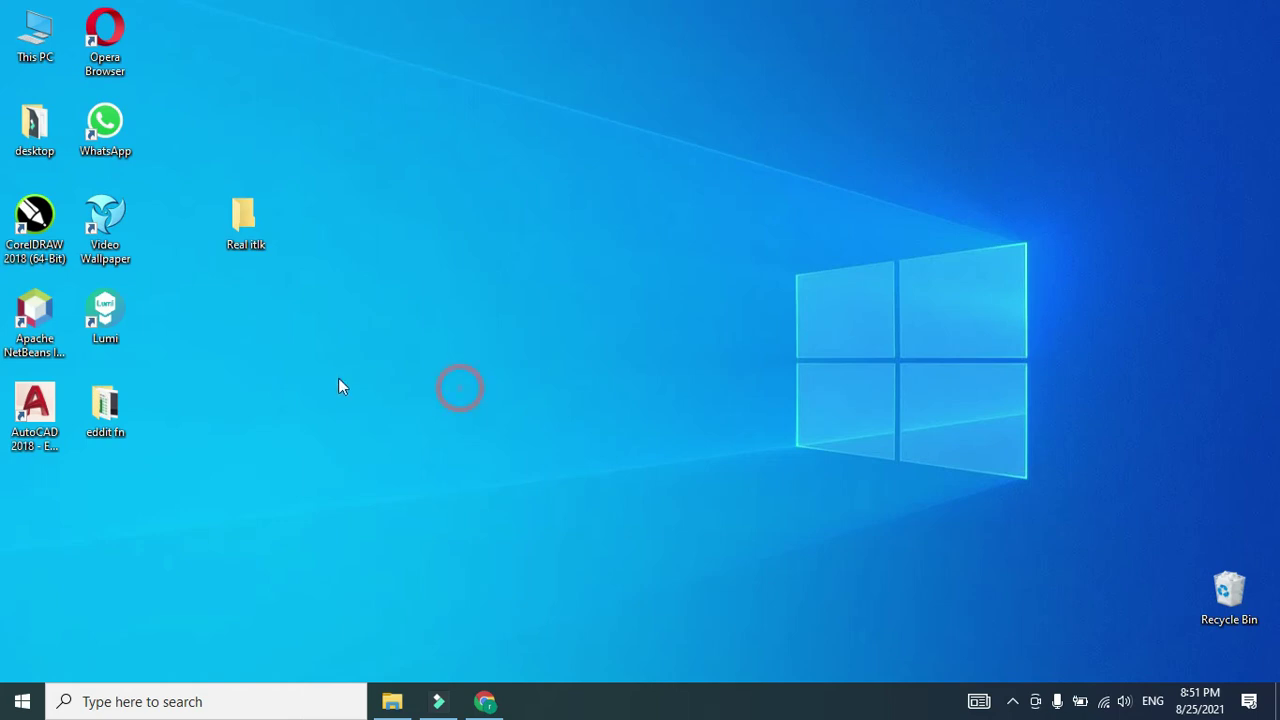
Step: Open the workbook New Microsoft Excel Worksheet.xlsx from the eddit fn folder on the desktop
double_click(118, 410)
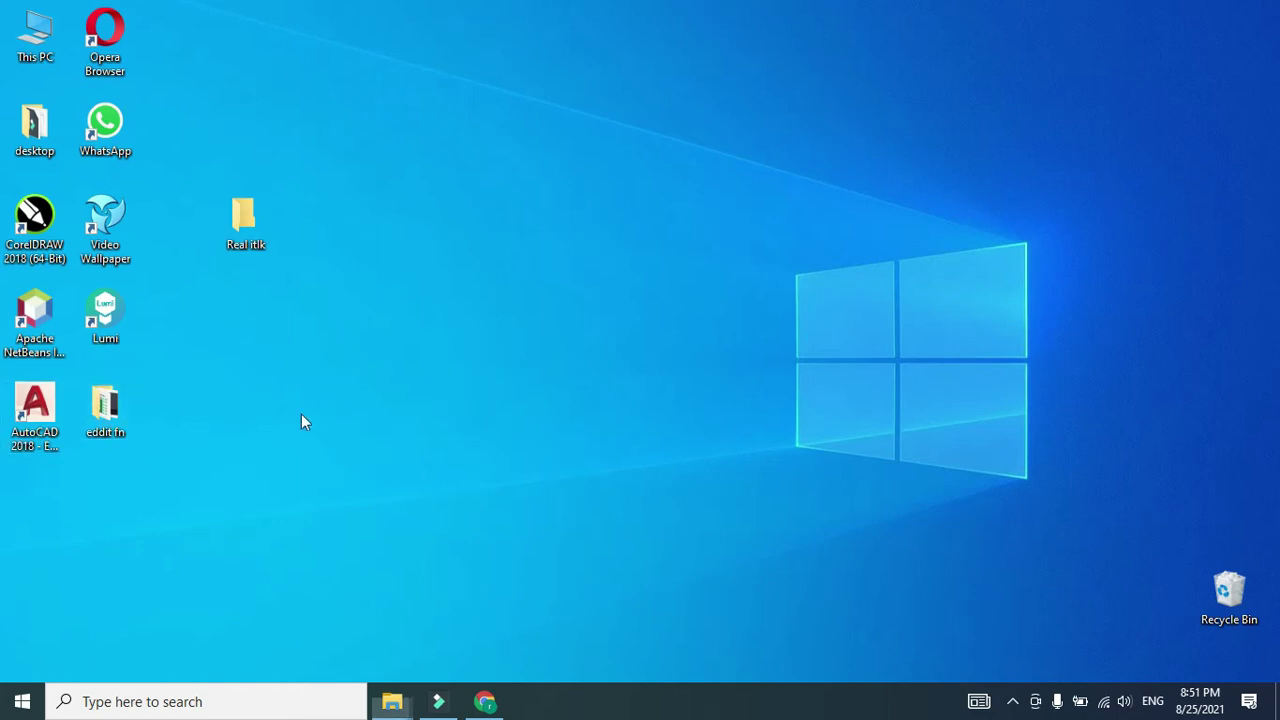
click(612, 491)
double_click(1005, 360)
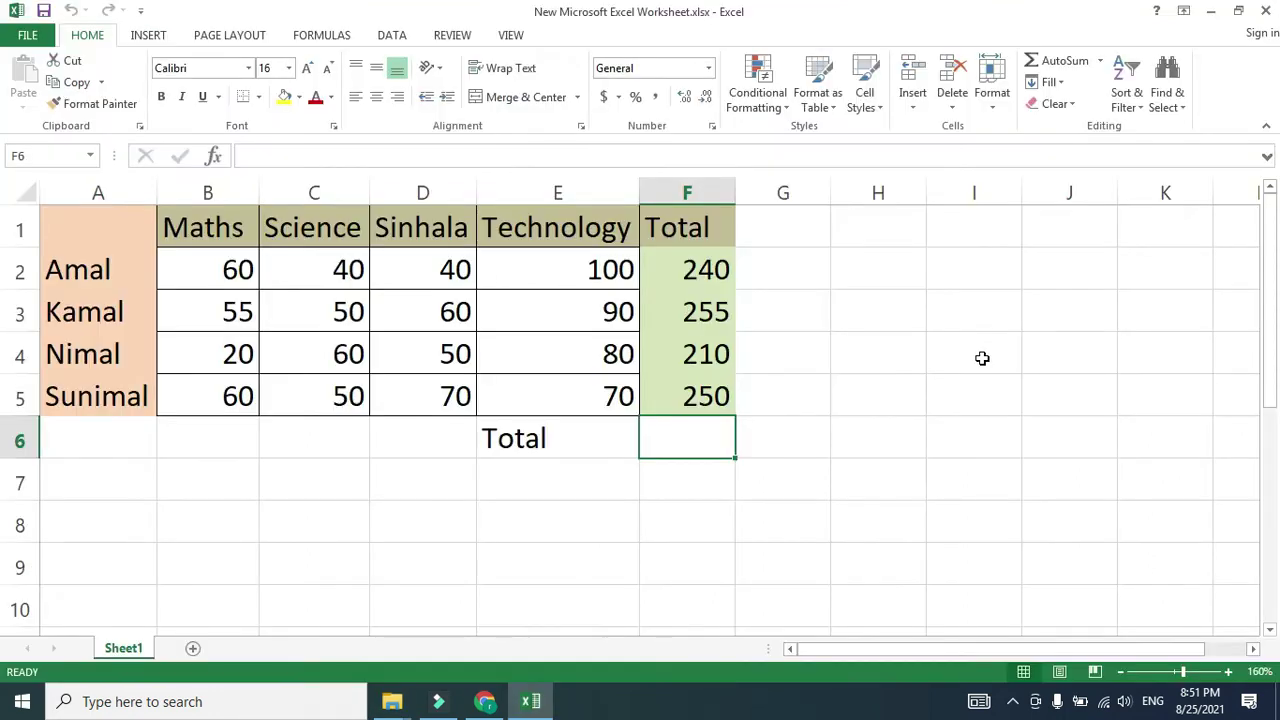
Step: Enter the formula =SUM(F2:F5) in cell F6 to add up the four students' totals
click(918, 475)
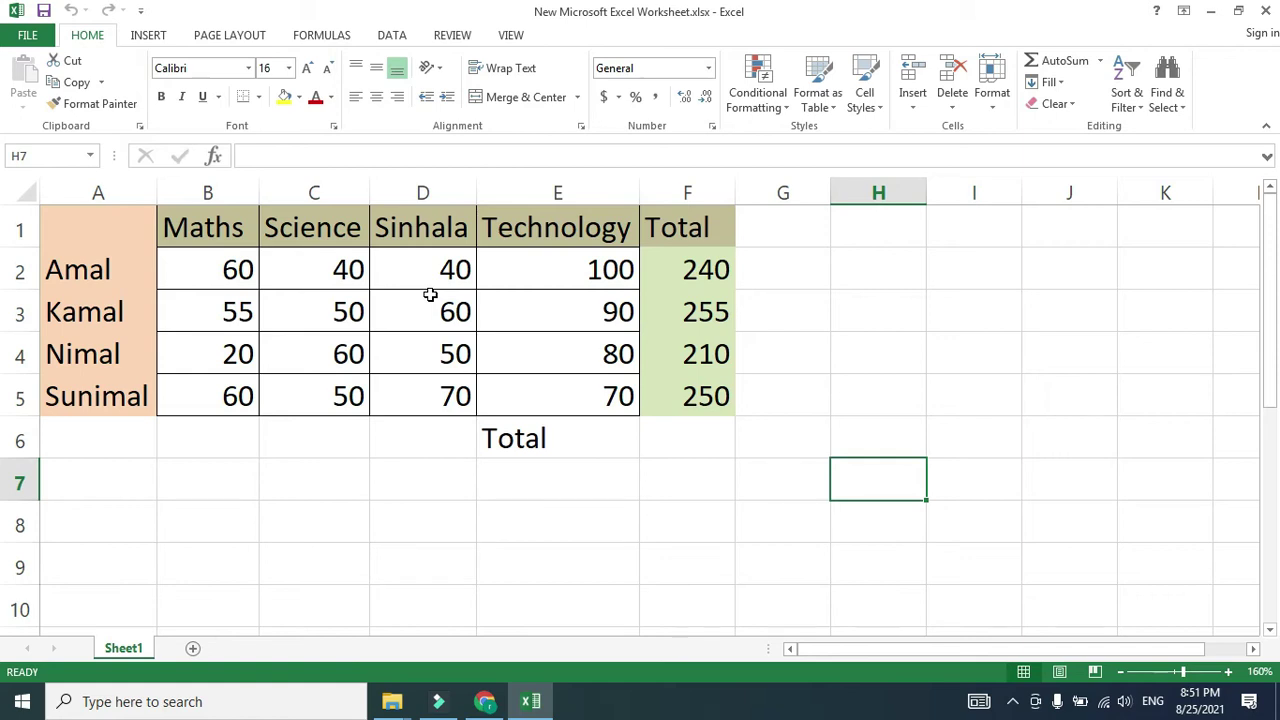
click(668, 478)
click(675, 440)
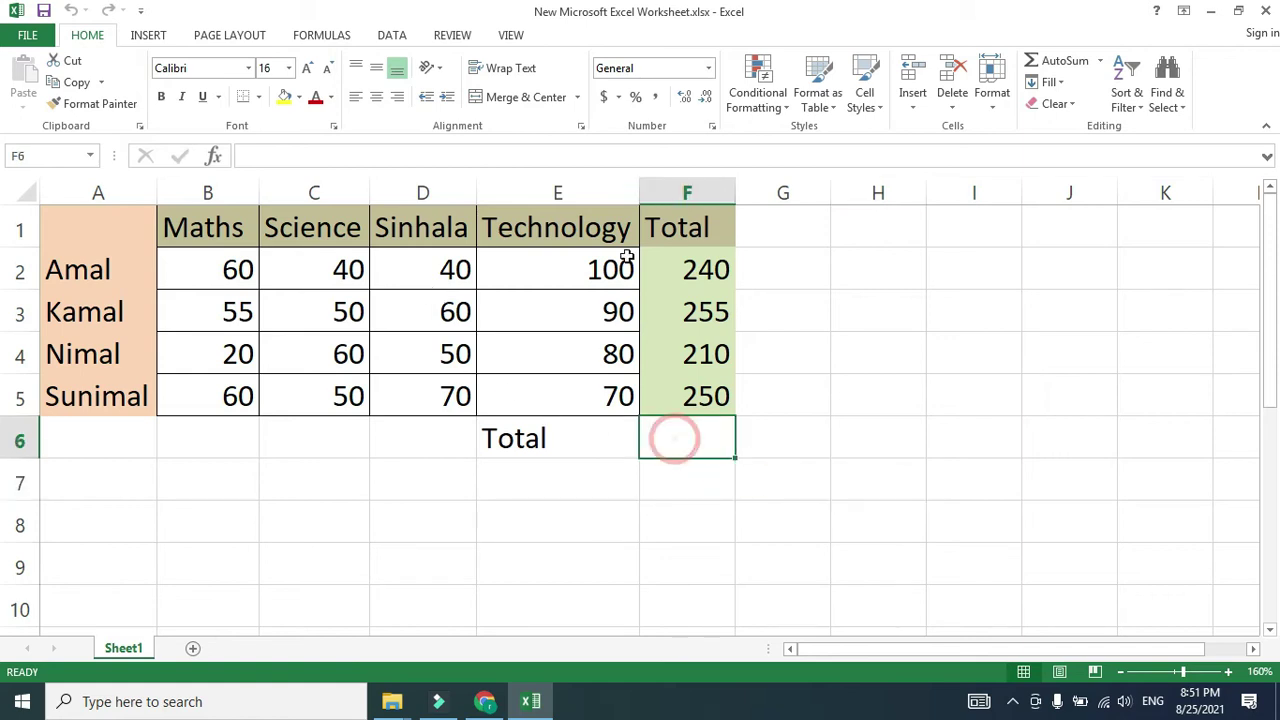
double_click(689, 441)
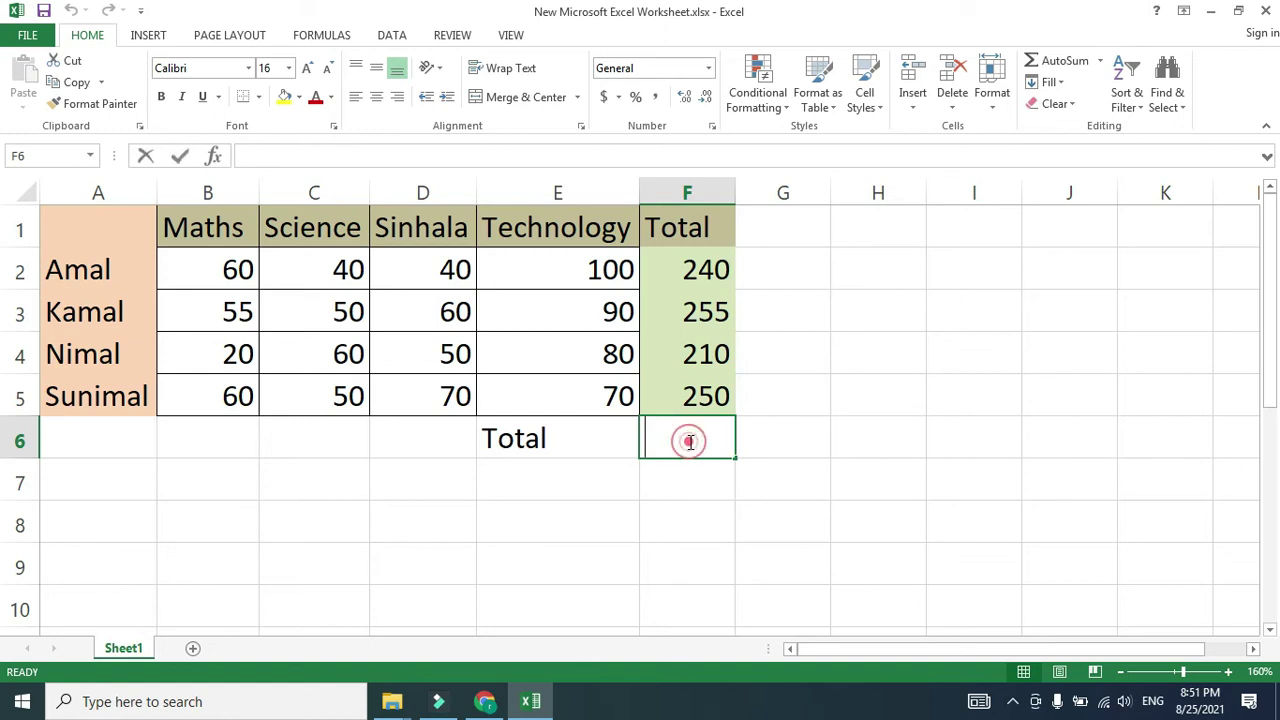
text(=)
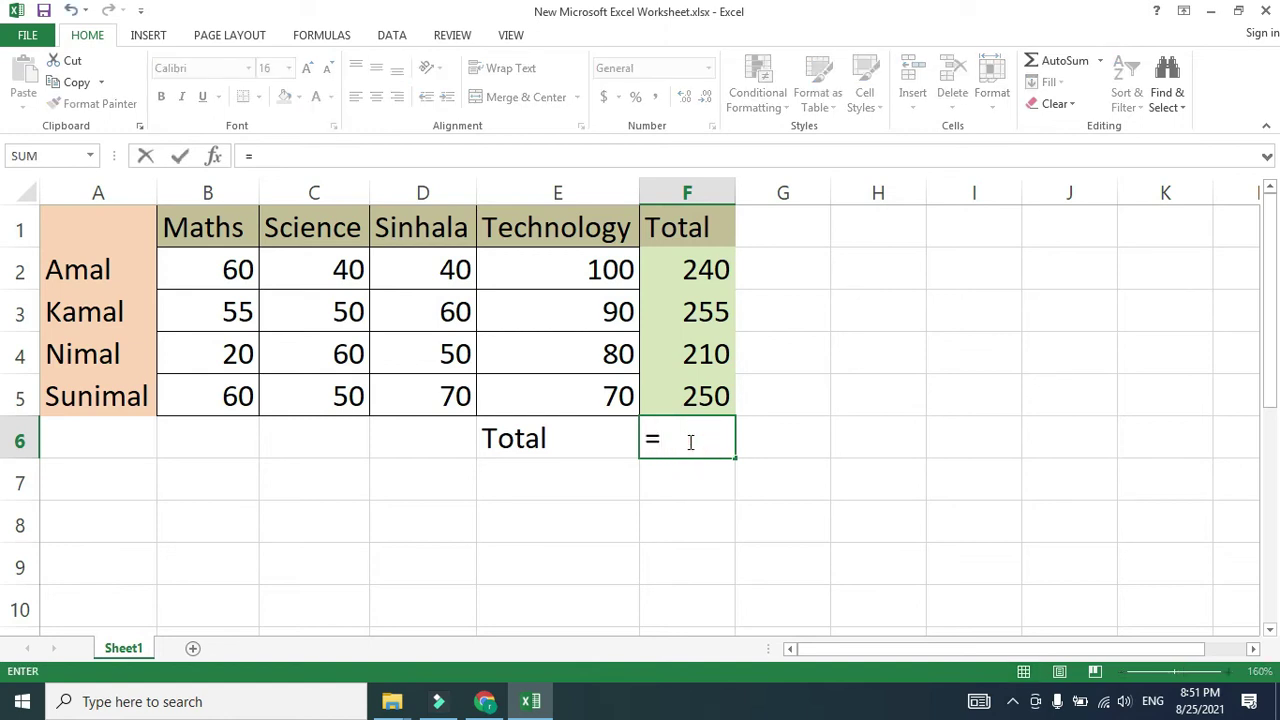
text(sum()
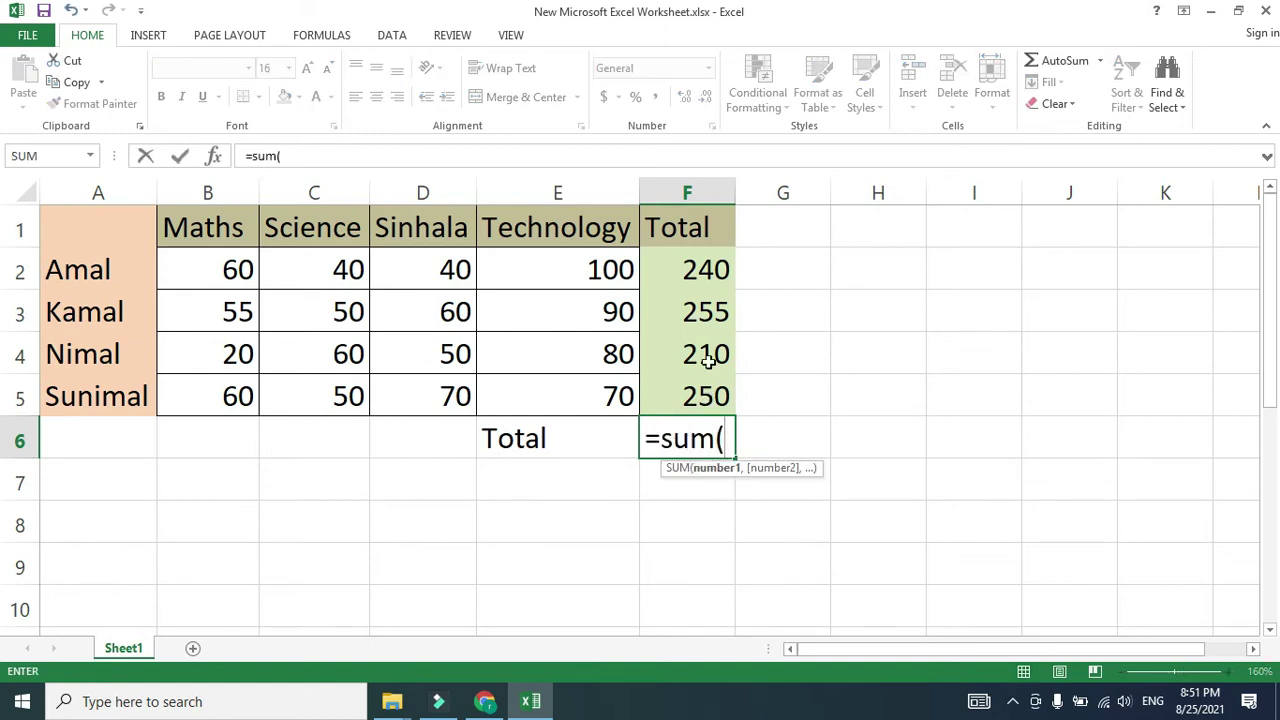
drag(687, 280, 700, 392)
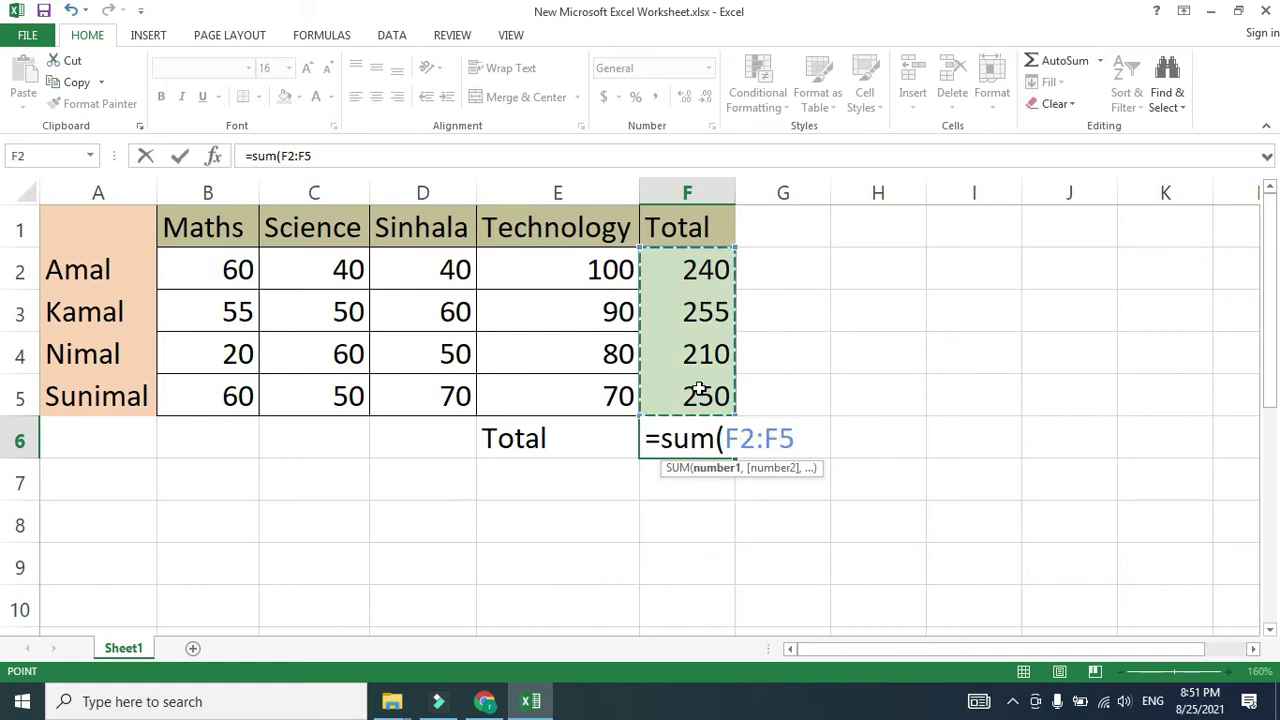
text())
key(Return)
Step: Examine the grand total in cell F6 and its formula
click(717, 497)
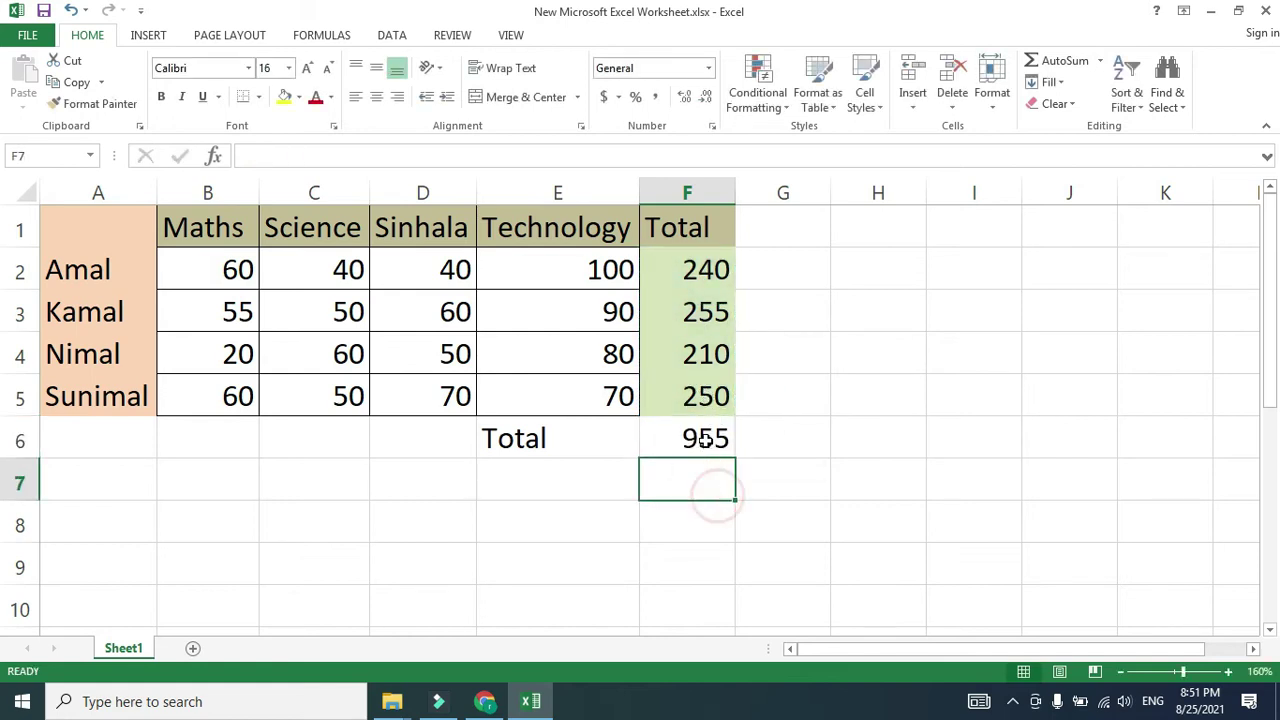
click(705, 440)
click(749, 510)
click(696, 438)
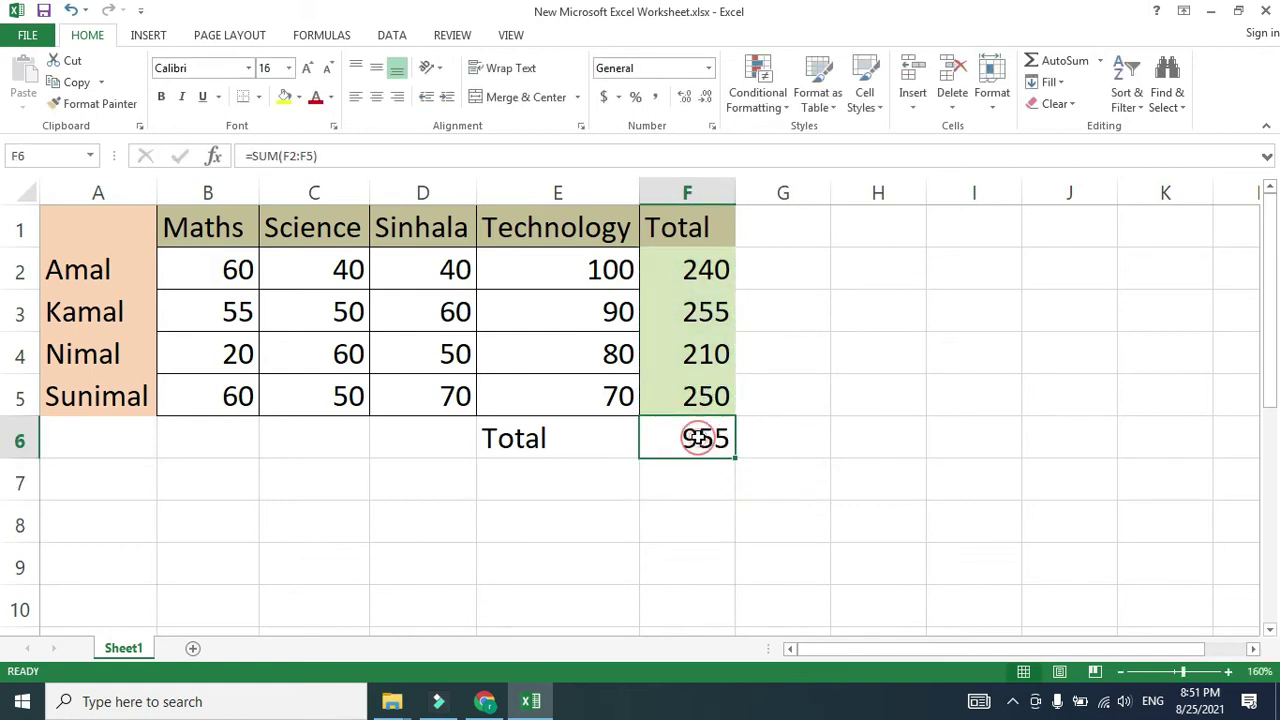
click(742, 497)
click(702, 440)
click(703, 518)
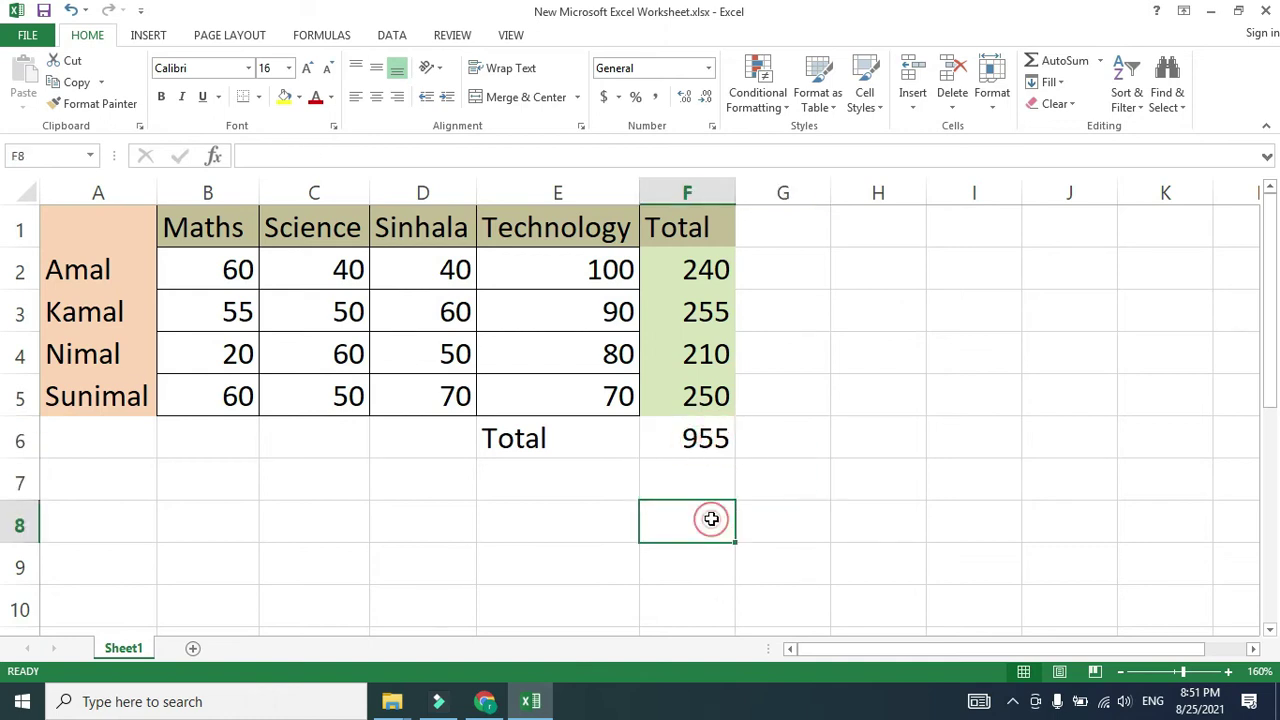
click(779, 449)
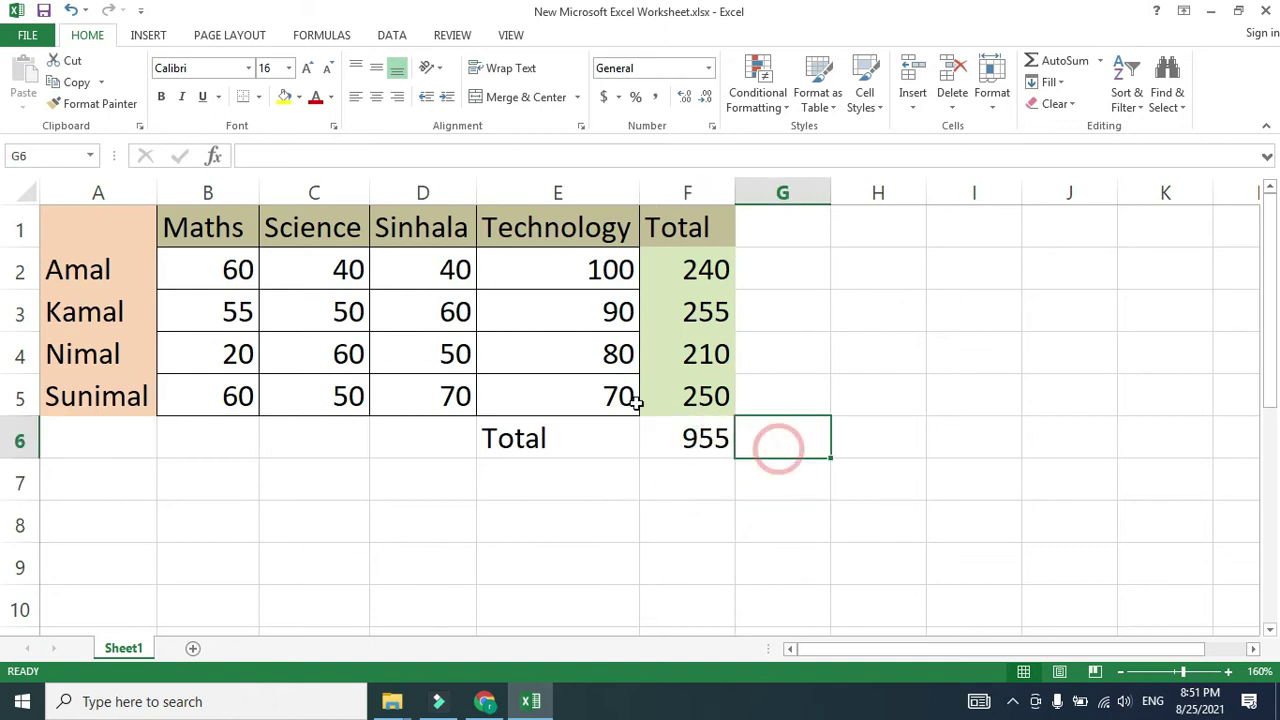
Step: Clear the second student's total in cell F3 to test automatic recalculation, and undo the deletion
click(718, 313)
click(790, 323)
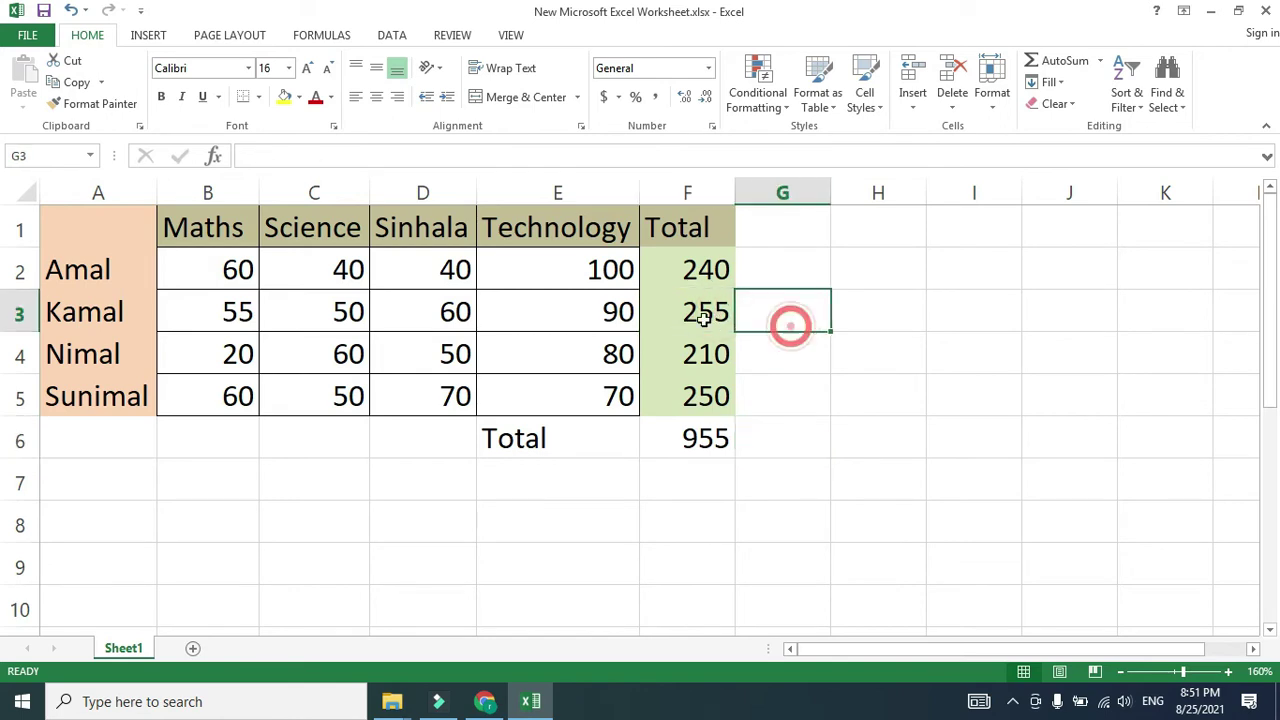
click(709, 310)
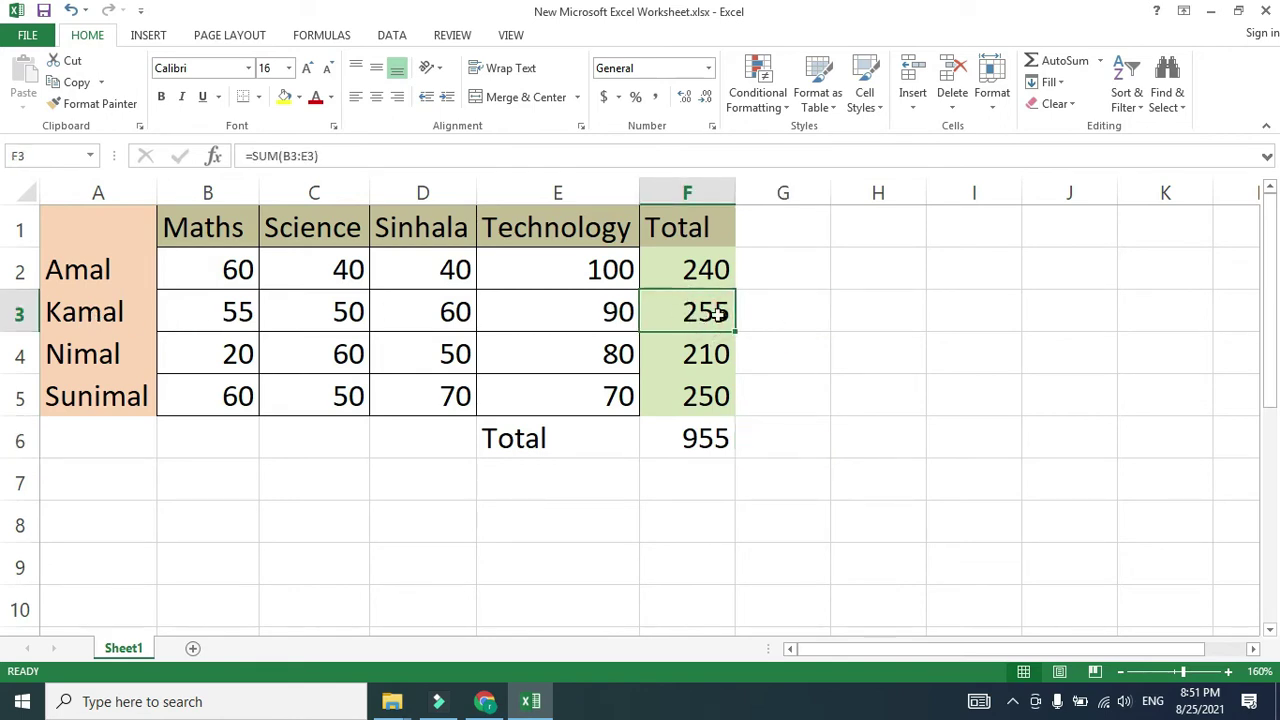
click(768, 320)
click(681, 316)
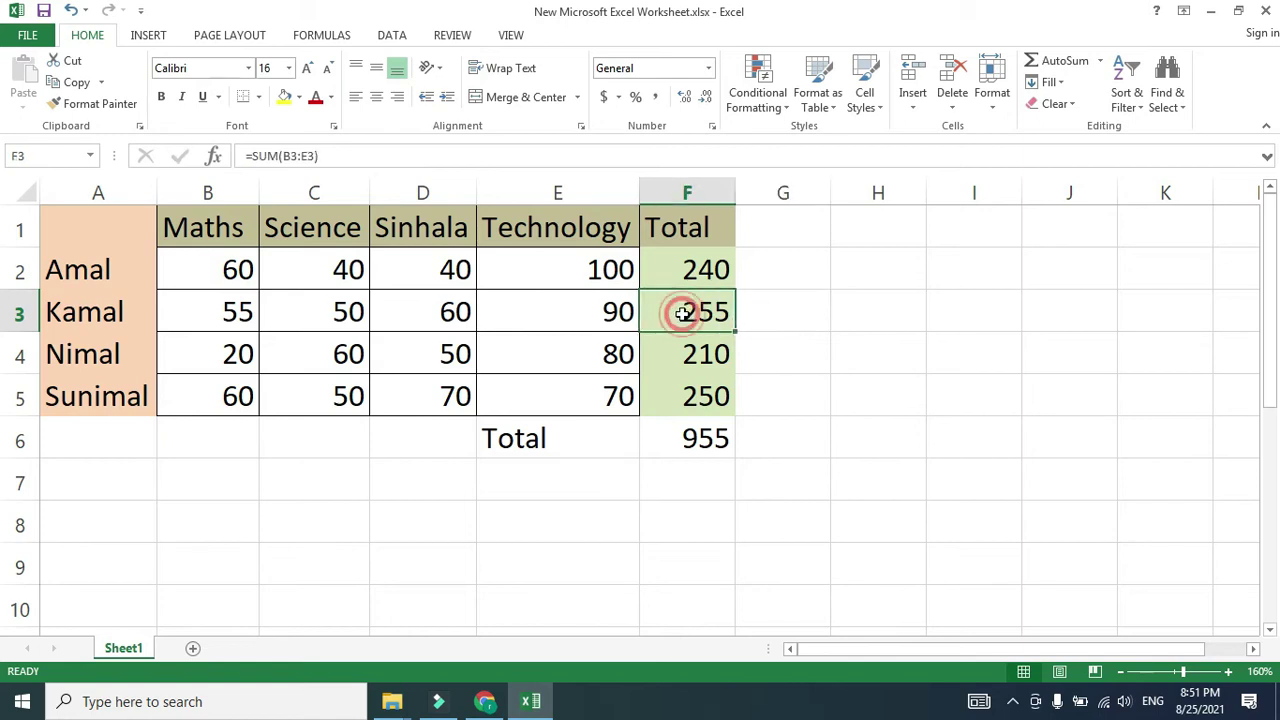
key(Delete)
click(822, 432)
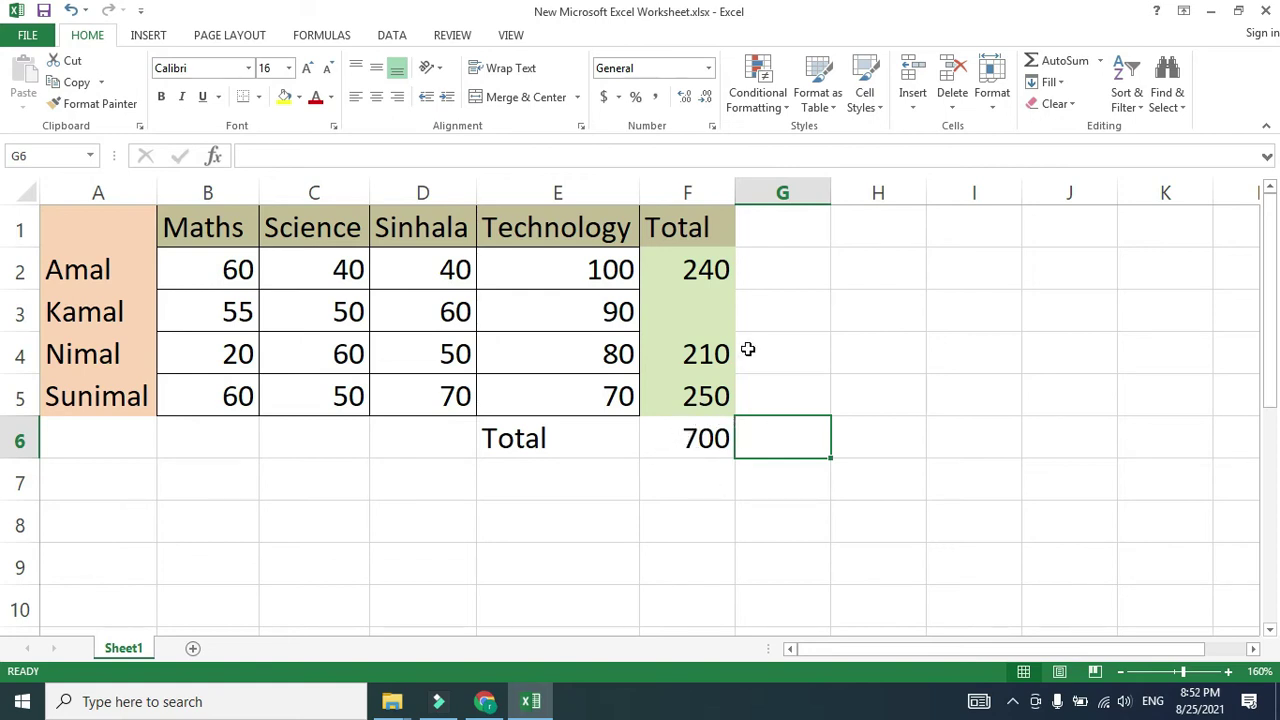
click(71, 10)
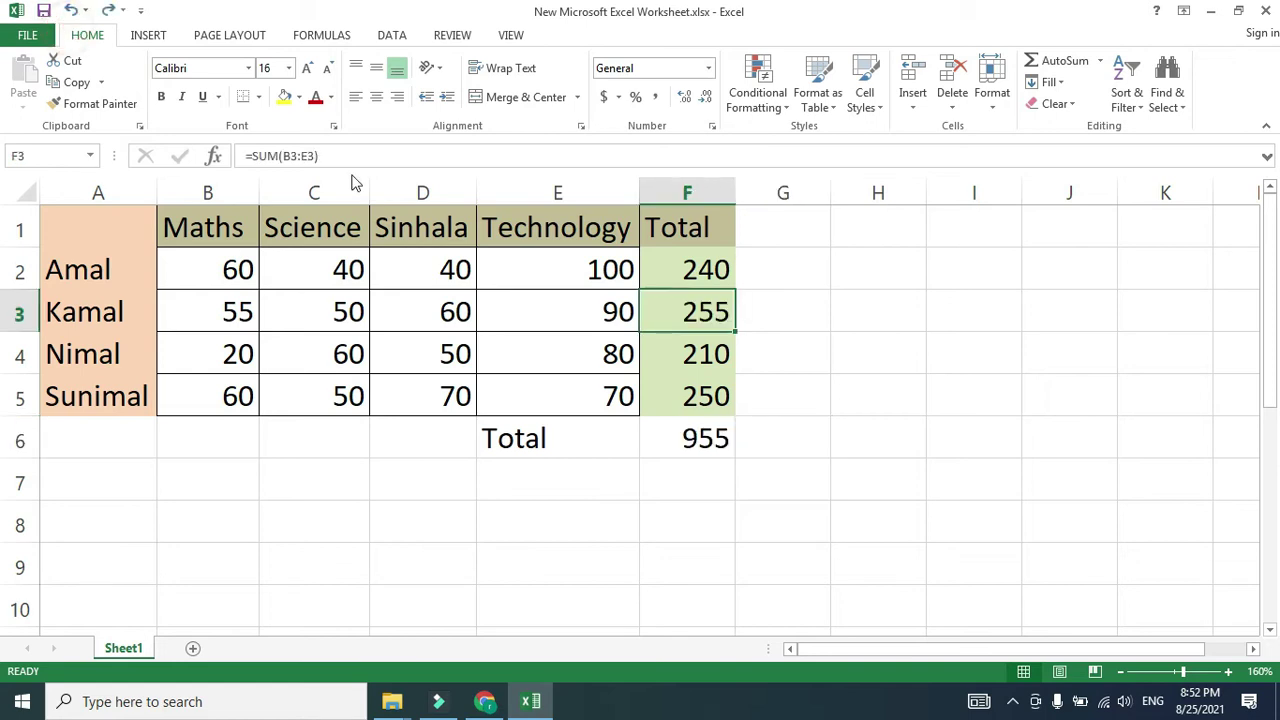
click(754, 379)
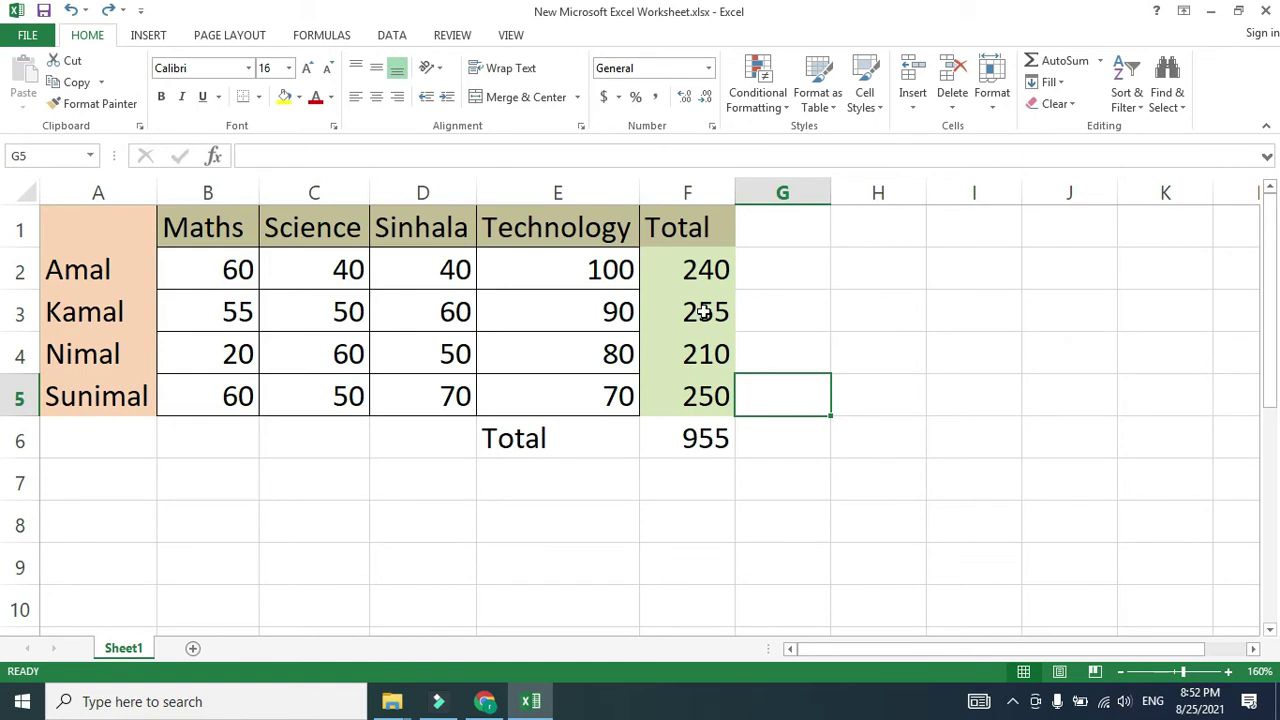
click(766, 311)
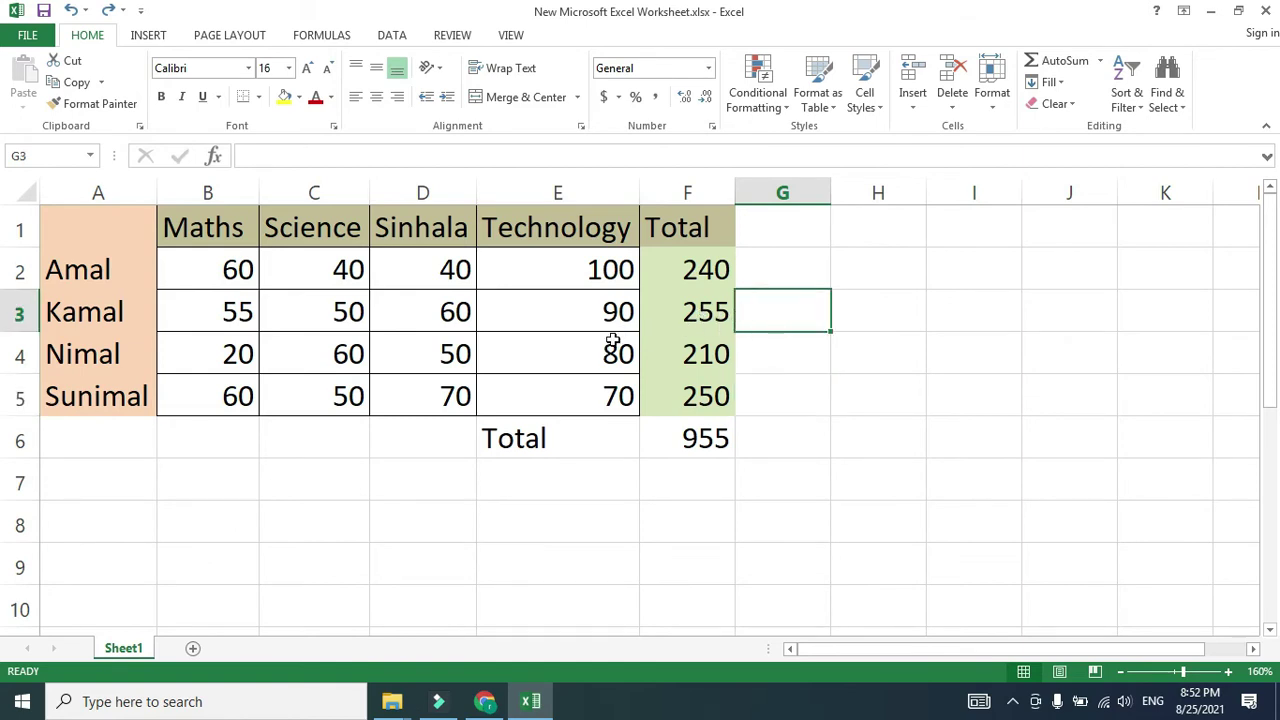
click(775, 383)
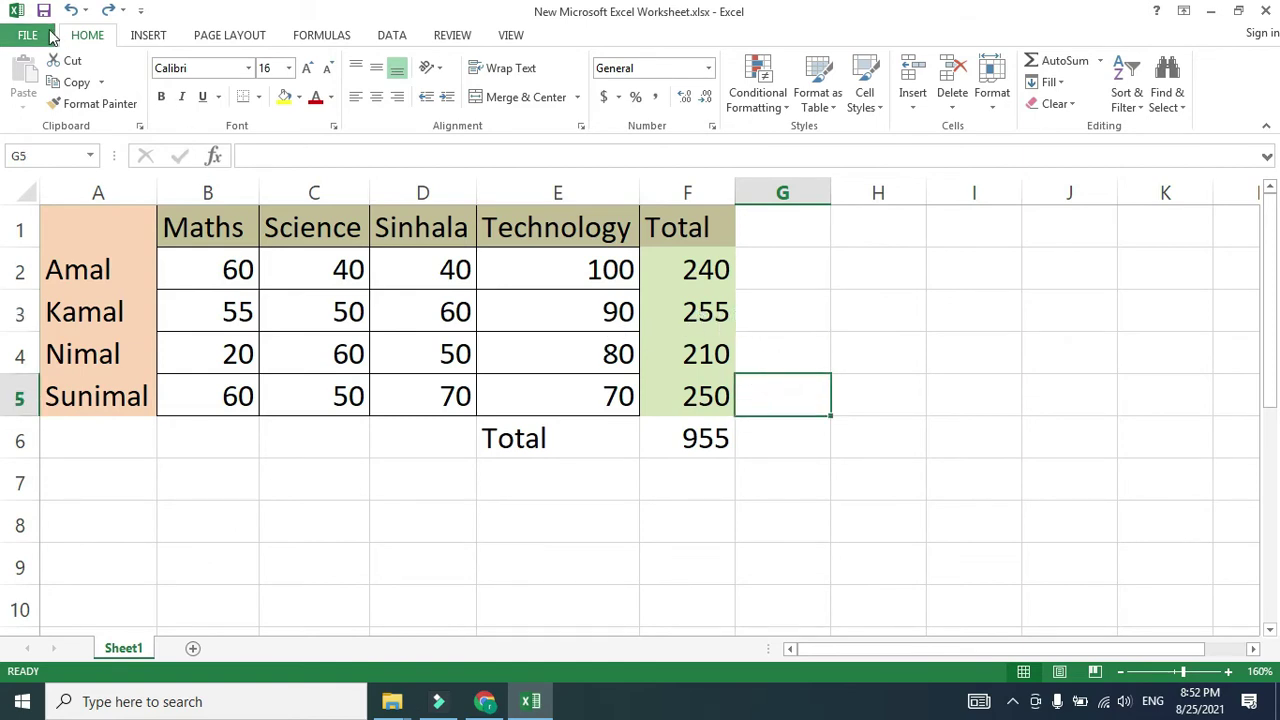
Step: Set the workbook calculation to Manual in the Excel formula options, keeping recalculation before saving enabled
click(50, 35)
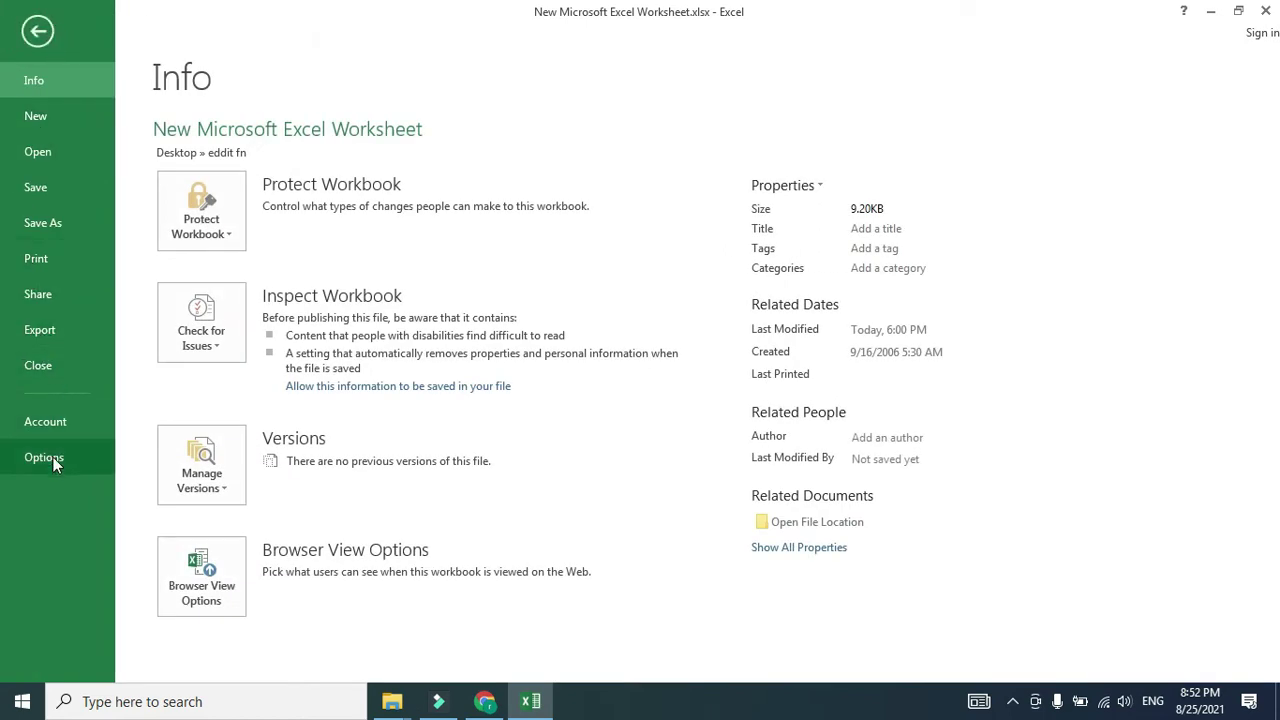
key(Escape)
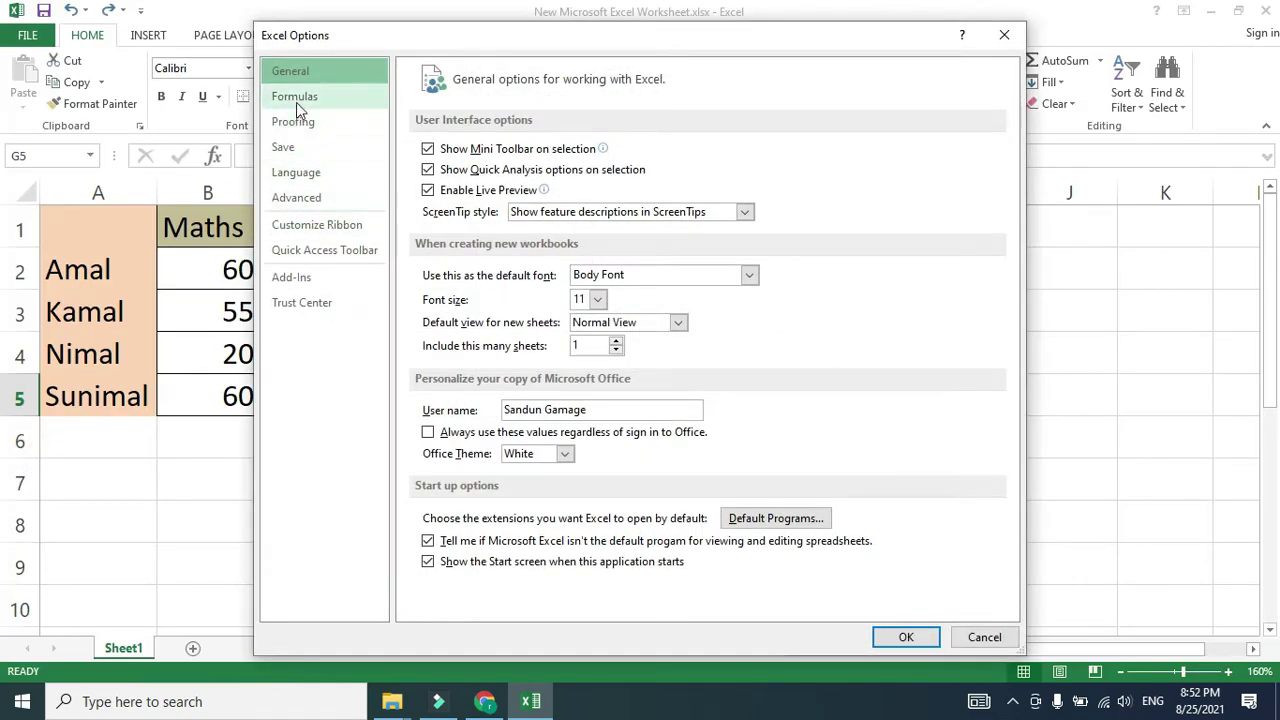
click(296, 100)
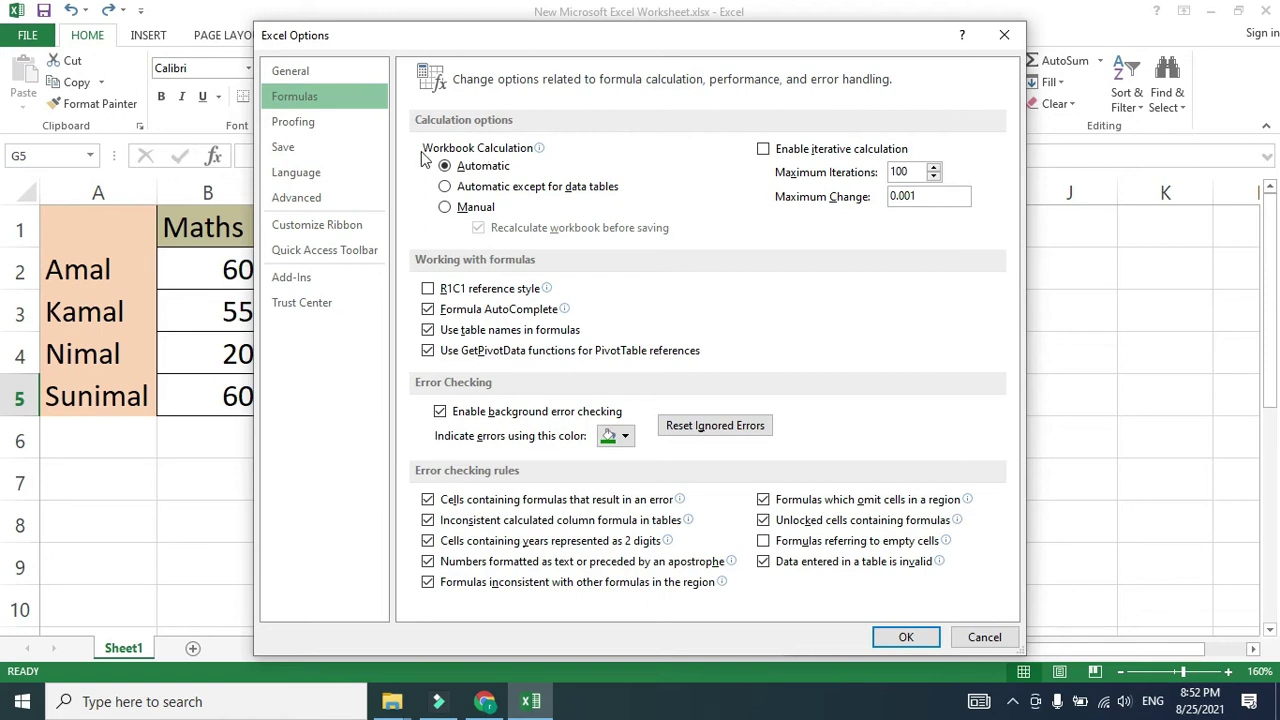
mouse_move(500, 164)
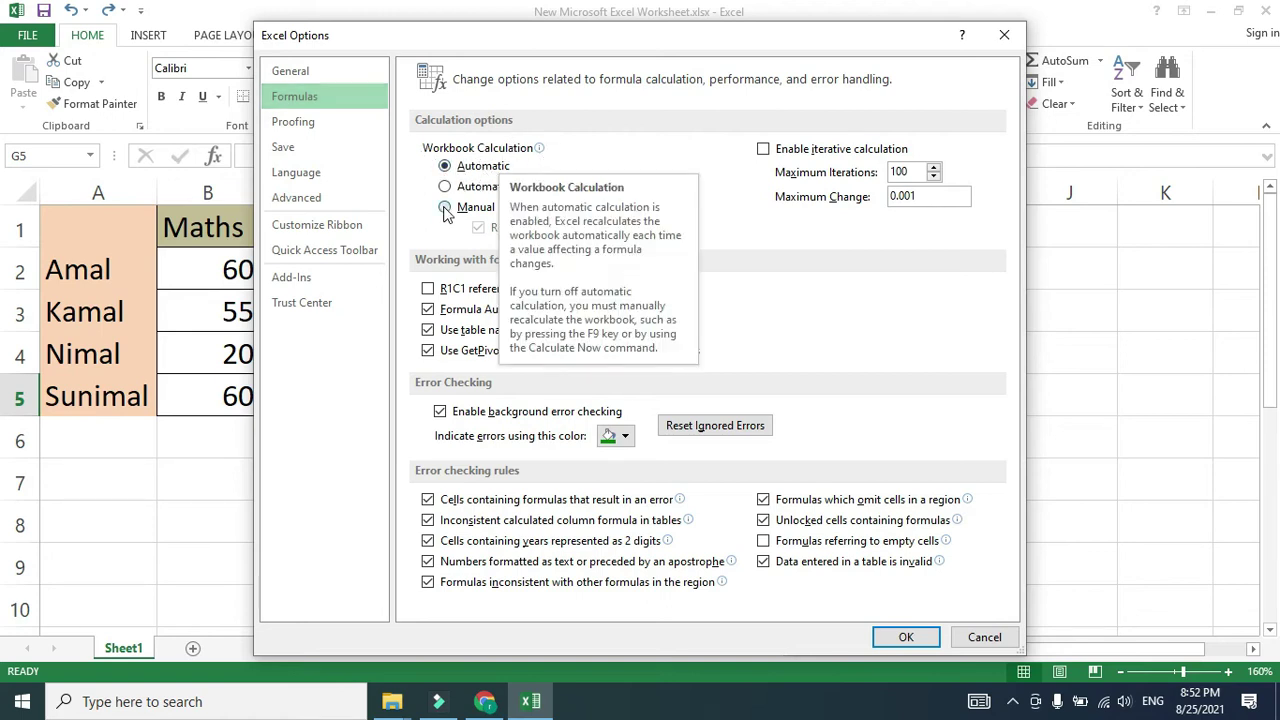
click(445, 209)
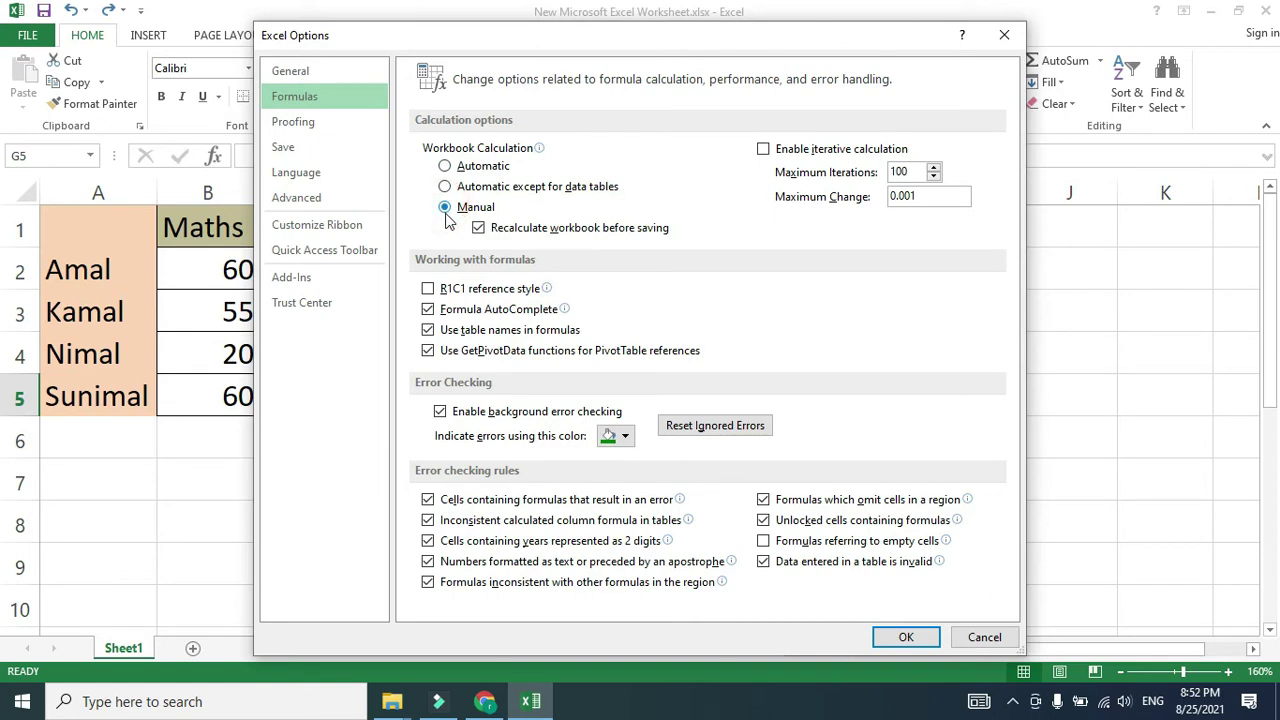
click(904, 636)
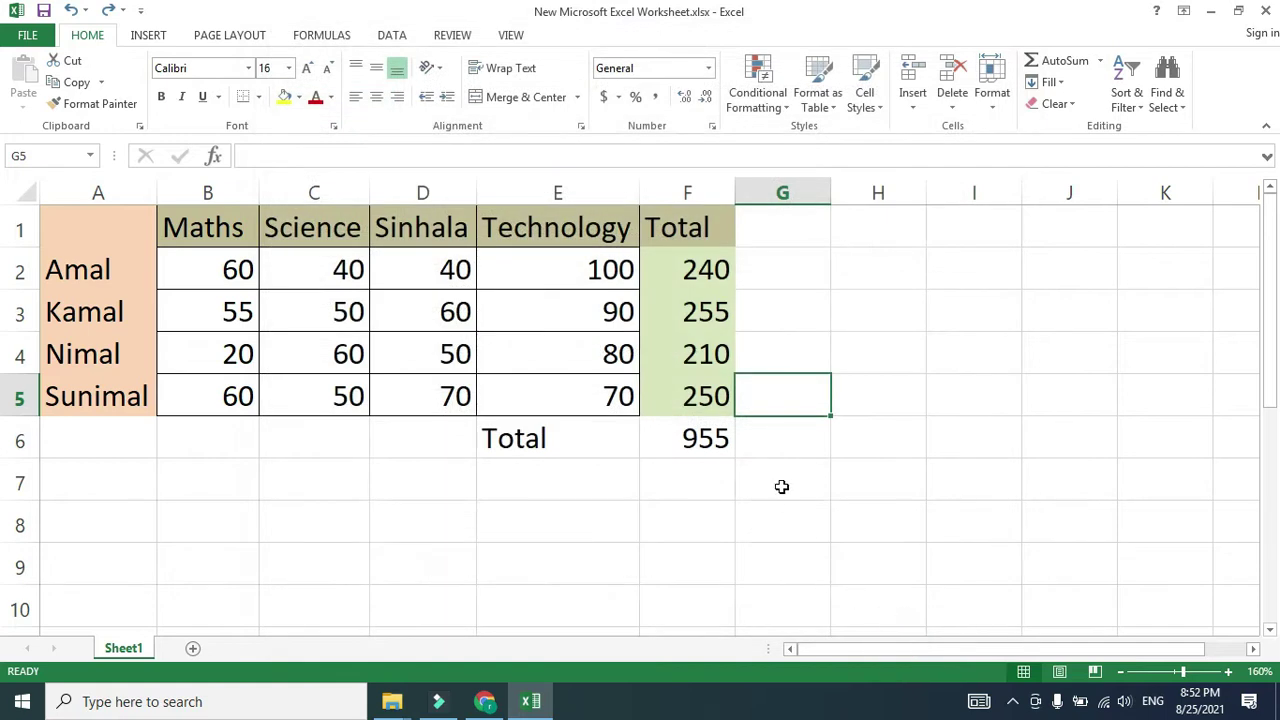
Step: Delete the second student's total from cell F3 under manual calculation
click(785, 468)
click(680, 315)
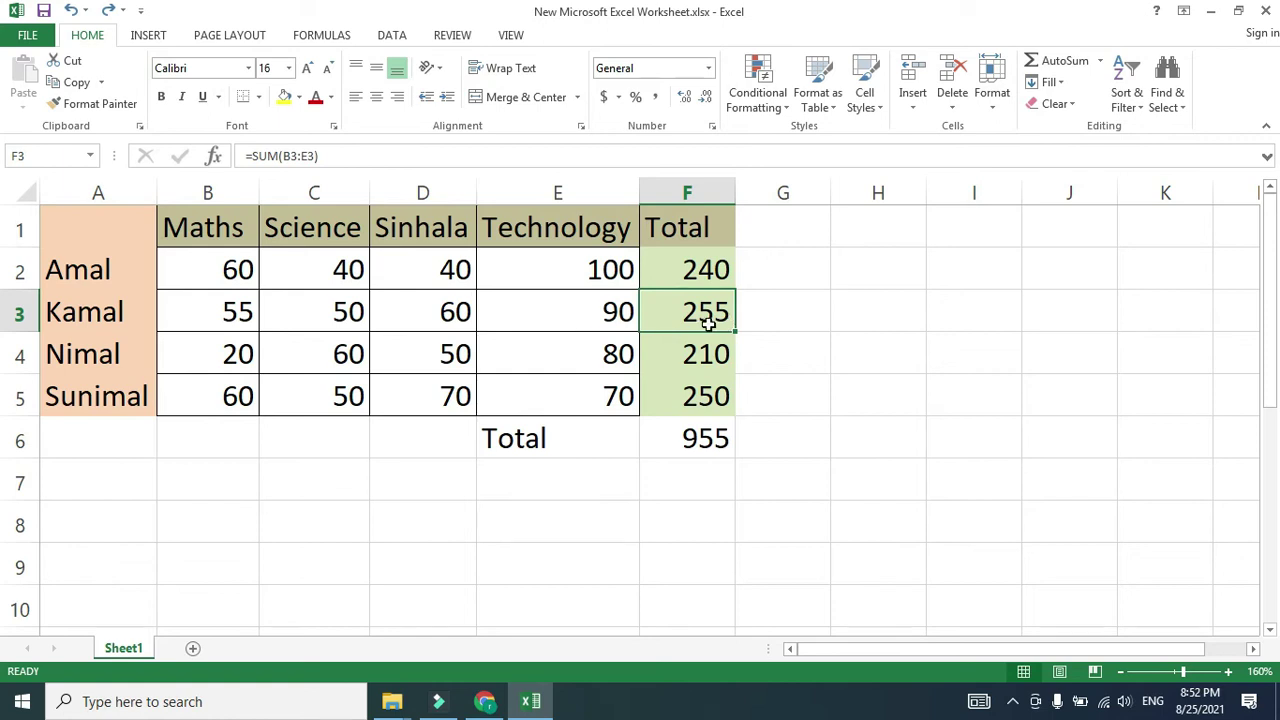
key(Delete)
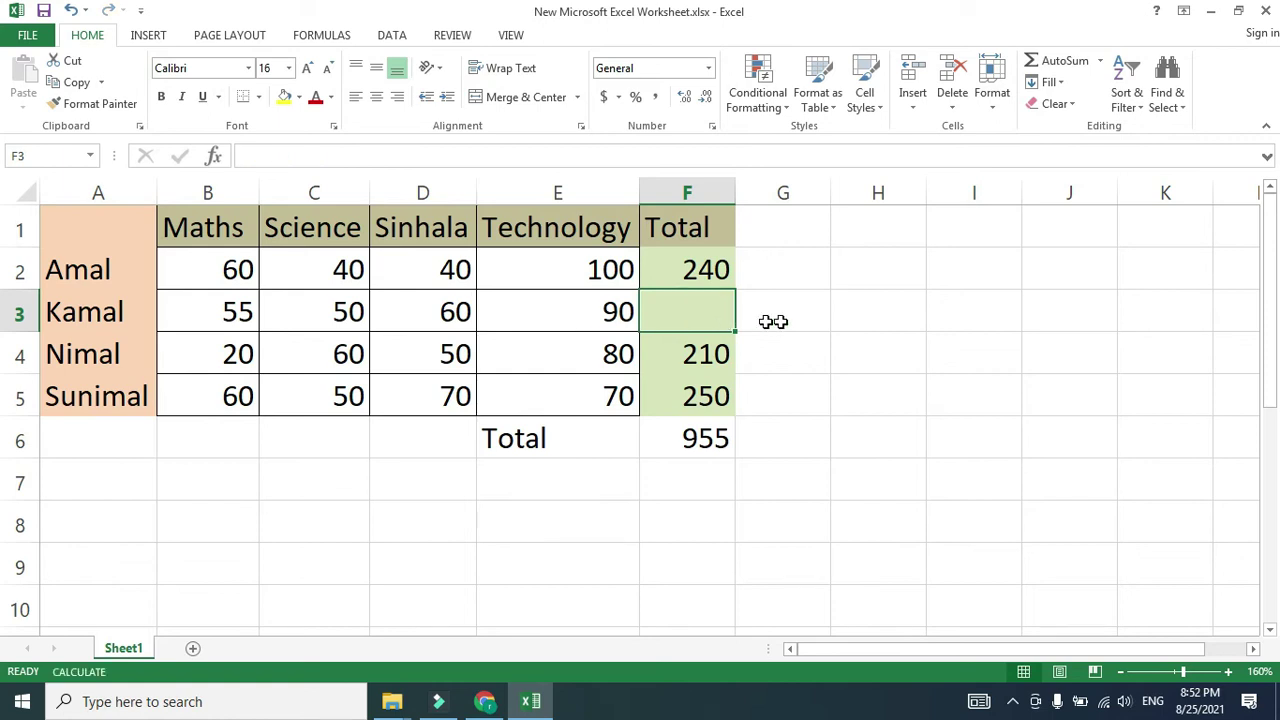
Step: Recalculate the workbook manually to update the grand total for the emptied cell F3
click(835, 318)
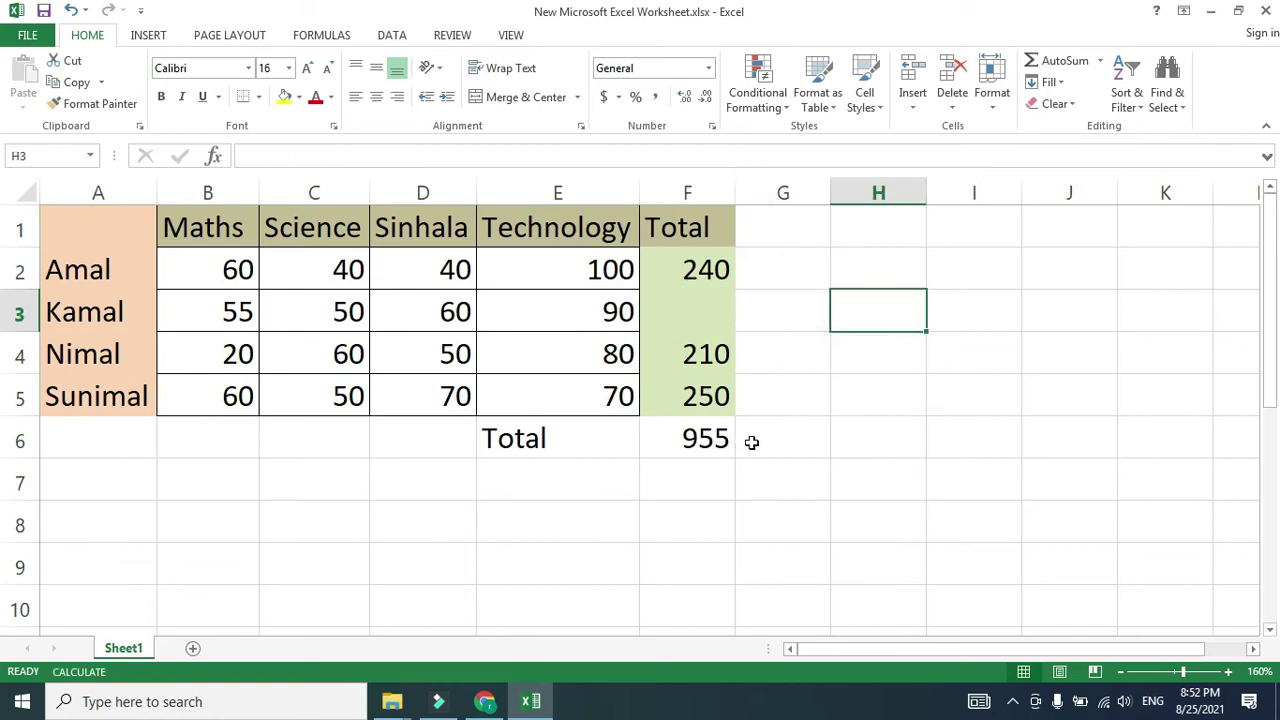
click(750, 441)
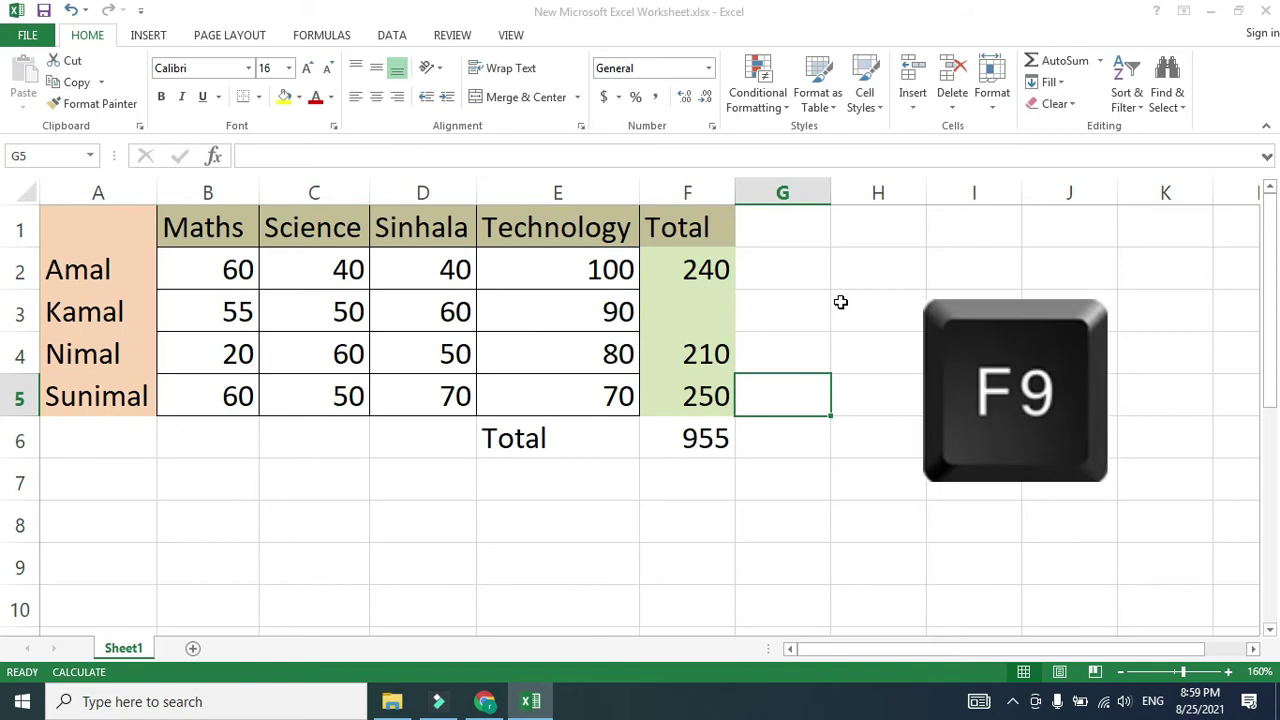
key(F9)
key(Down)
key(Down)
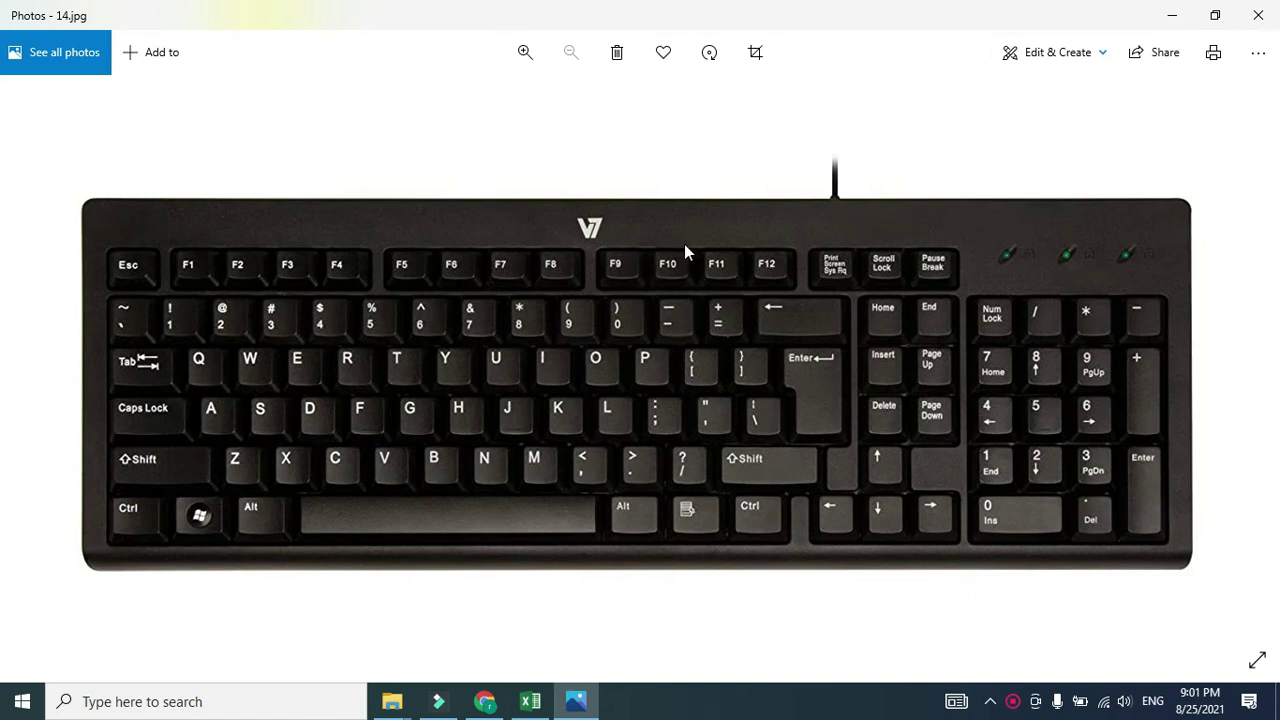
Step: Close the keyboard picture and its folder, and open the context menu of the Real itlk desktop folder
click(1262, 15)
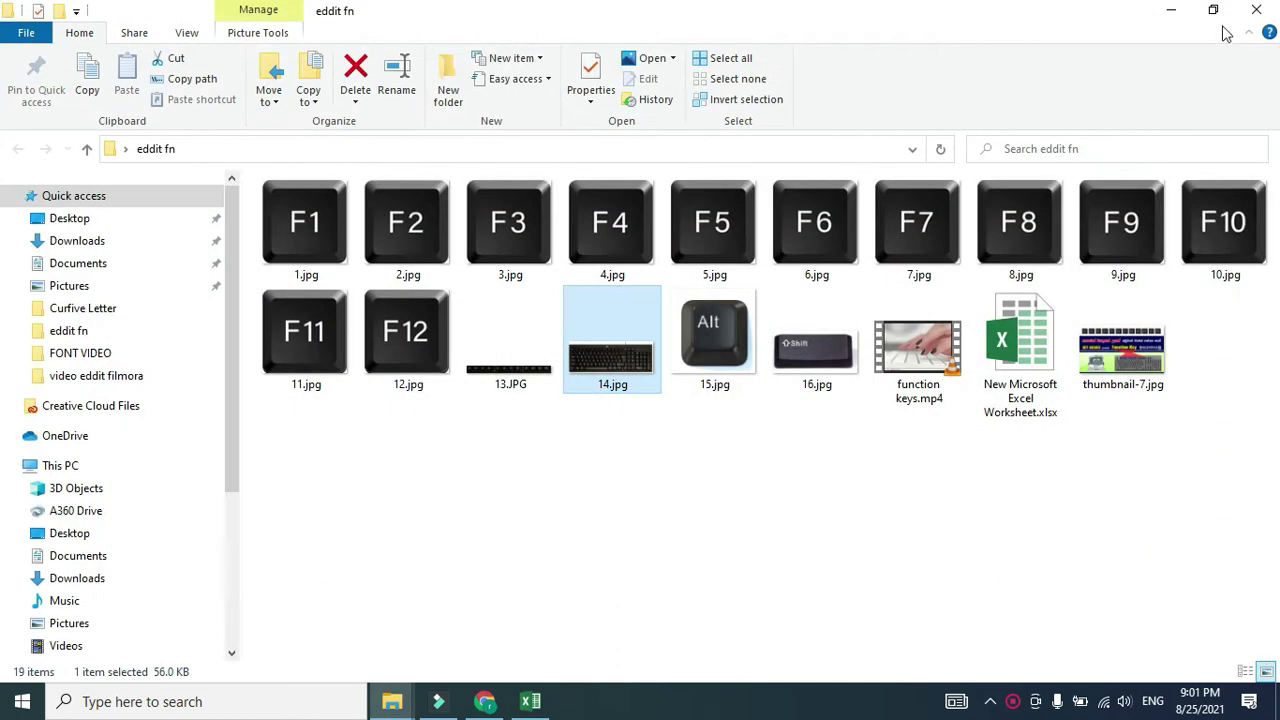
click(1256, 10)
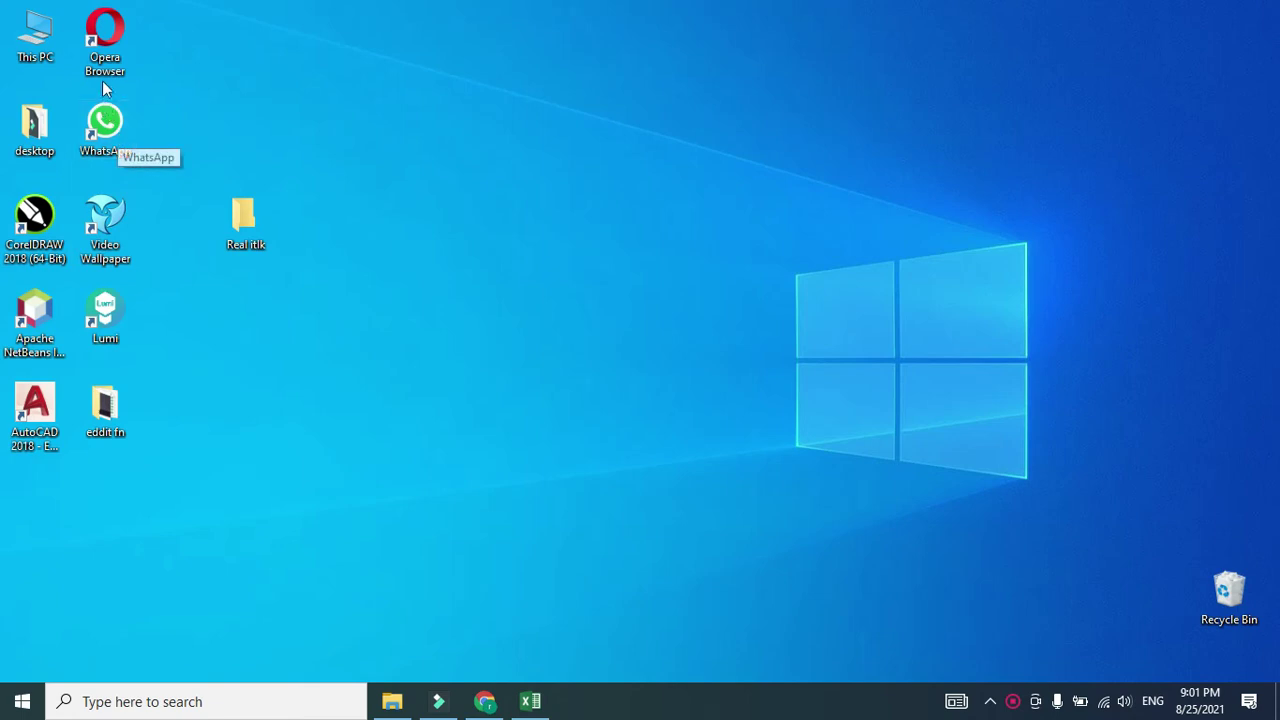
right_click(251, 213)
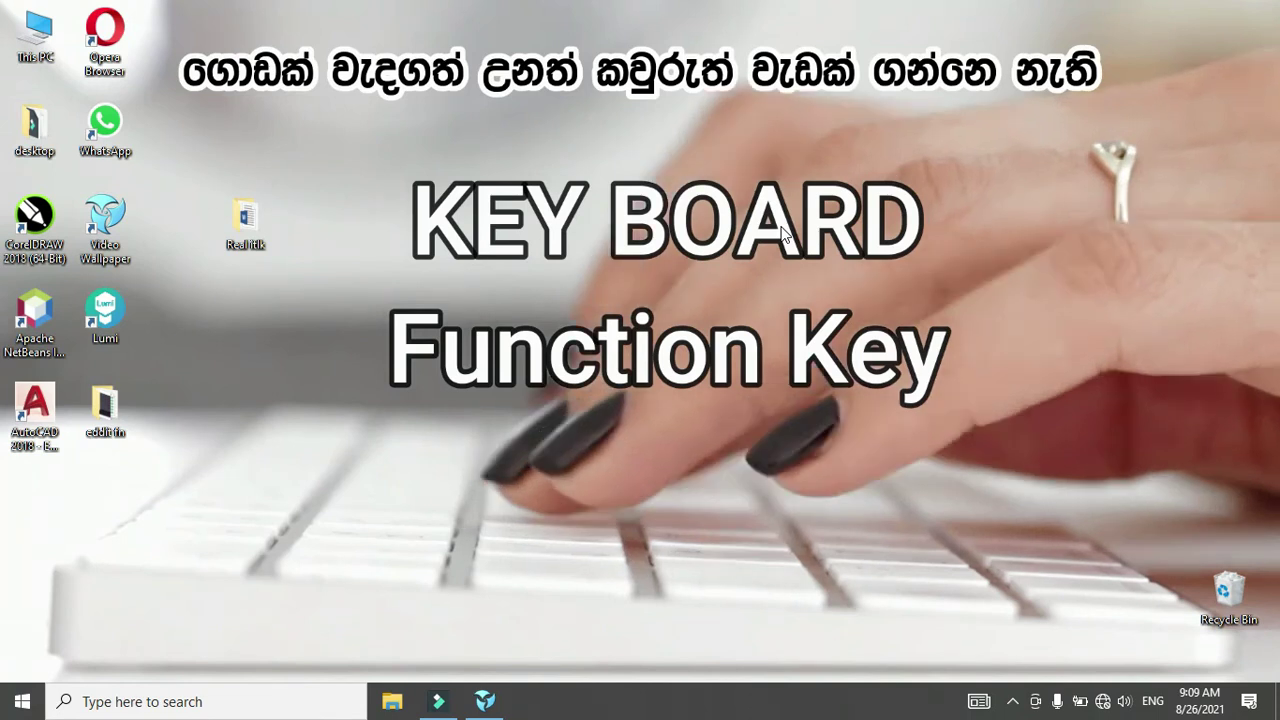
Step: View the keyboard picture 14.jpg in the eddit fn folder, close both, and open the Real itlk folder's context menu
click(373, 326)
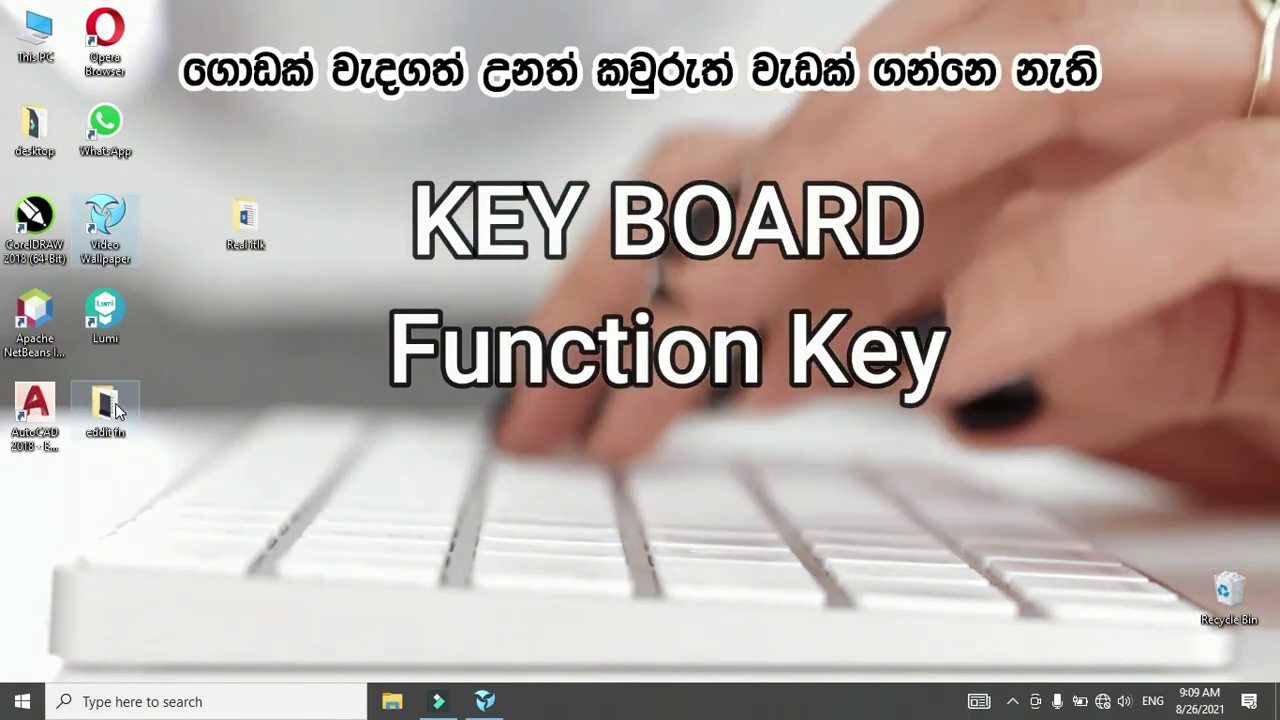
click(115, 403)
double_click(115, 403)
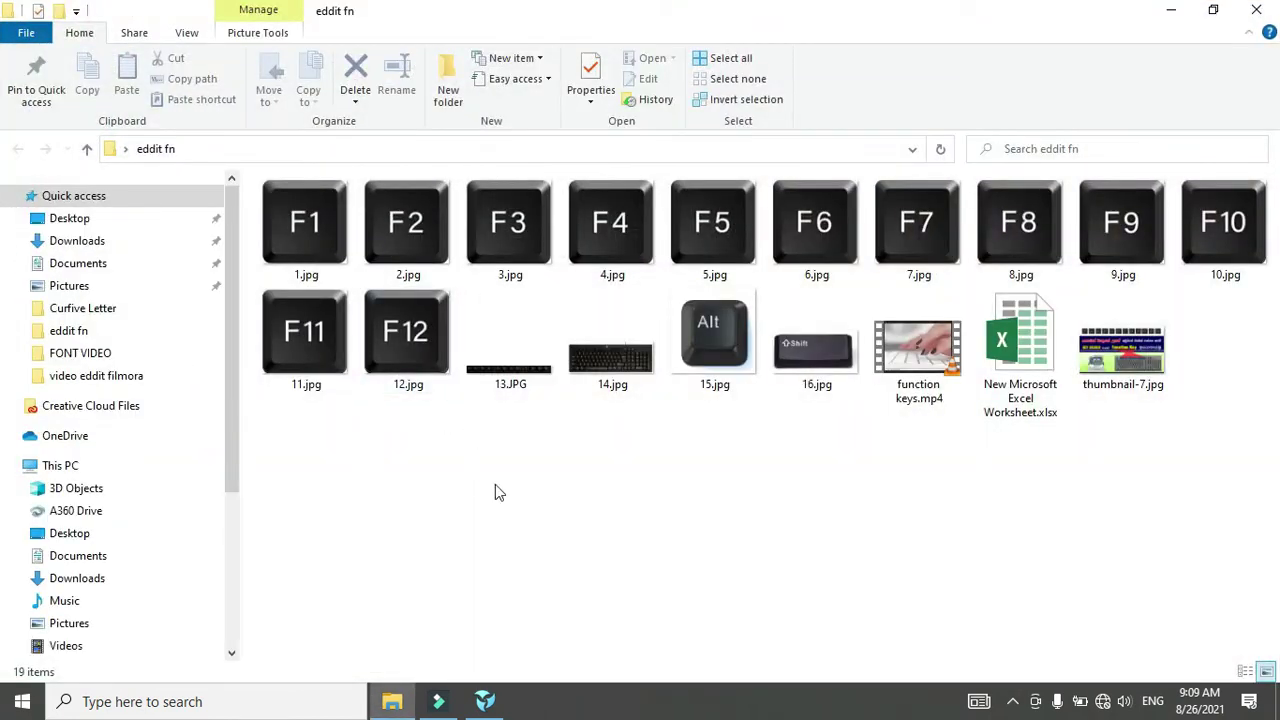
double_click(612, 350)
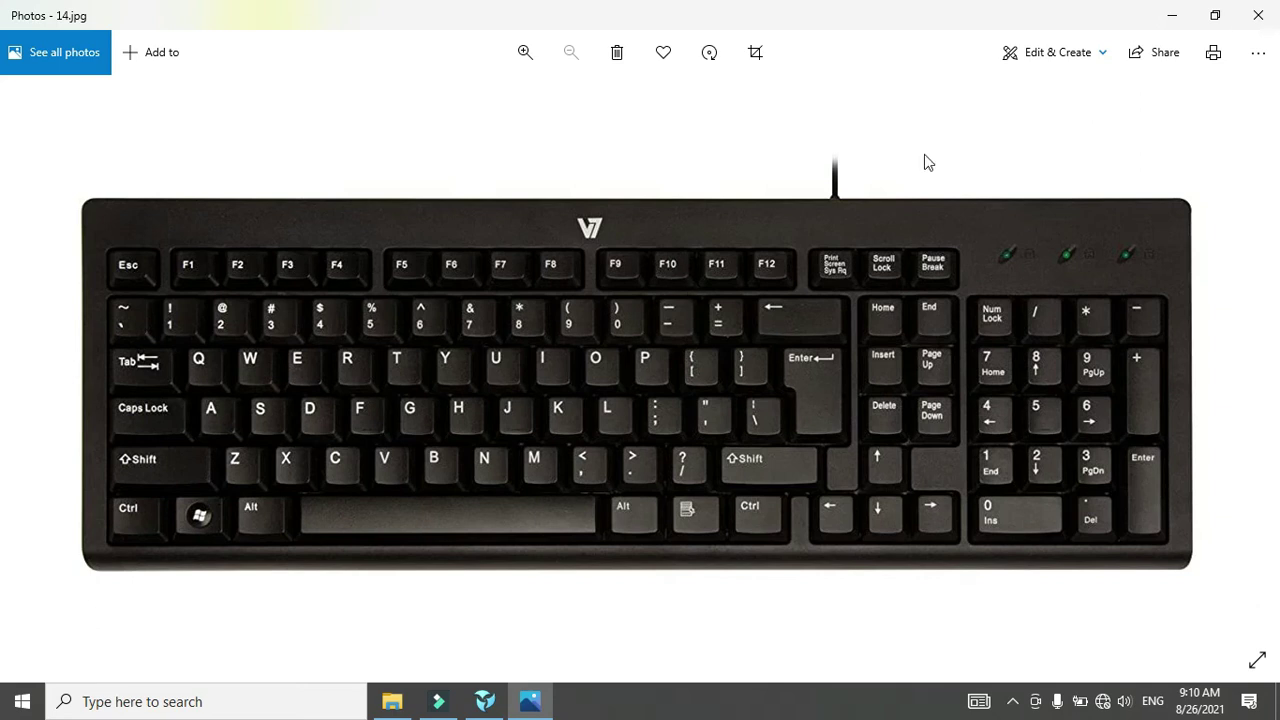
click(1256, 13)
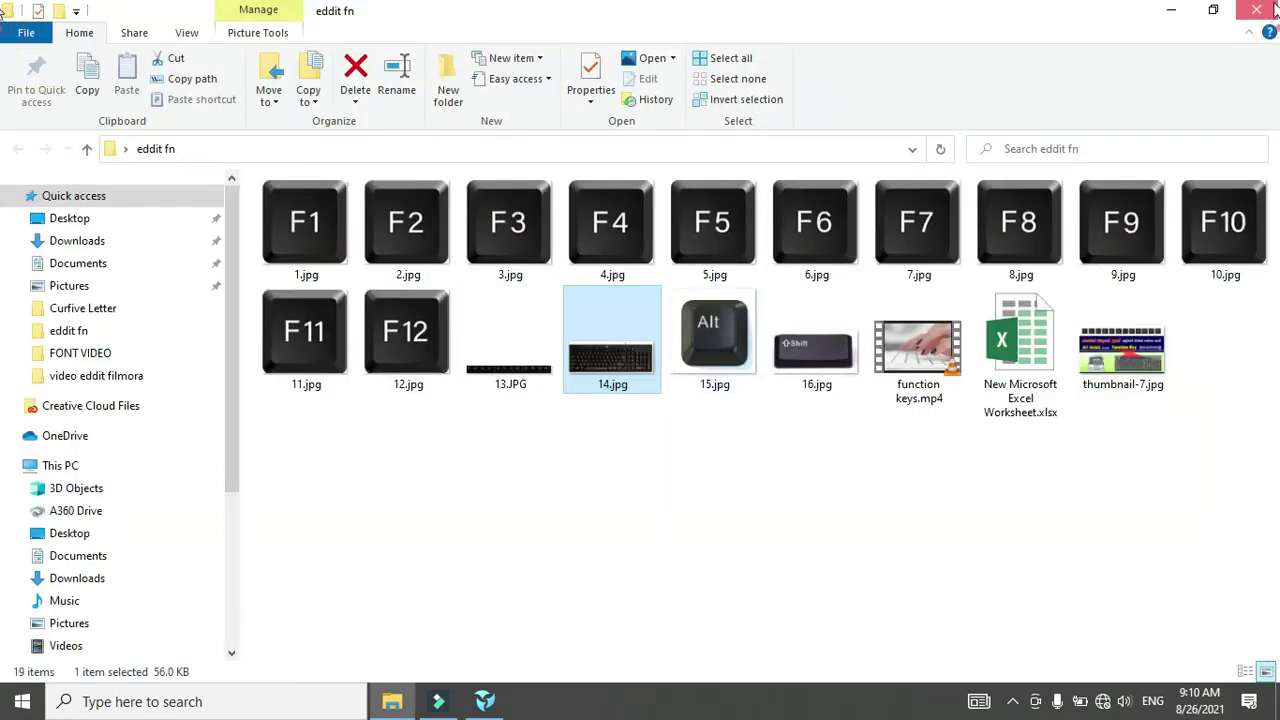
click(1254, 10)
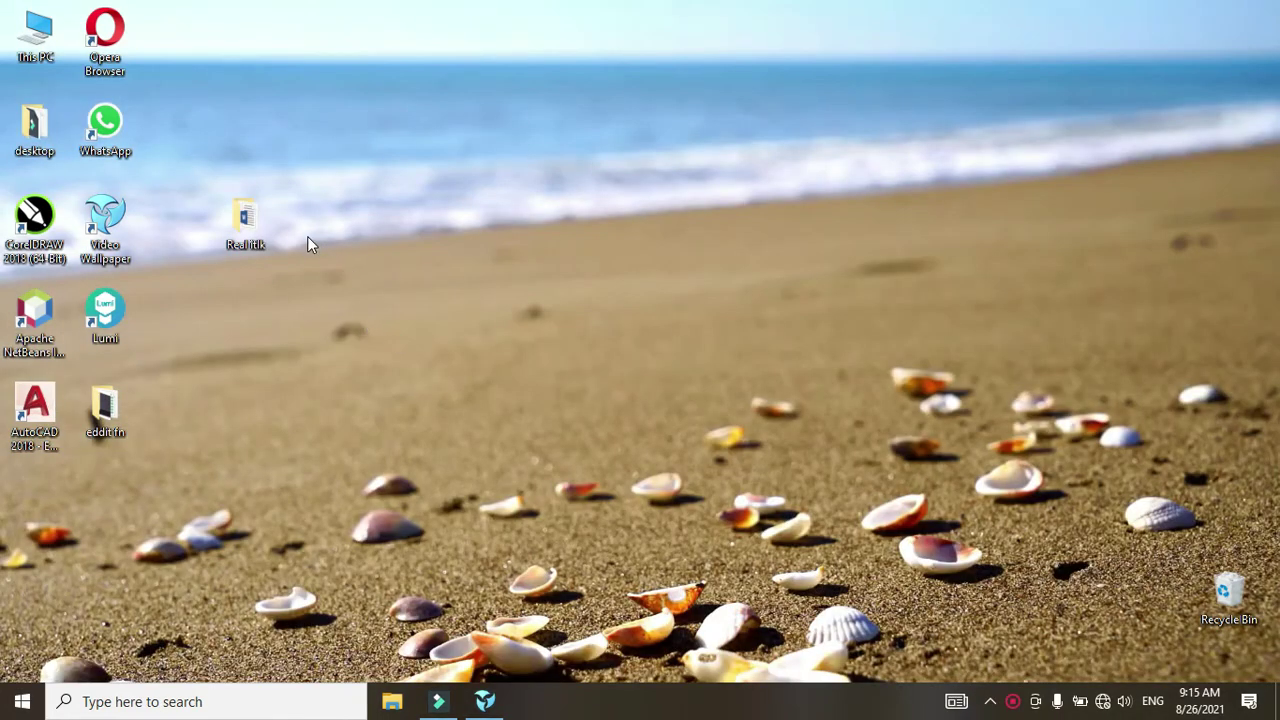
right_click(254, 215)
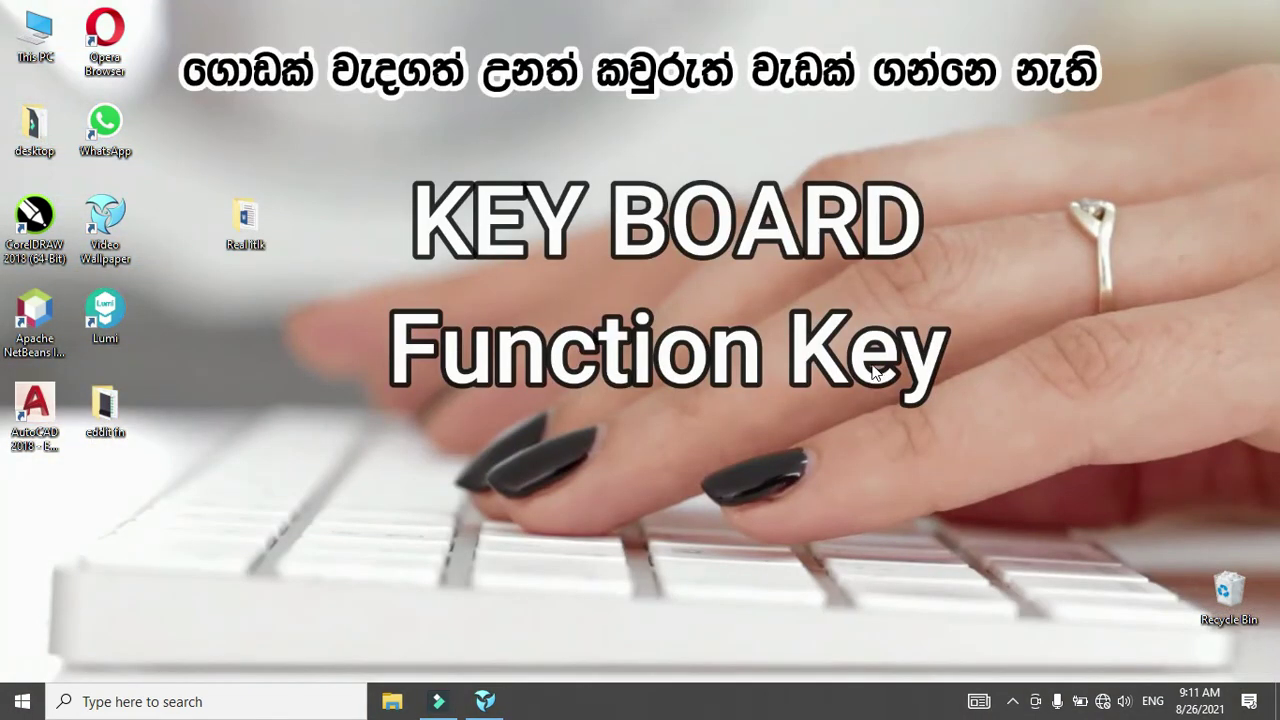
Step: Start Word from the Windows search and create a blank document
click(314, 714)
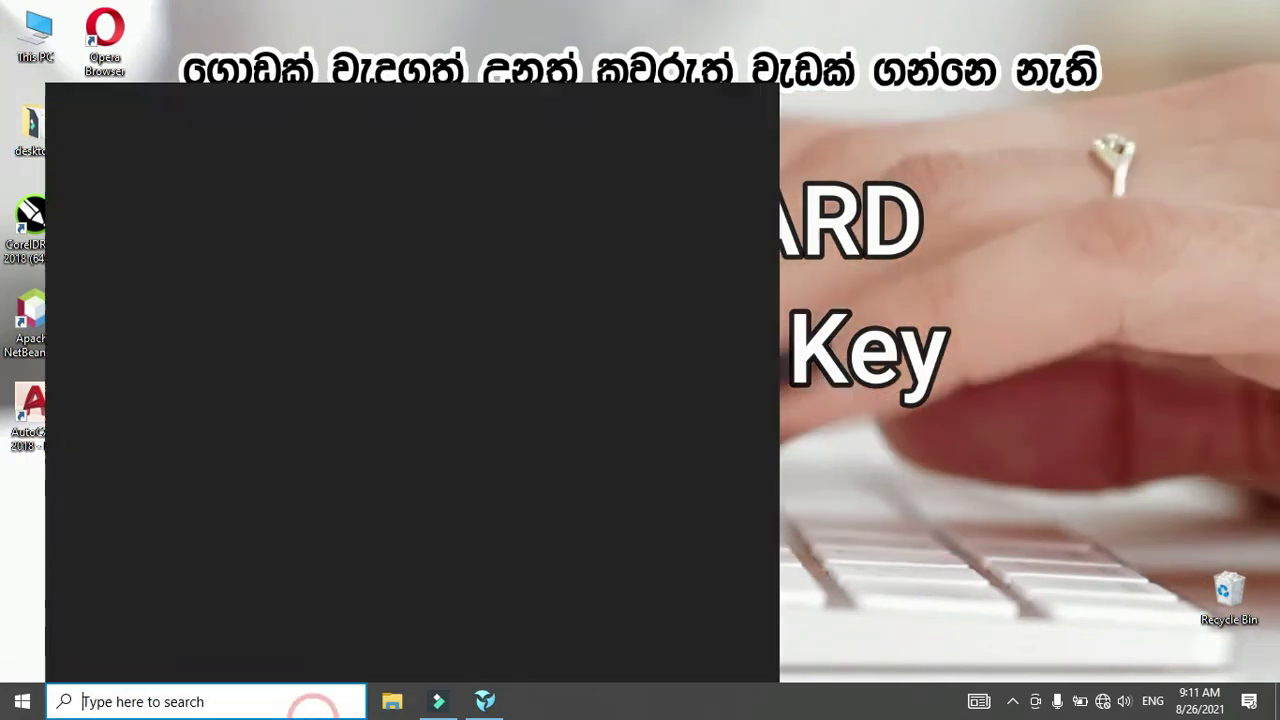
text(word)
key(Return)
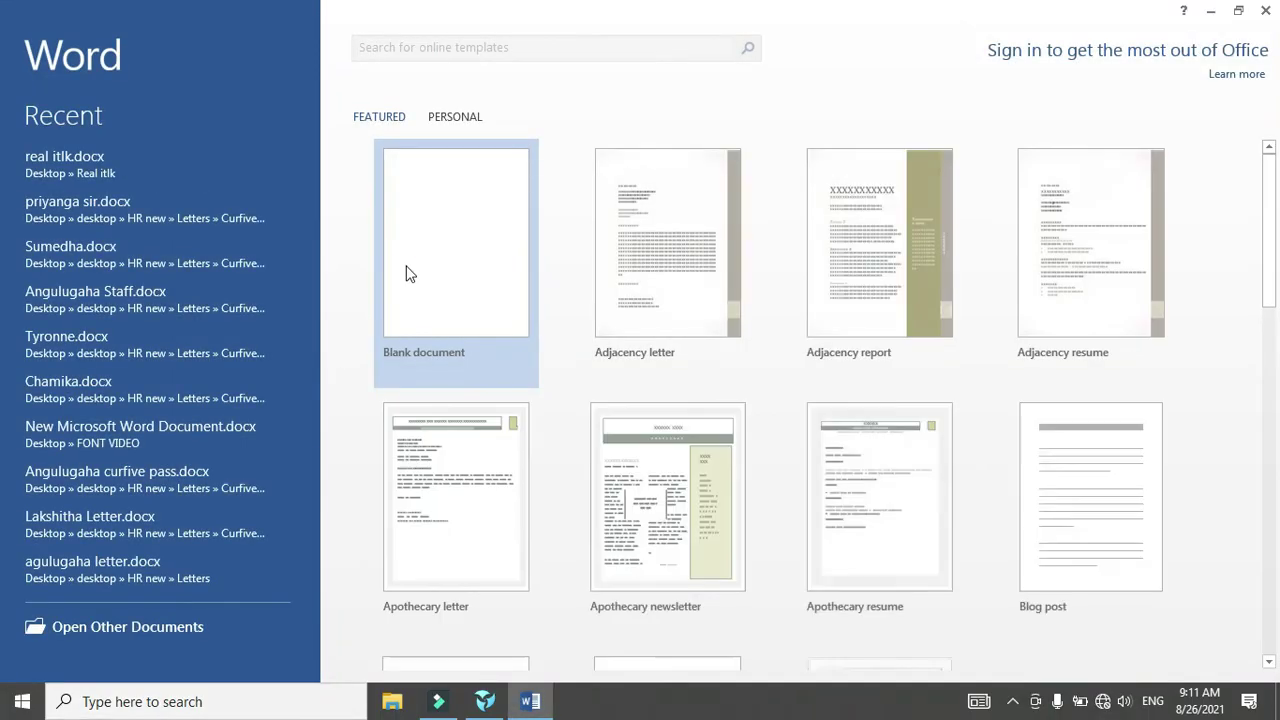
click(406, 268)
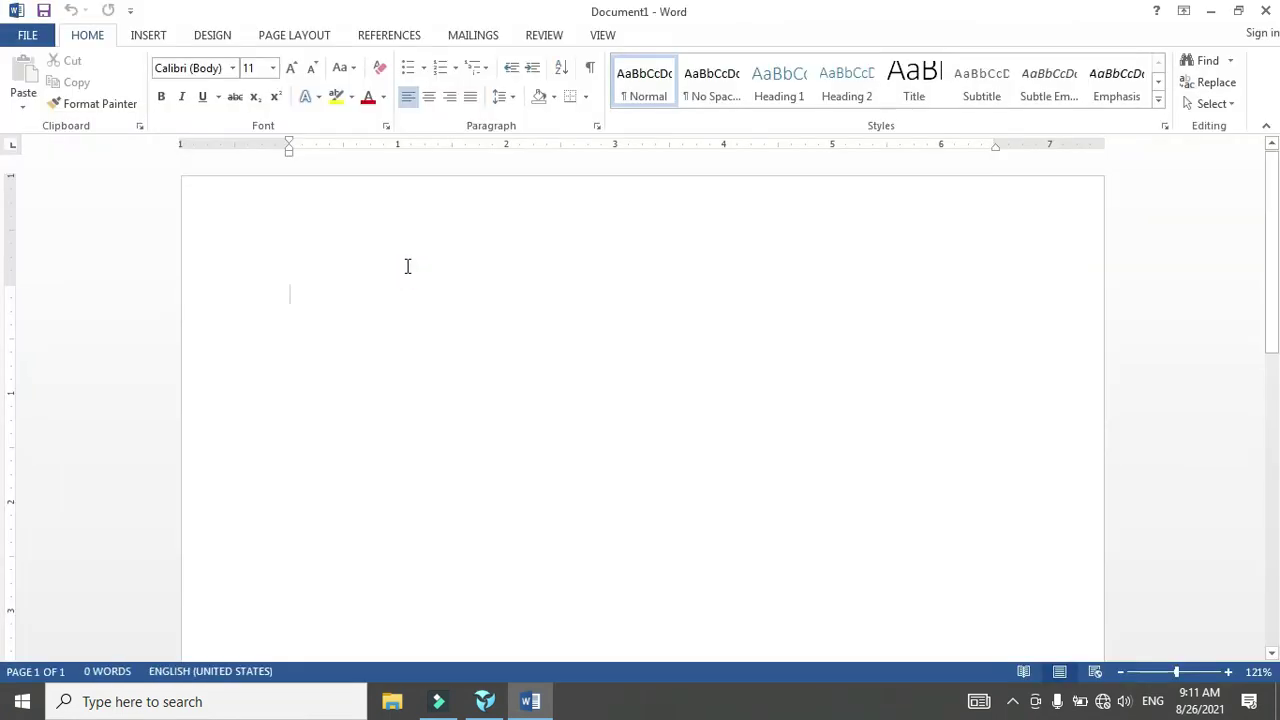
Step: Open the Zoom dialog through Word's ribbon key tips, and close it without changing the zoom
key(alt)
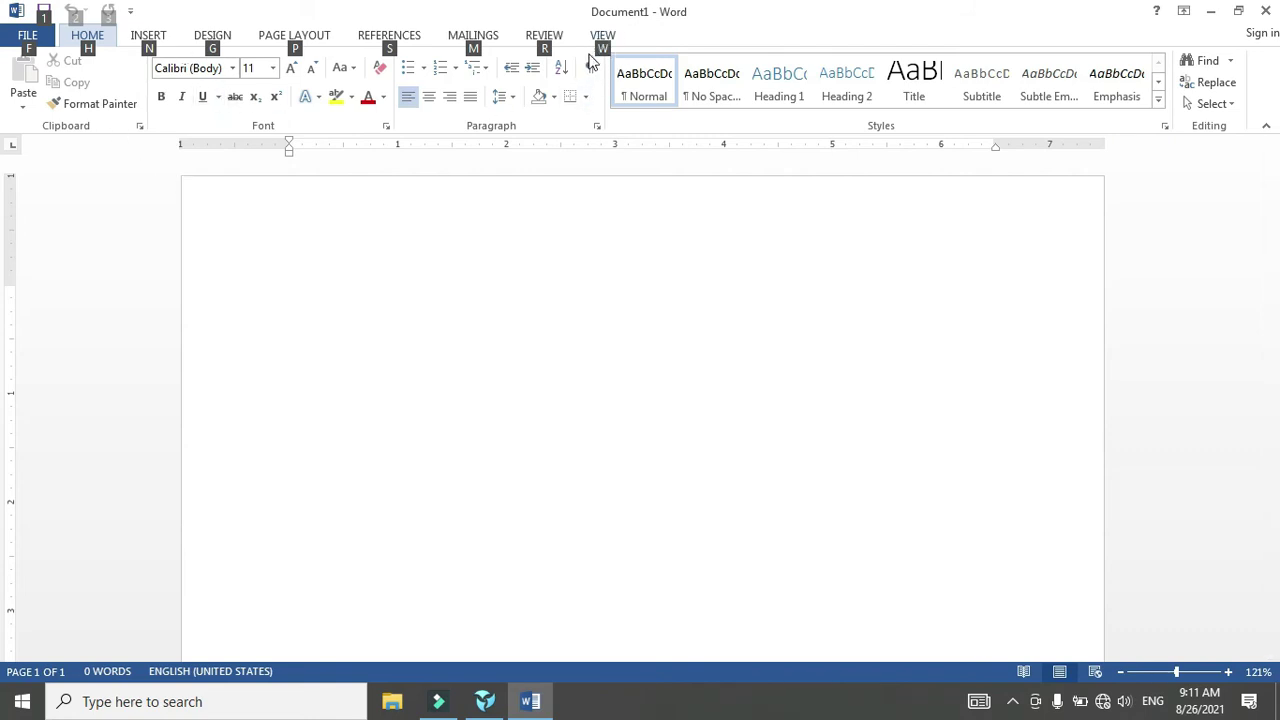
key(w)
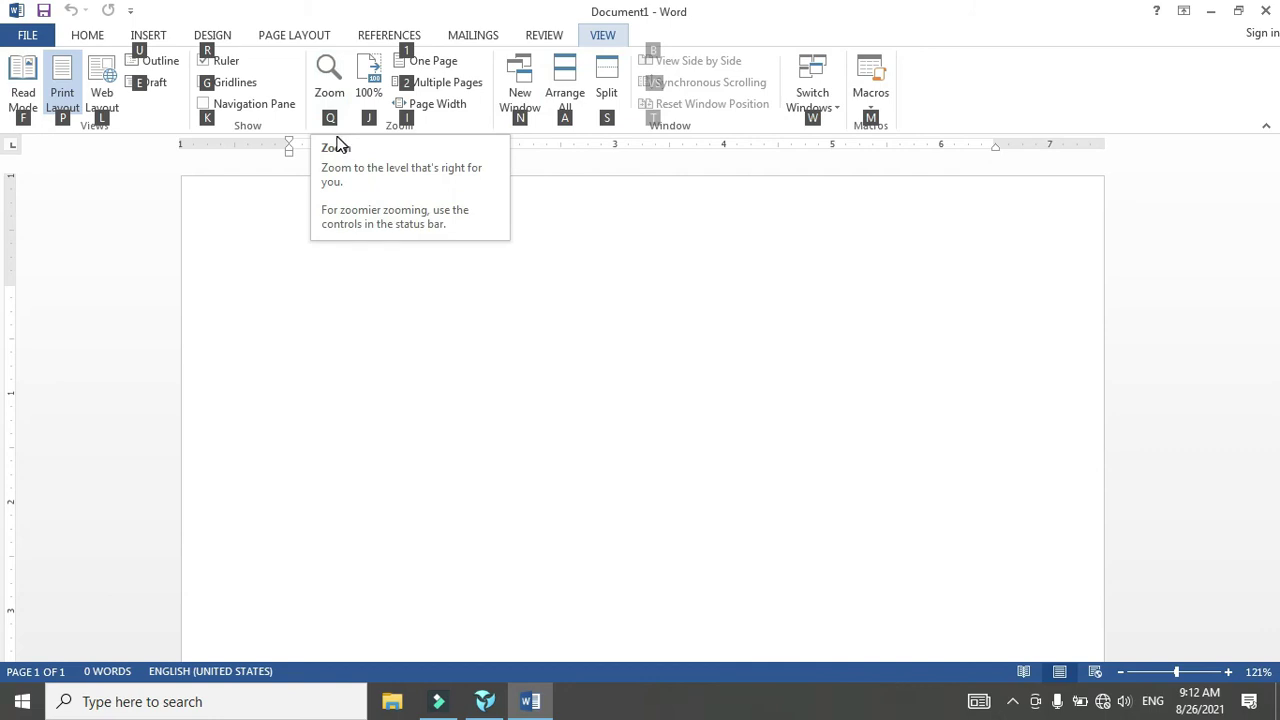
key(q)
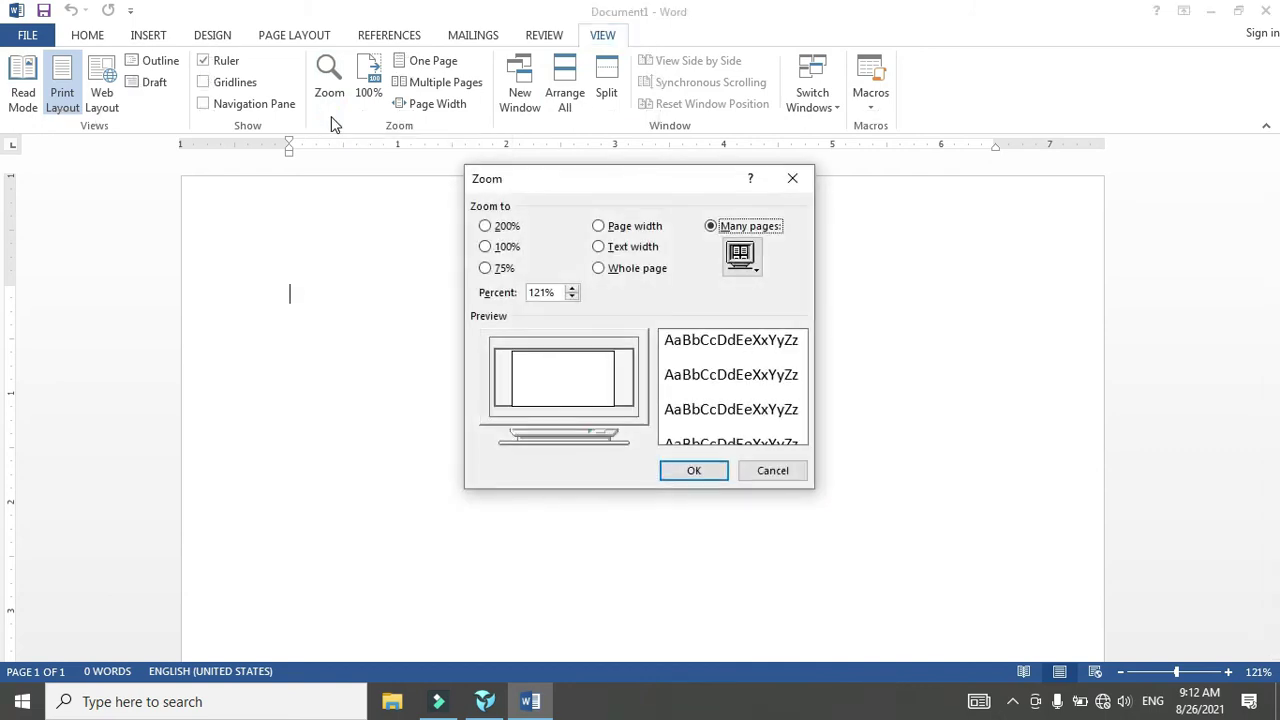
click(798, 179)
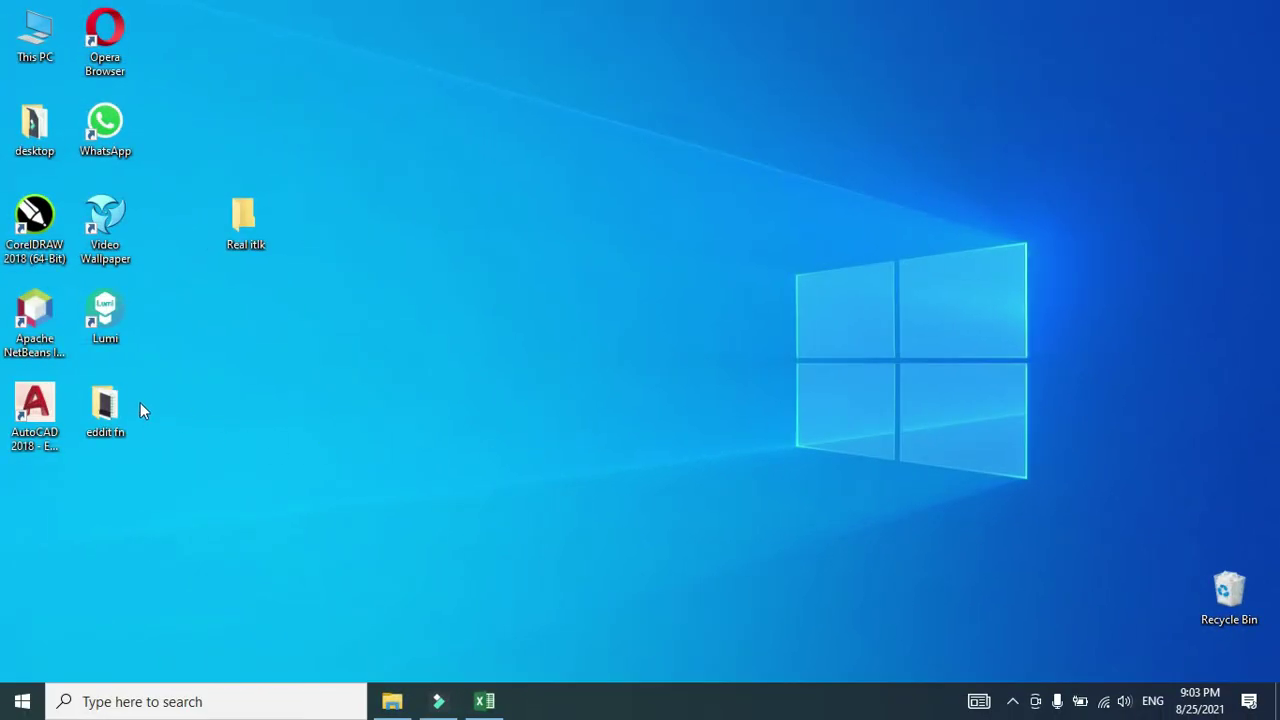
Step: Open the eddit fn folder, examine the function keys in 14.jpg, and close both windows
double_click(105, 405)
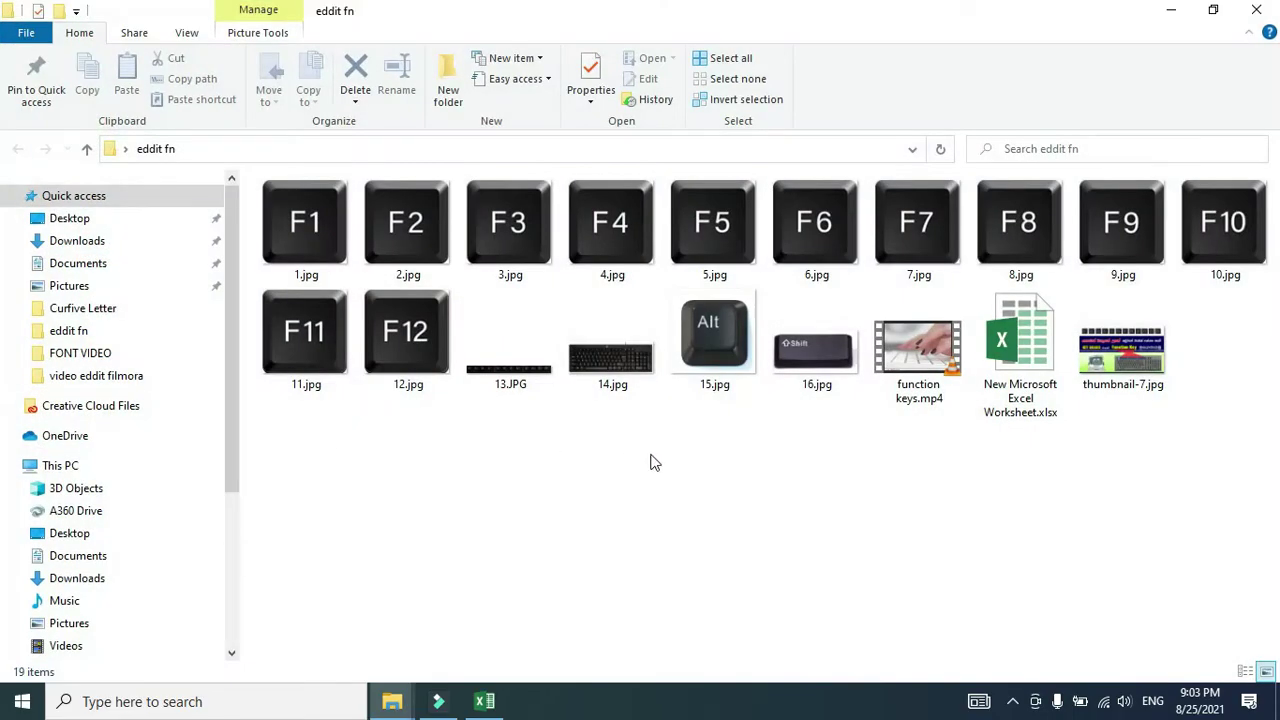
click(632, 366)
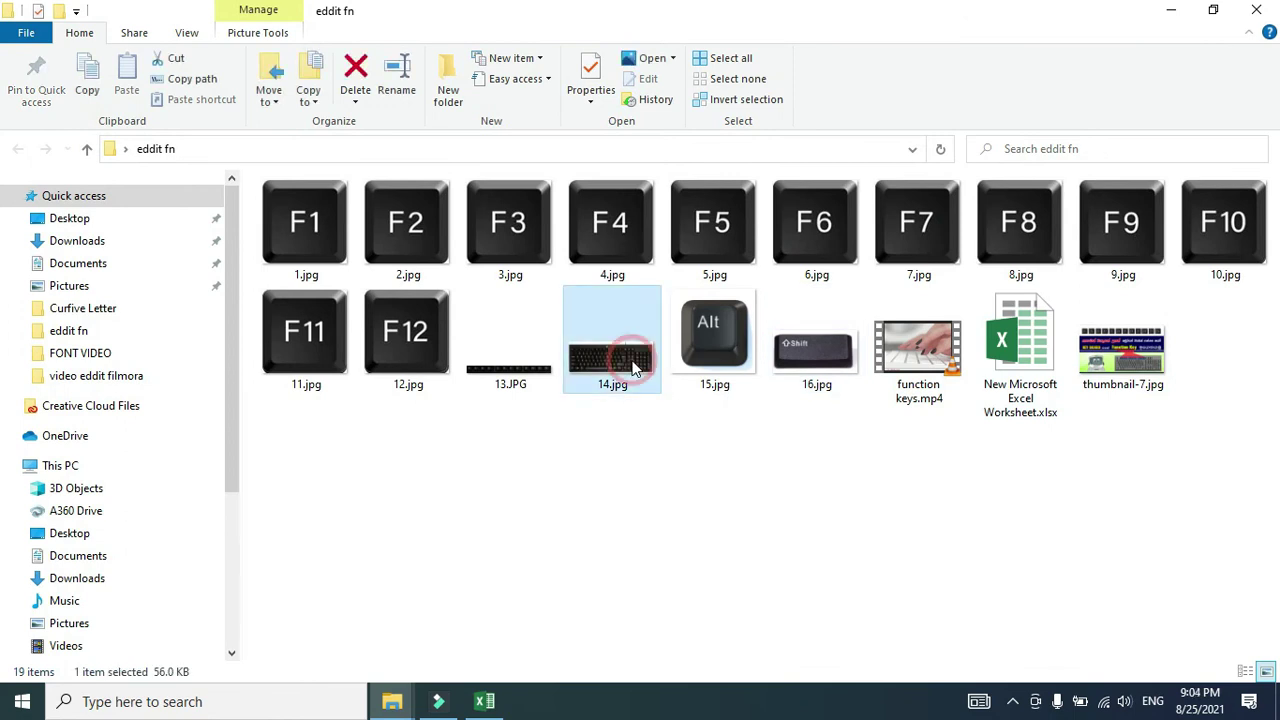
double_click(632, 366)
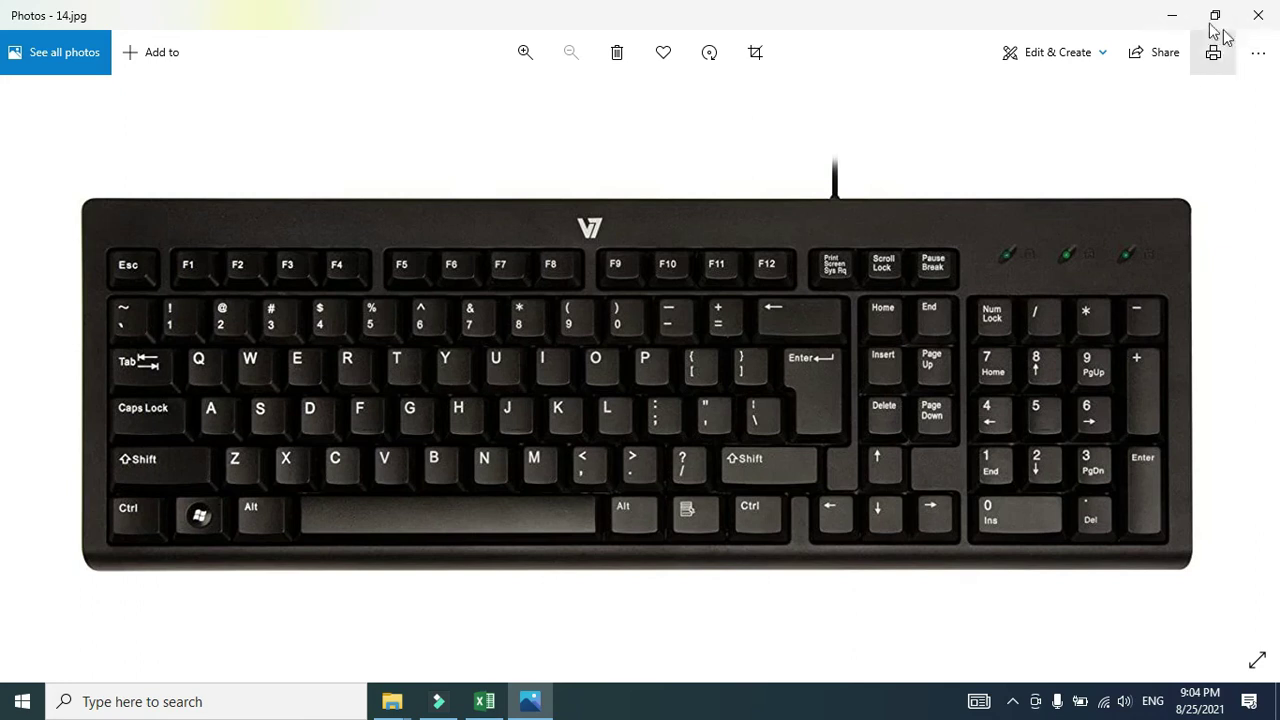
click(1258, 14)
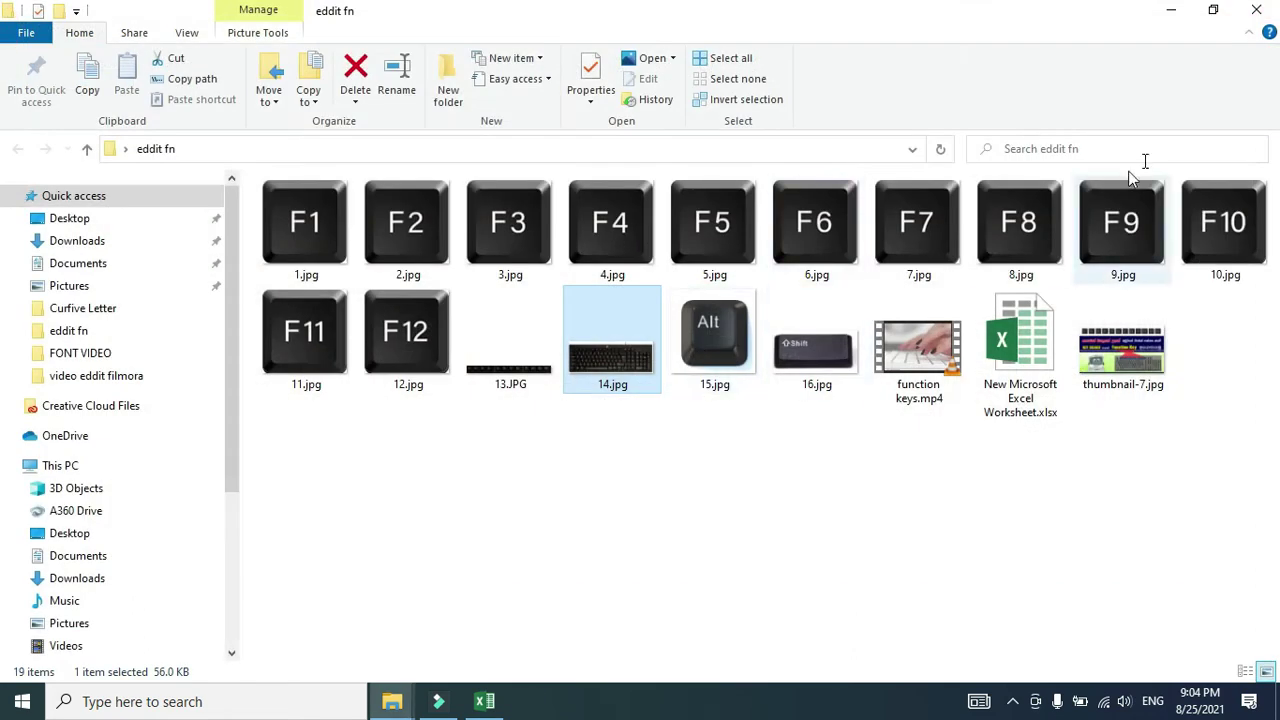
click(1256, 10)
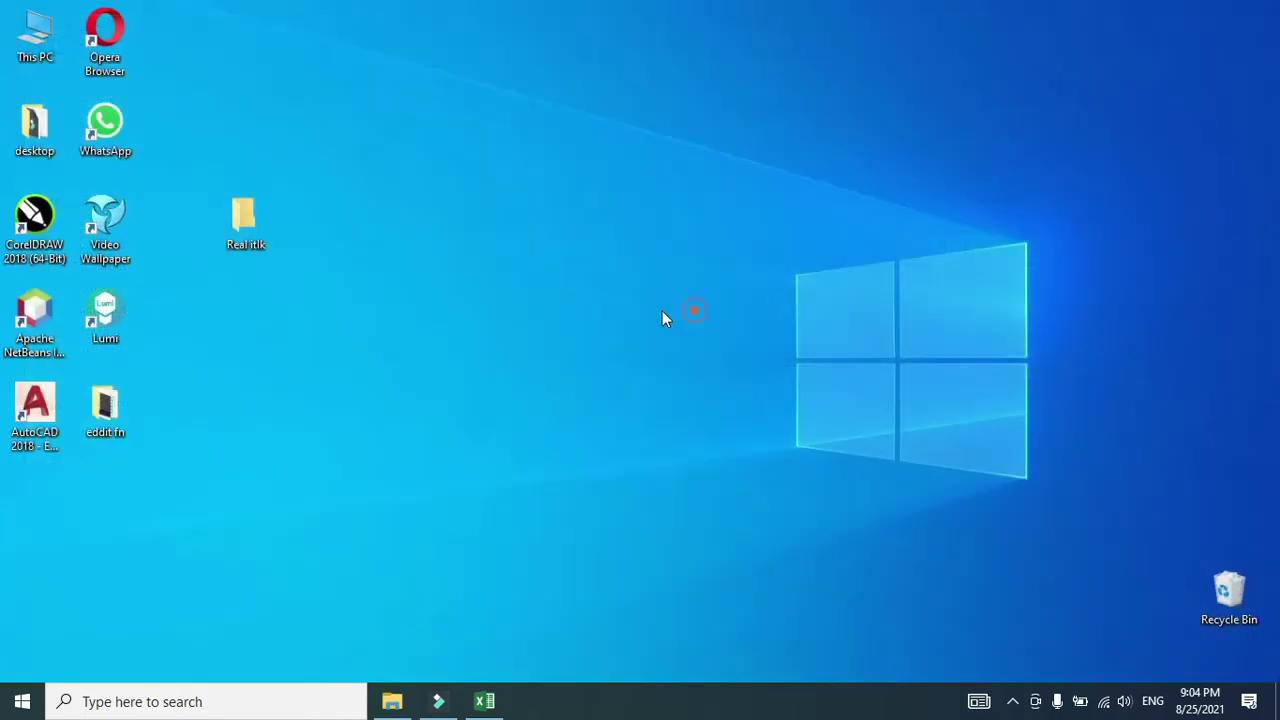
Step: Find Google Chrome through the Windows search and open it
click(249, 709)
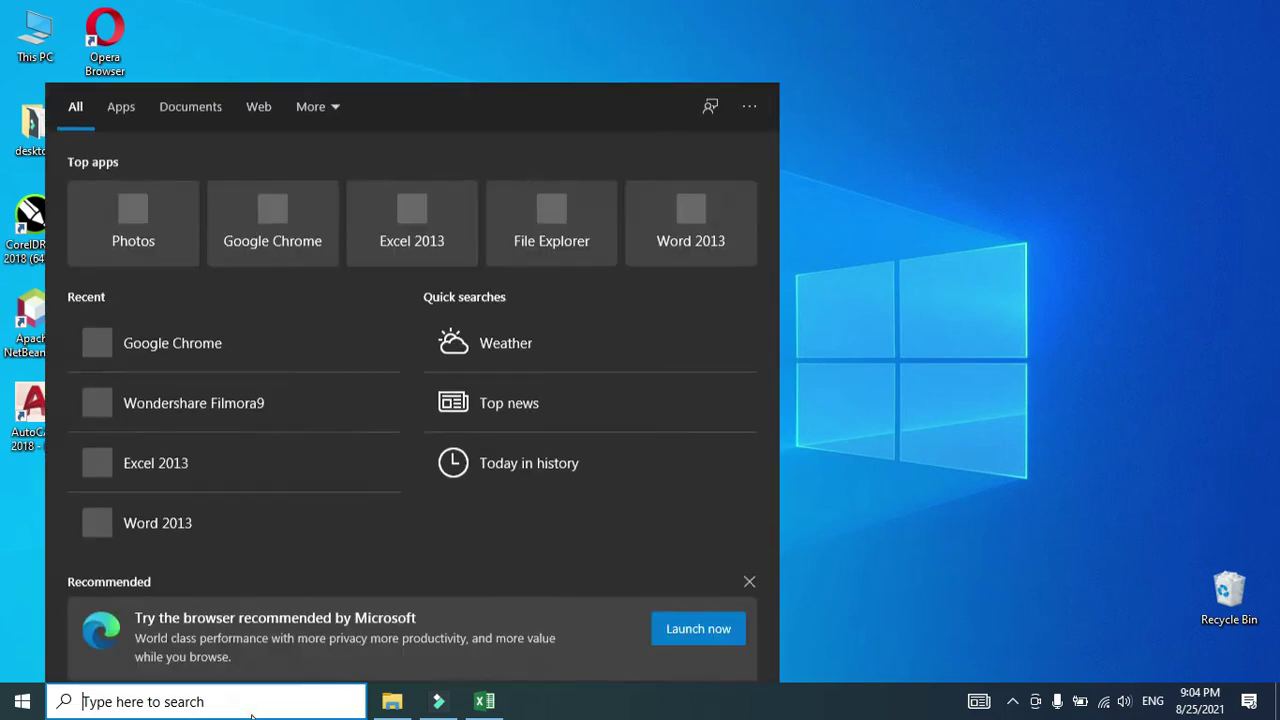
text(crho)
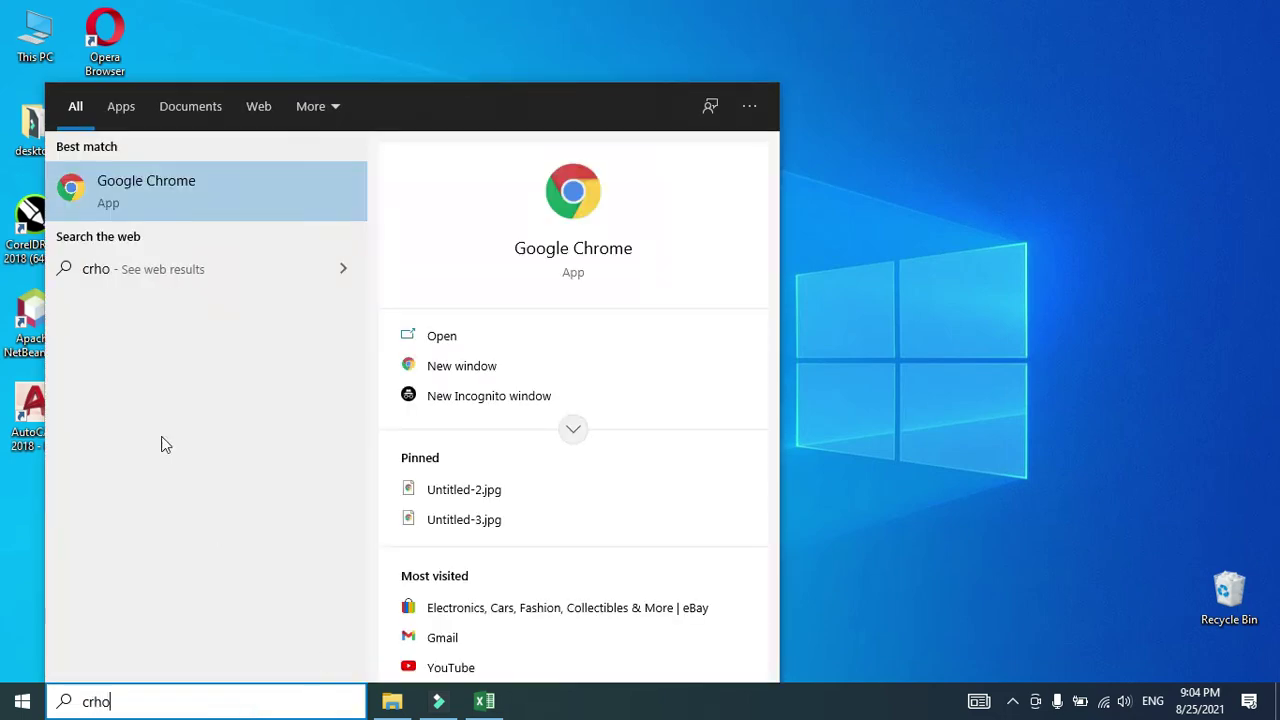
click(192, 209)
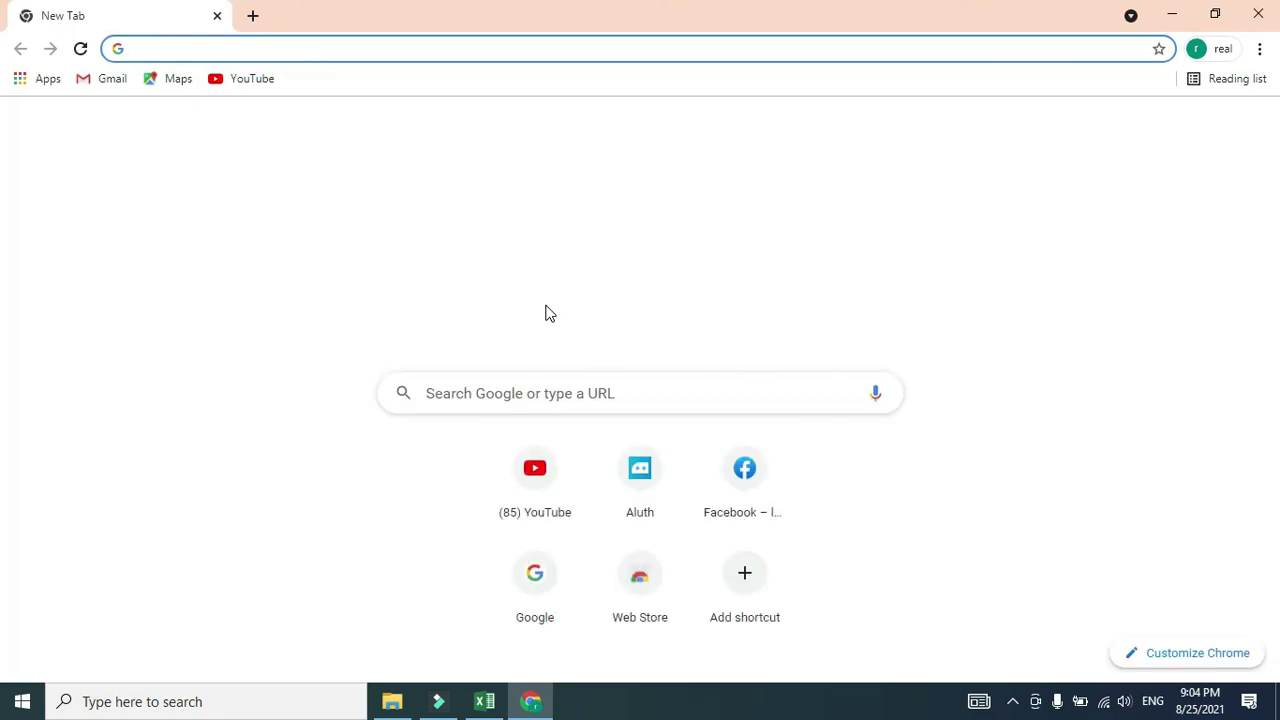
Step: Search Google for "real itlk"
click(245, 47)
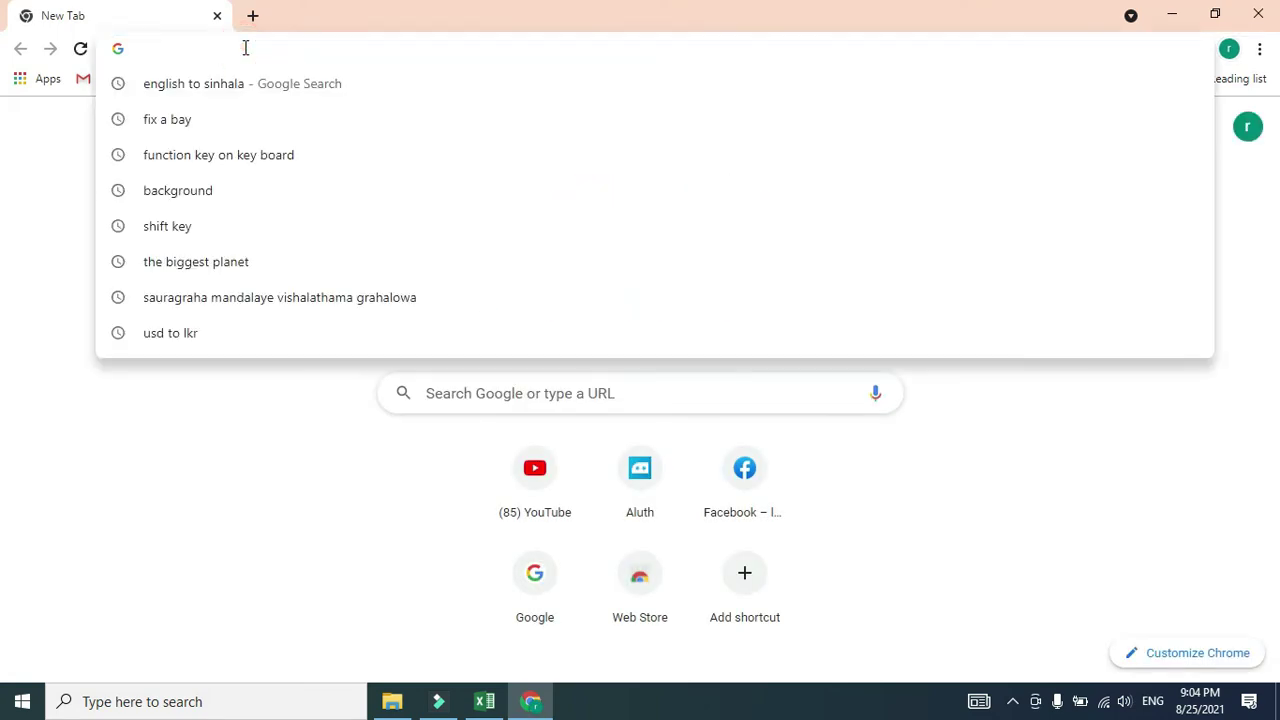
text(rea)
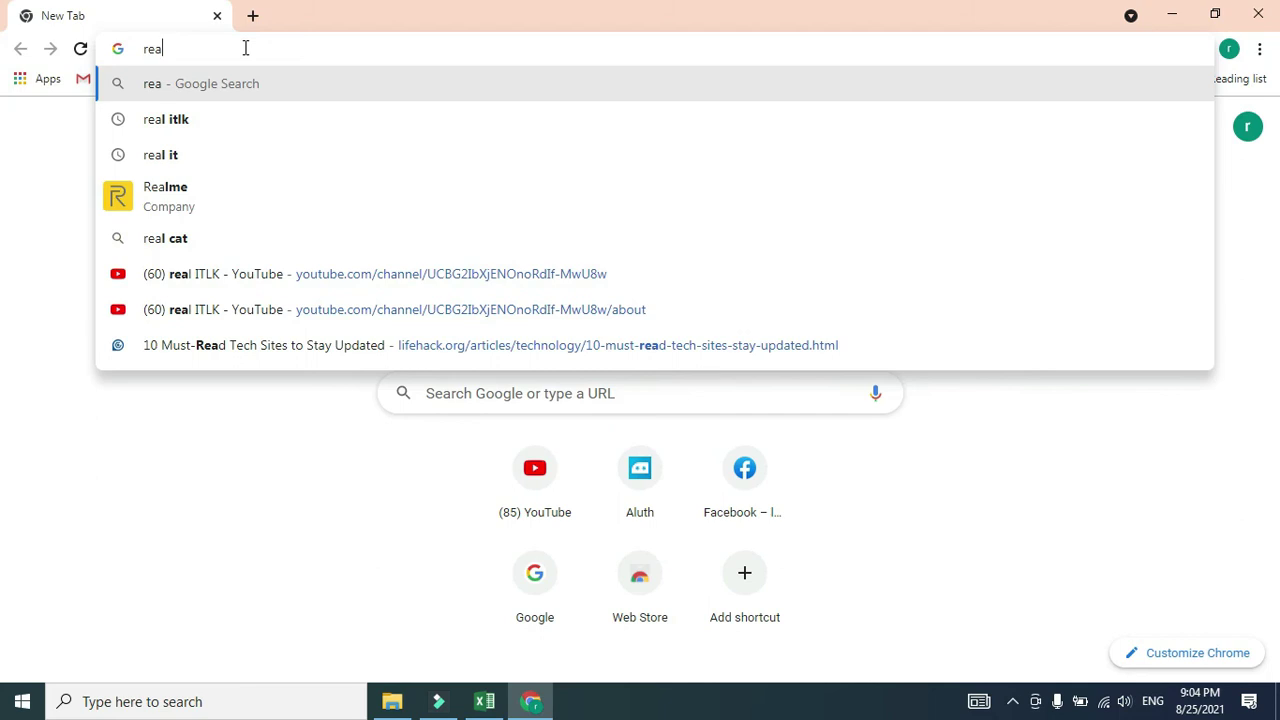
text(l)
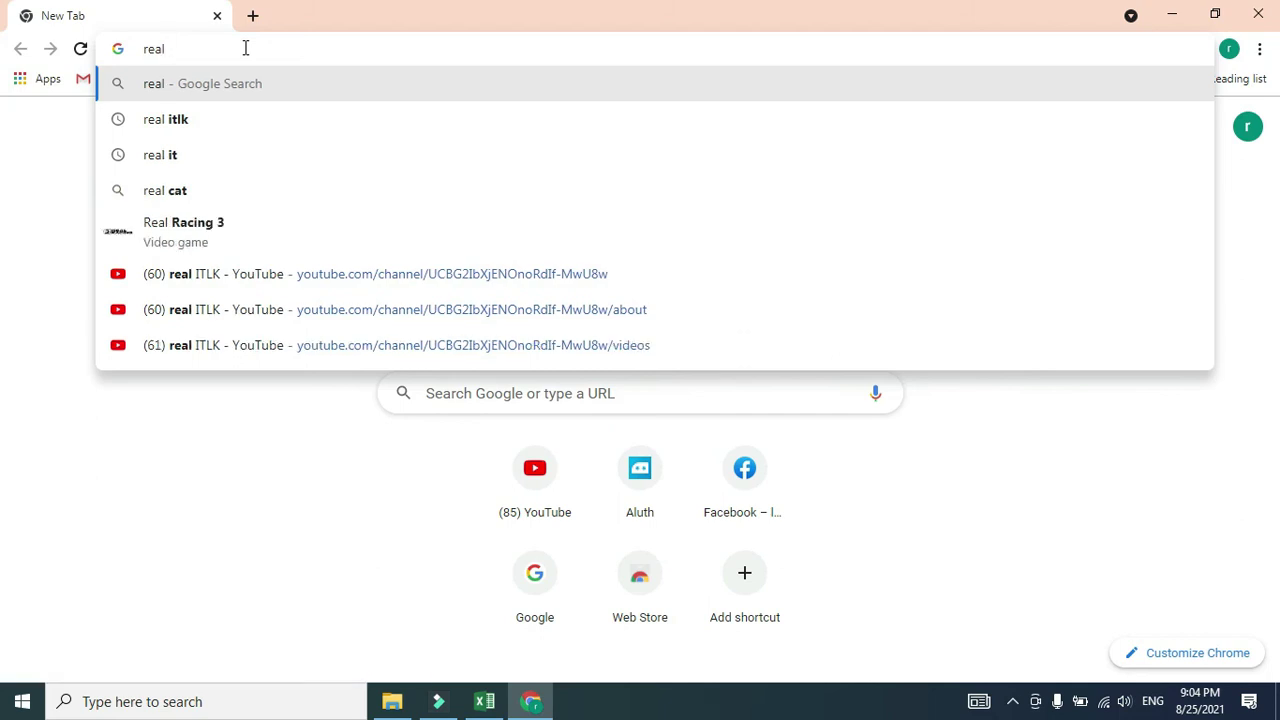
text( itlk)
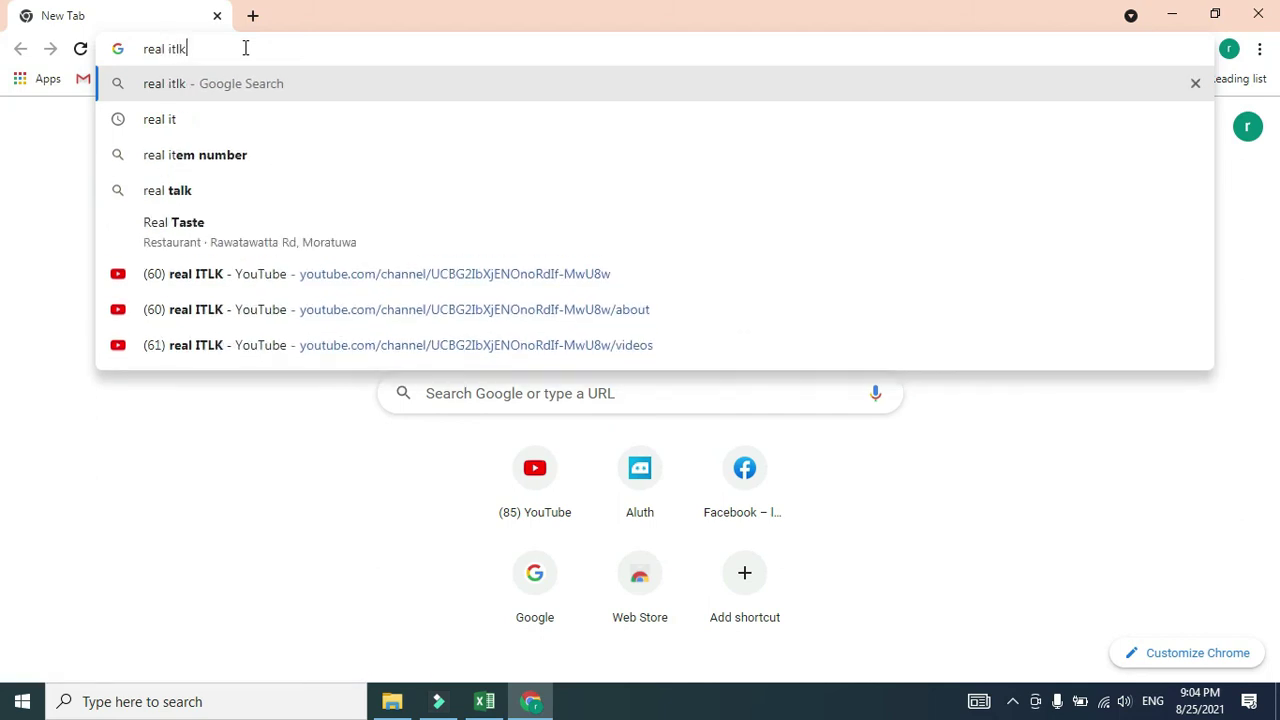
key(Return)
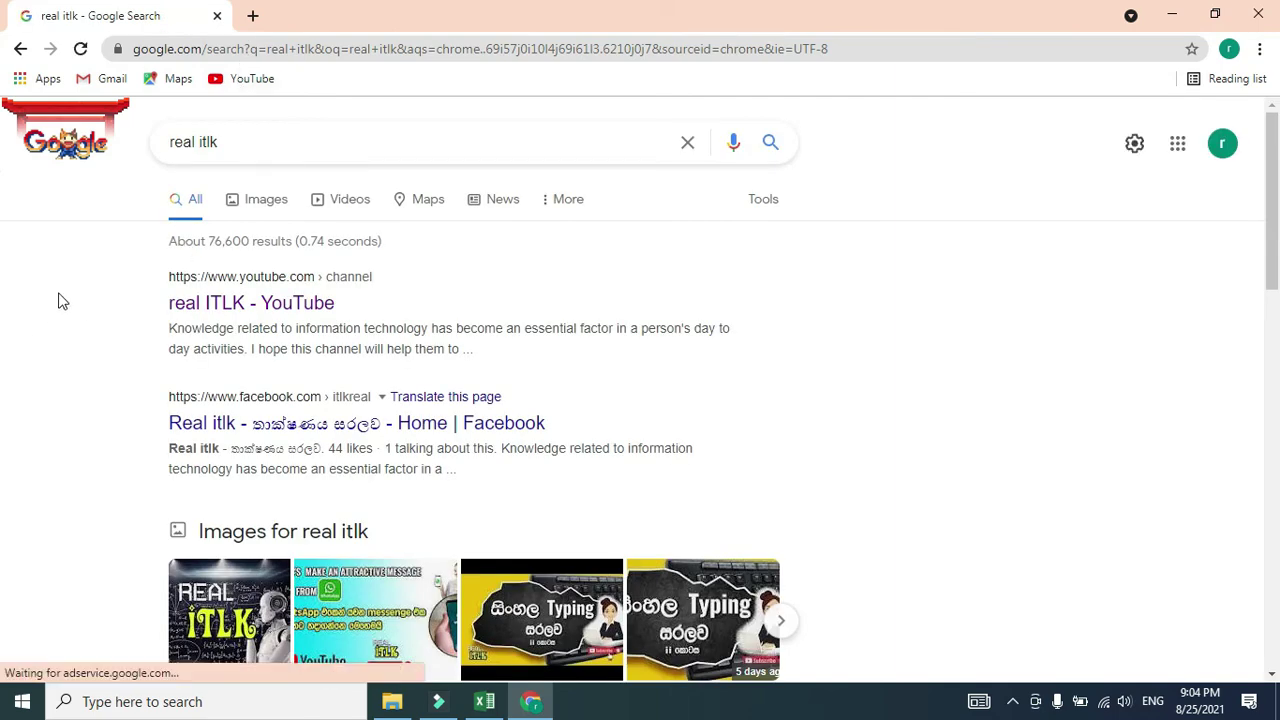
Step: Switch the browser to full-screen mode, exit it, and enter full-screen mode again
key(F11)
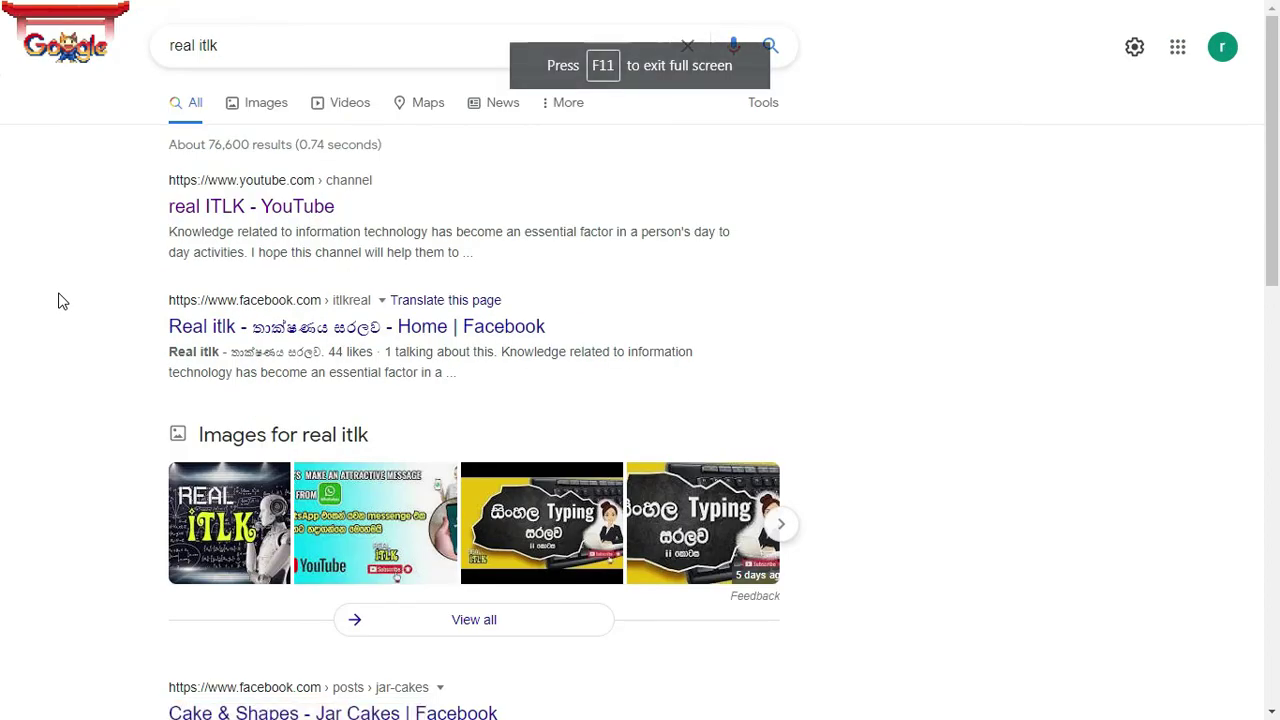
key(F11)
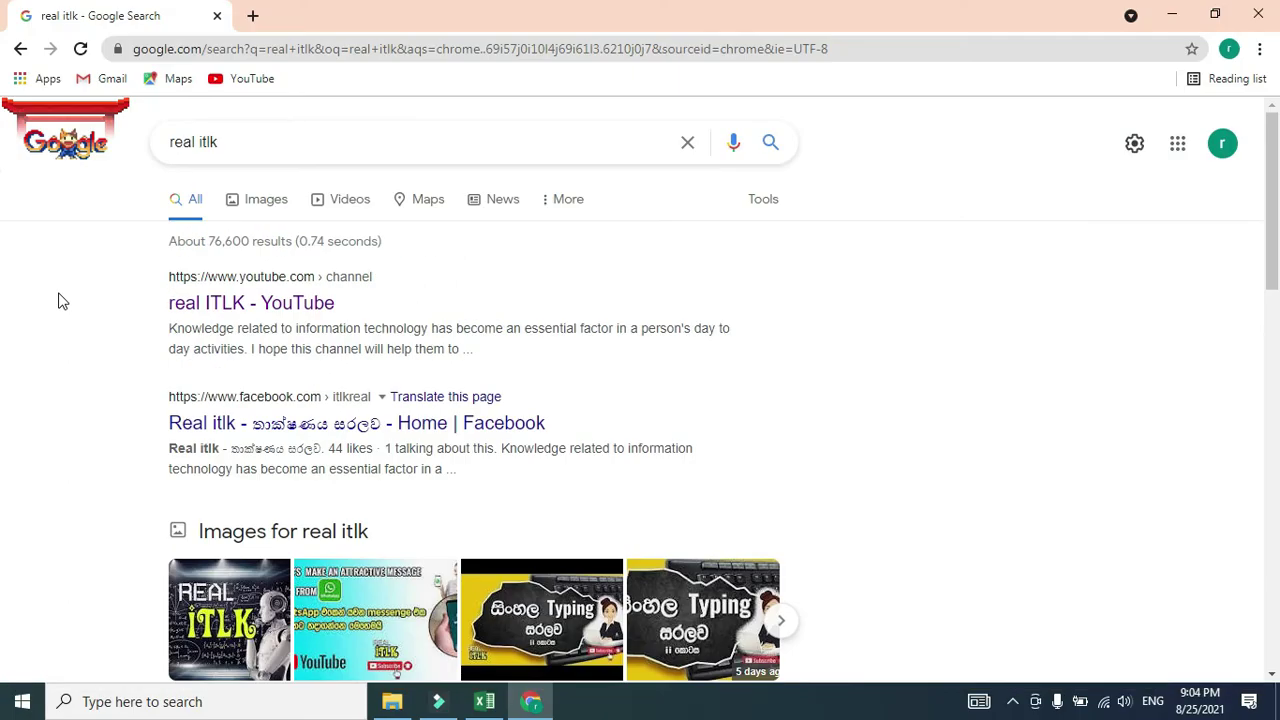
key(F11)
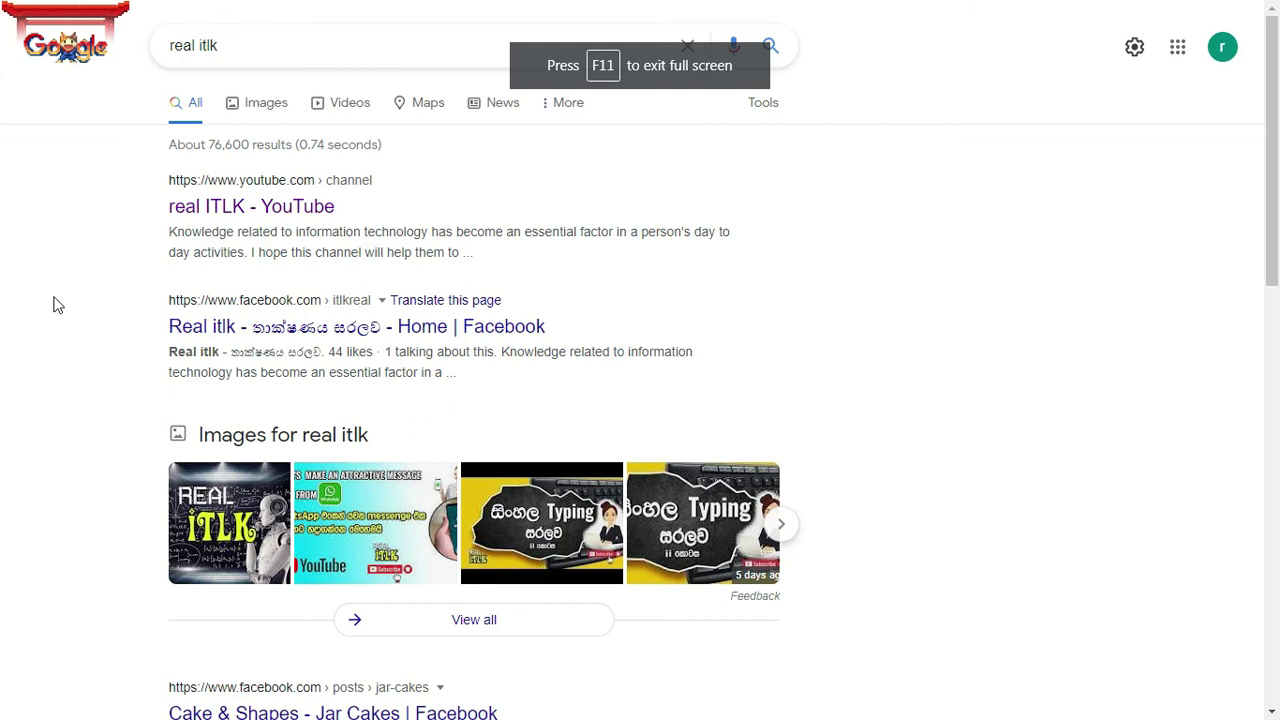
Step: Toggle the Google results page in and out of full-screen mode several times, ending in the normal window view
key(F11)
key(F11)
key(F11)
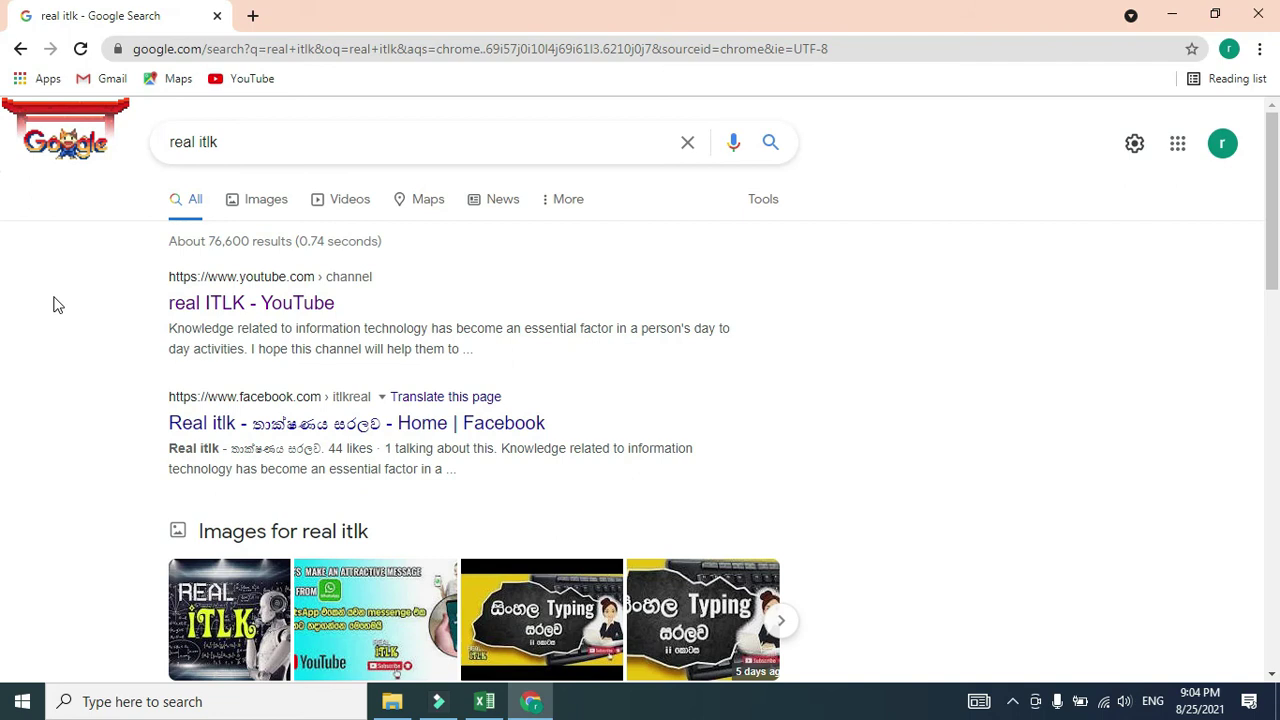
key(F11)
key(F11)
key(F11)
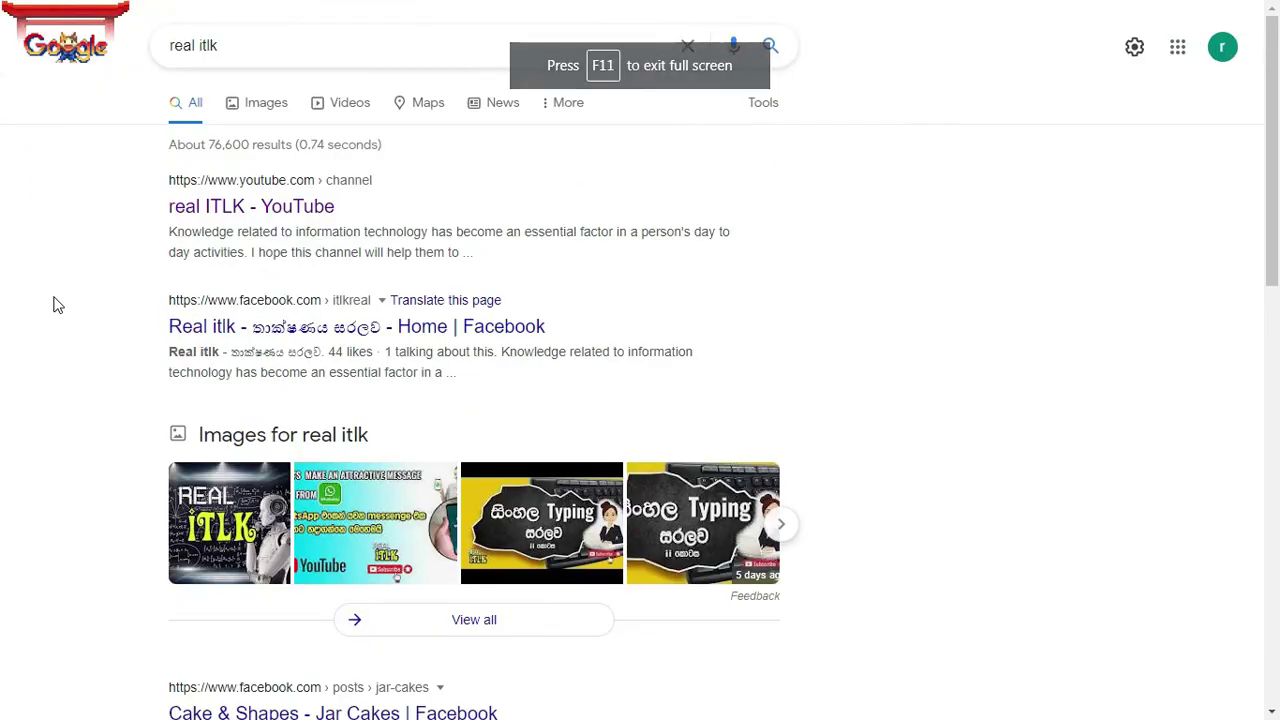
key(F11)
key(F11)
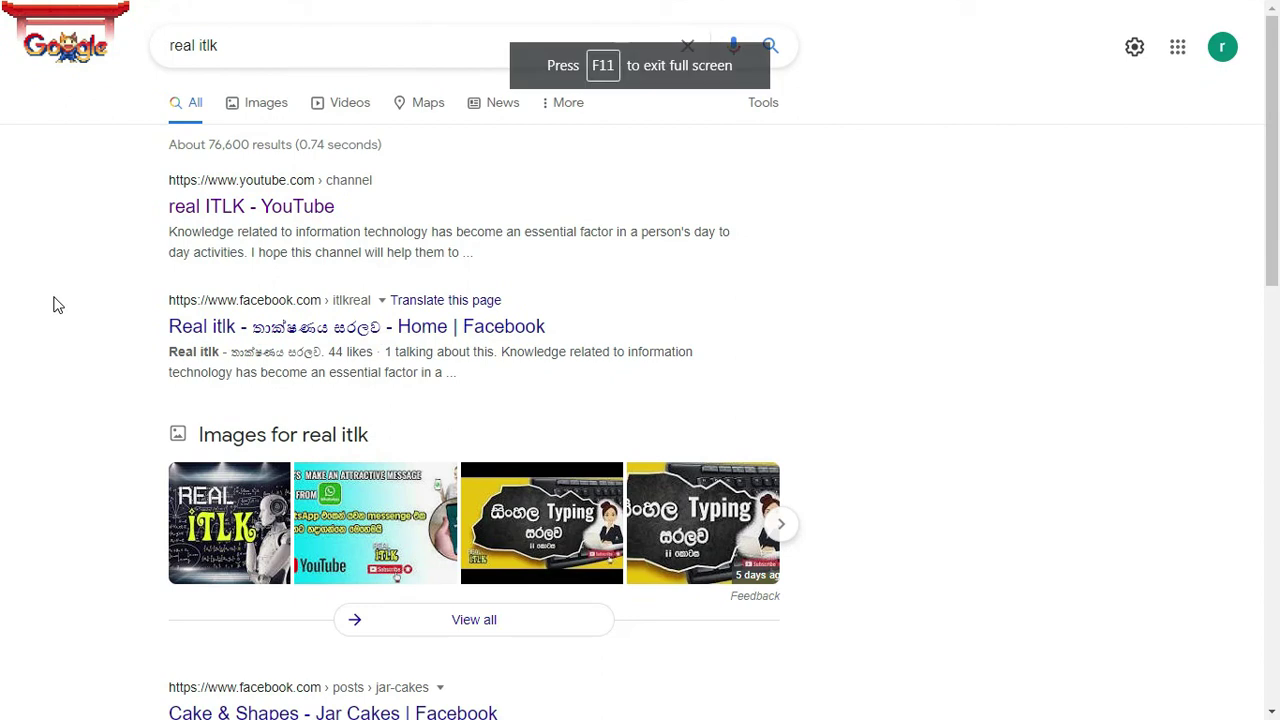
key(F11)
key(F11)
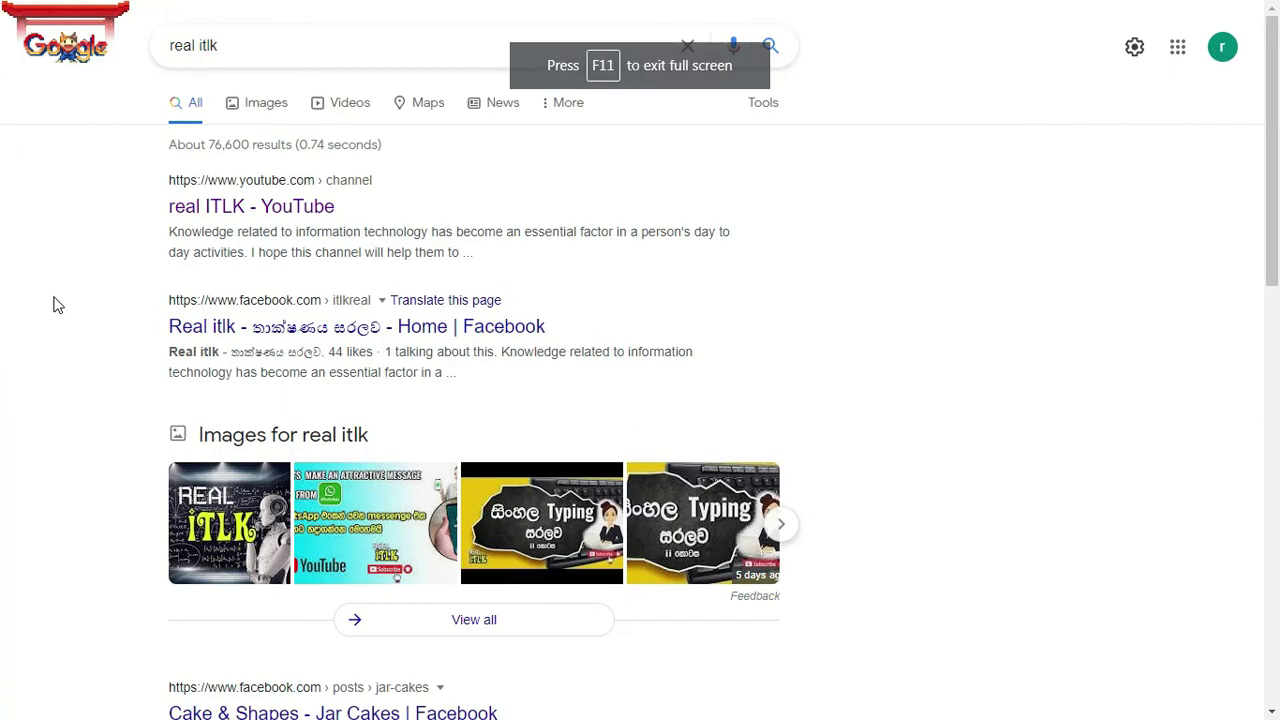
key(F11)
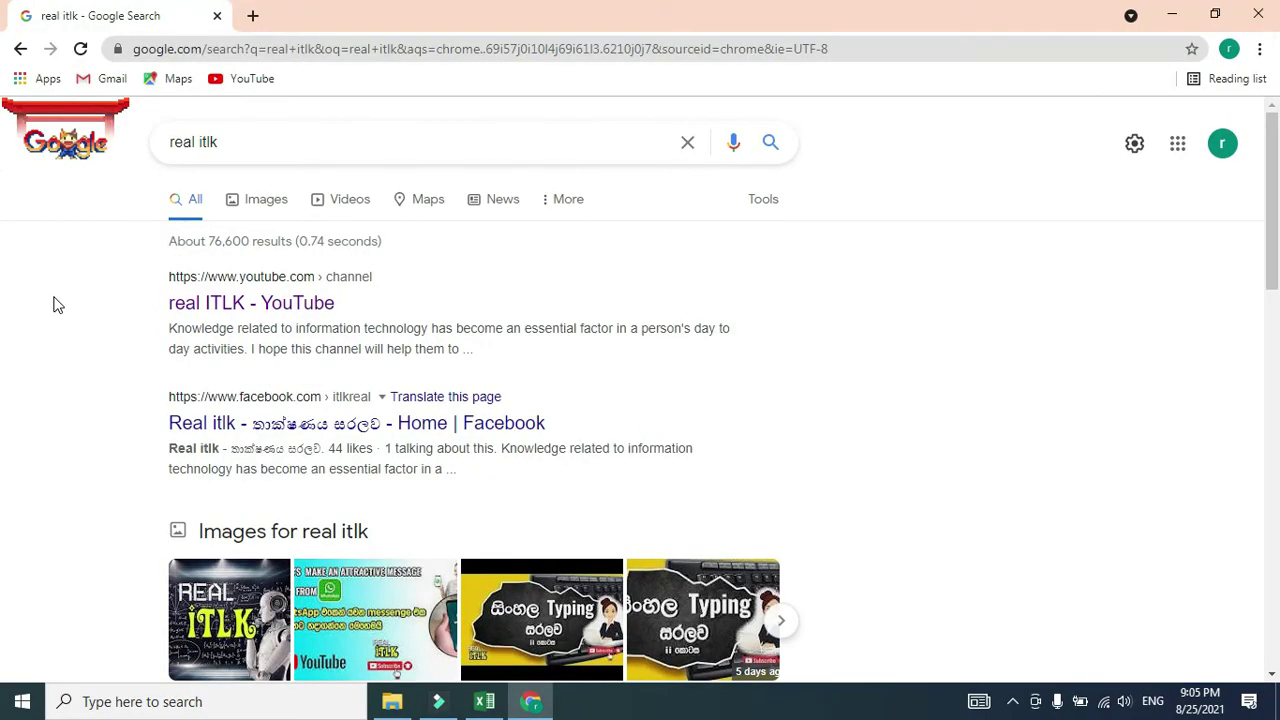
key(F11)
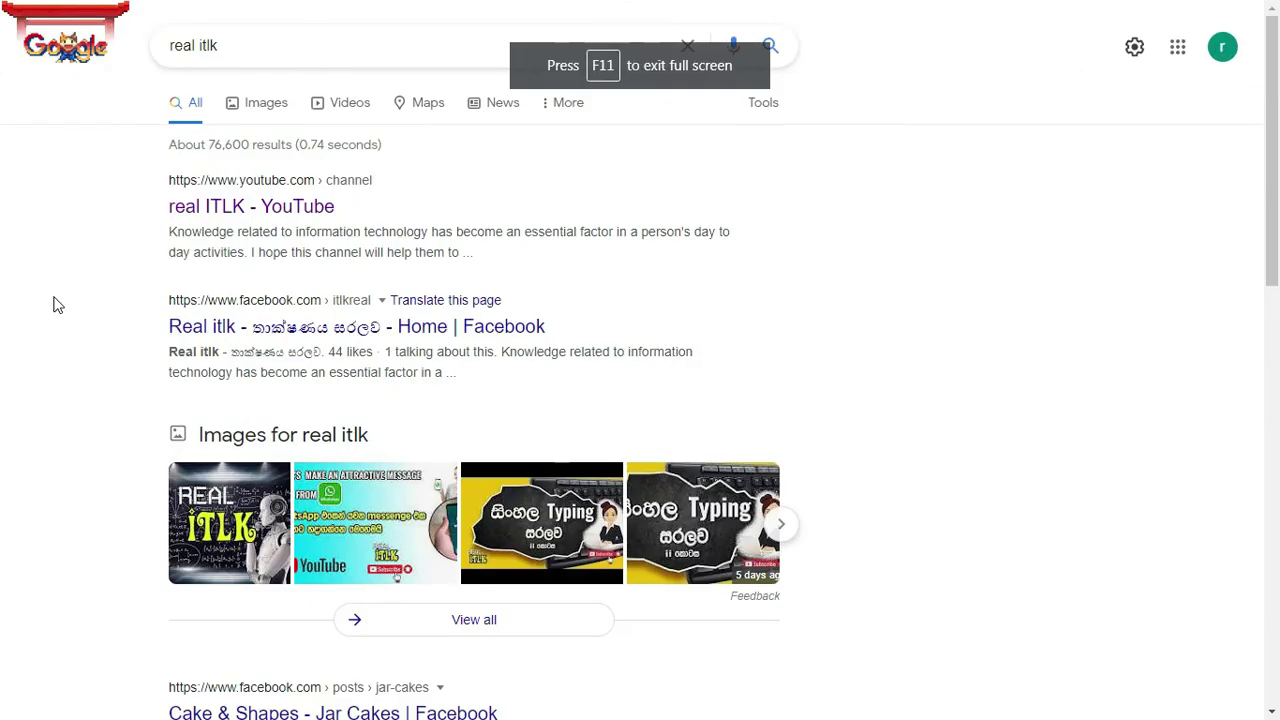
key(F11)
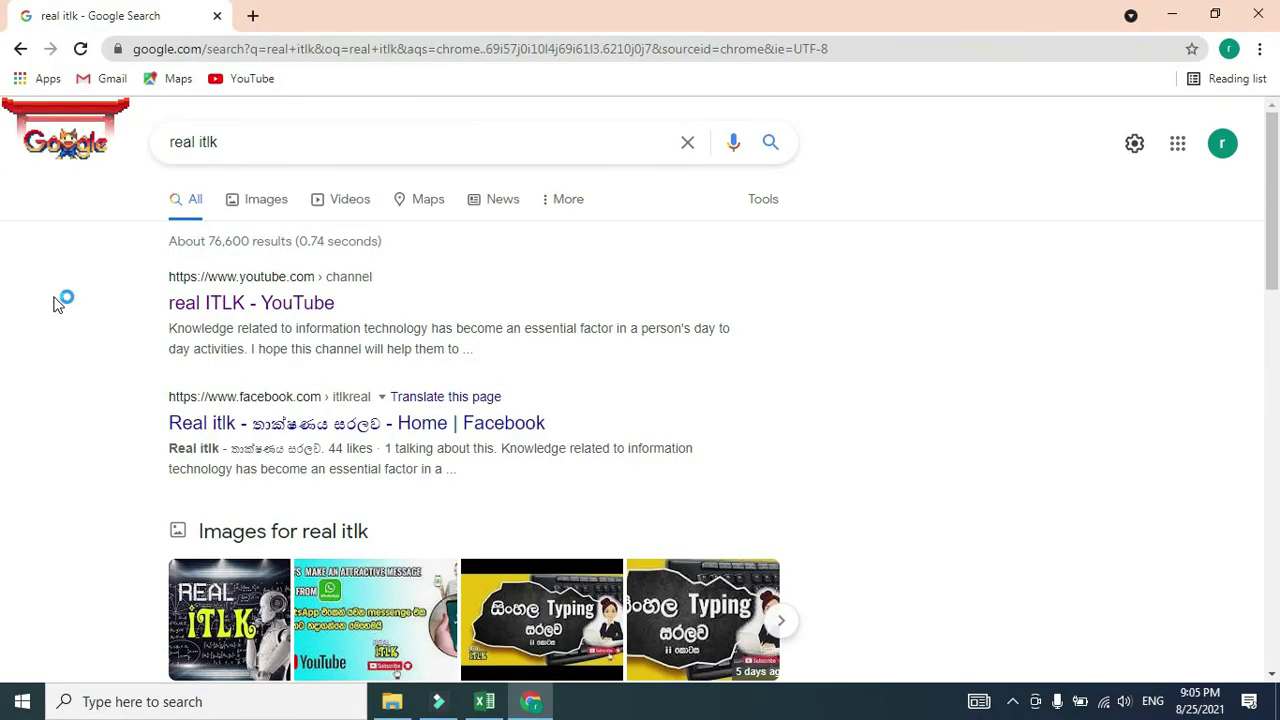
key(F11)
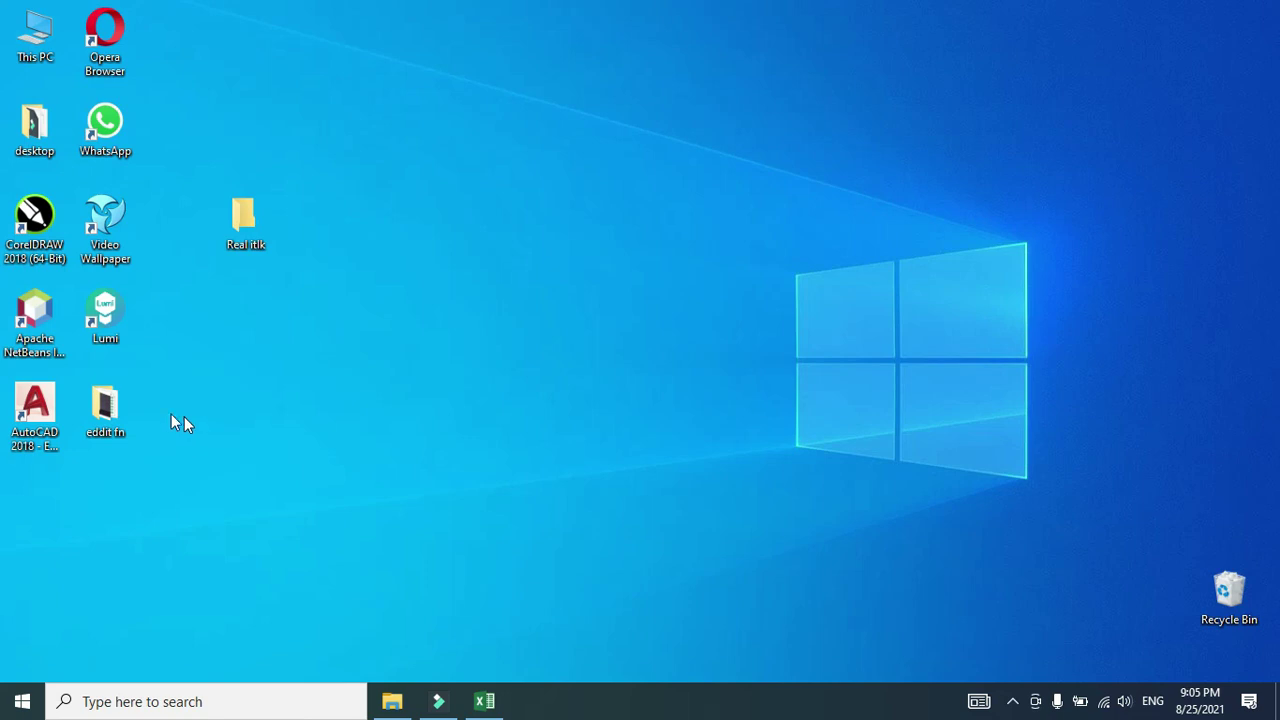
Step: Open the eddit fn folder, examine the F12 key in 14.jpg, and close the image and the folder
double_click(108, 408)
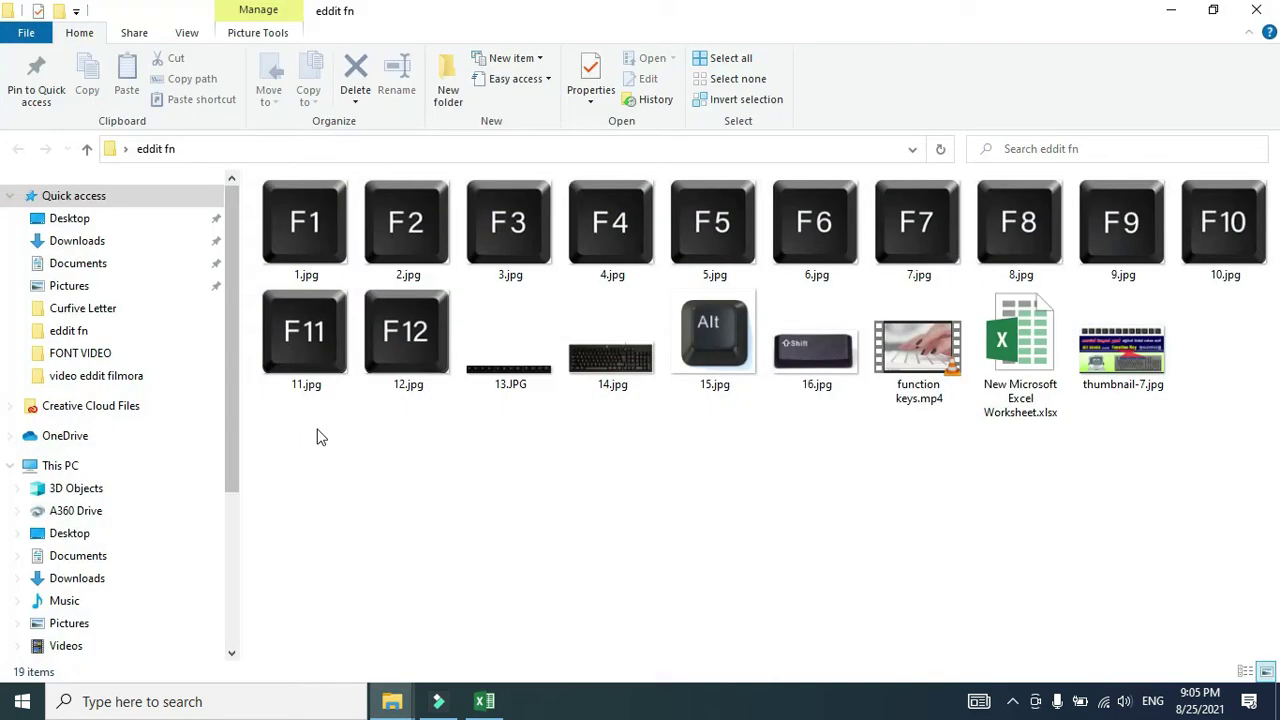
click(597, 360)
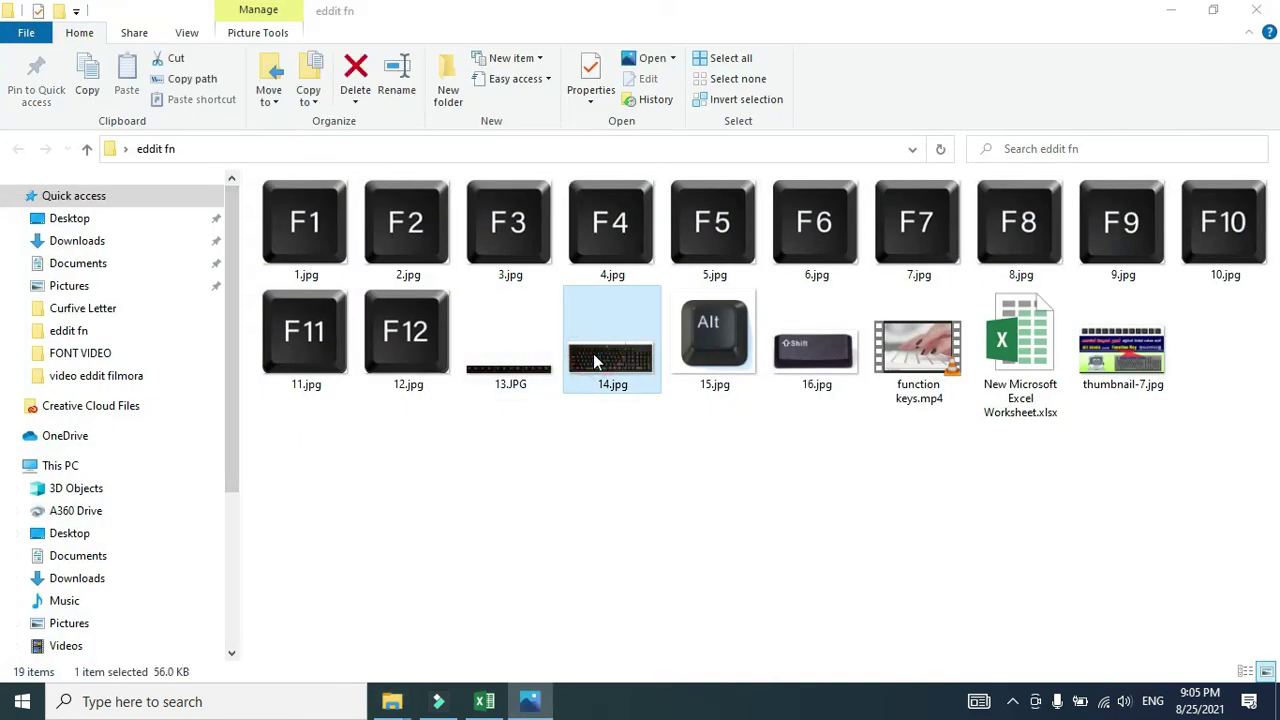
double_click(595, 356)
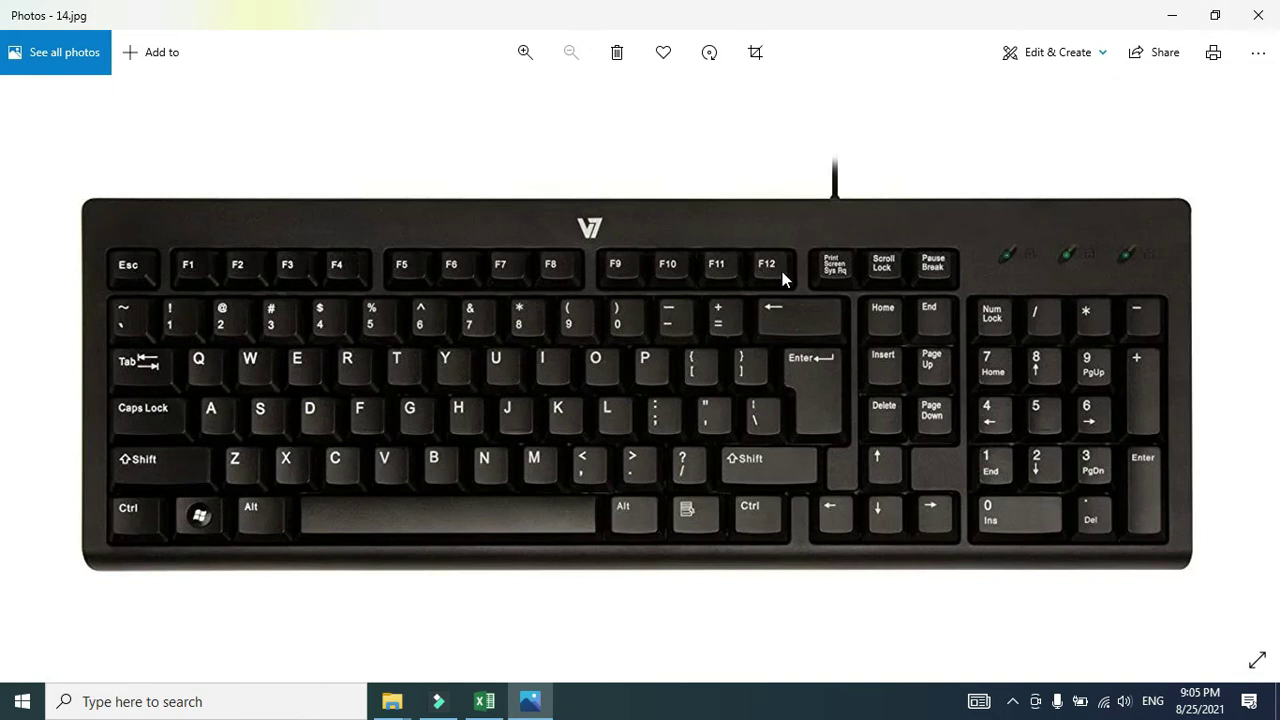
click(1258, 15)
click(666, 191)
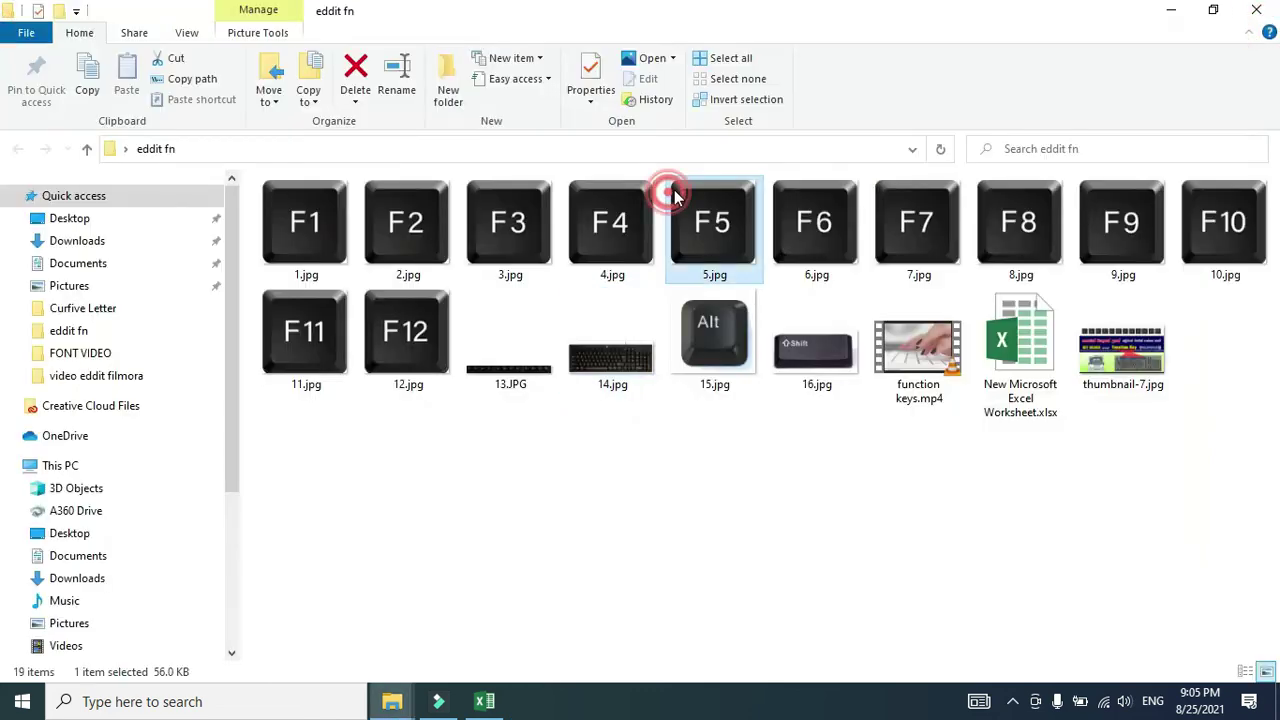
click(1256, 10)
click(655, 265)
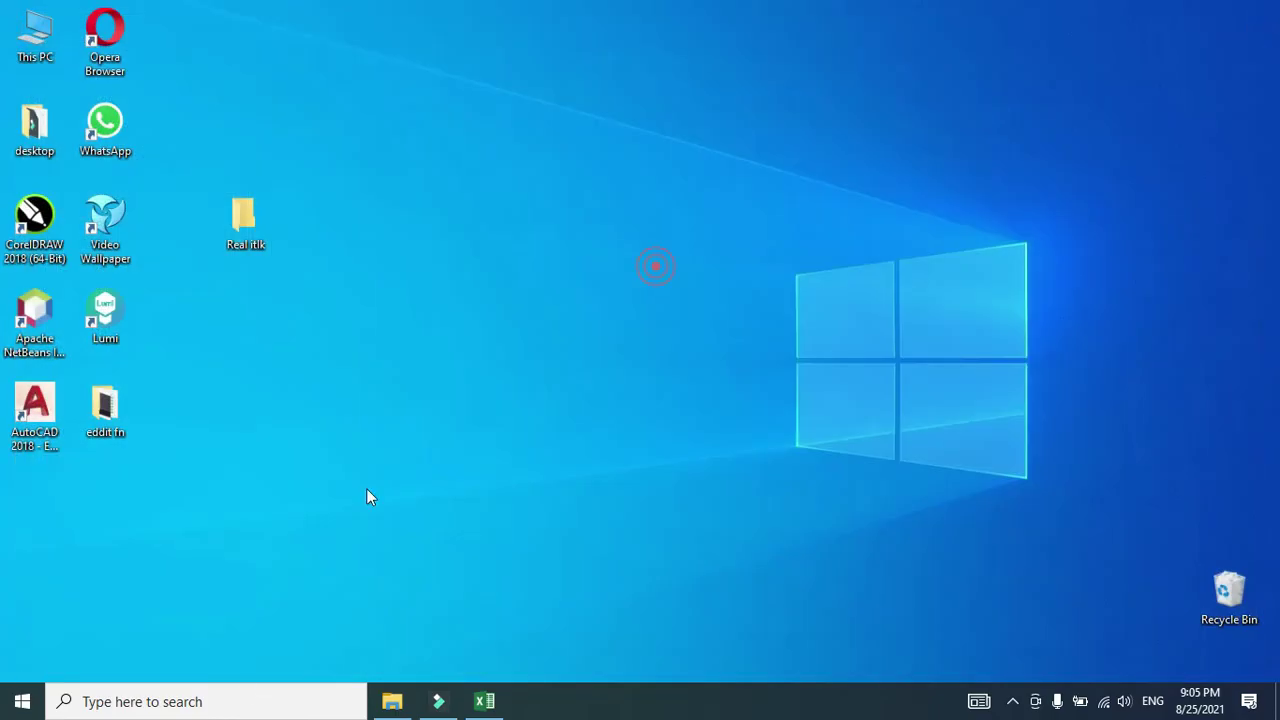
Step: Find Word 2013 through the Windows search, open it, and create a blank document
click(240, 711)
text(word)
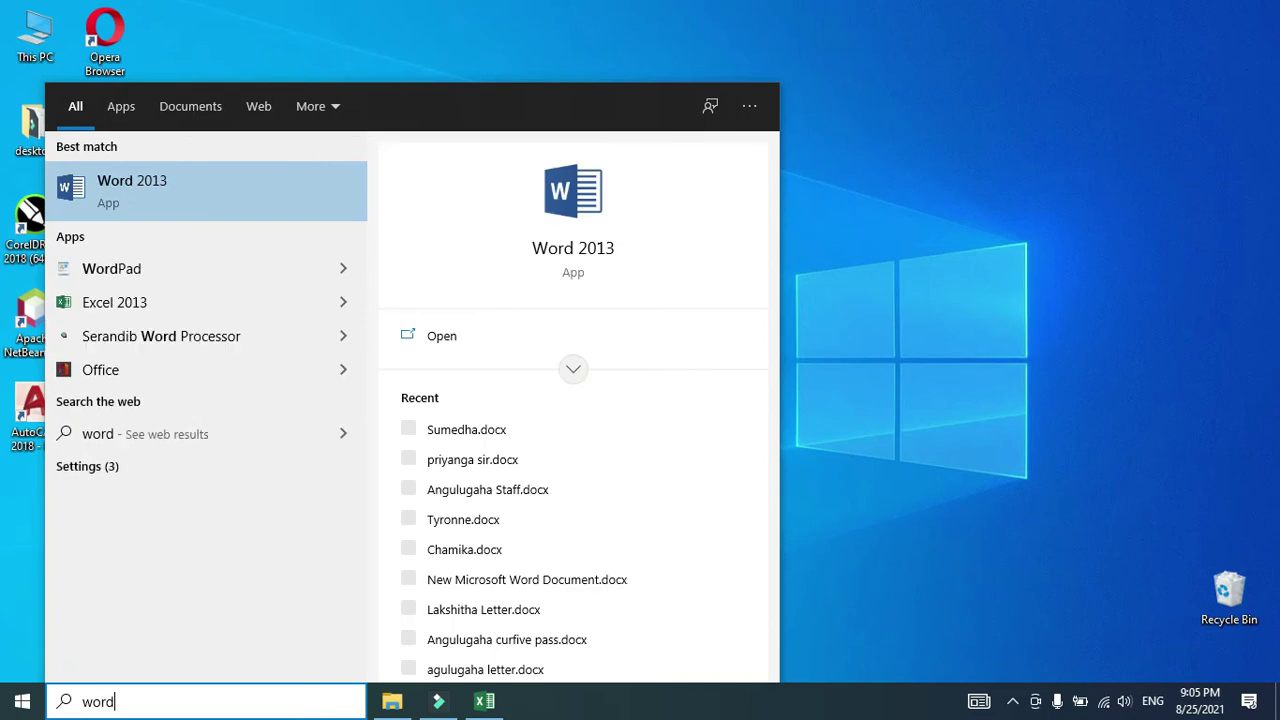
key(Return)
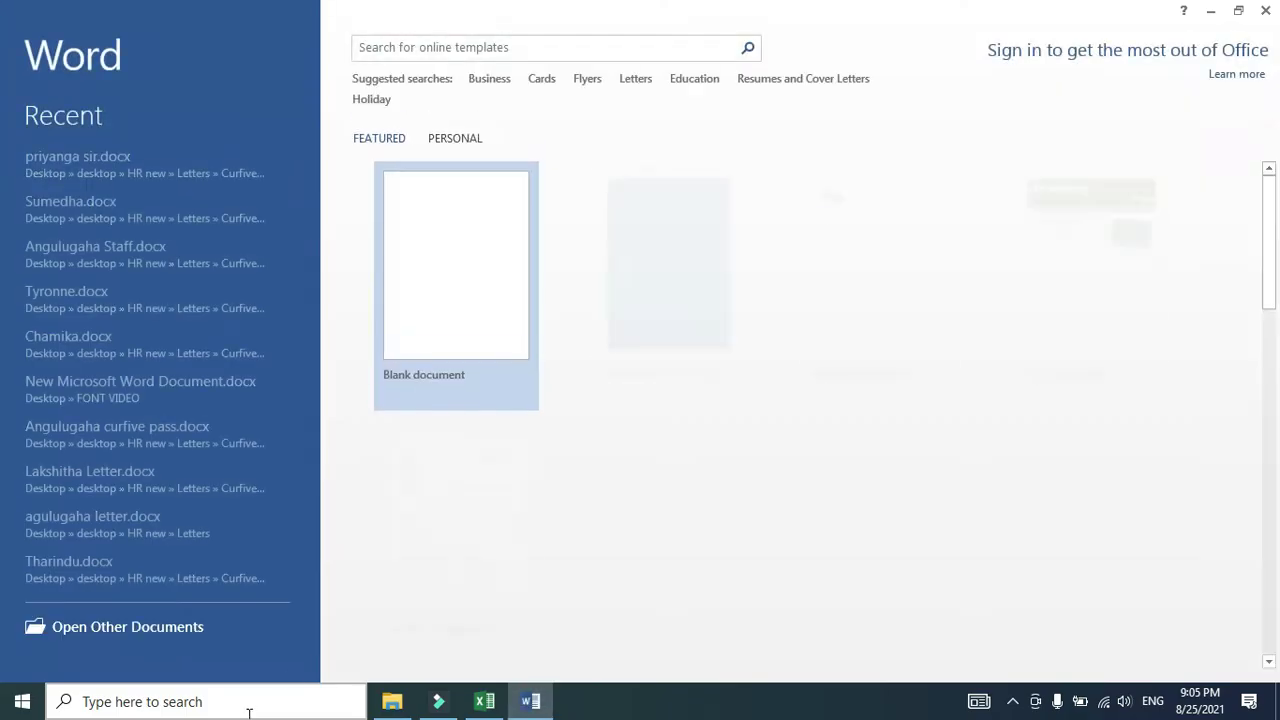
click(486, 303)
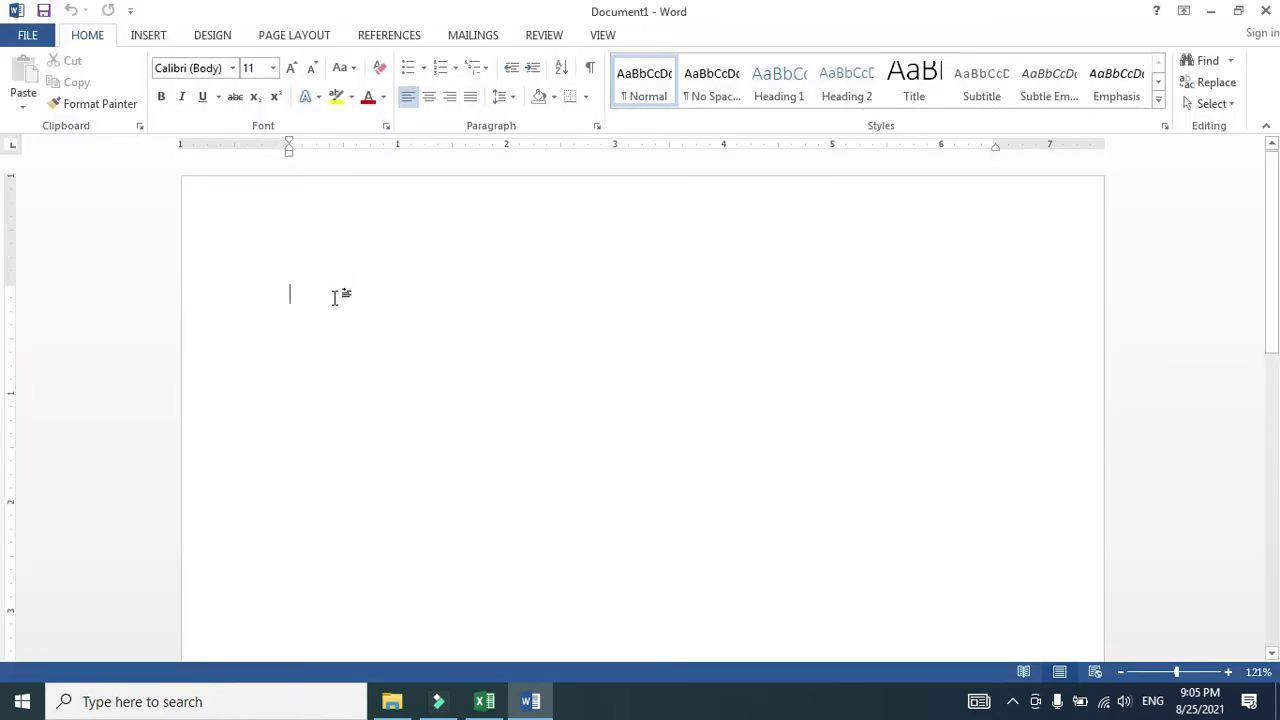
Step: Generate sample paragraphs in the blank document with the =rand() formula
click(317, 294)
text(=r)
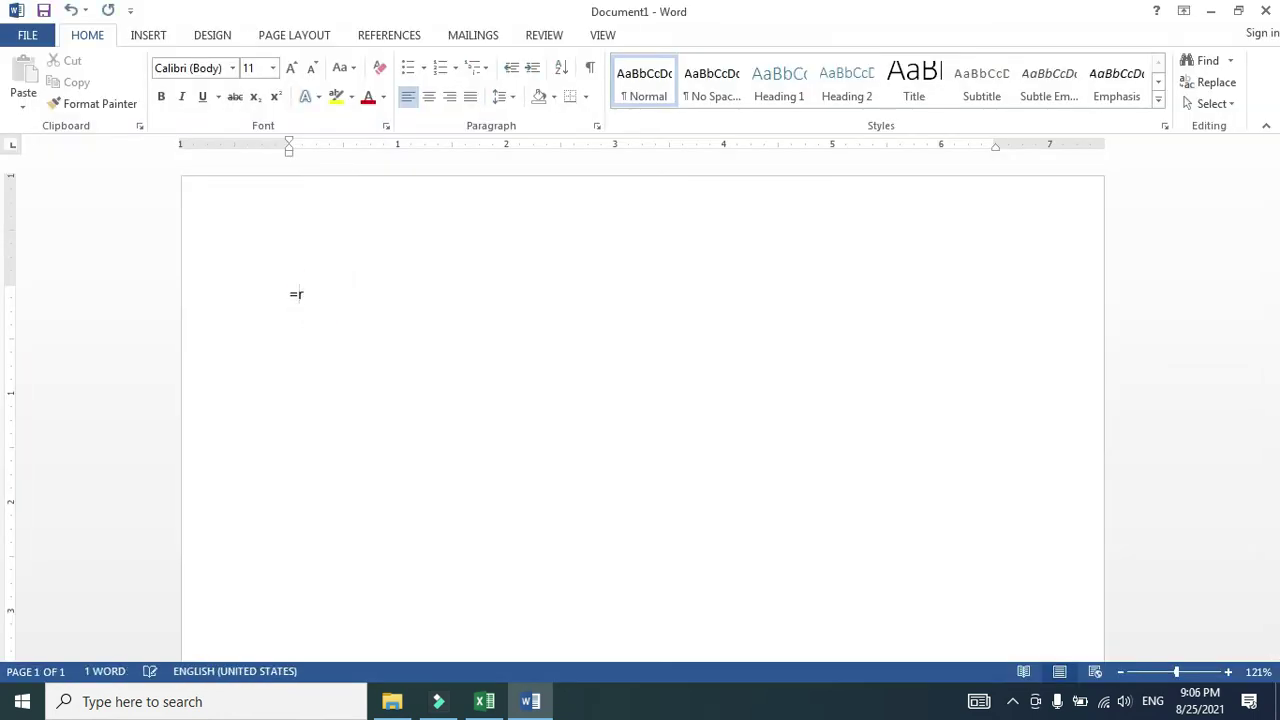
text(and())
key(Return)
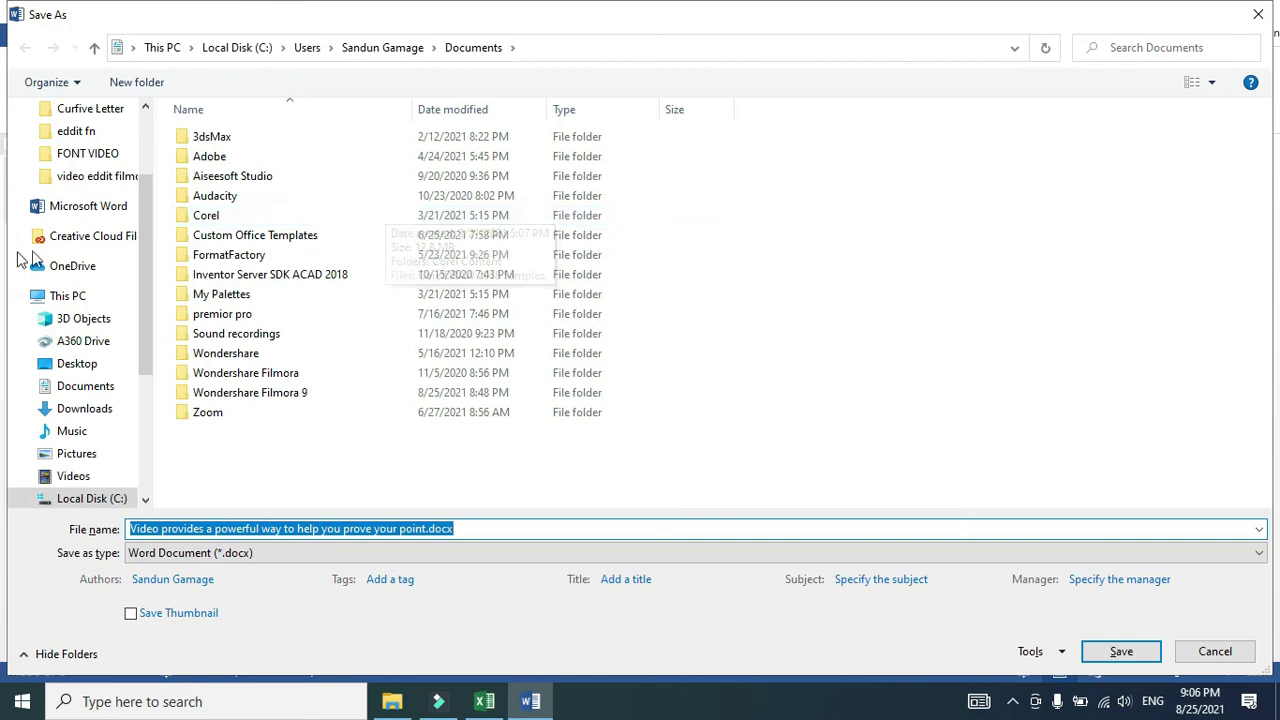
Step: Try to save the document to the Desktop under the file name "real itlk"
drag(148, 257, 148, 180)
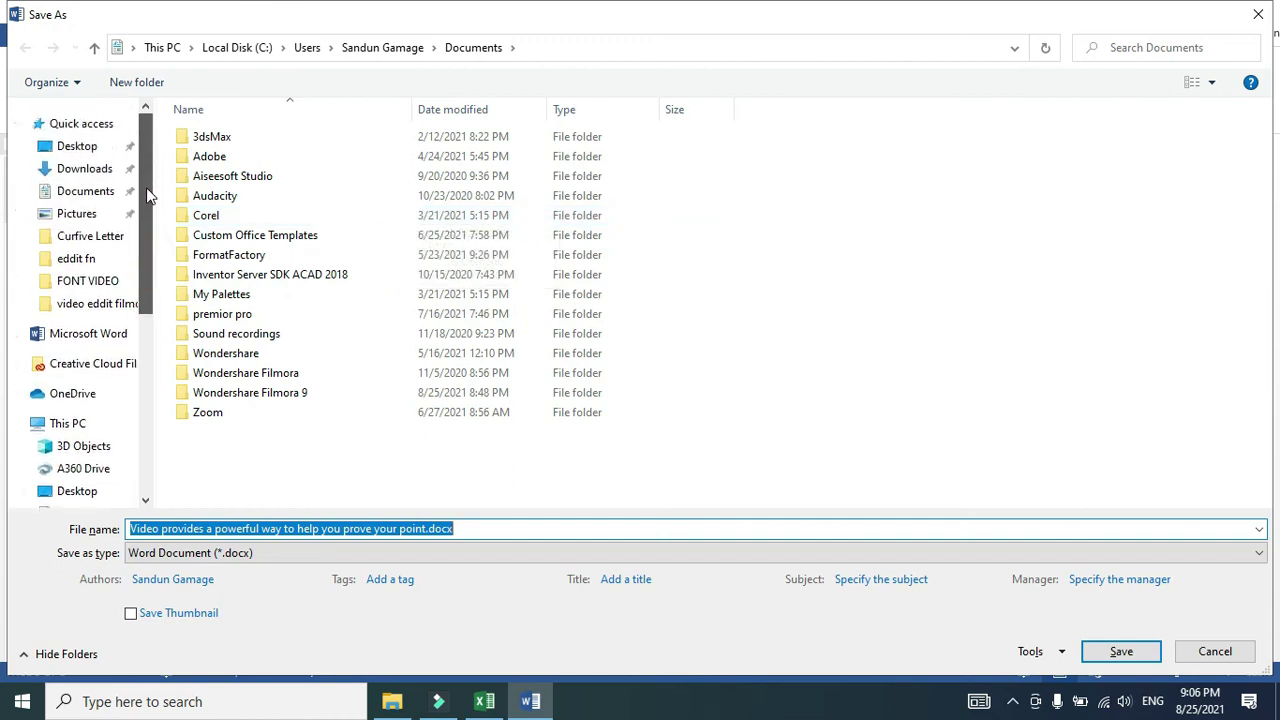
click(82, 152)
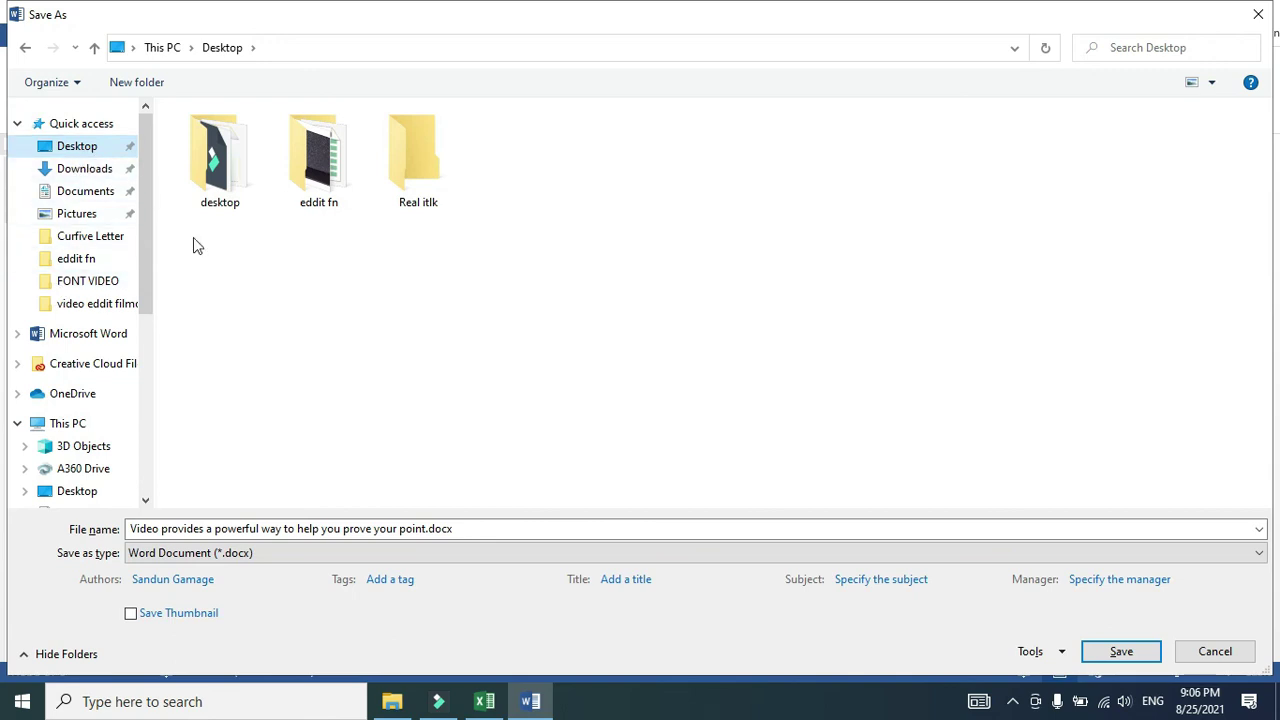
click(490, 530)
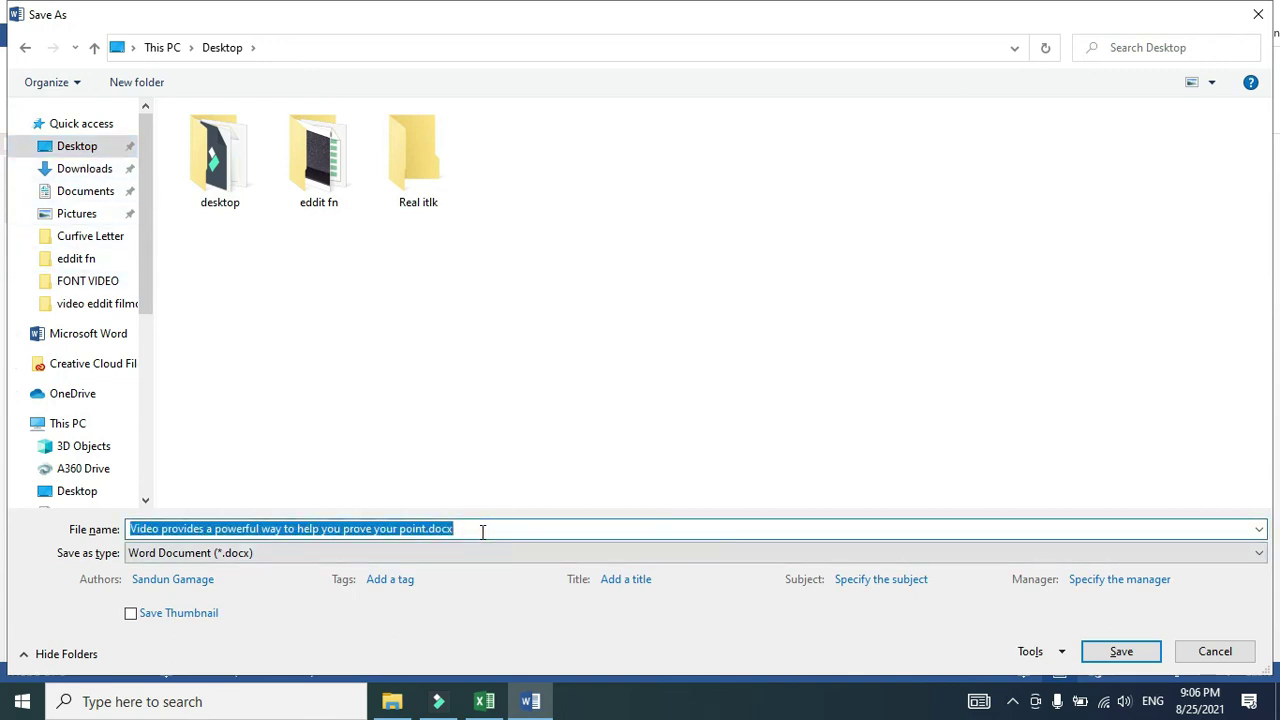
key(BackSpace)
text(ral)
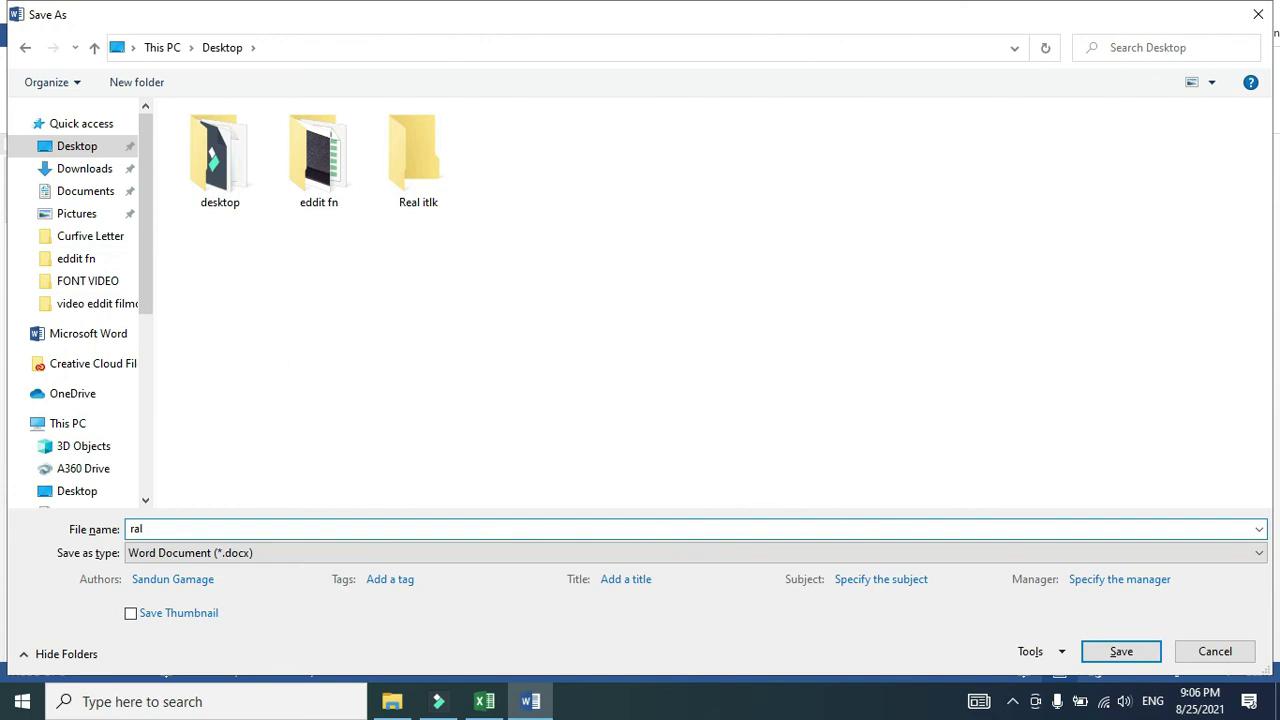
key(BackSpace)
key(BackSpace)
key(BackSpace)
text(real i)
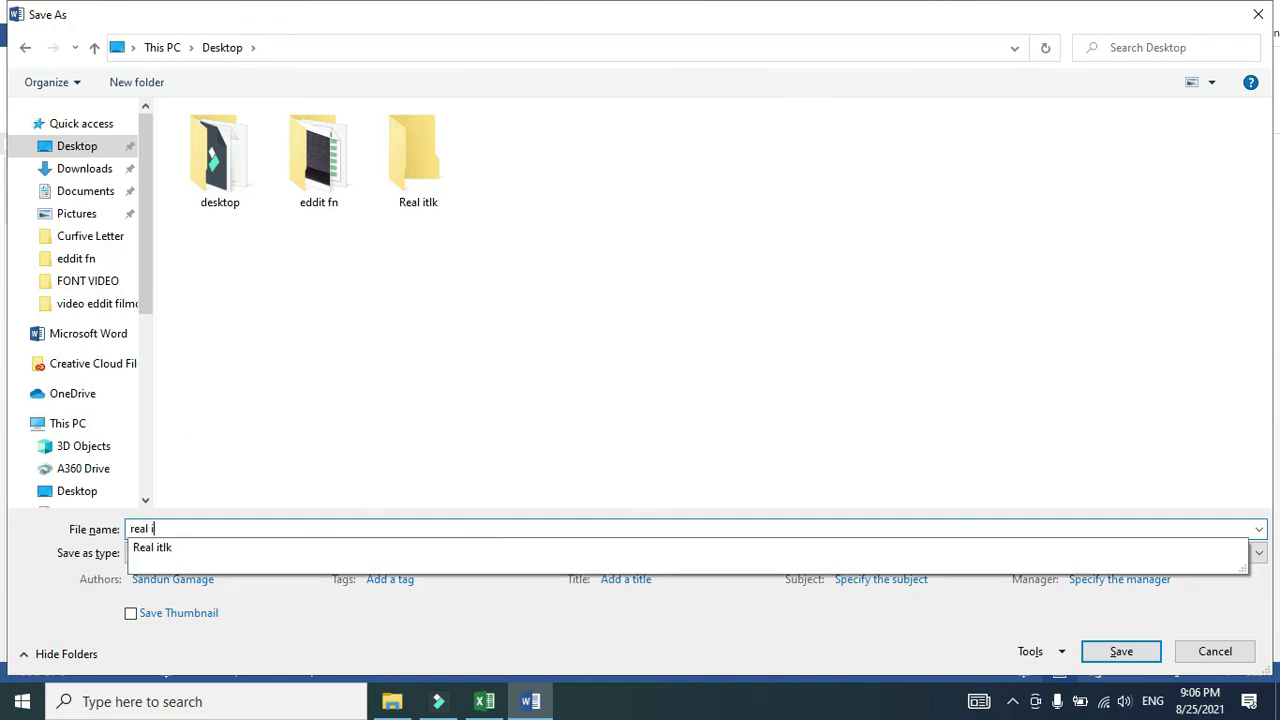
text(tlk)
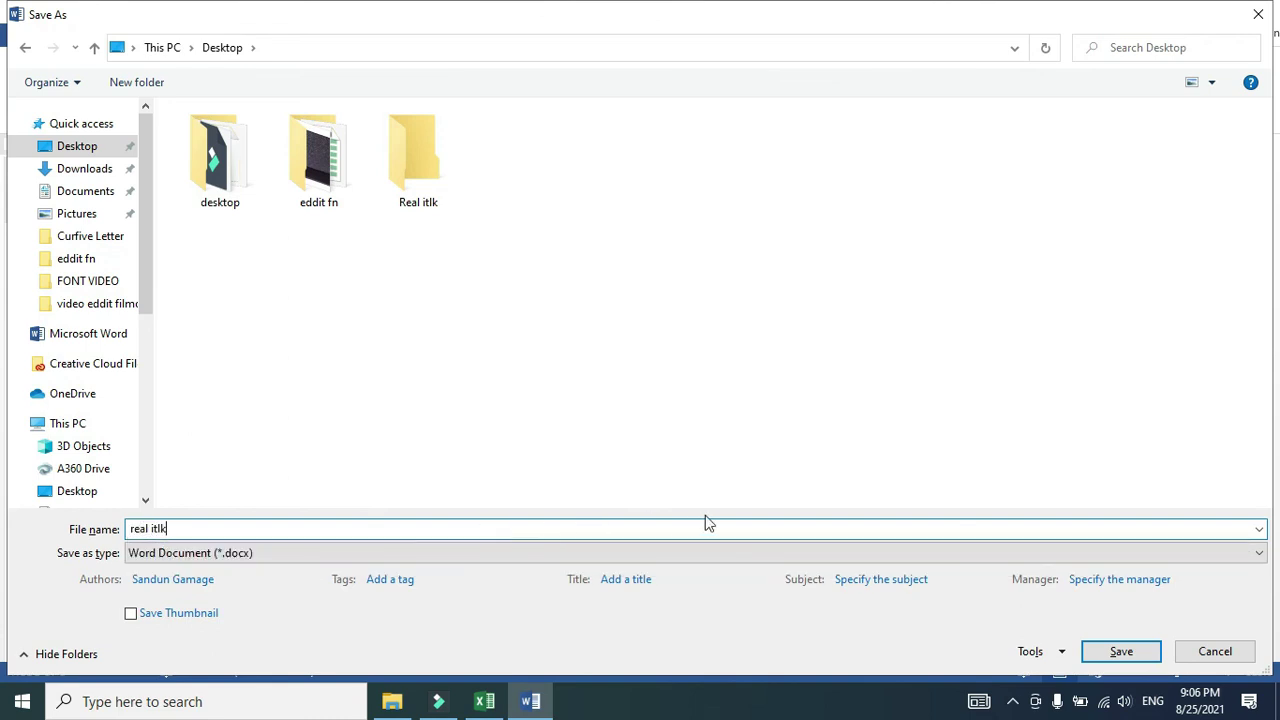
click(1122, 652)
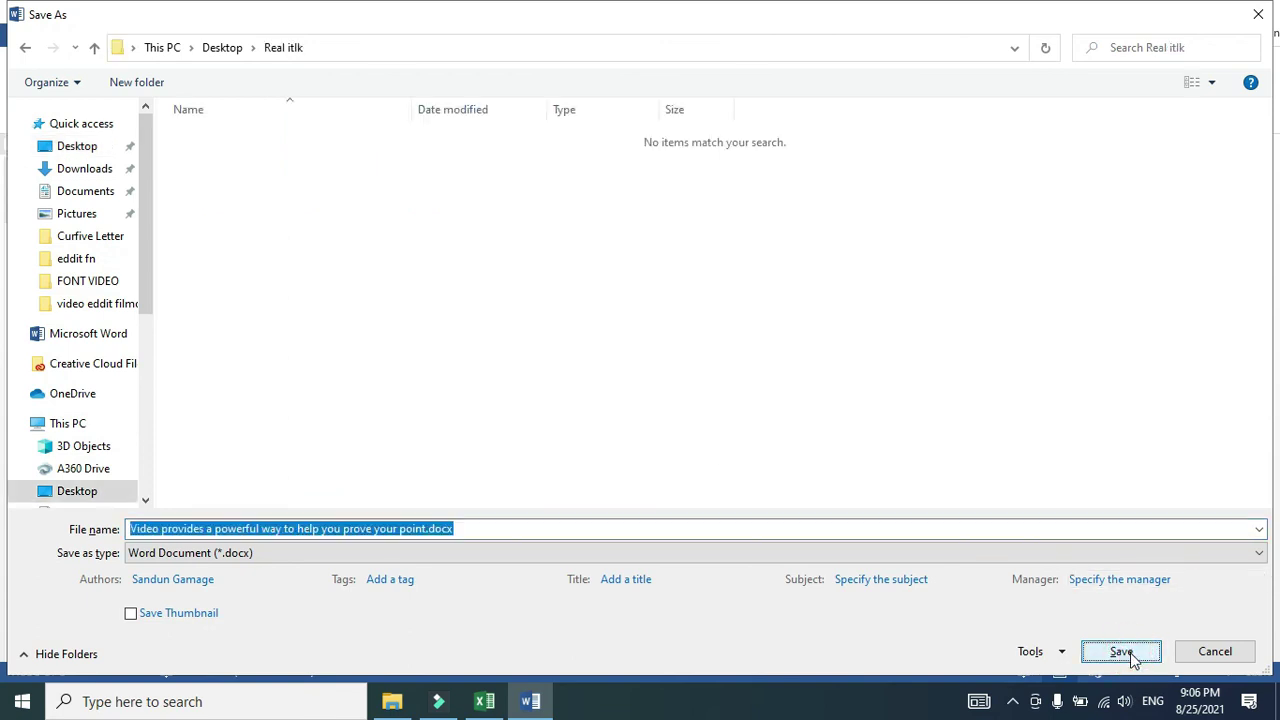
Step: Save the document as "real itlk" in the Real itlk folder and close Word
click(521, 532)
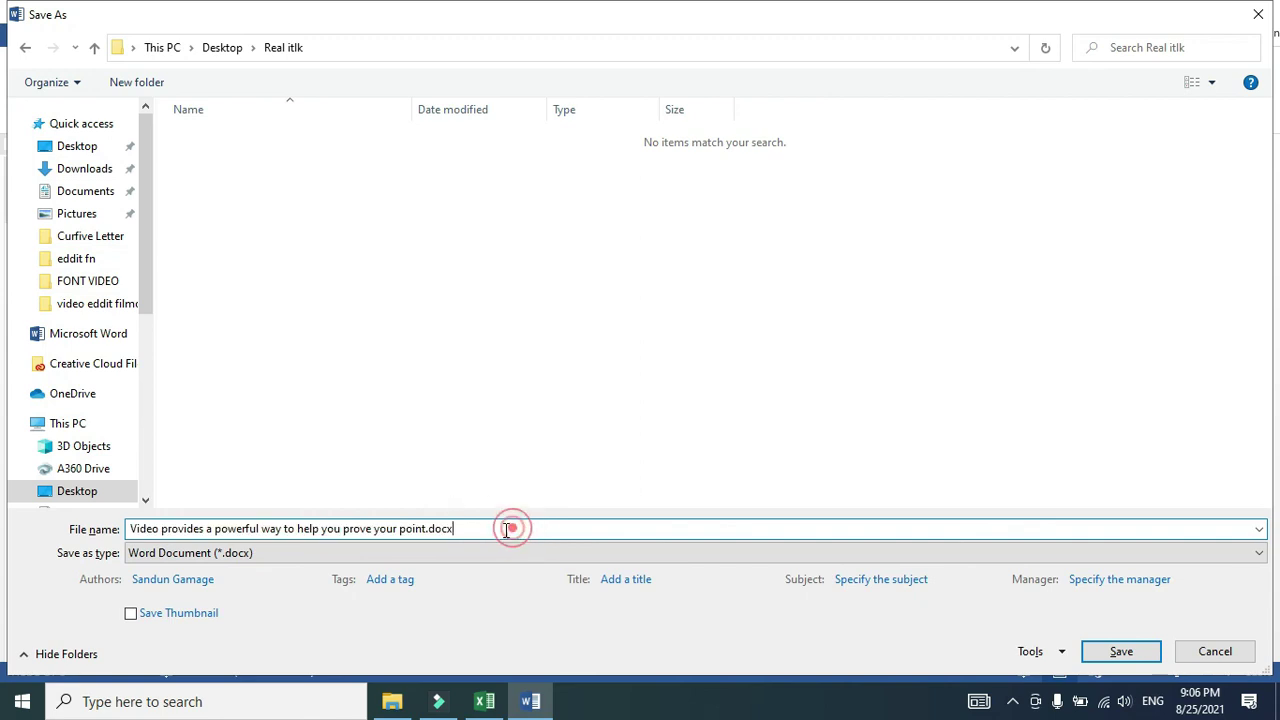
drag(507, 530, 161, 494)
text(real itlk)
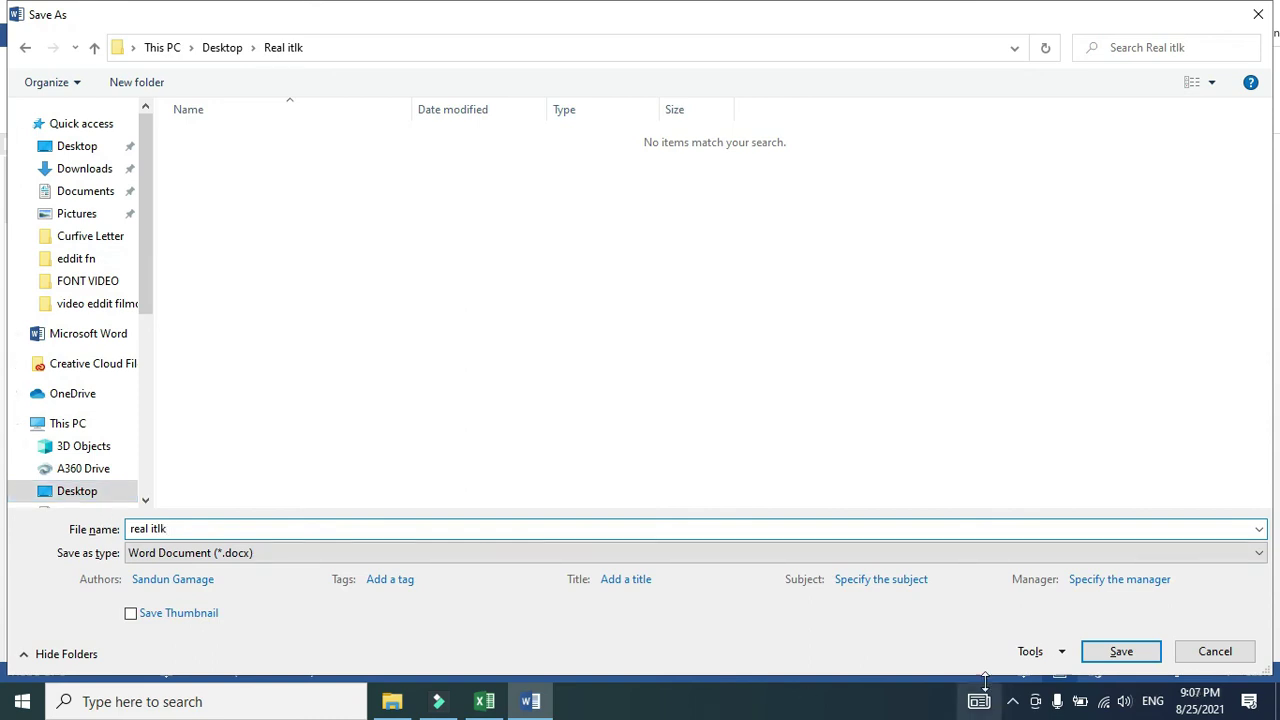
click(1100, 652)
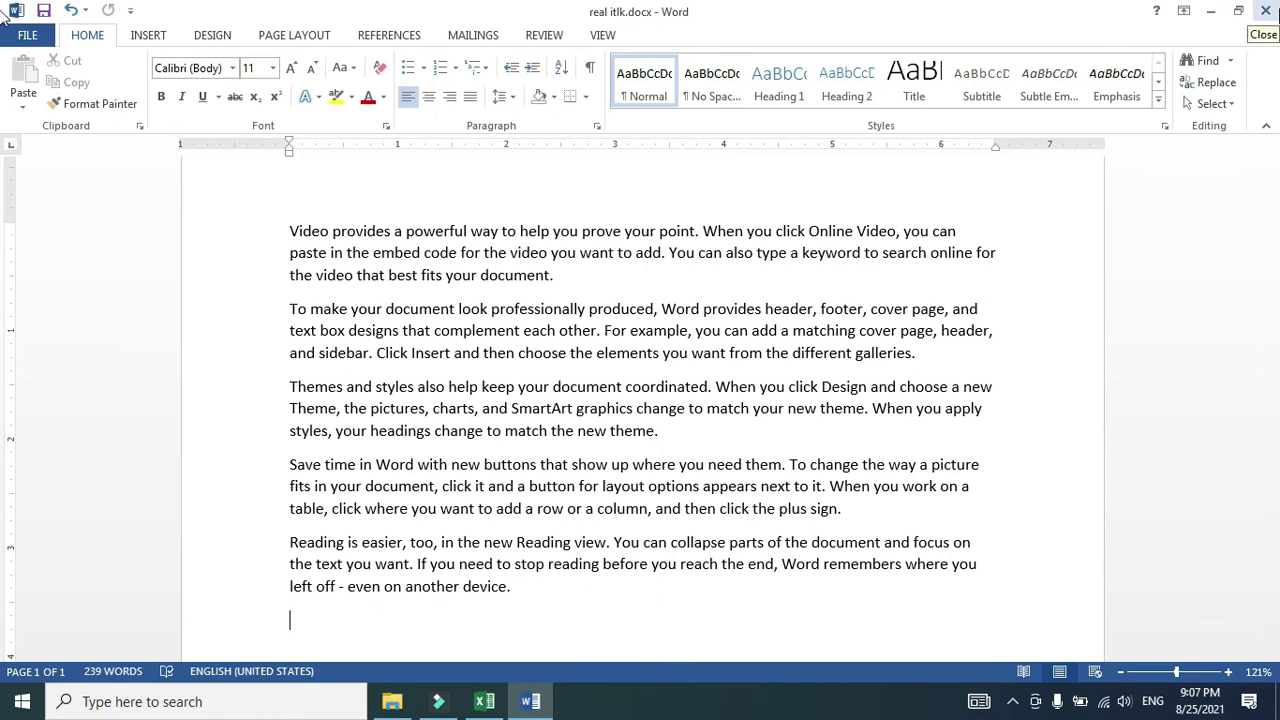
click(1268, 8)
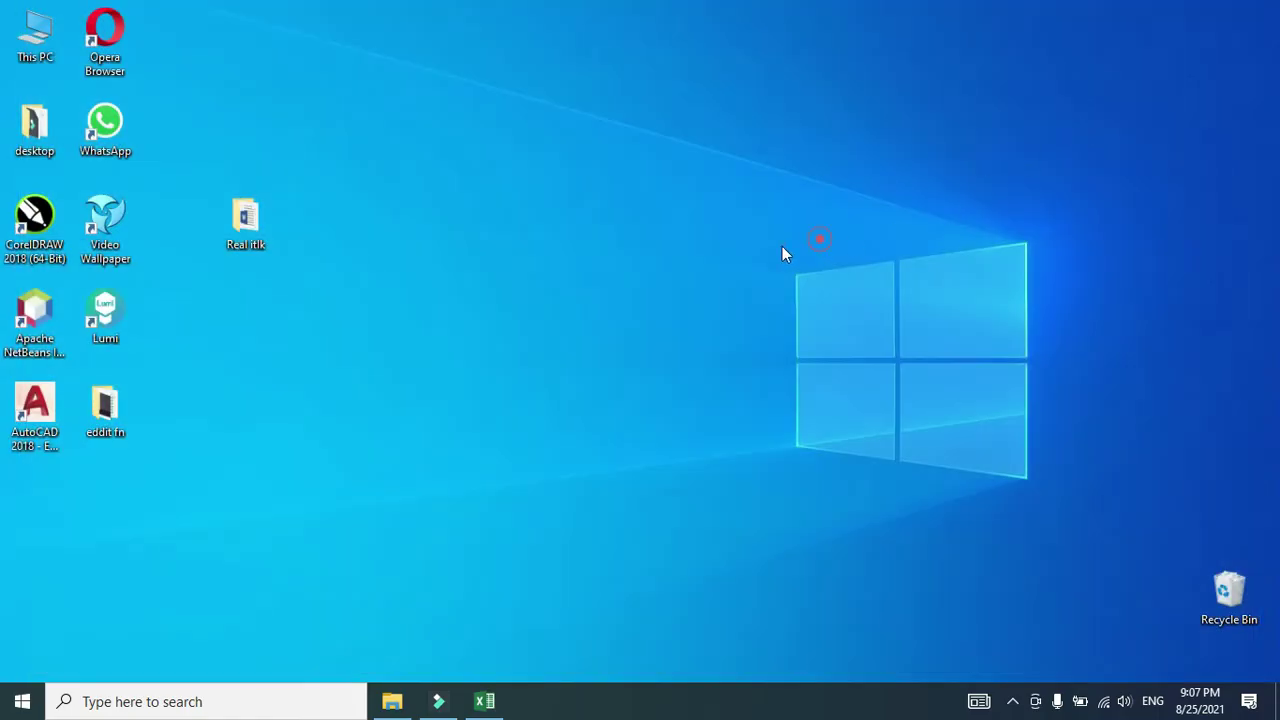
Step: Open the Real itlk desktop folder to check for real itlk.docx, close it, and repeat the check once more
double_click(250, 230)
click(617, 360)
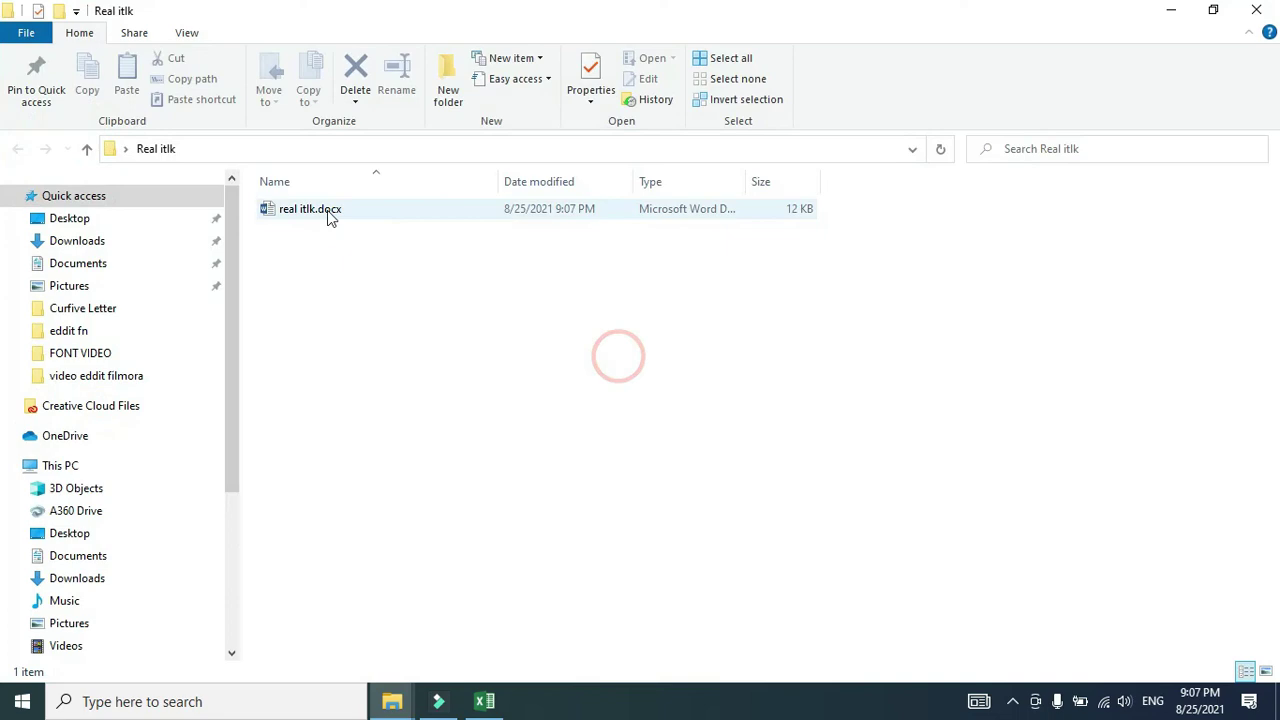
click(1255, 10)
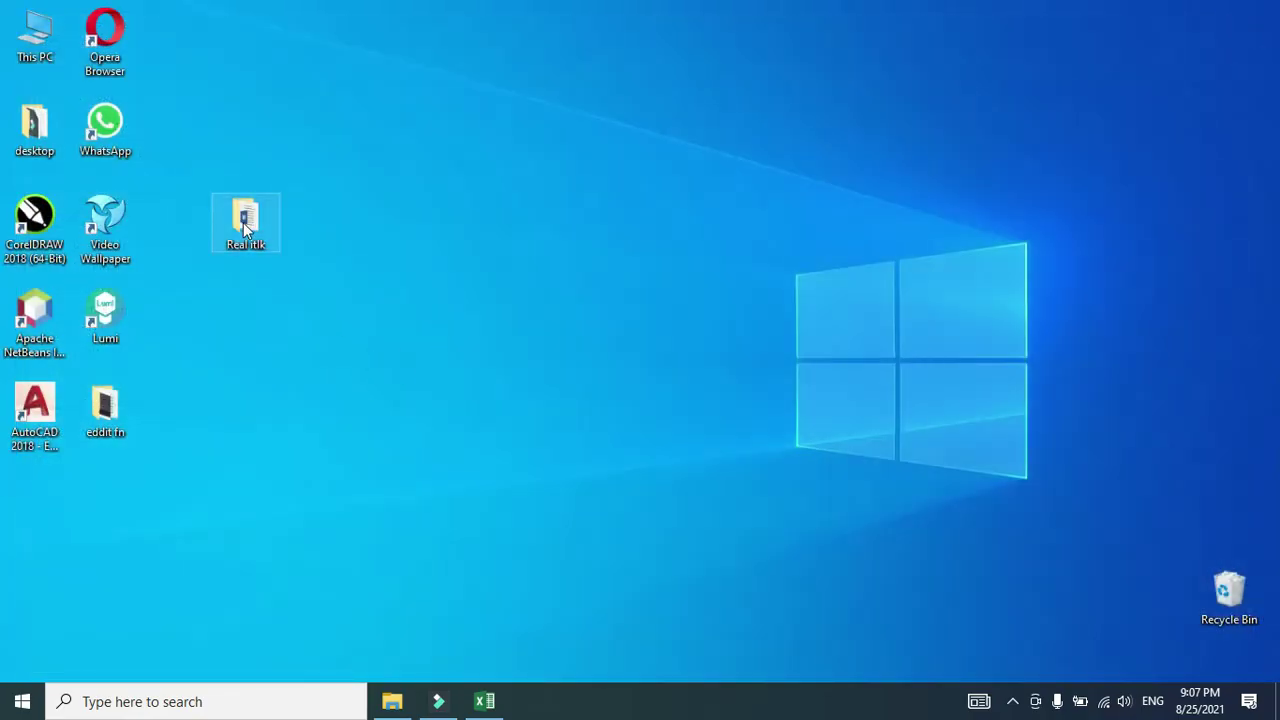
double_click(276, 236)
click(379, 381)
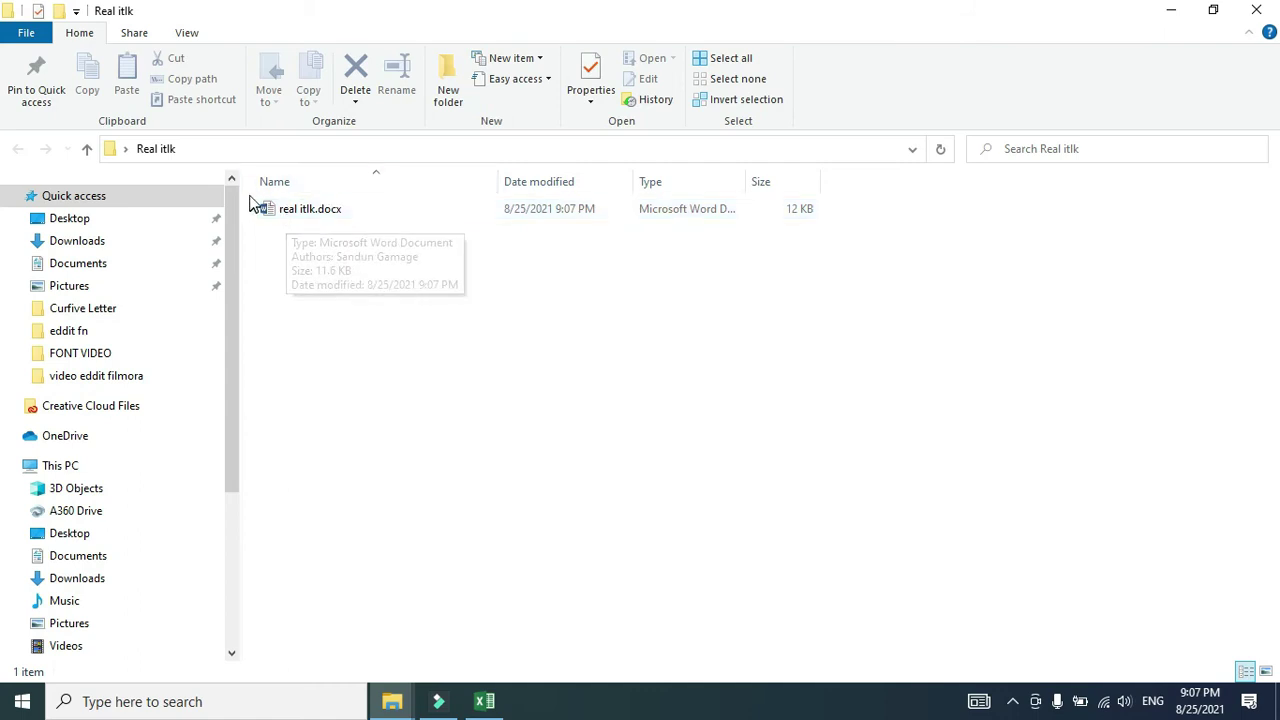
click(1256, 10)
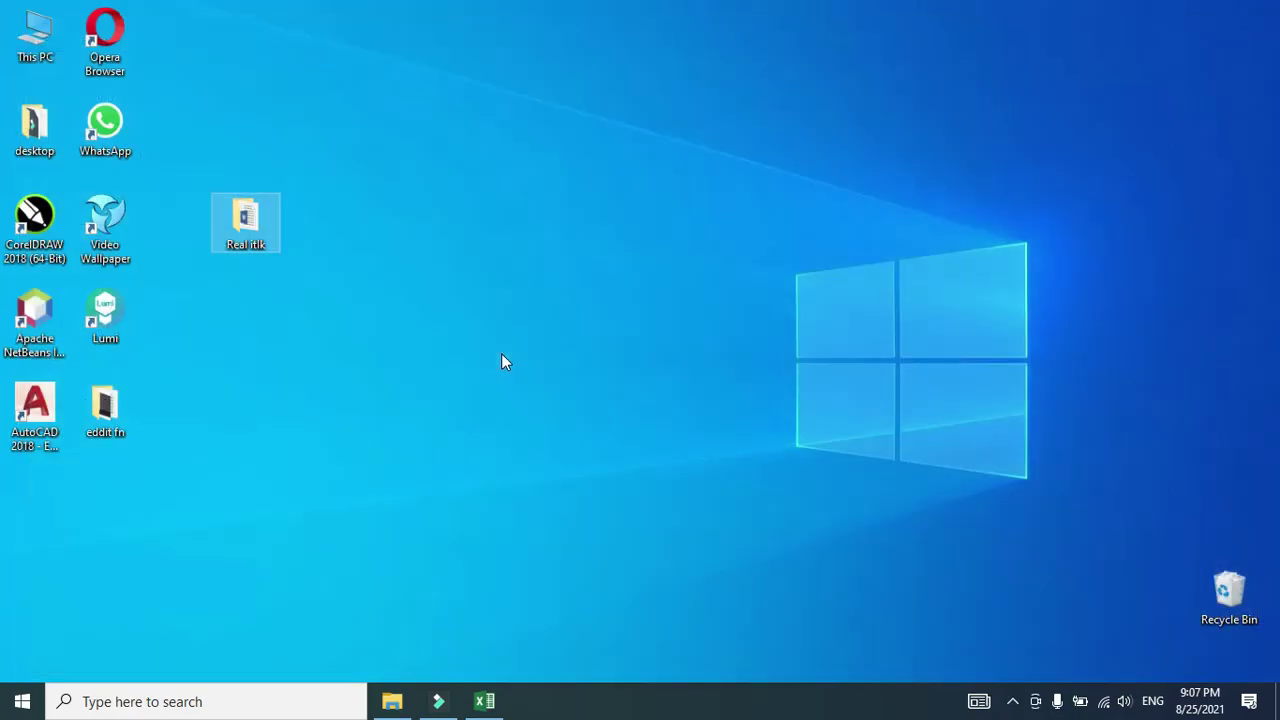